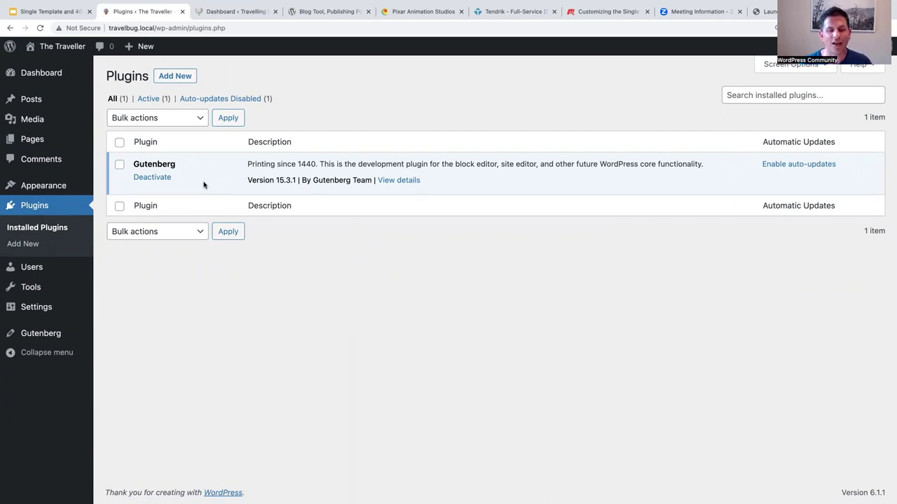
# Open the Single template for editing in the site editor
pyautogui.moveTo(34, 189)
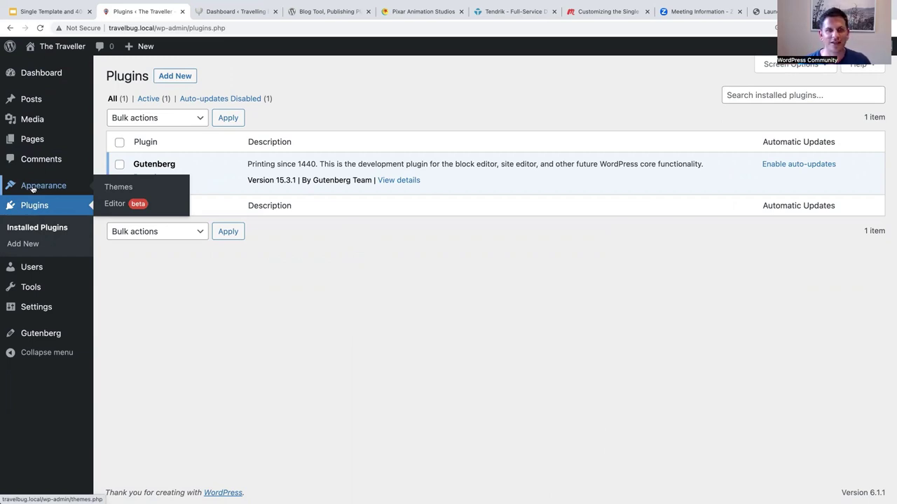
pyautogui.click(34, 188)
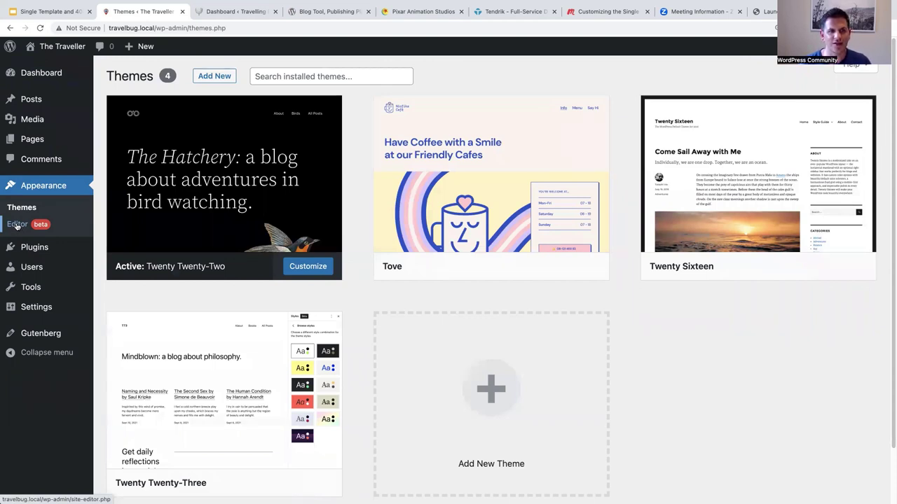
pyautogui.click(17, 225)
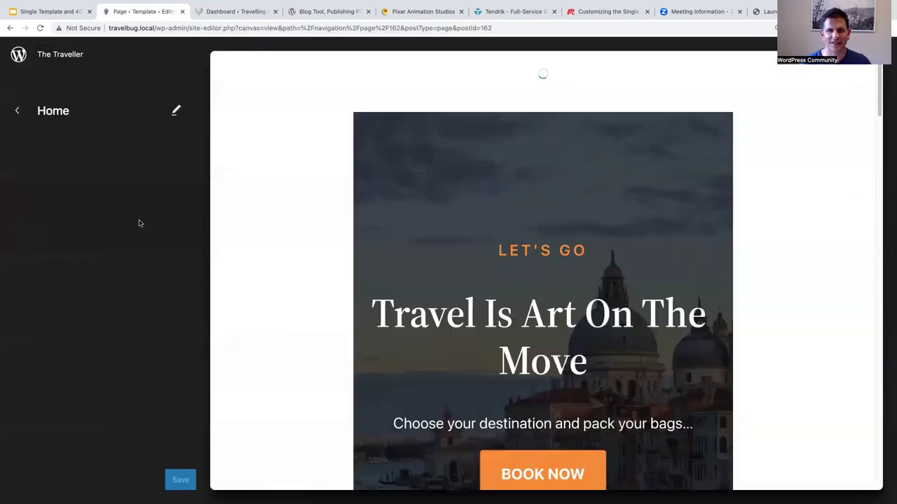
pyautogui.click(19, 112)
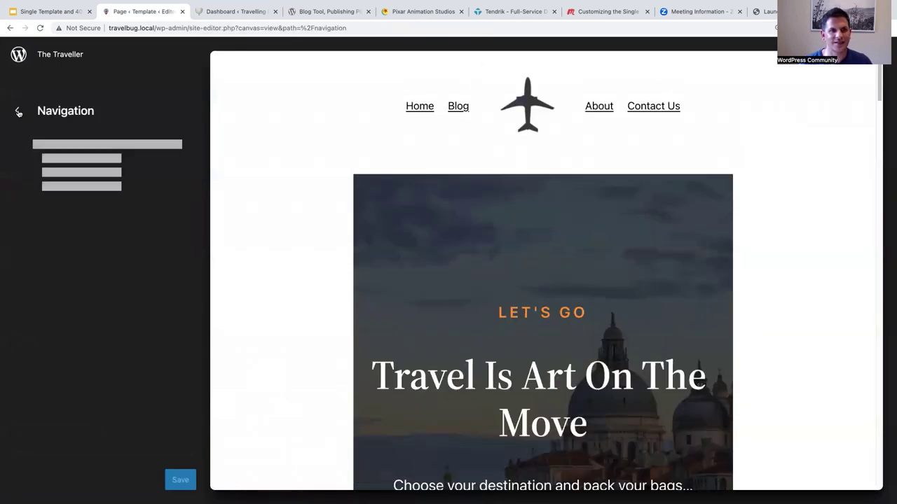
pyautogui.click(18, 113)
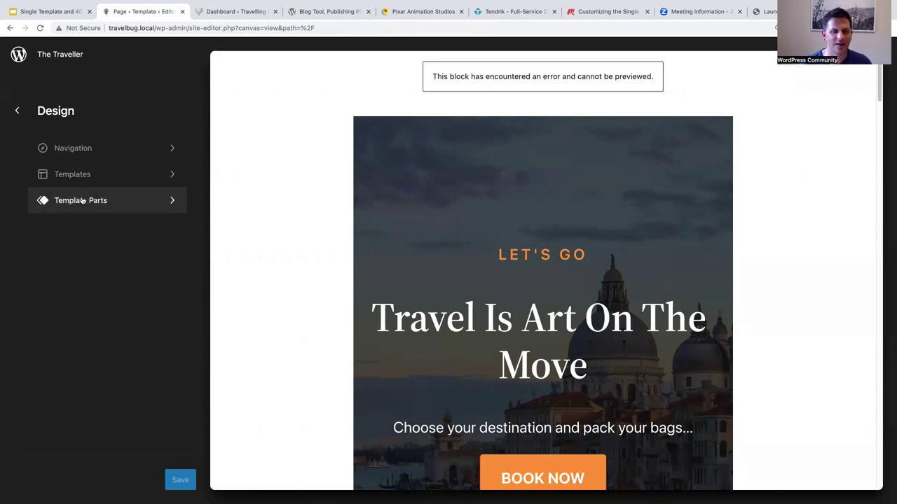
pyautogui.click(73, 175)
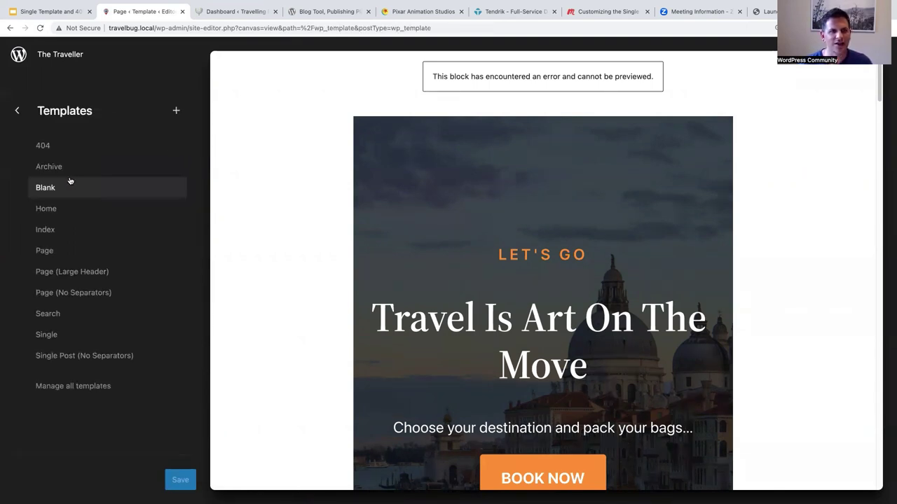
pyautogui.click(48, 336)
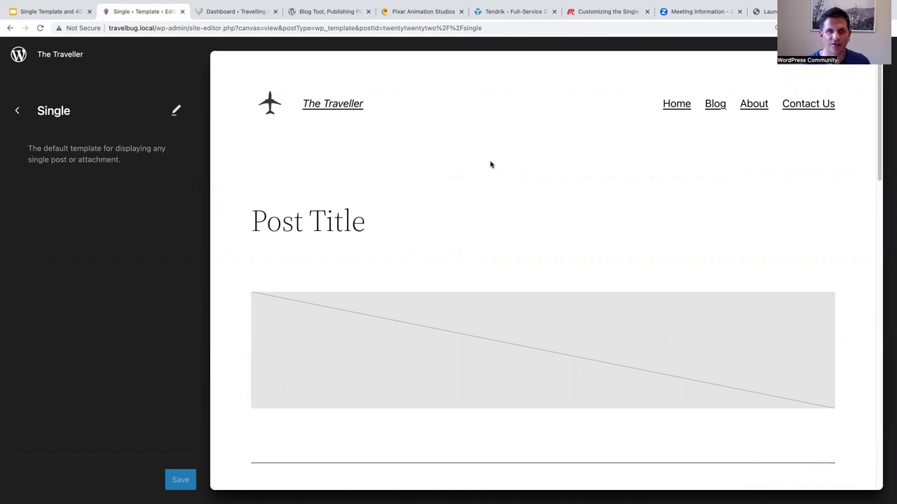
pyautogui.click(491, 165)
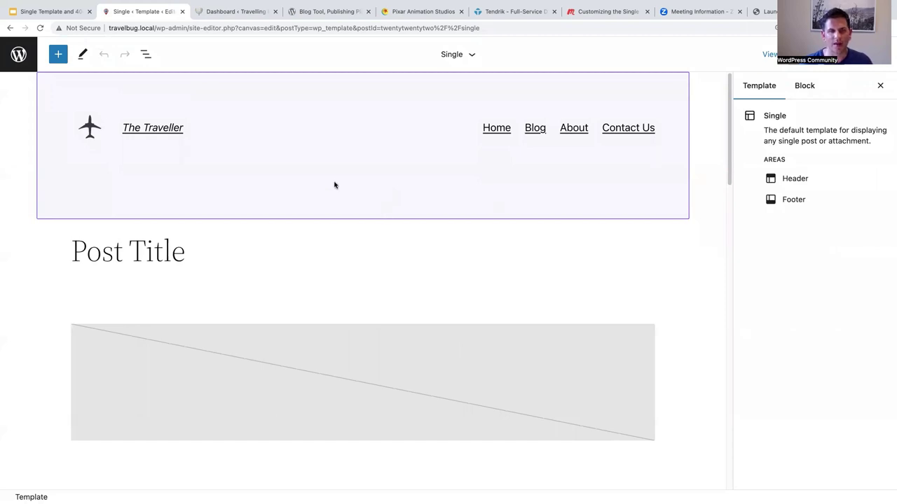
# Show the Single template's block list and expand the main Group block between the header and footer
pyautogui.click(145, 54)
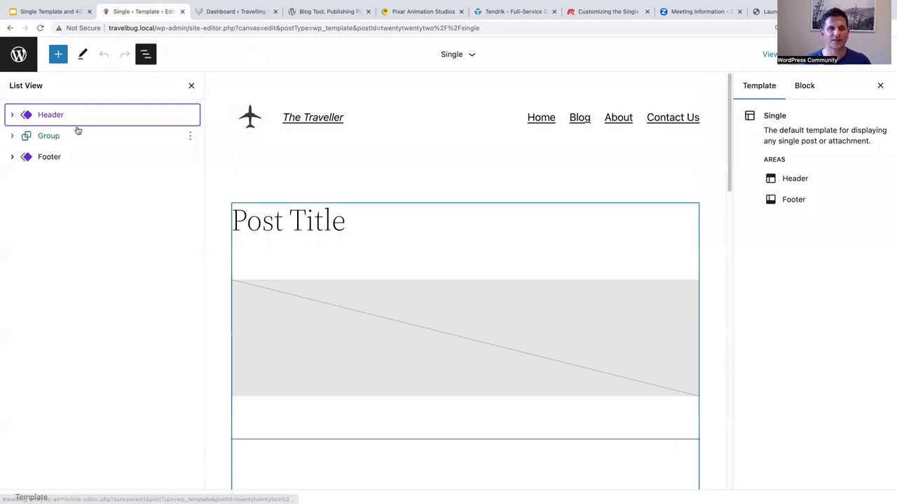
pyautogui.click(13, 136)
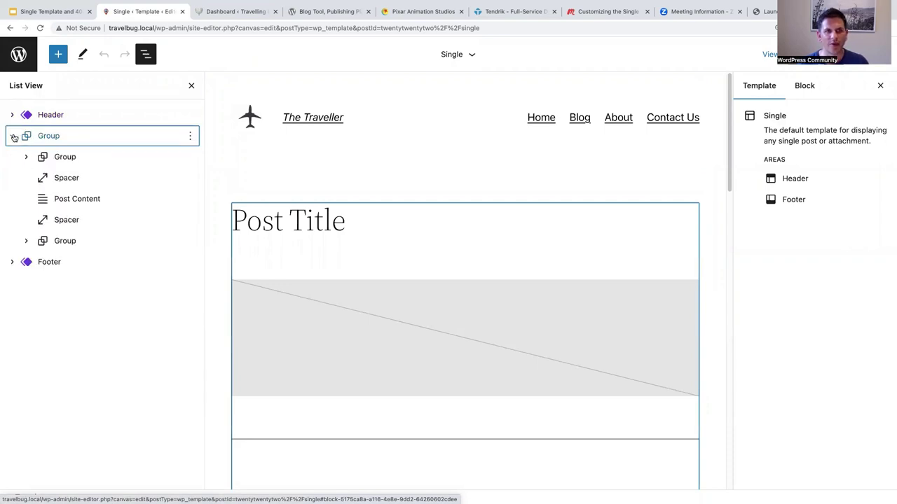
pyautogui.moveTo(297, 204)
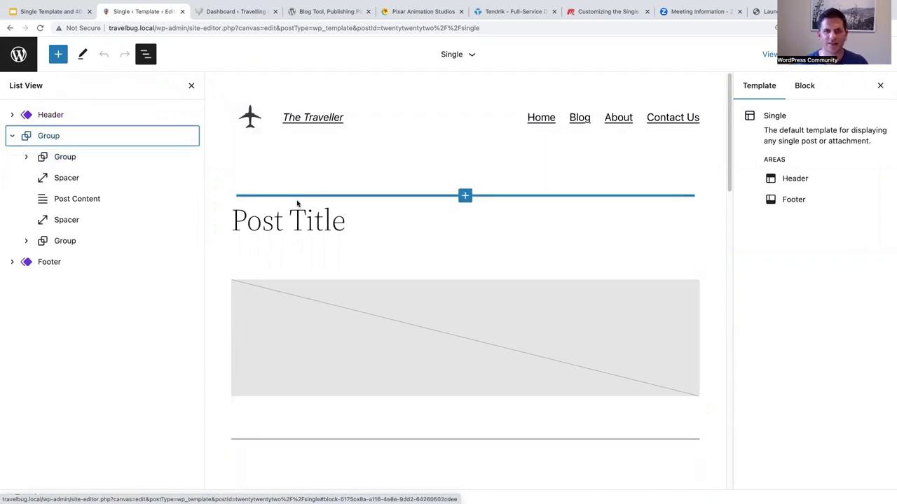
# Examine the Single template's blocks: the Post Featured Image, Separator, Post Content and the Spacer below it, down to the comments area
pyautogui.scroll(-2, 300, 220)
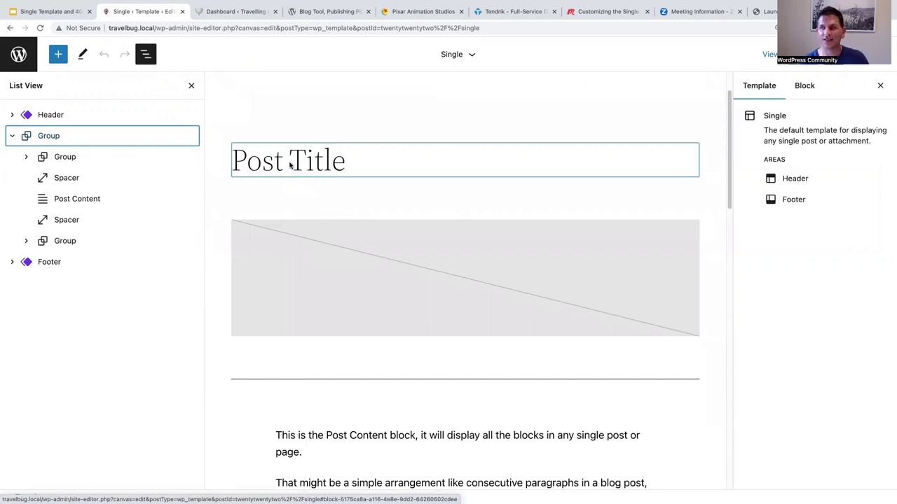
pyautogui.click(278, 270)
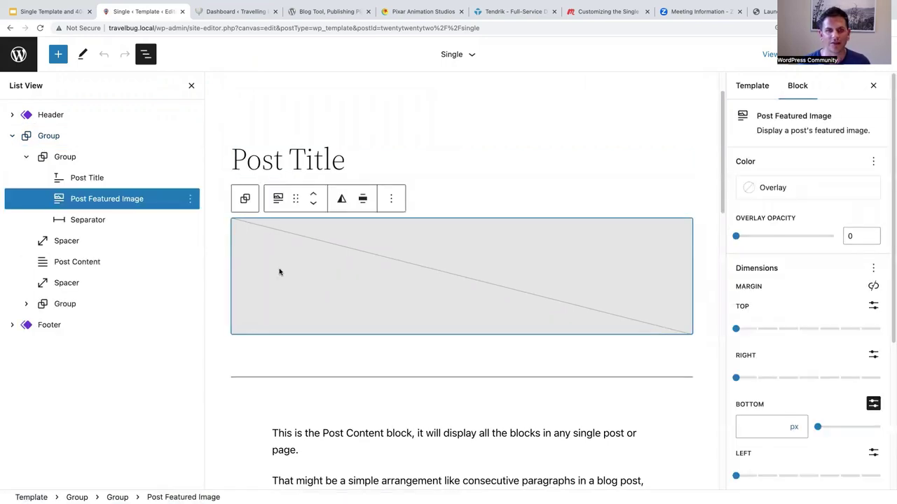
pyautogui.scroll(-2, 278, 259)
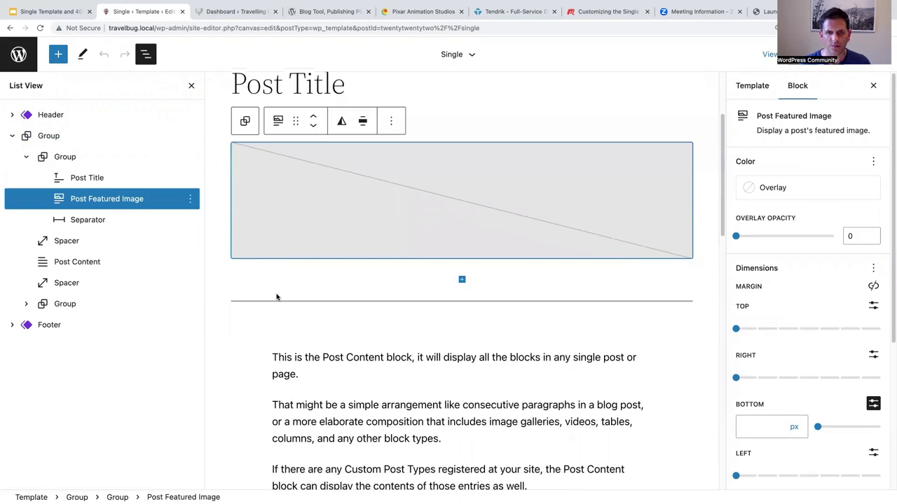
pyautogui.click(276, 301)
pyautogui.scroll(-2, 276, 302)
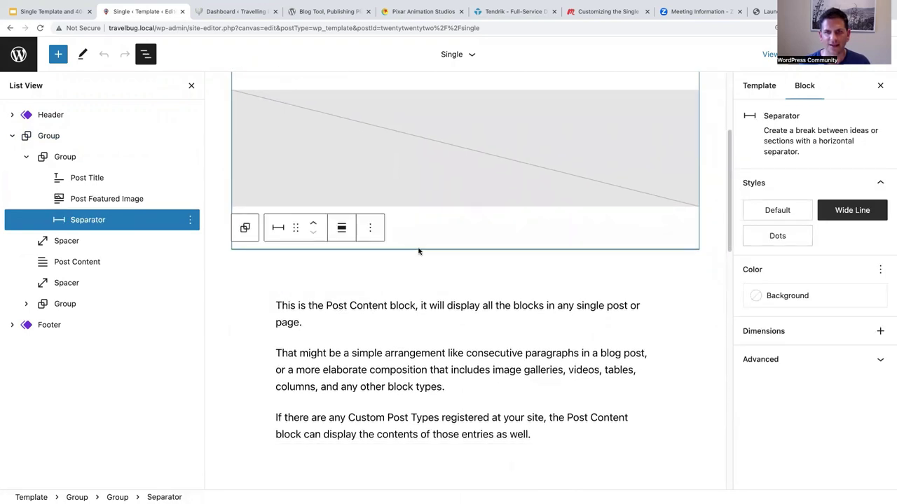
pyautogui.scroll(-3, 414, 250)
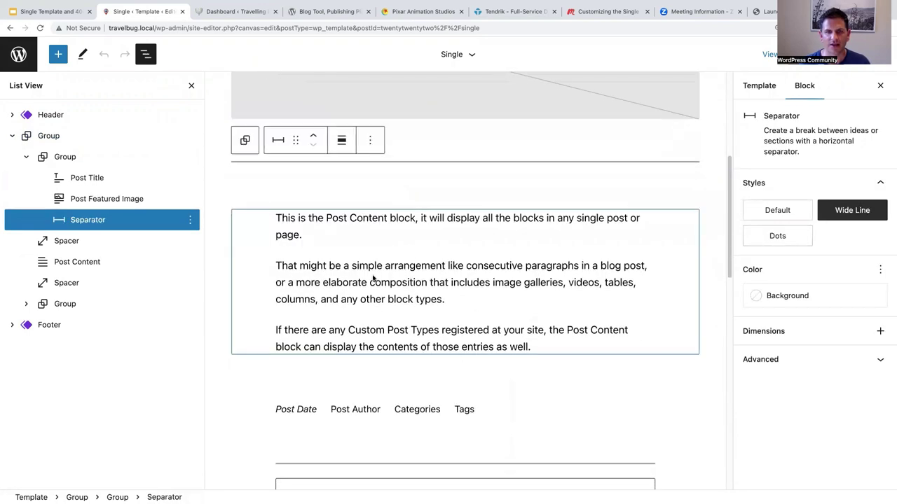
pyautogui.click(247, 242)
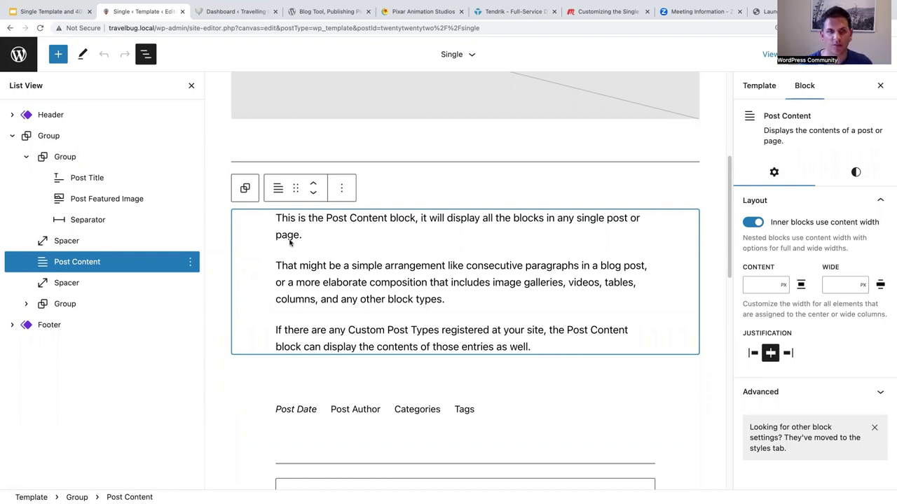
pyautogui.scroll(-1, 369, 273)
pyautogui.scroll(-1, 369, 273)
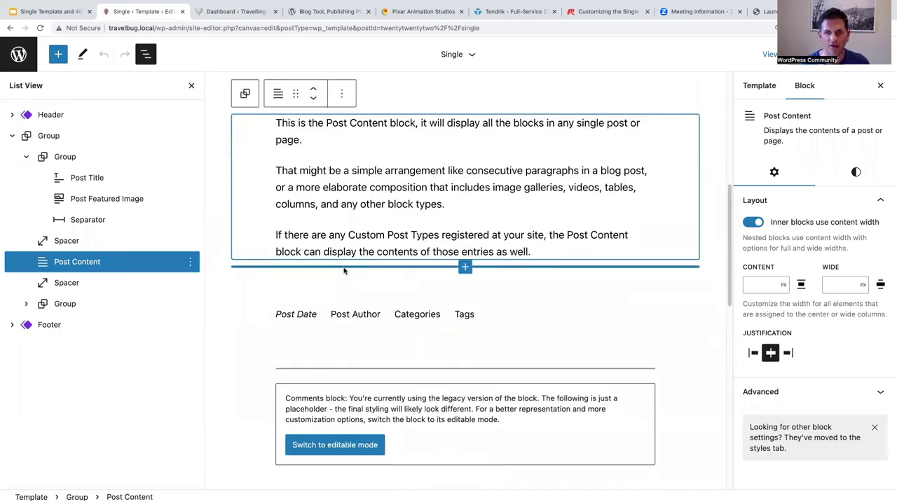
pyautogui.click(345, 272)
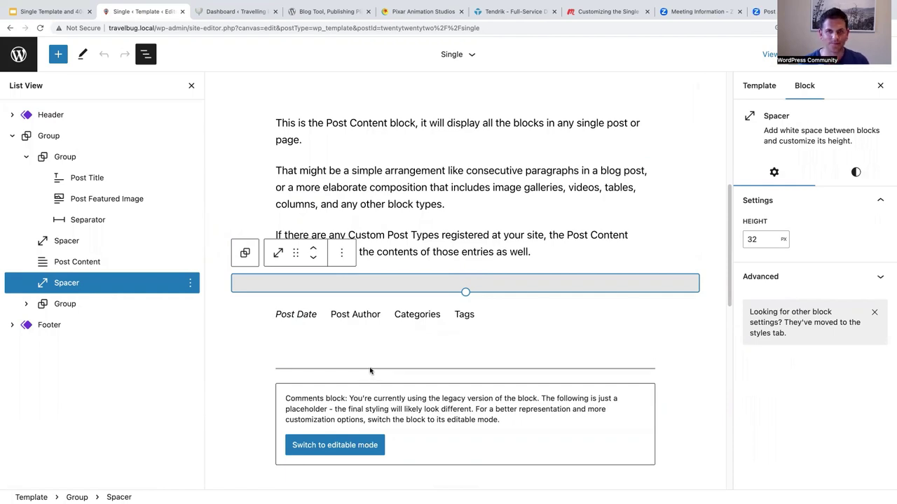
pyautogui.scroll(10, 369, 253)
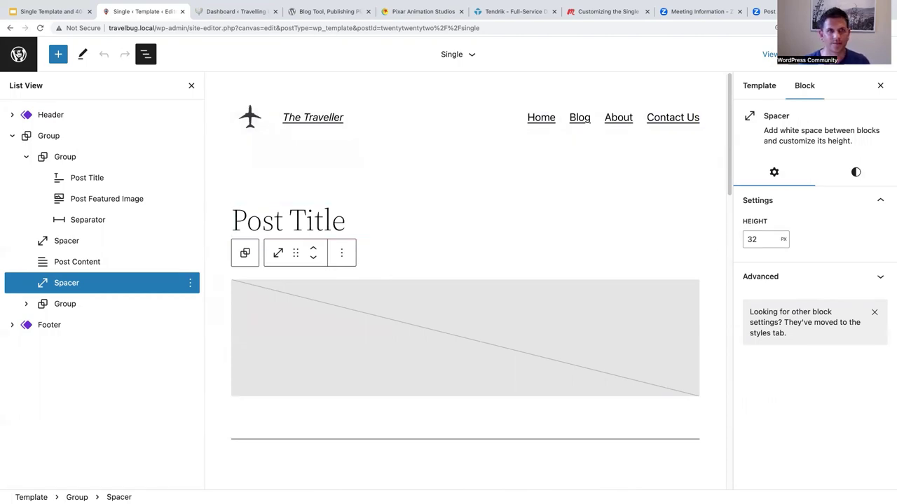
# Leave the site editor and open the "Surfing in Portugal" post from the live site's Blog page
pyautogui.click(18, 54)
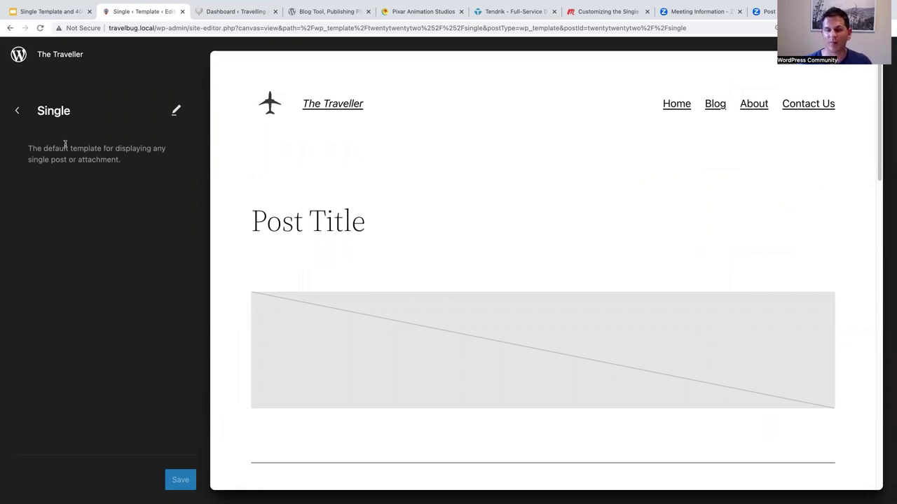
pyautogui.click(19, 54)
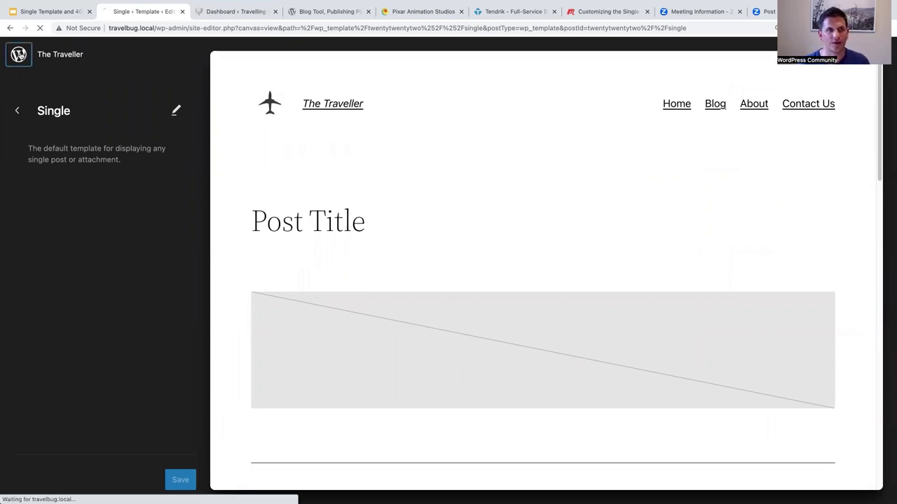
pyautogui.click(62, 47)
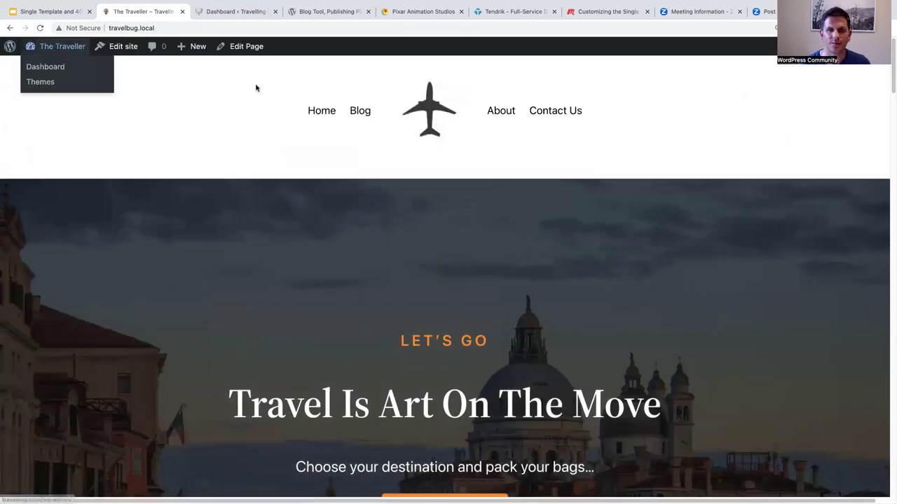
pyautogui.click(360, 110)
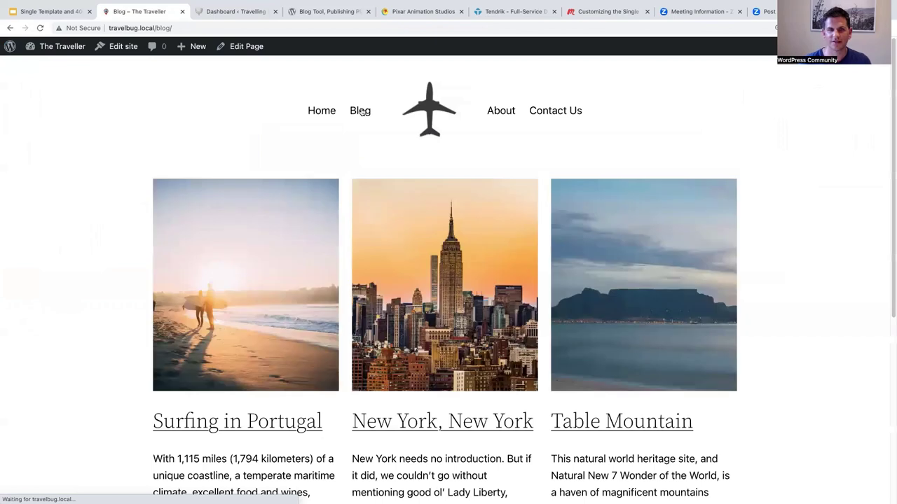
pyautogui.click(247, 332)
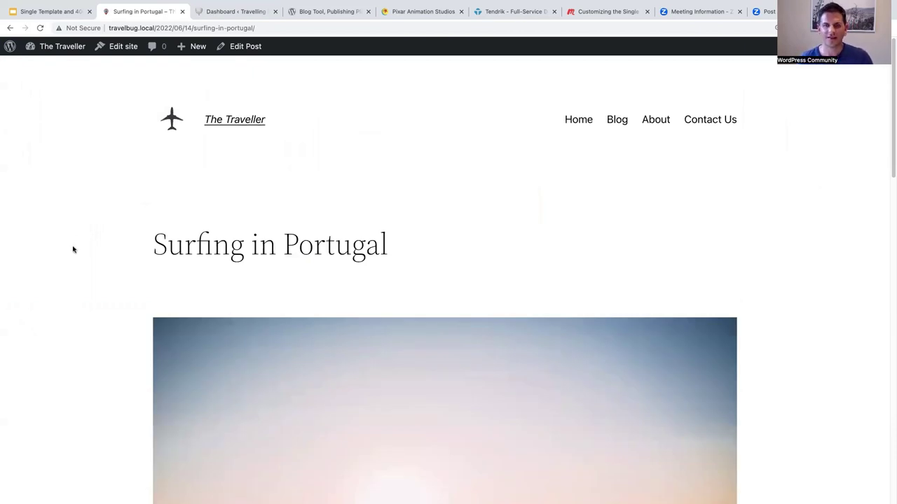
# Examine the published post's layout from the title and featured image through the content and post details to the comment form
pyautogui.scroll(-1, 75, 248)
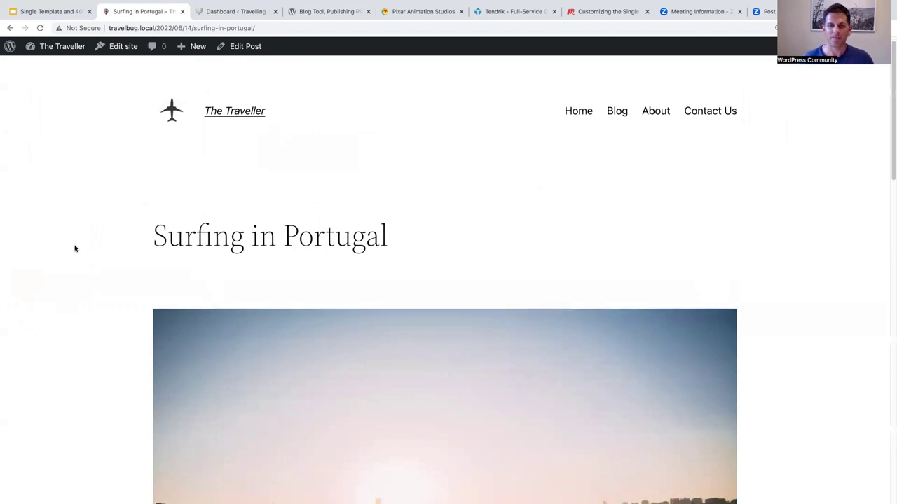
pyautogui.scroll(-2, 76, 249)
pyautogui.scroll(-5, 220, 229)
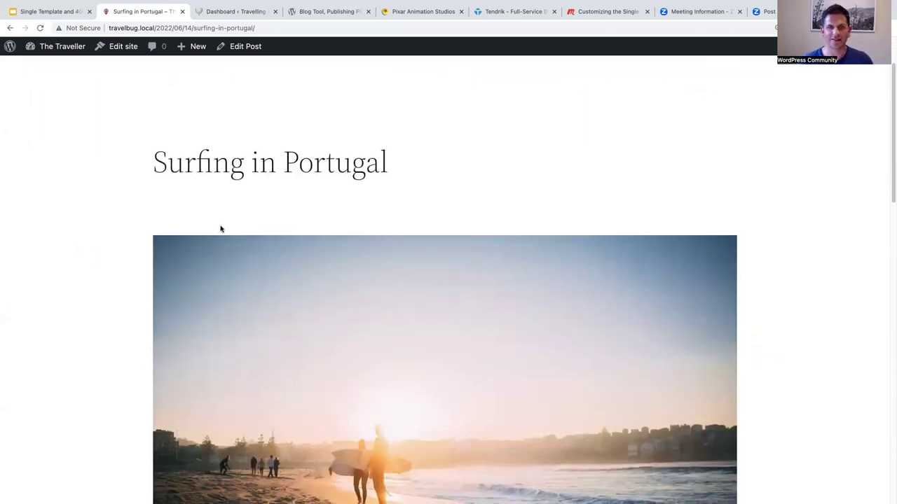
pyautogui.scroll(-3, 220, 229)
pyautogui.scroll(-3, 217, 234)
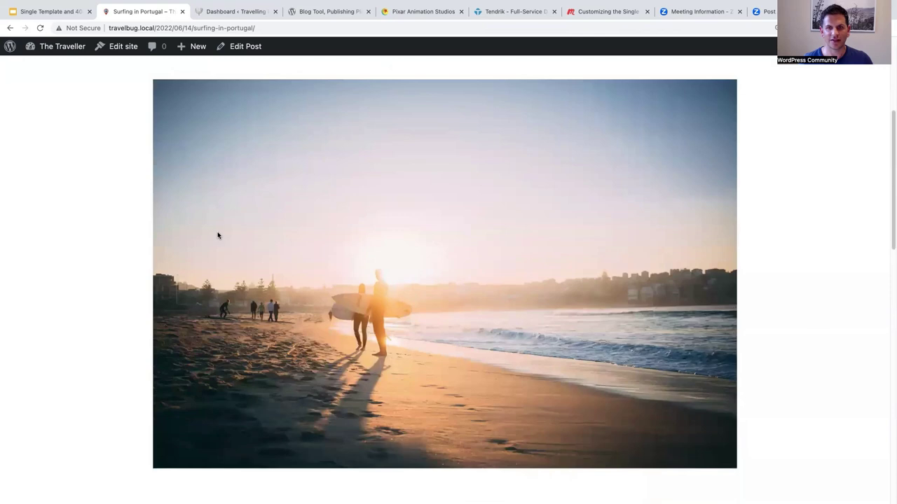
pyautogui.scroll(-5, 217, 235)
pyautogui.scroll(-7, 214, 227)
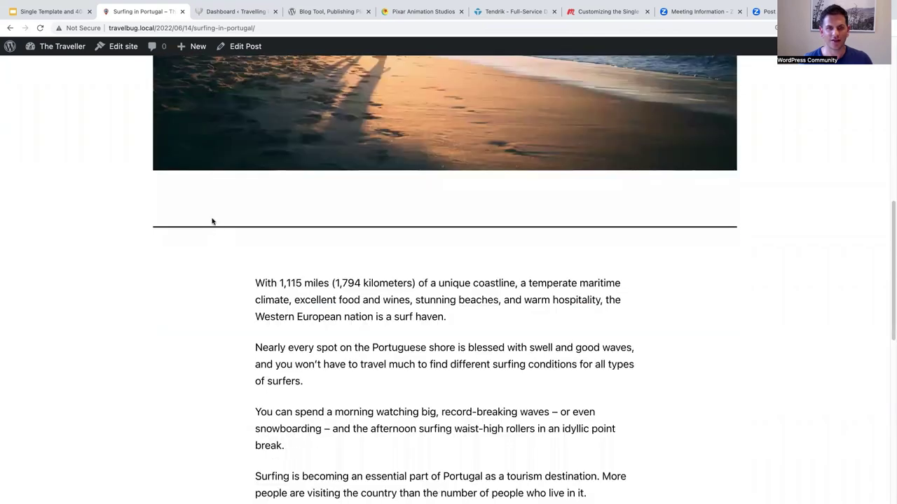
pyautogui.scroll(-7, 219, 238)
pyautogui.scroll(-1, 348, 250)
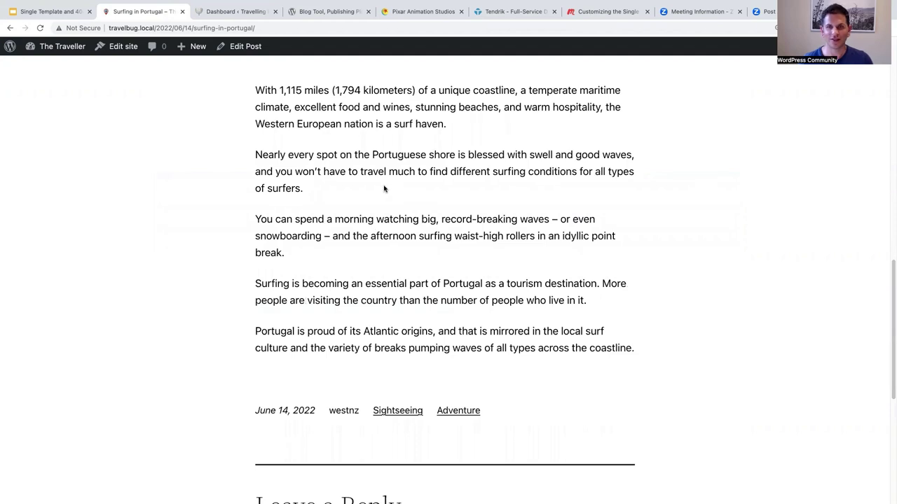
pyautogui.scroll(-7, 373, 223)
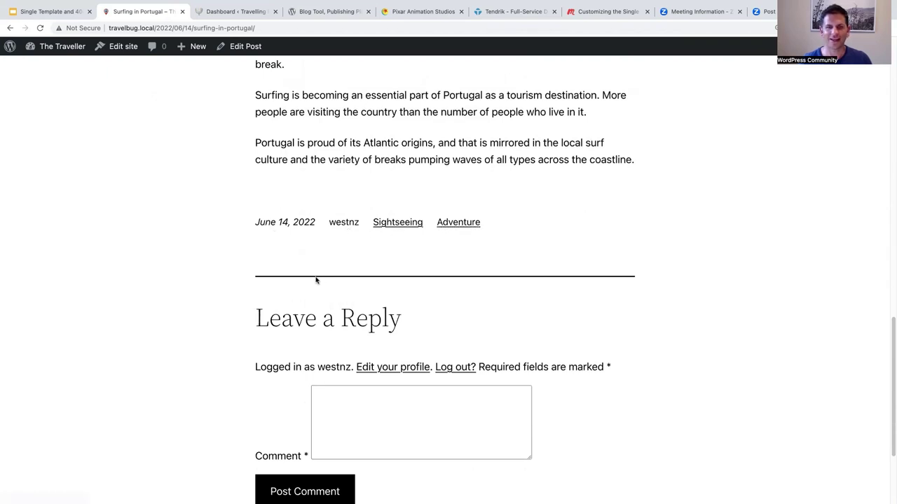
pyautogui.scroll(6, 347, 251)
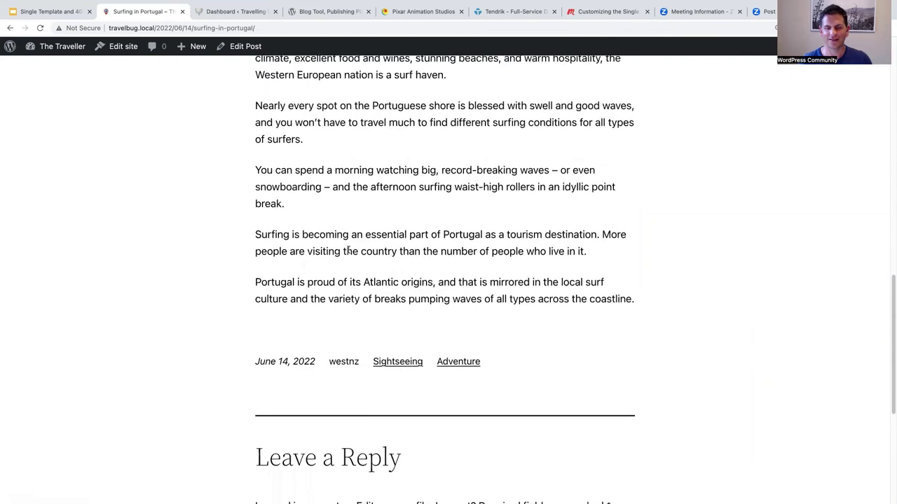
pyautogui.scroll(7, 348, 250)
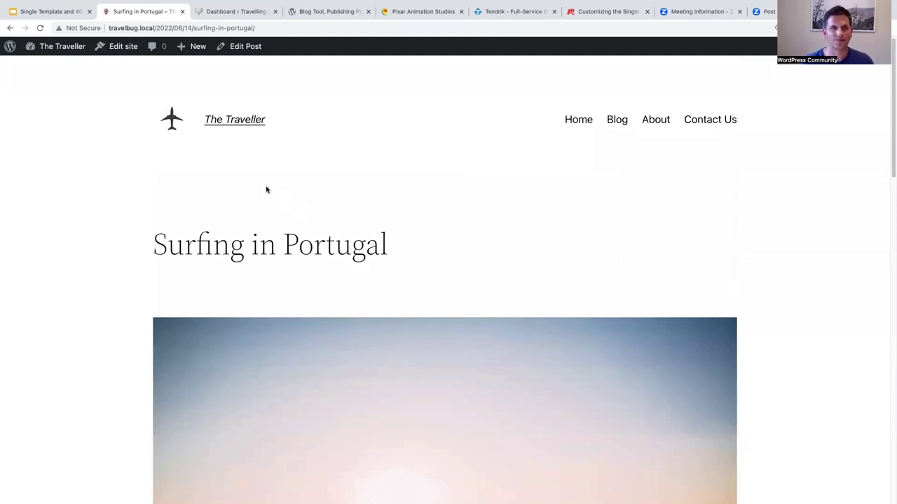
# Return to the dashboard, reopen the Single template for editing in the site editor and show its block list
pyautogui.click(56, 49)
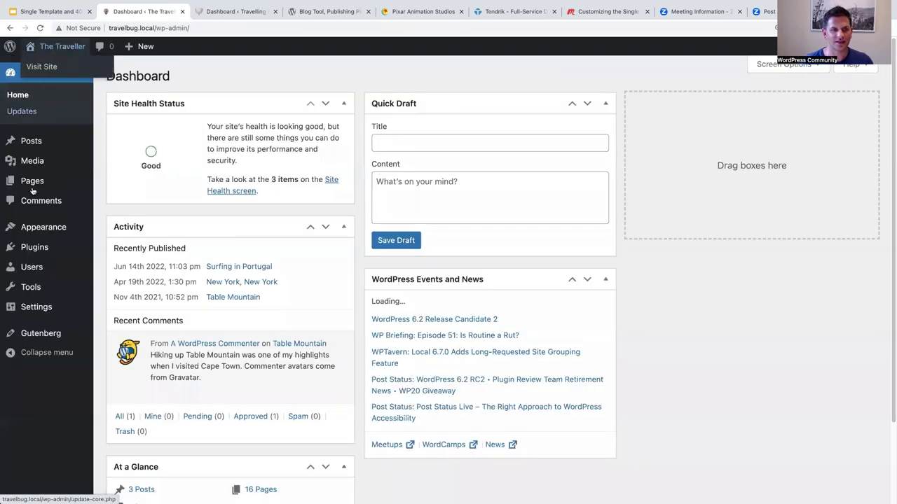
pyautogui.moveTo(34, 226)
pyautogui.click(110, 244)
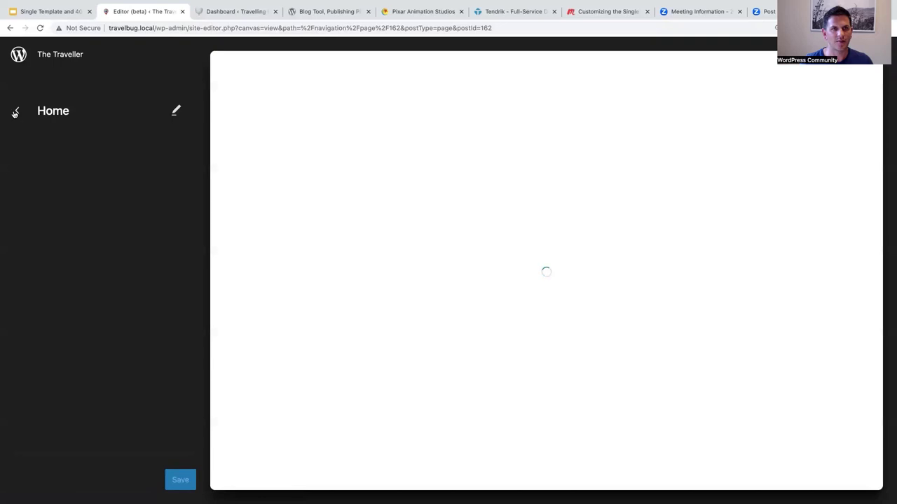
pyautogui.click(15, 112)
pyautogui.click(15, 112)
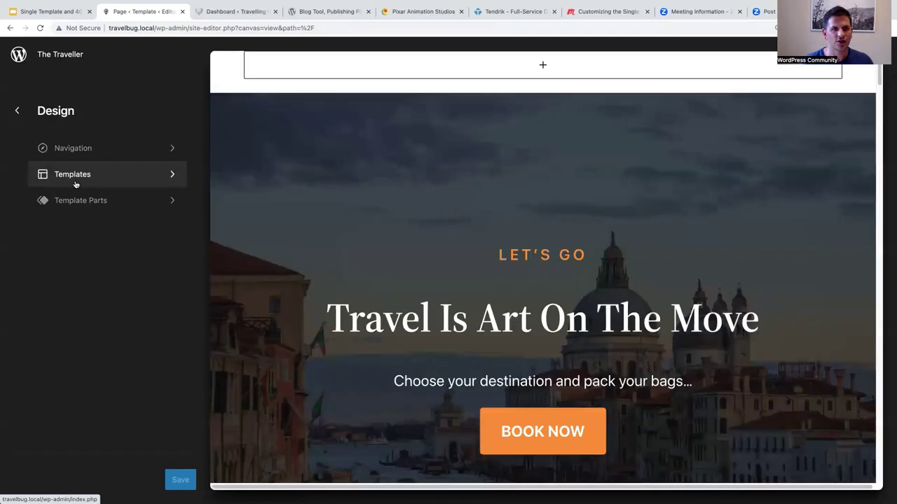
pyautogui.click(73, 176)
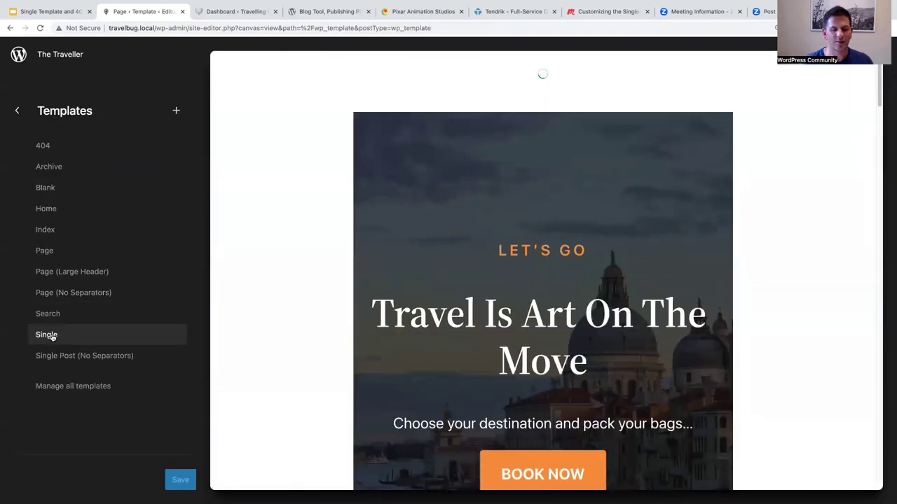
pyautogui.click(52, 336)
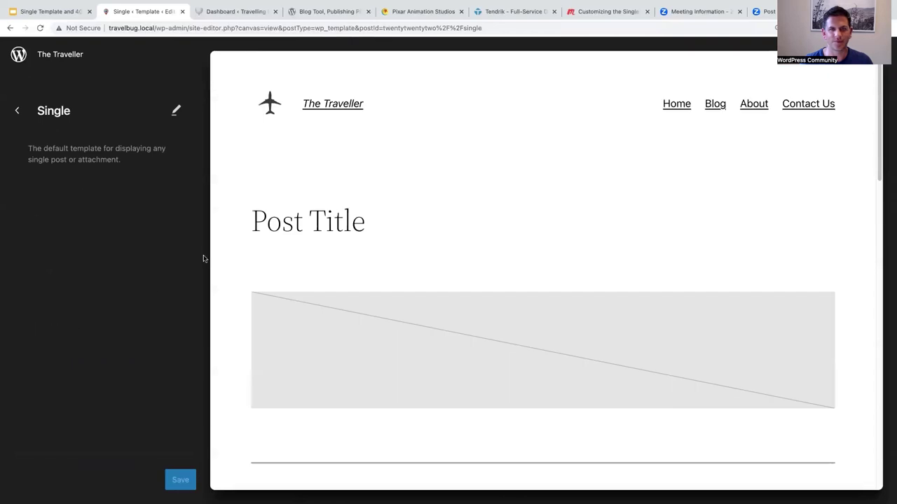
pyautogui.click(376, 178)
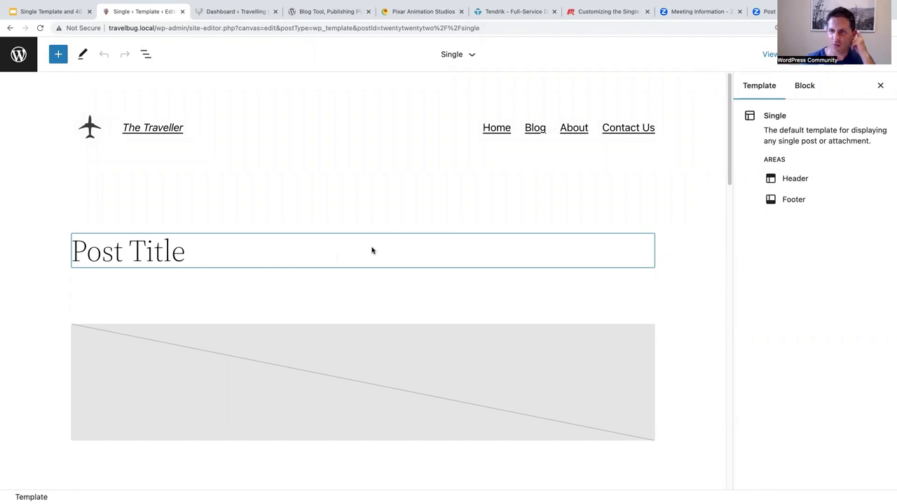
pyautogui.scroll(-2, 371, 247)
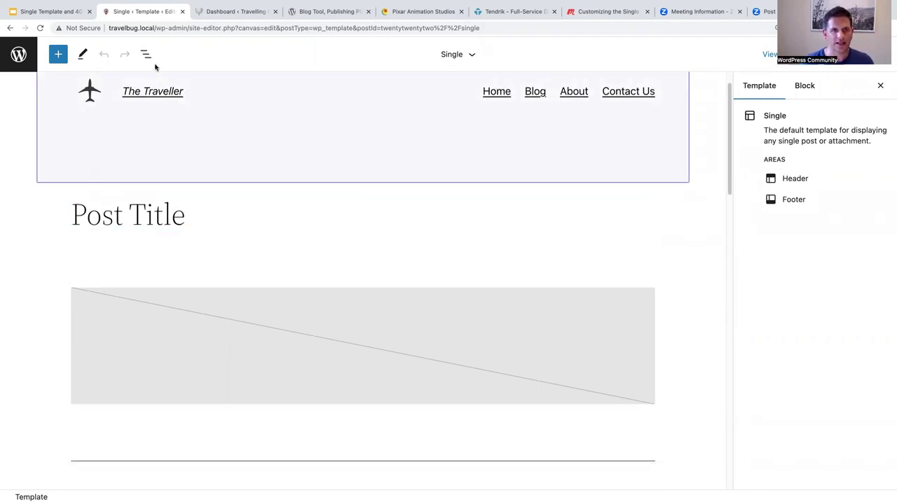
pyautogui.click(145, 54)
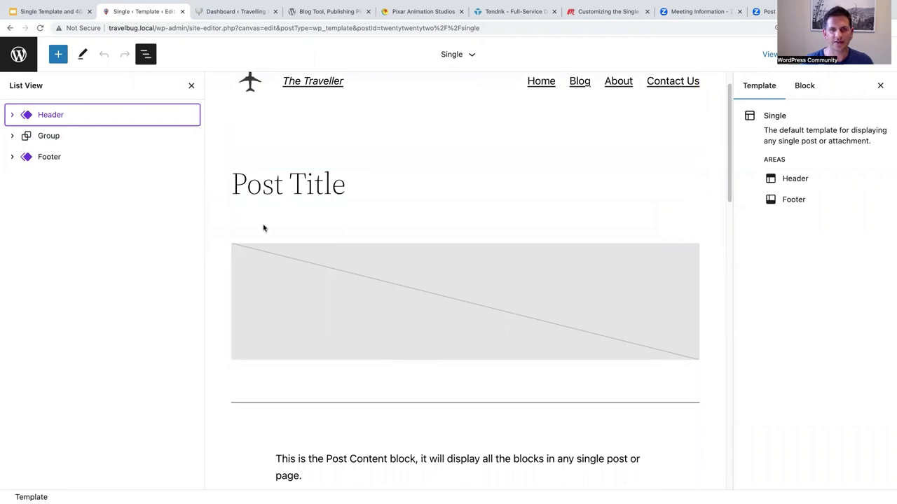
# Align the Post Title block's text to the center
pyautogui.click(382, 184)
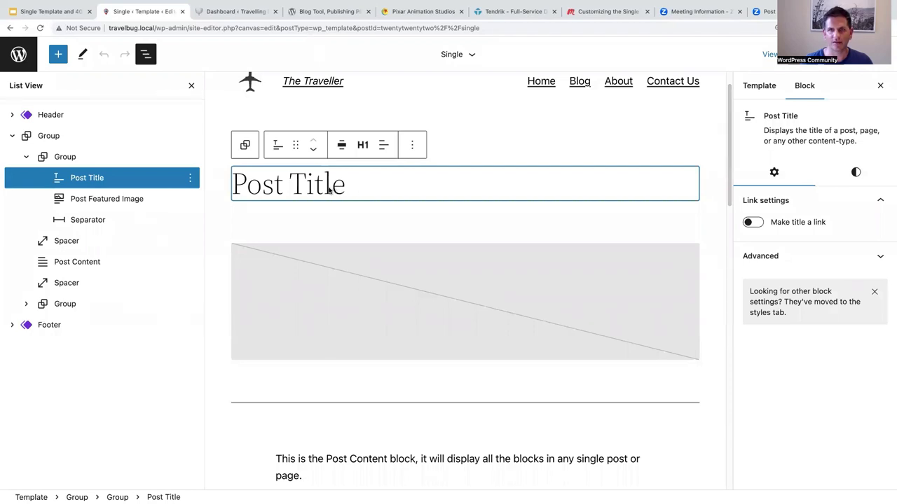
pyautogui.click(342, 145)
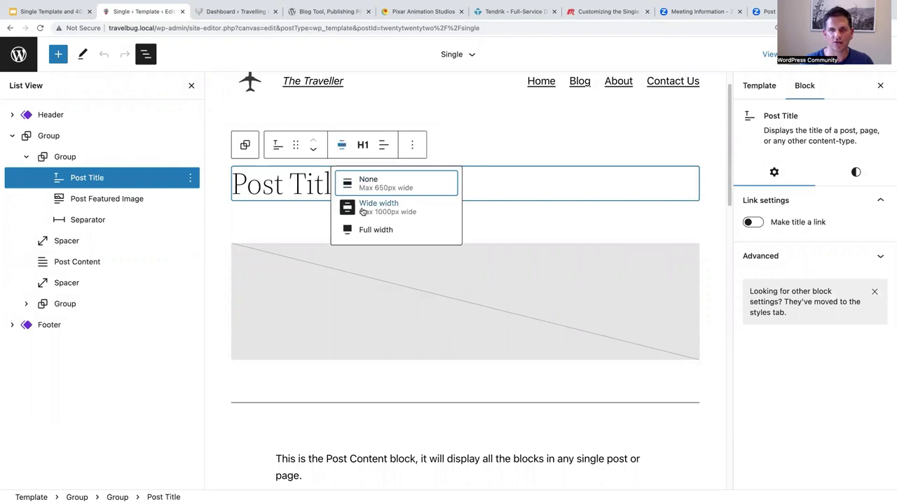
pyautogui.click(382, 145)
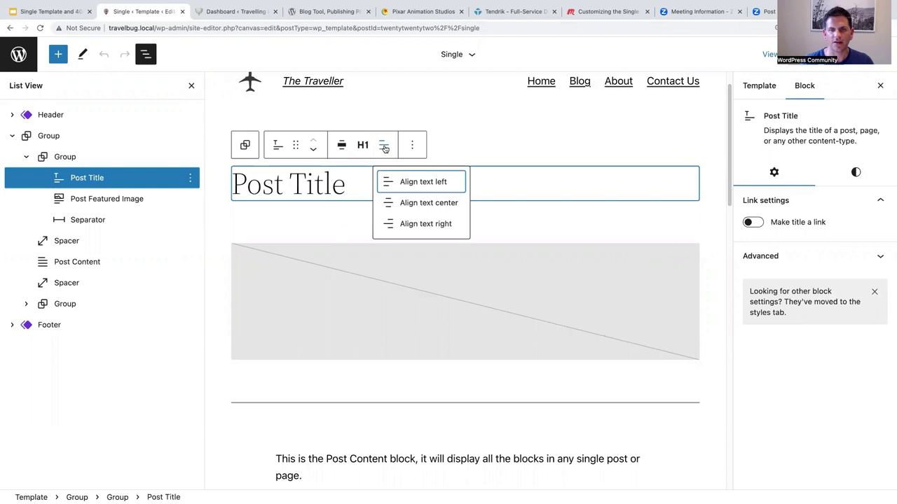
pyautogui.click(462, 138)
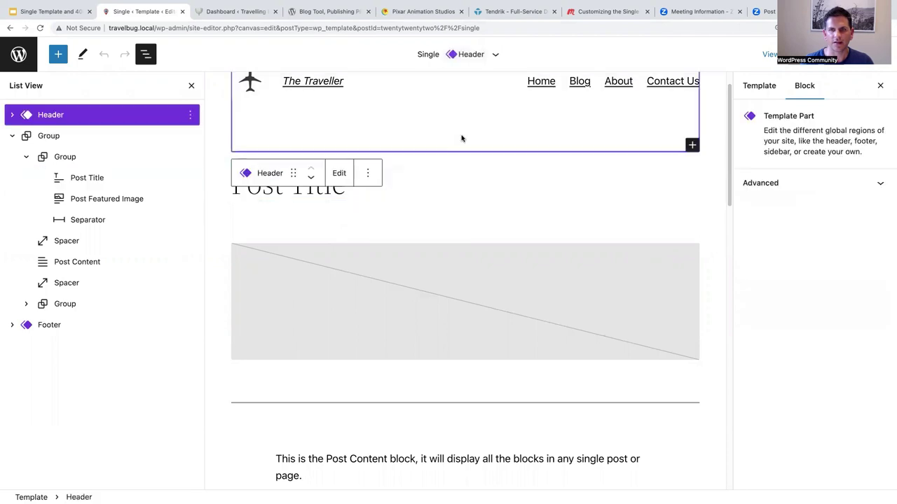
pyautogui.click(416, 187)
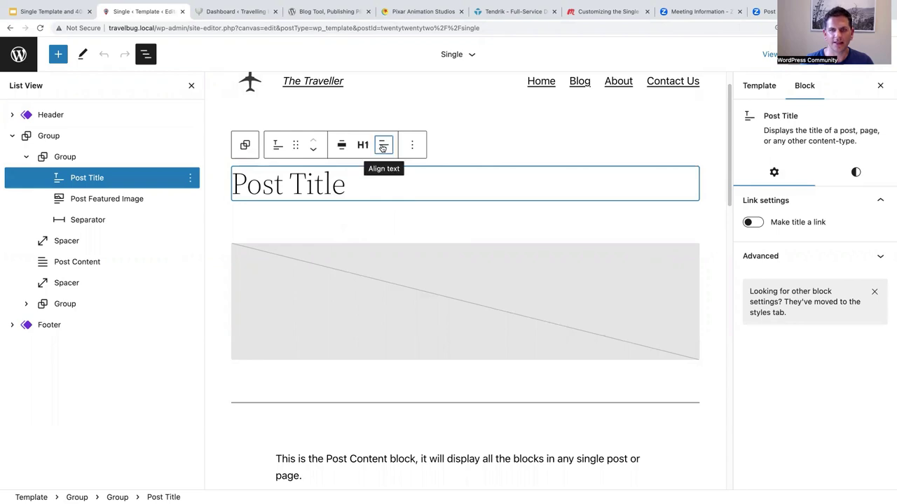
pyautogui.click(382, 145)
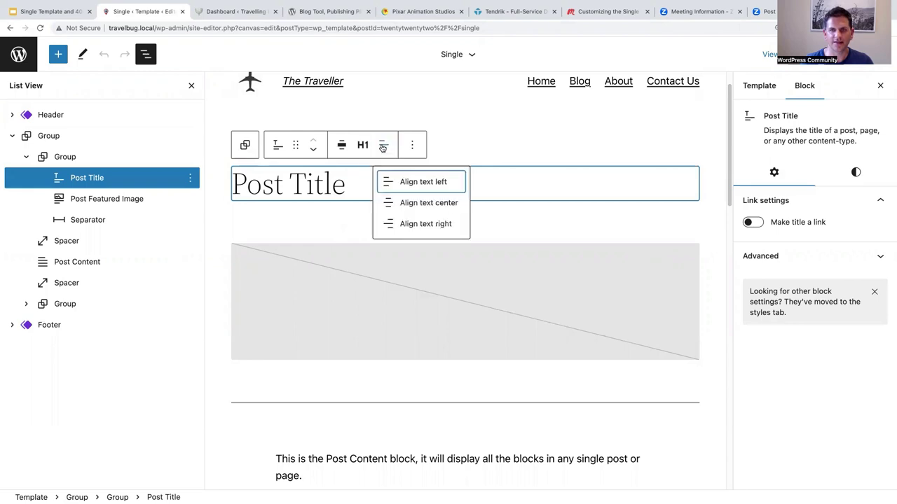
pyautogui.click(425, 204)
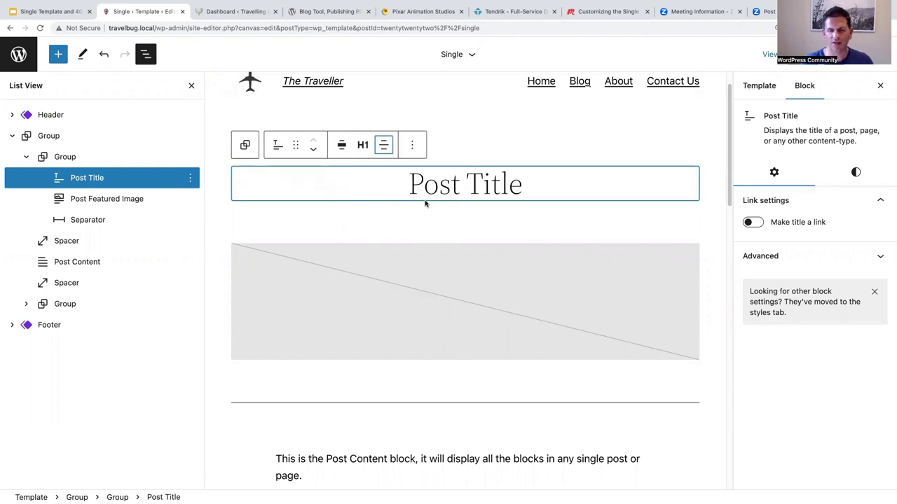
# Move the Row holding the post date, author, categories and tags between the Post Title and the Post Featured Image
pyautogui.scroll(-2, 420, 206)
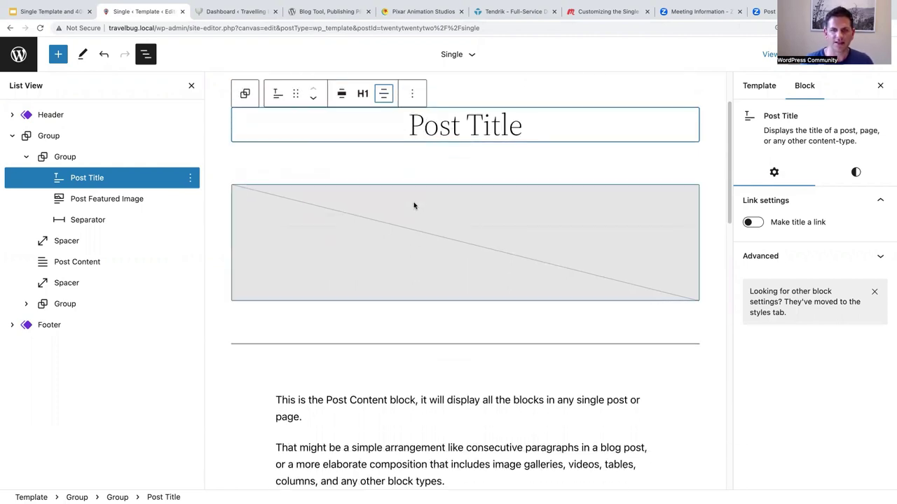
pyautogui.scroll(-7, 413, 205)
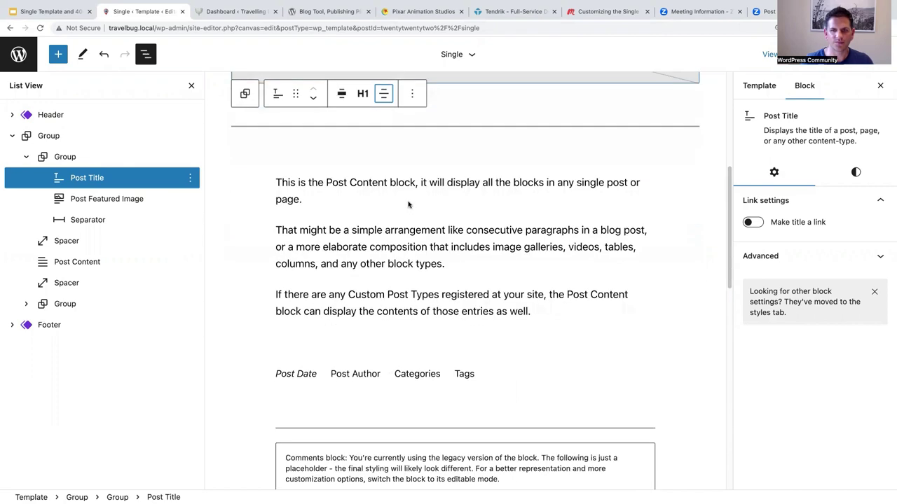
pyautogui.scroll(-2, 408, 204)
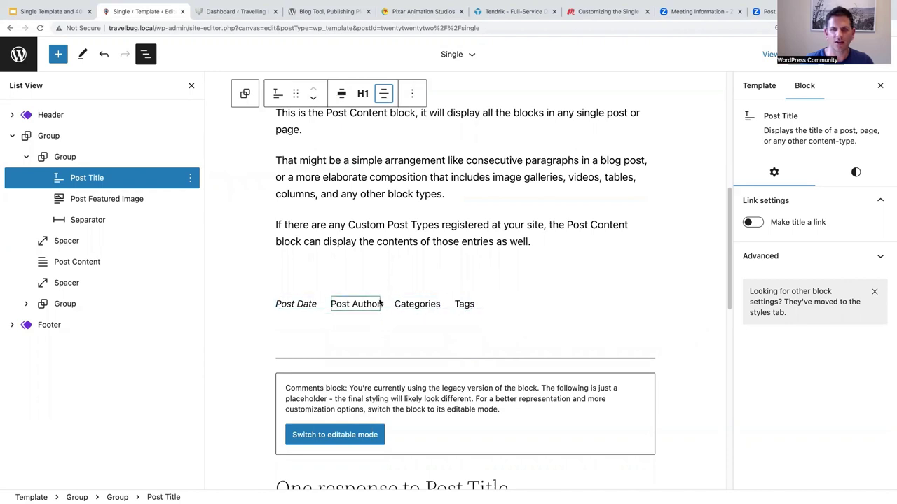
pyautogui.scroll(10, 379, 303)
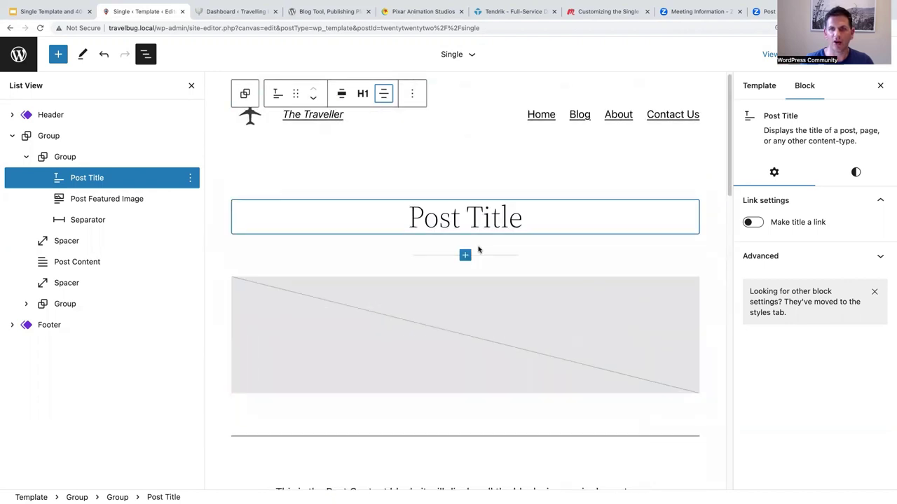
pyautogui.scroll(-8, 456, 322)
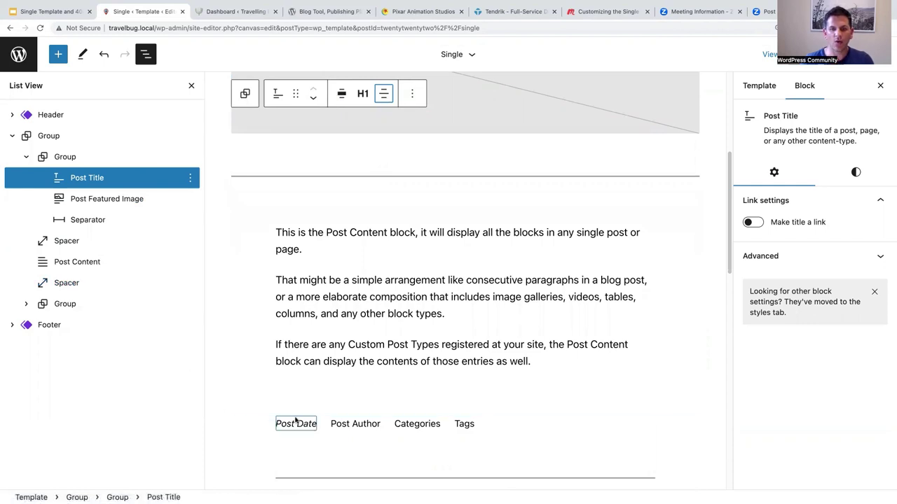
pyautogui.scroll(3, 313, 237)
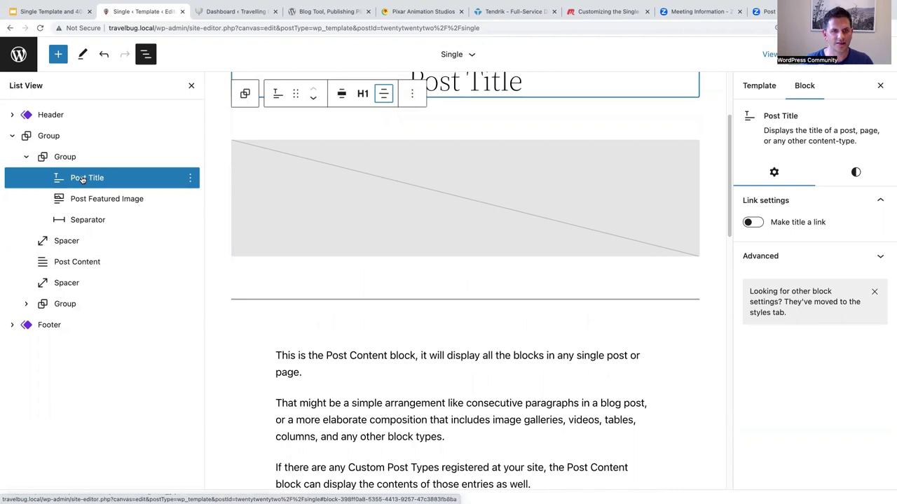
pyautogui.scroll(-5, 291, 359)
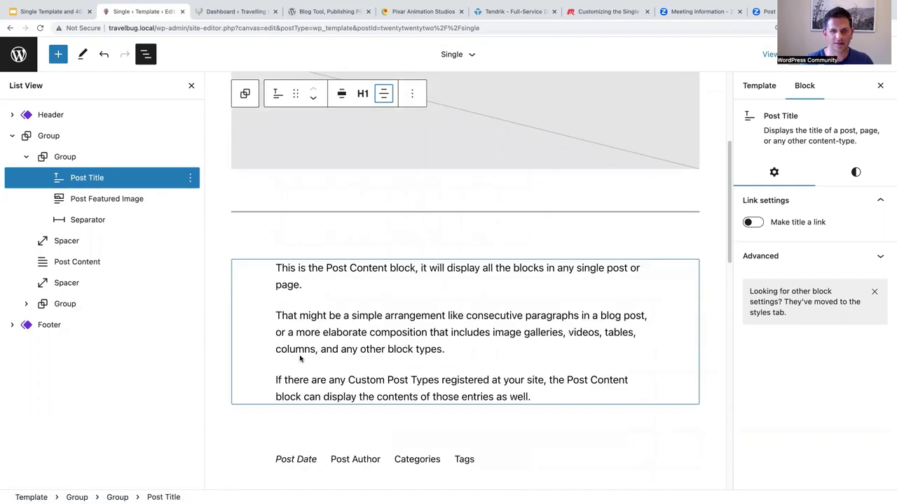
pyautogui.click(298, 384)
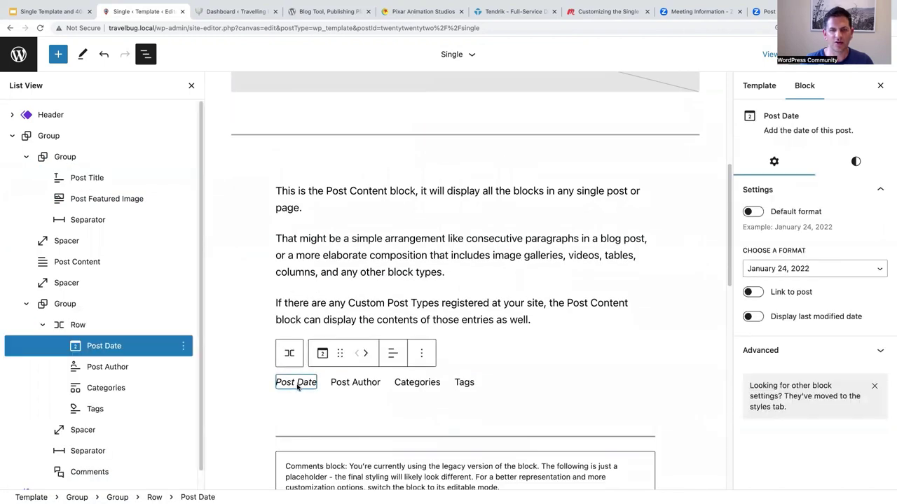
pyautogui.click(77, 326)
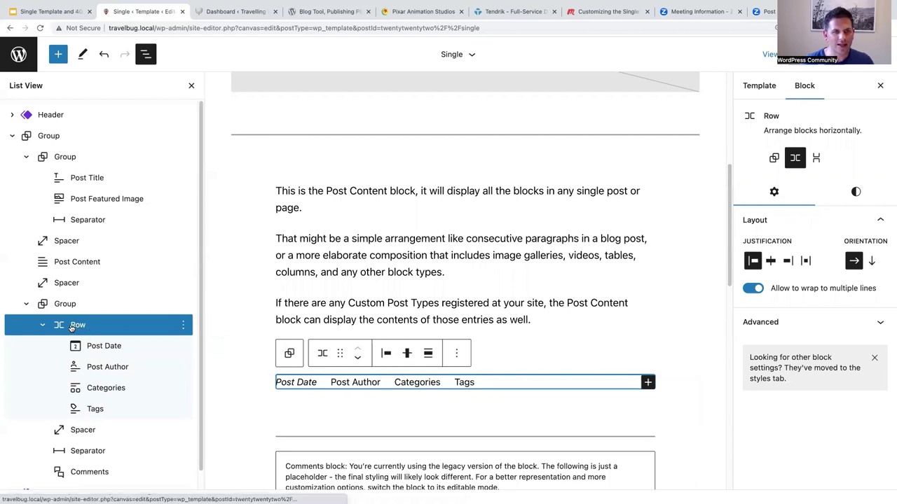
pyautogui.moveTo(73, 328); pyautogui.dragTo(69, 193)
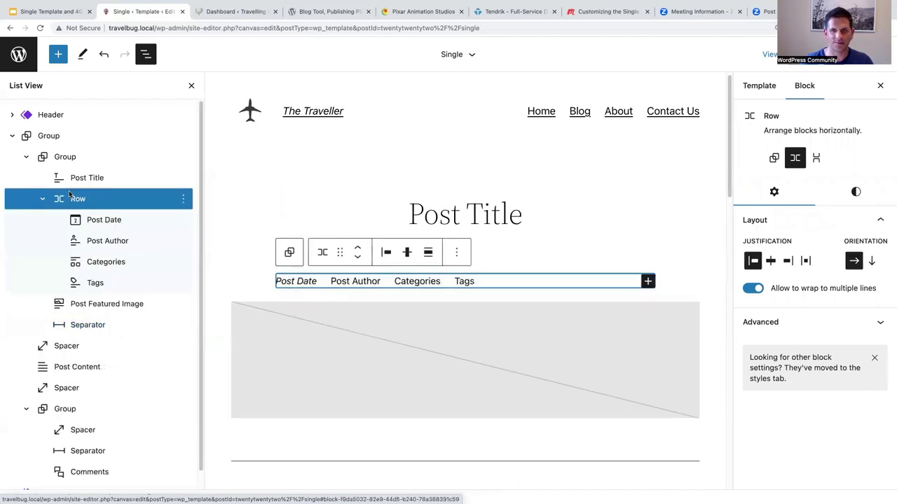
# Justify the items of the post details Row to the center and deselect the block
pyautogui.click(407, 253)
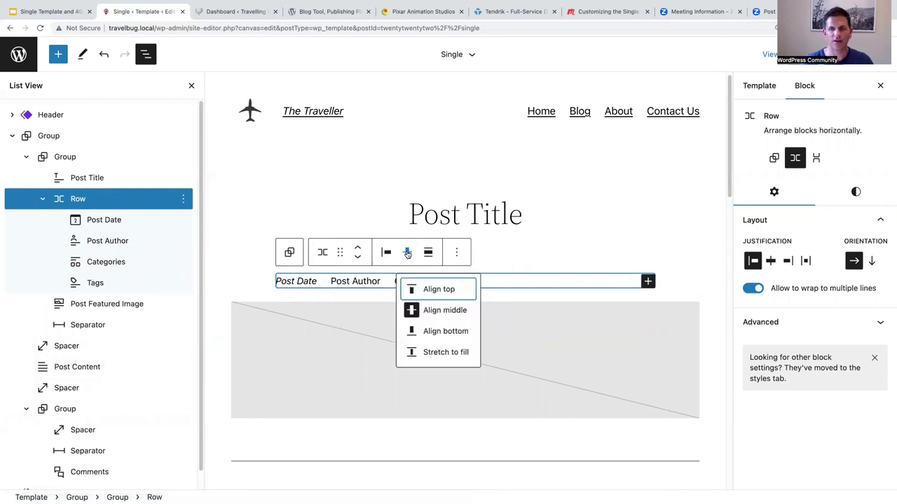
pyautogui.click(407, 253)
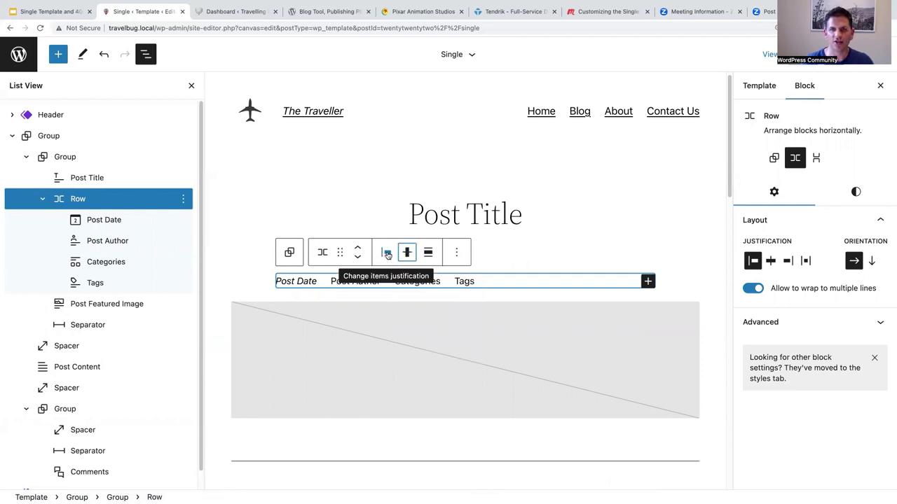
pyautogui.click(388, 254)
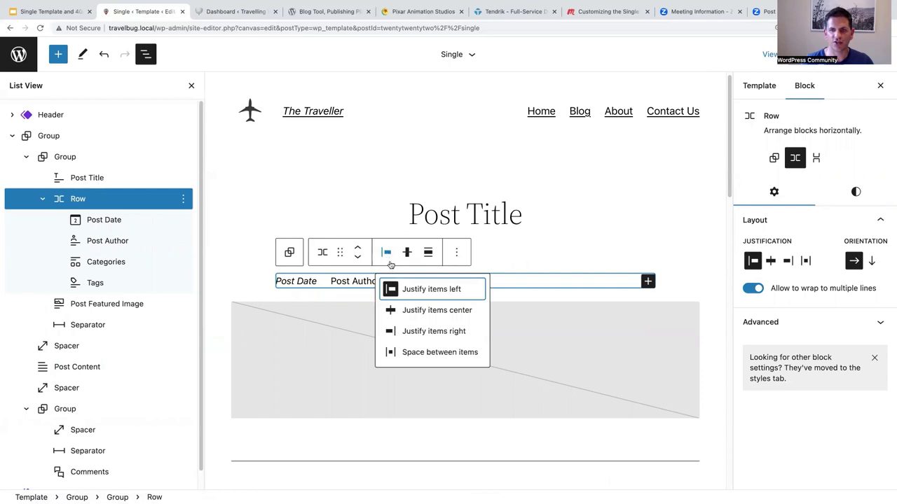
pyautogui.click(418, 310)
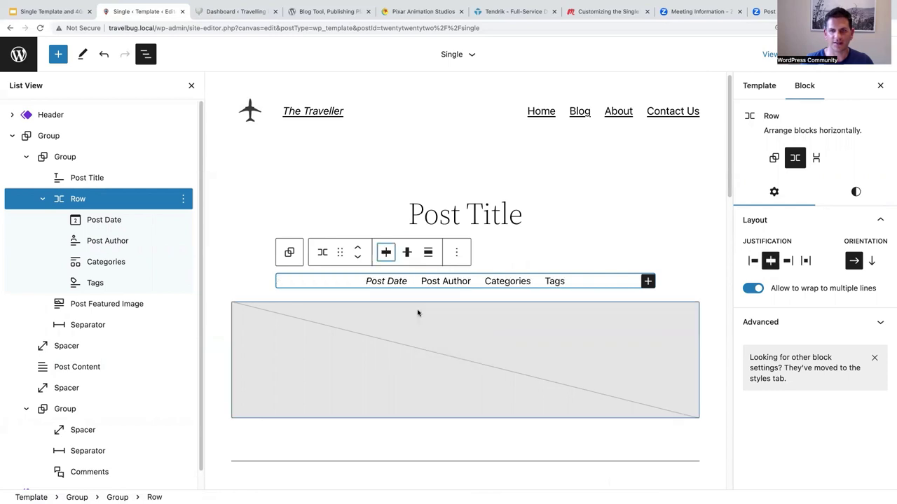
pyautogui.click(226, 167)
# Remove the Separator below the Post Featured Image and select the Spacer above the Post Content
pyautogui.scroll(-5, 245, 217)
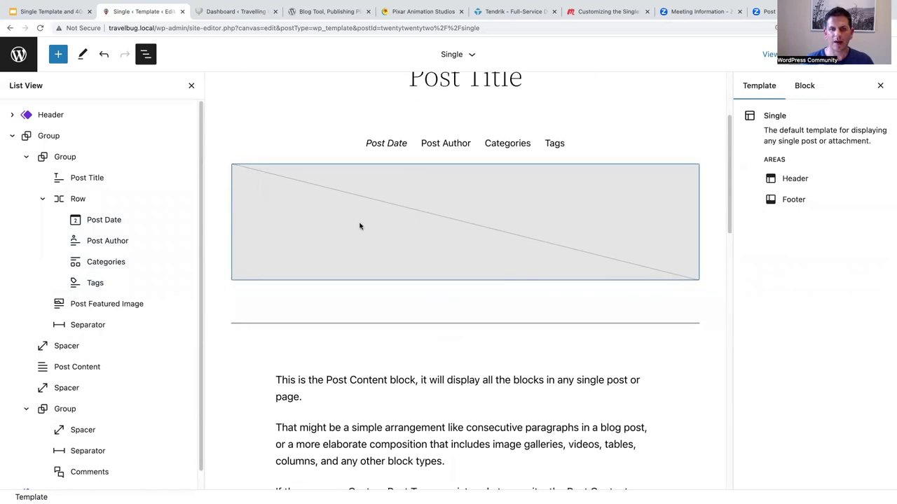
pyautogui.scroll(-1, 350, 227)
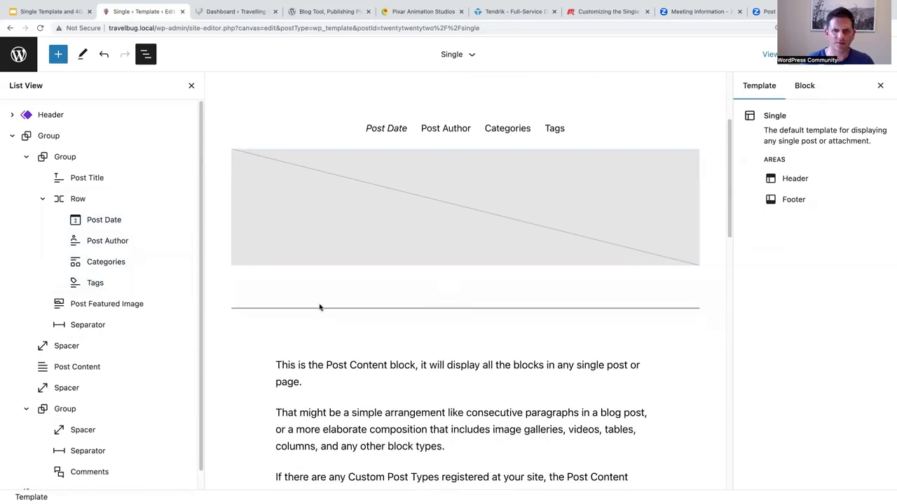
pyautogui.click(312, 309)
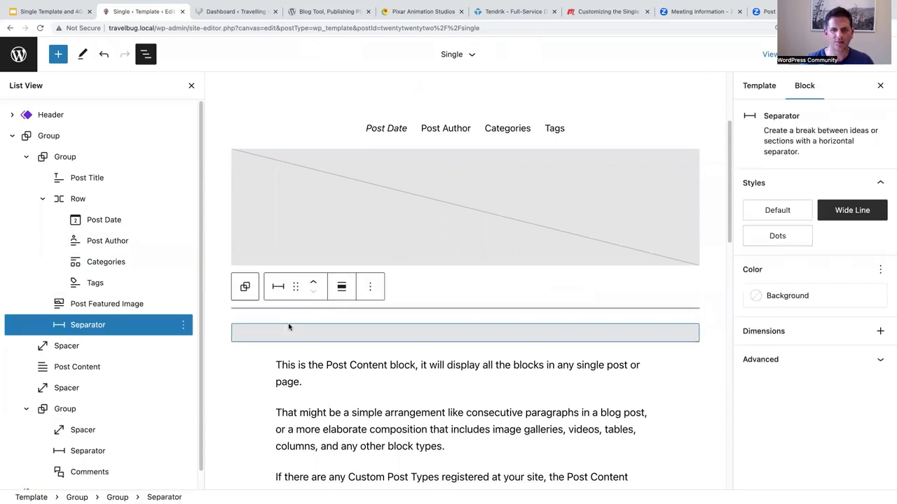
pyautogui.click(183, 325)
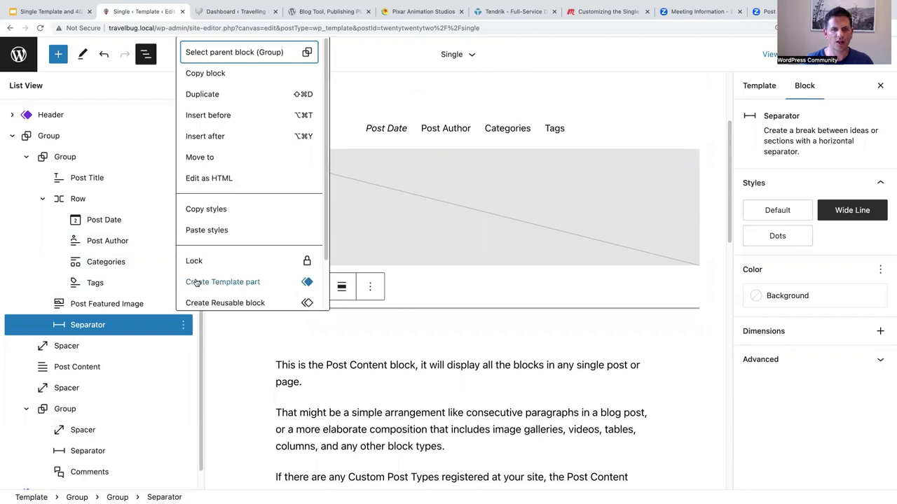
pyautogui.scroll(-3, 197, 282)
pyautogui.click(197, 295)
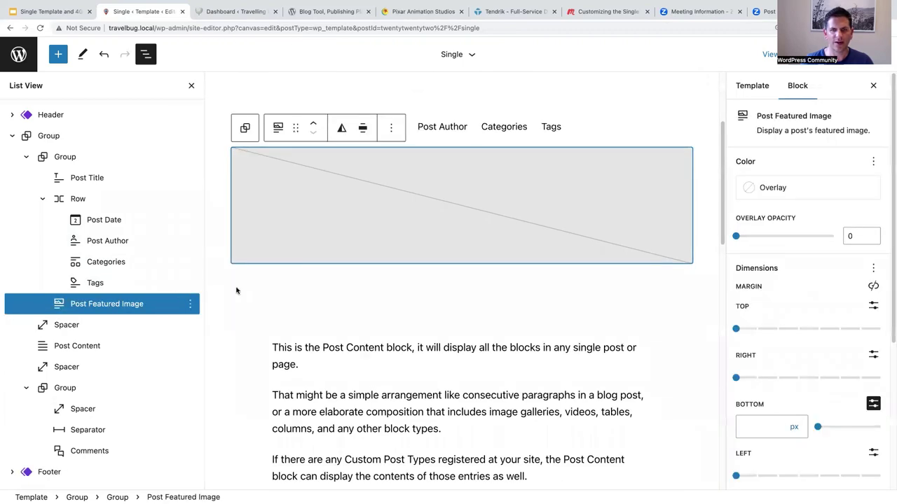
pyautogui.click(315, 293)
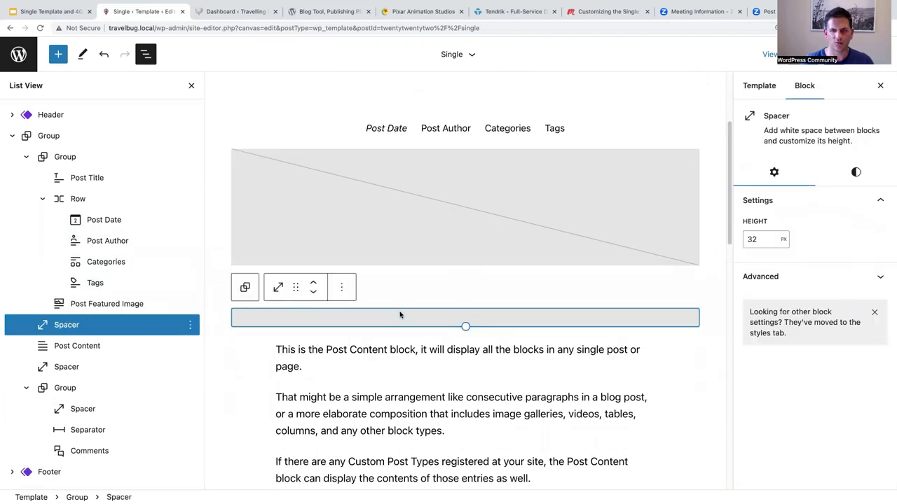
# Remove the Spacer between the Post Featured Image and the Post Content
pyautogui.click(190, 325)
pyautogui.scroll(-2, 238, 266)
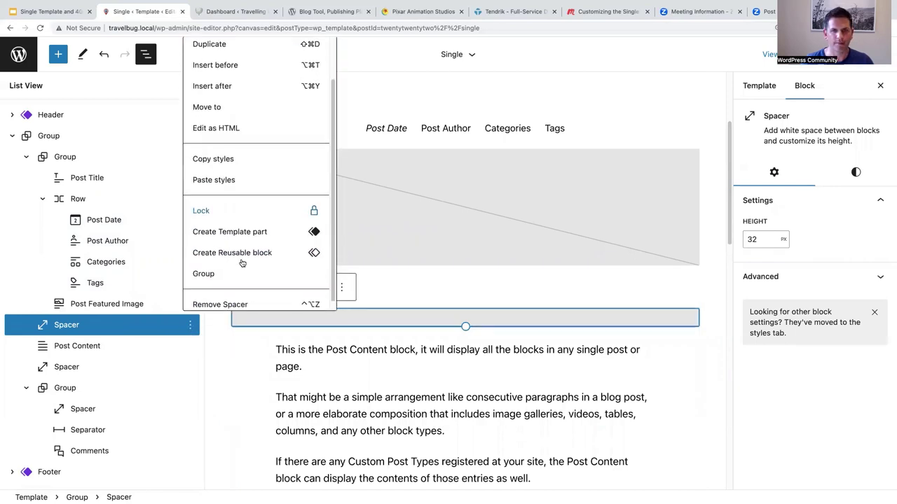
pyautogui.click(233, 295)
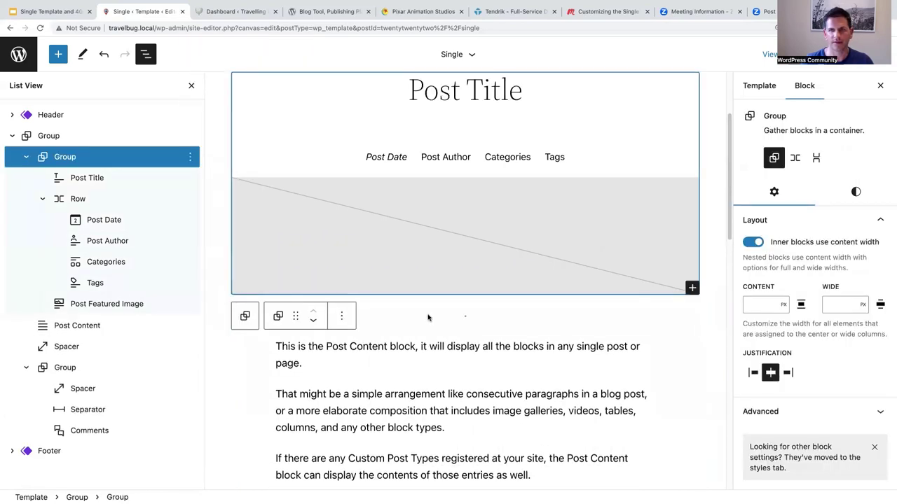
# Remove the Spacer directly below the Post Content block
pyautogui.scroll(-3, 496, 339)
pyautogui.scroll(-2, 496, 338)
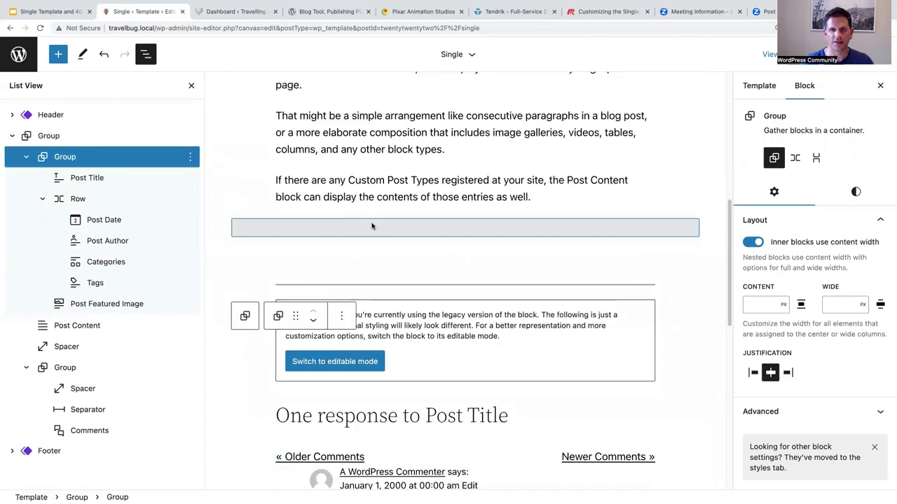
pyautogui.click(372, 224)
pyautogui.click(341, 197)
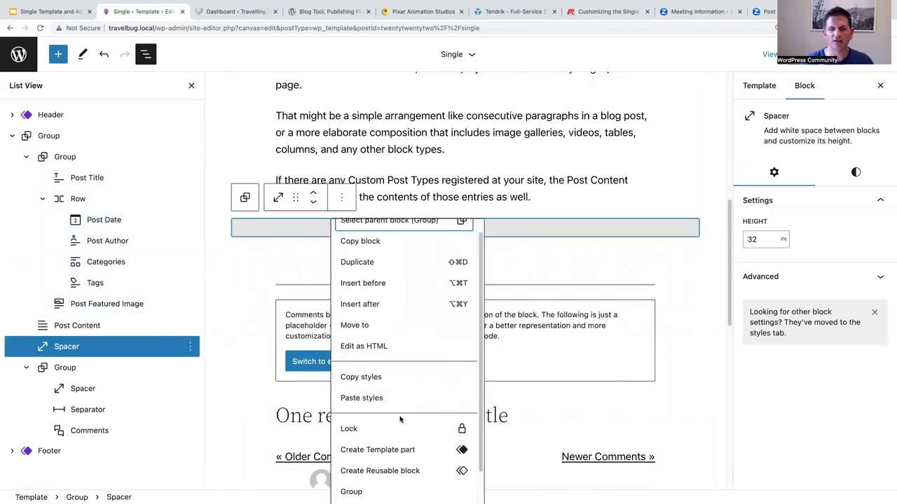
pyautogui.scroll(-1, 397, 418)
pyautogui.click(379, 489)
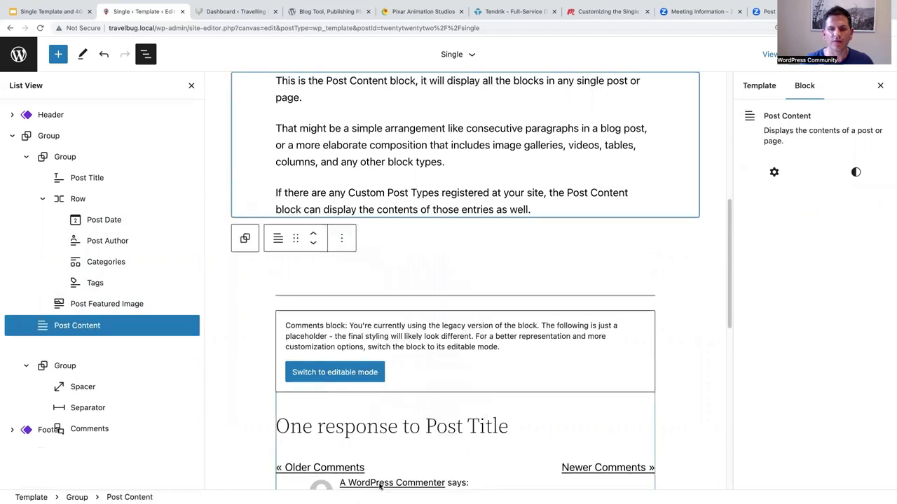
# Remove the Spacer above the Separator inside the Group that holds the Comments block
pyautogui.click(397, 242)
pyautogui.click(387, 212)
pyautogui.scroll(-1, 425, 440)
pyautogui.click(410, 488)
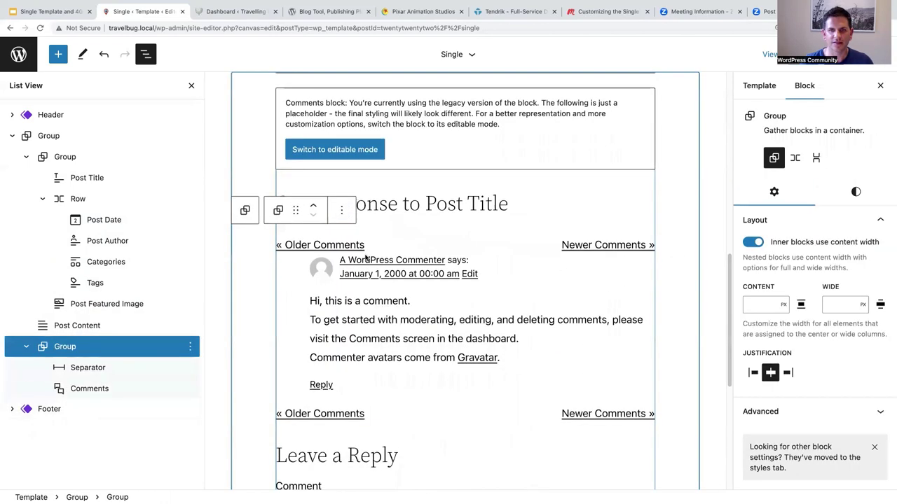
pyautogui.scroll(2, 378, 260)
pyautogui.click(352, 152)
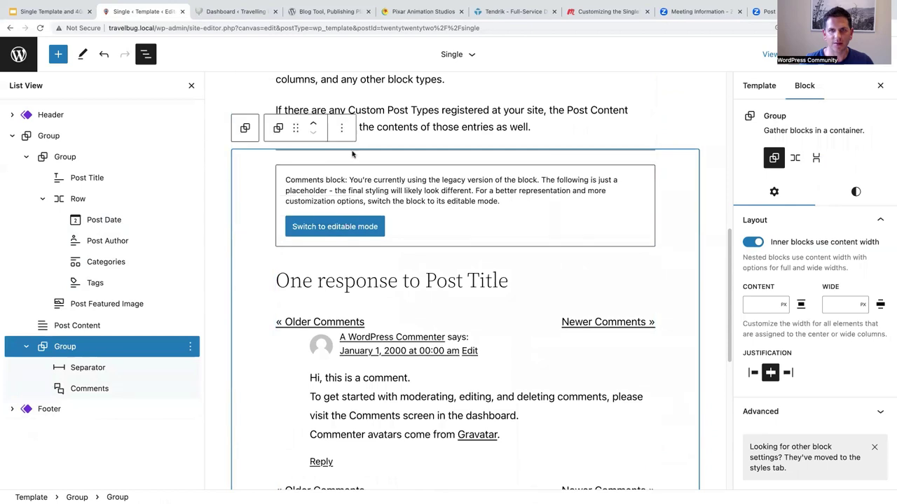
pyautogui.click(468, 153)
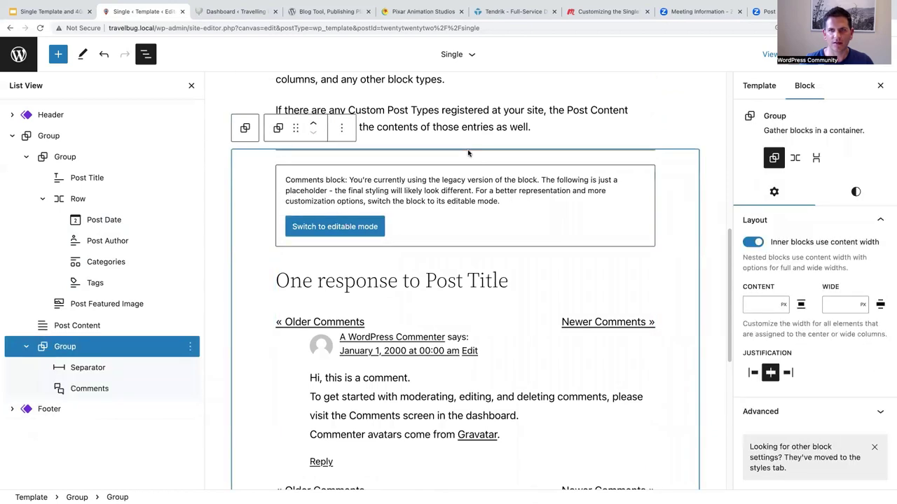
pyautogui.click(86, 369)
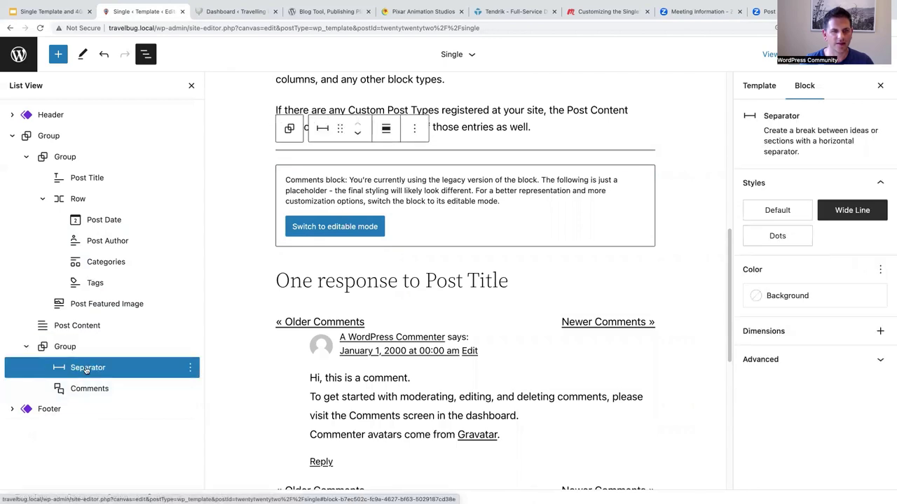
pyautogui.click(190, 368)
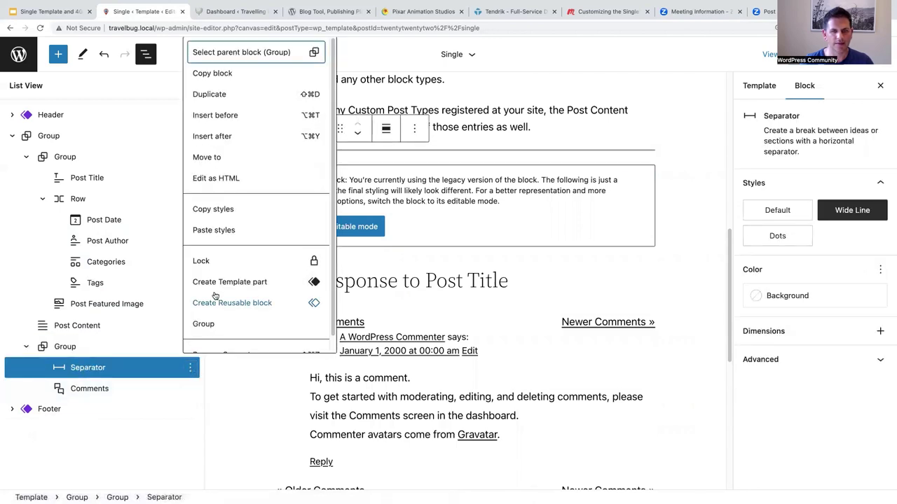
pyautogui.click(145, 368)
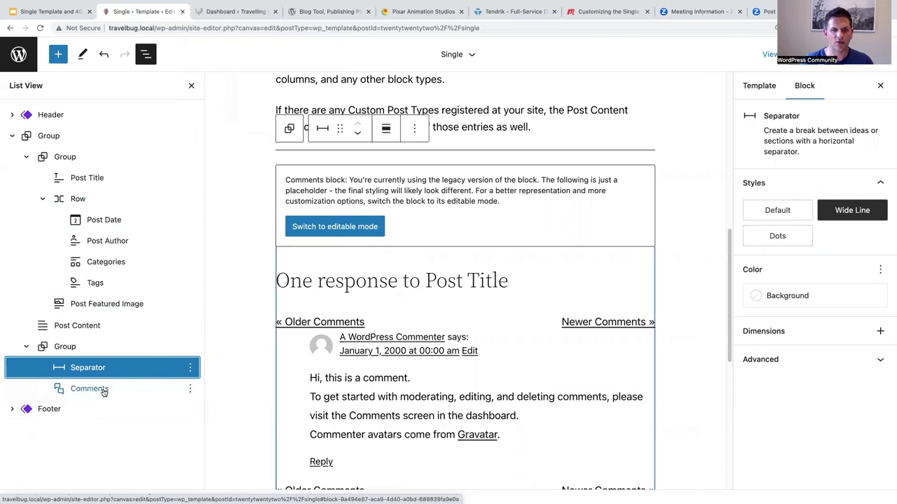
# Close the block list and save the changes to the Single template
pyautogui.scroll(1, 252, 261)
pyautogui.scroll(10, 252, 261)
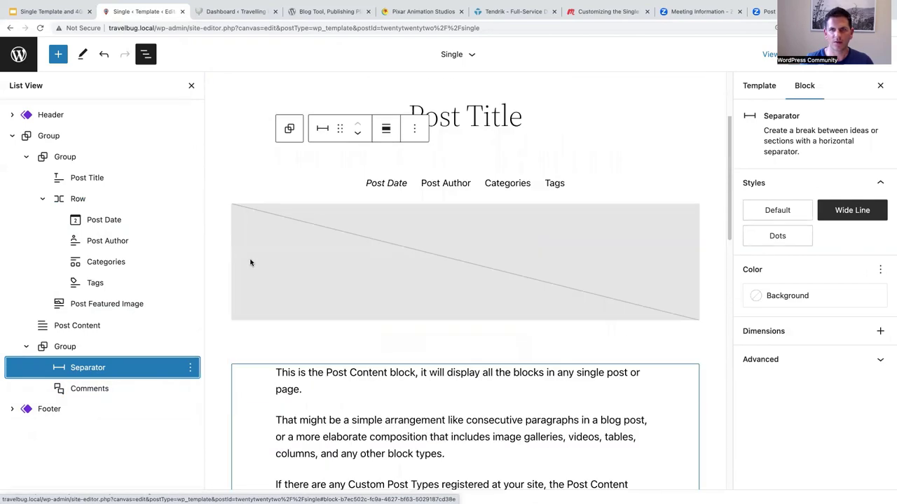
pyautogui.click(192, 86)
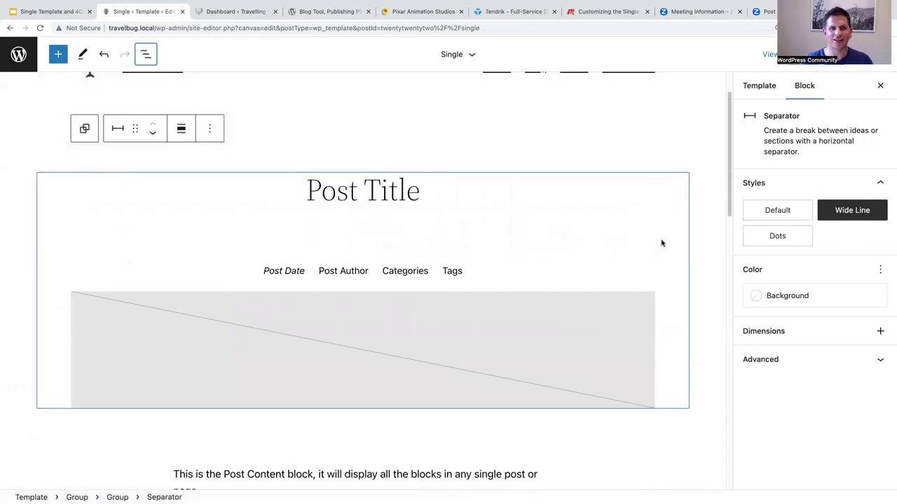
pyautogui.scroll(3, 661, 244)
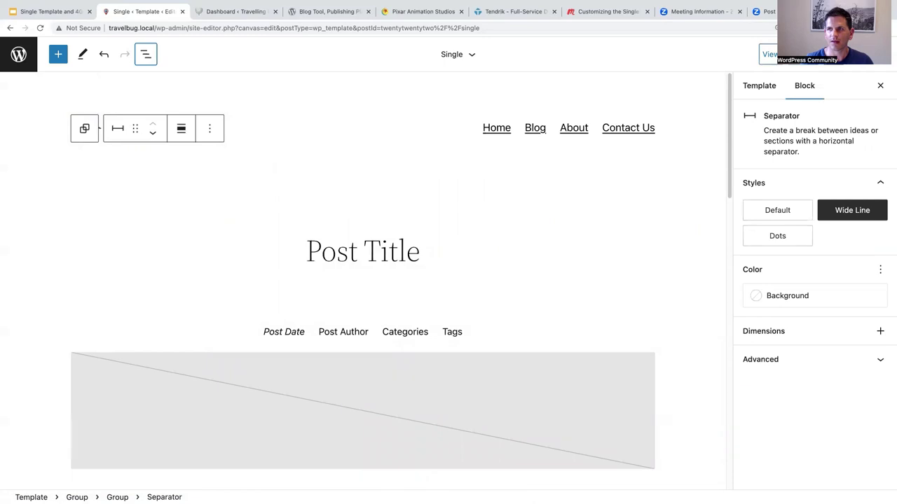
pyautogui.click(795, 54)
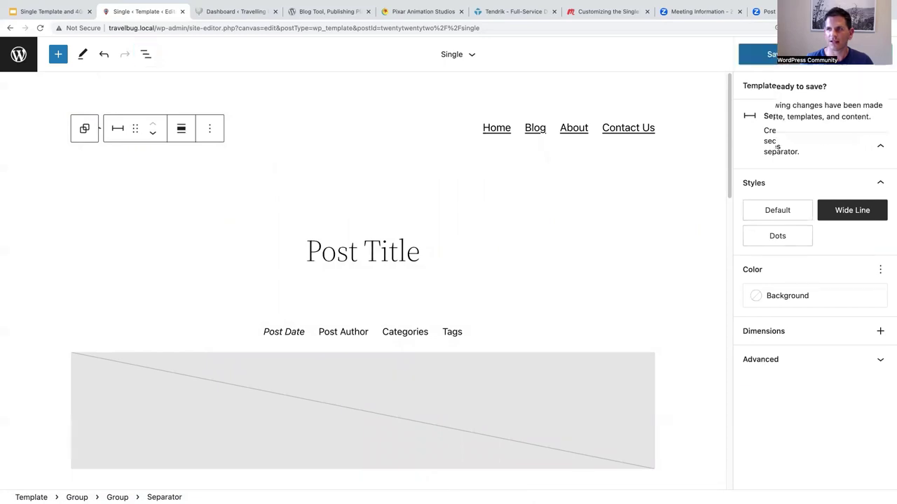
pyautogui.click(770, 54)
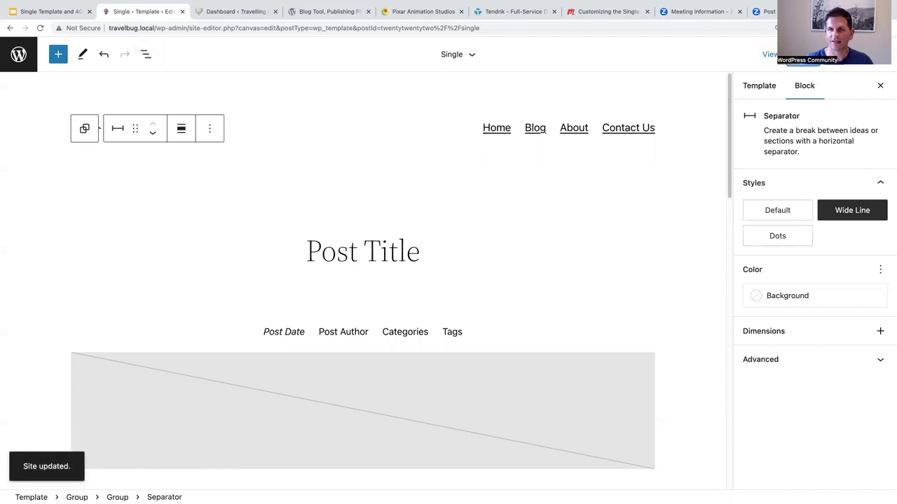
# Leave the editor, open the Surfing in Portugal post from the live site's Blog page and review its header, title, details and featured image
pyautogui.click(18, 54)
pyautogui.click(15, 54)
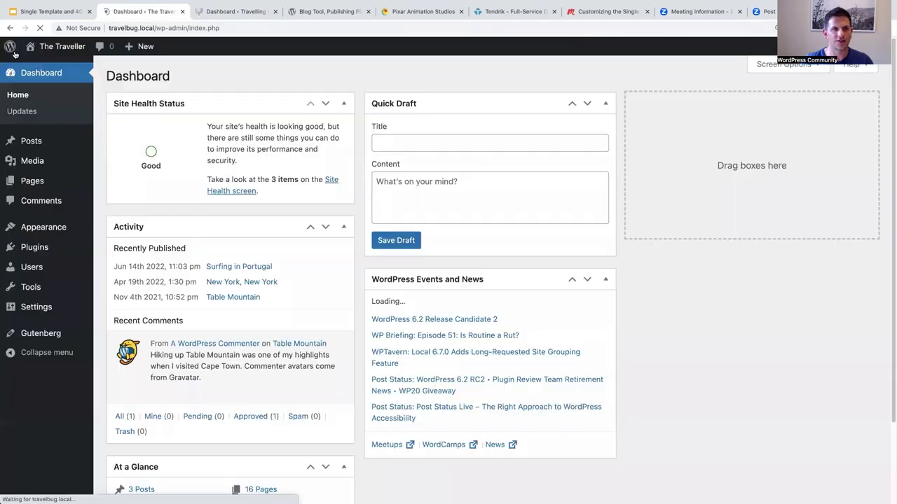
pyautogui.moveTo(34, 49)
pyautogui.click(77, 65)
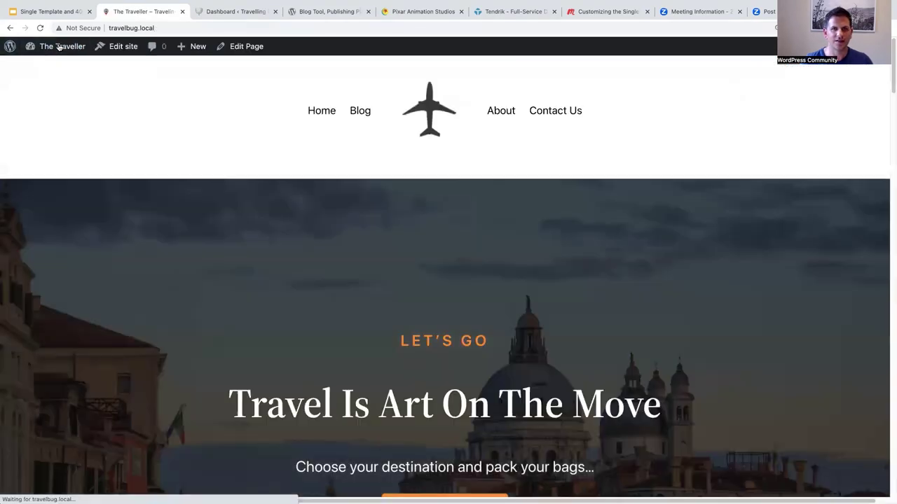
pyautogui.click(361, 112)
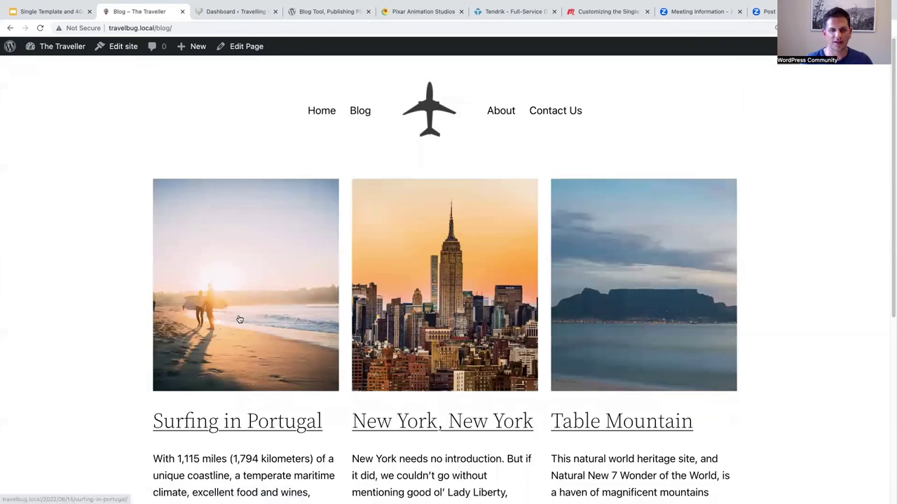
pyautogui.click(239, 319)
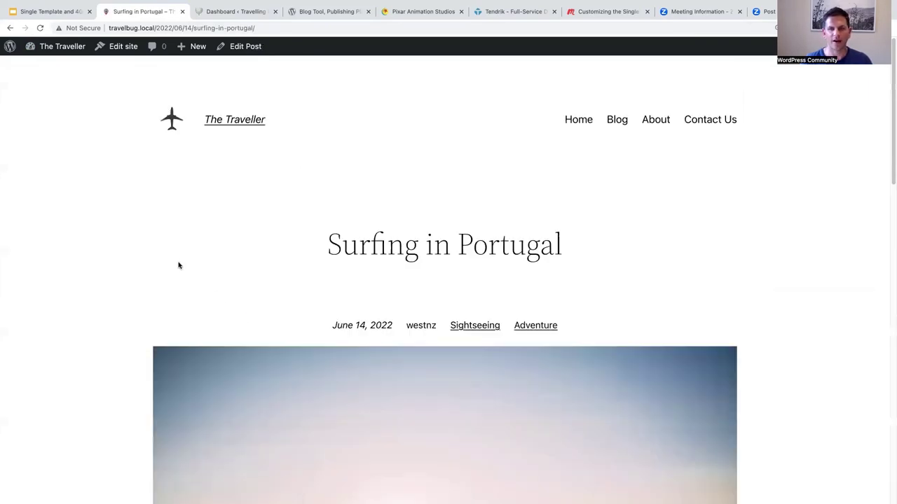
pyautogui.scroll(-2, 156, 253)
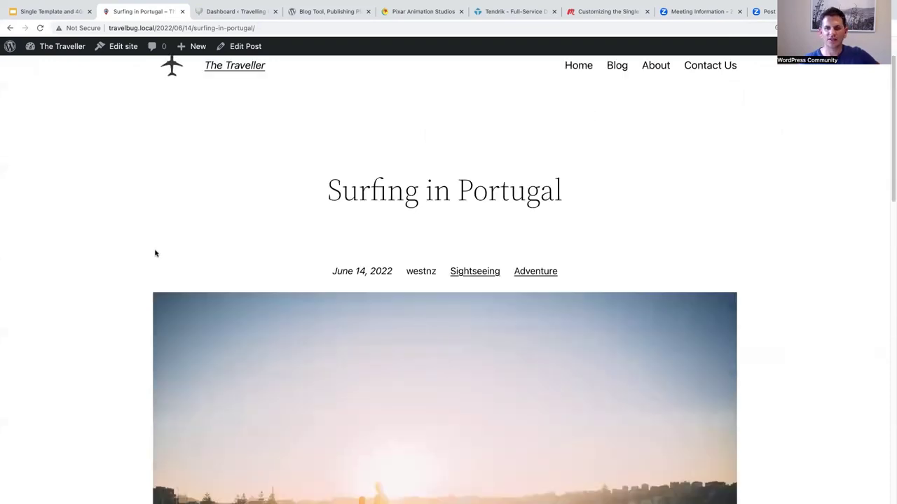
pyautogui.scroll(-1, 155, 254)
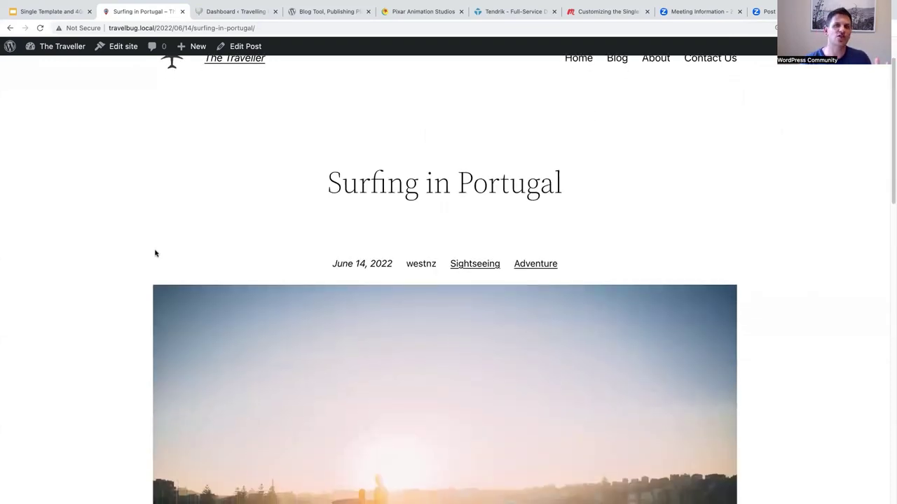
pyautogui.scroll(-1, 210, 288)
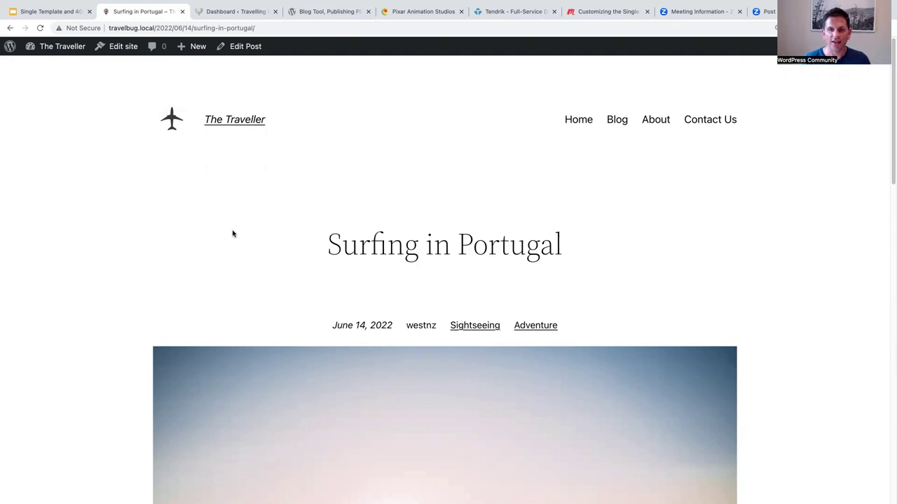
pyautogui.scroll(-5, 233, 234)
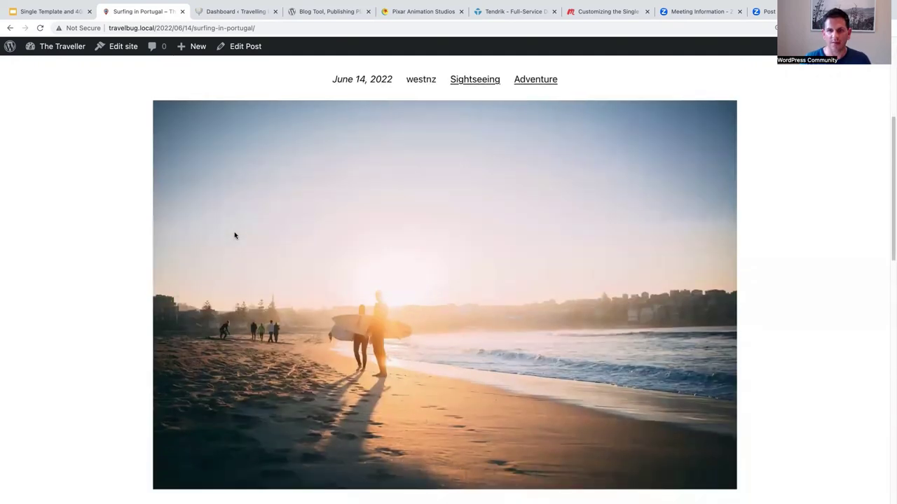
pyautogui.scroll(6, 234, 234)
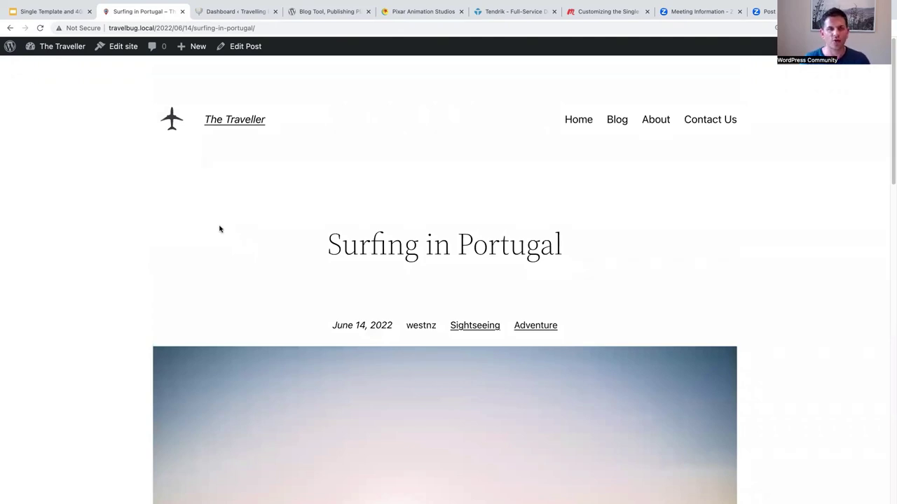
# Return to the site editor from the dashboard and open the full list for managing all templates
pyautogui.click(49, 48)
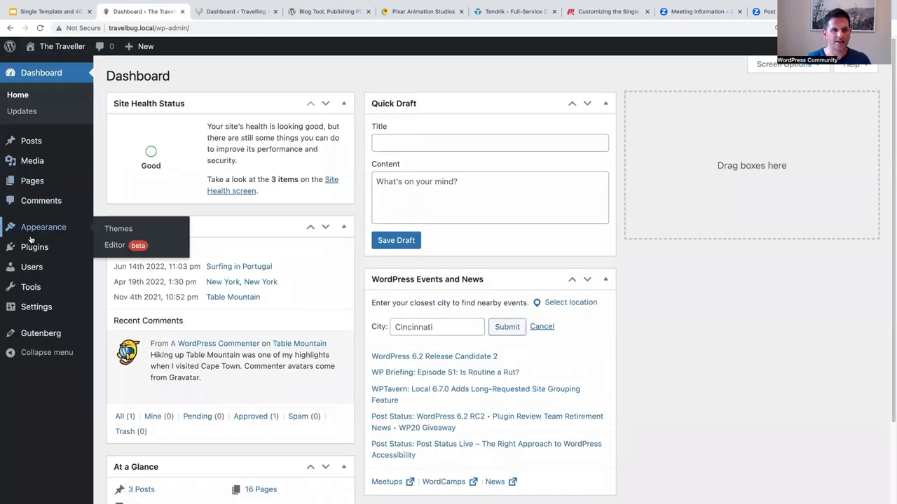
pyautogui.click(111, 248)
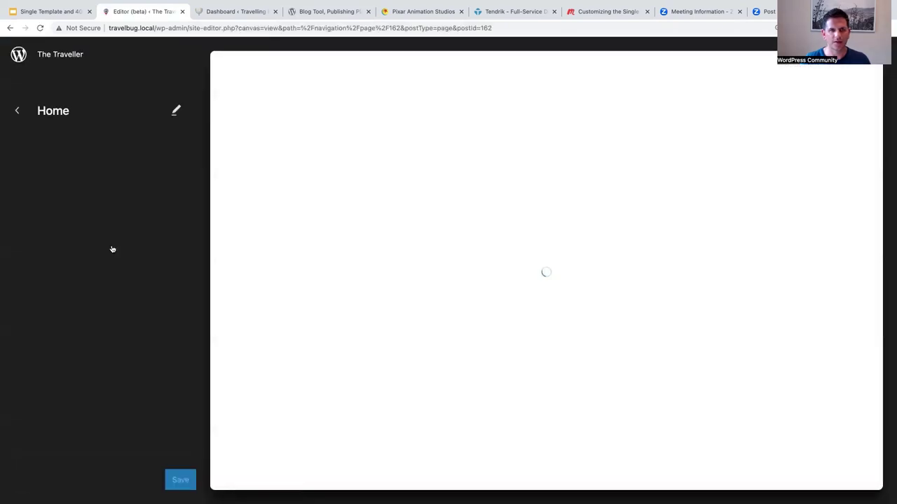
pyautogui.click(17, 112)
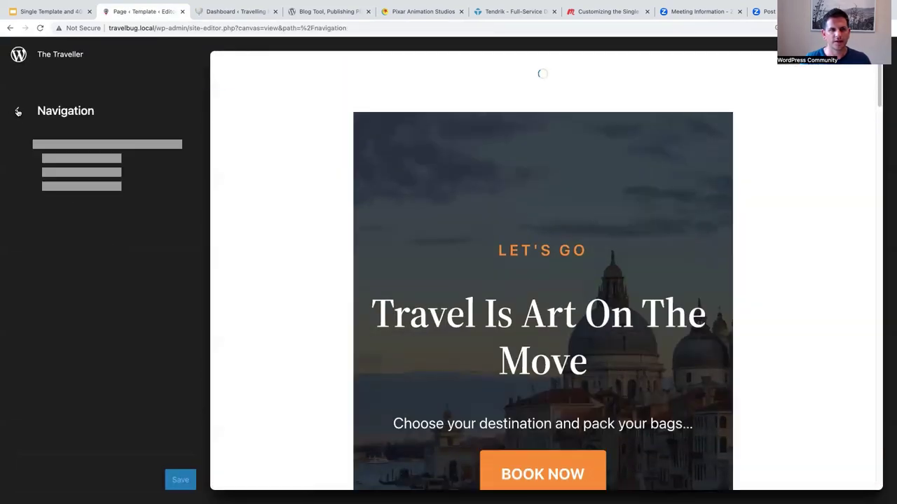
pyautogui.click(17, 112)
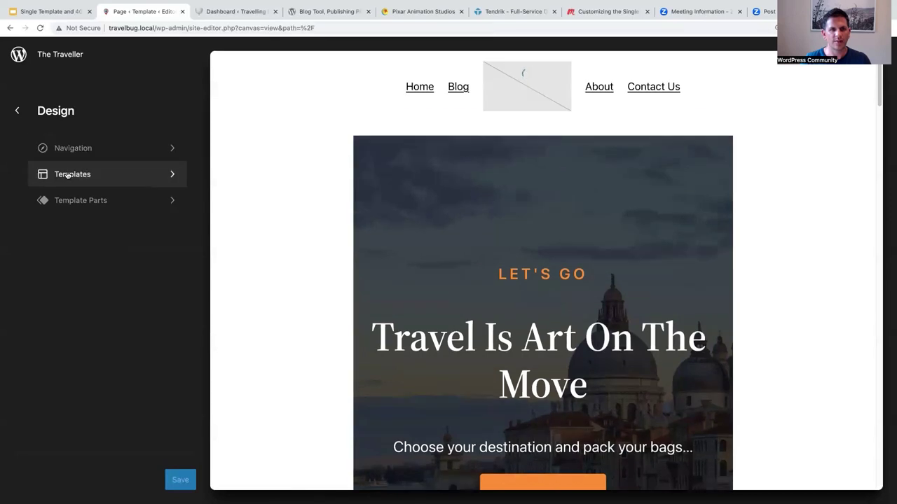
pyautogui.click(68, 174)
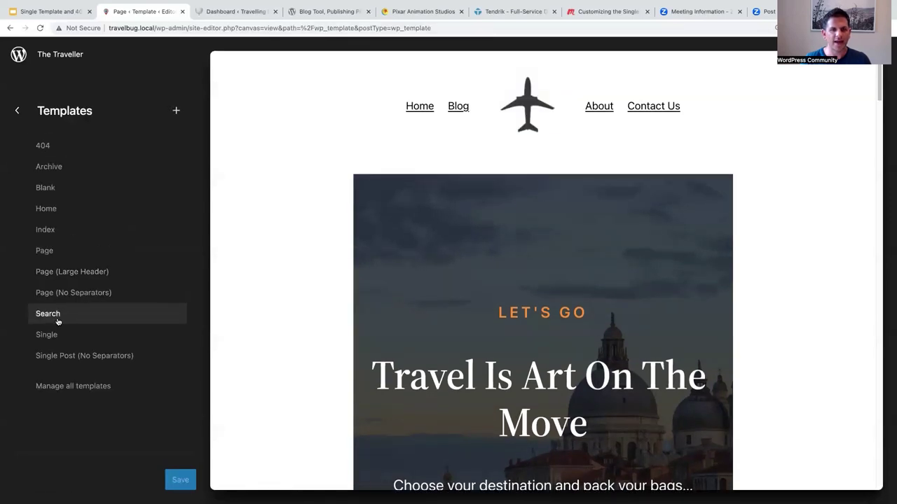
pyautogui.click(63, 389)
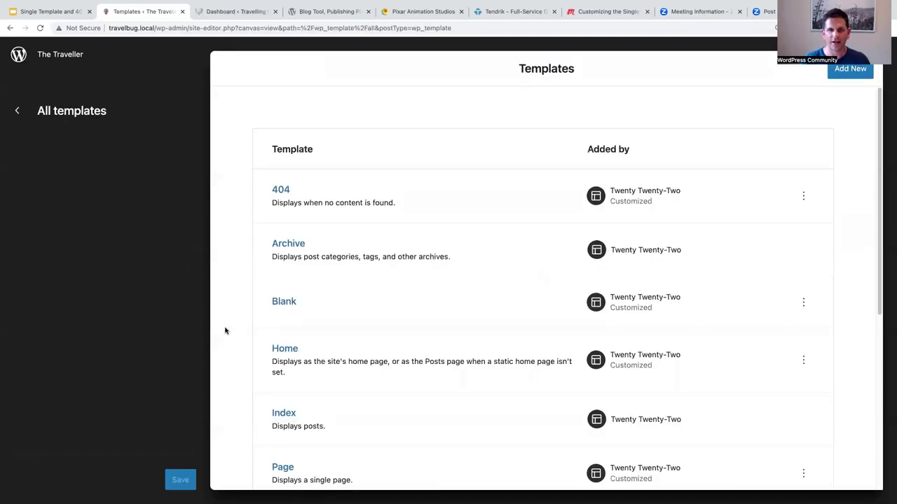
# Clear the customizations of the Single template to restore the version supplied by the theme, and check its entry in the list
pyautogui.scroll(-2, 305, 322)
pyautogui.scroll(-5, 304, 322)
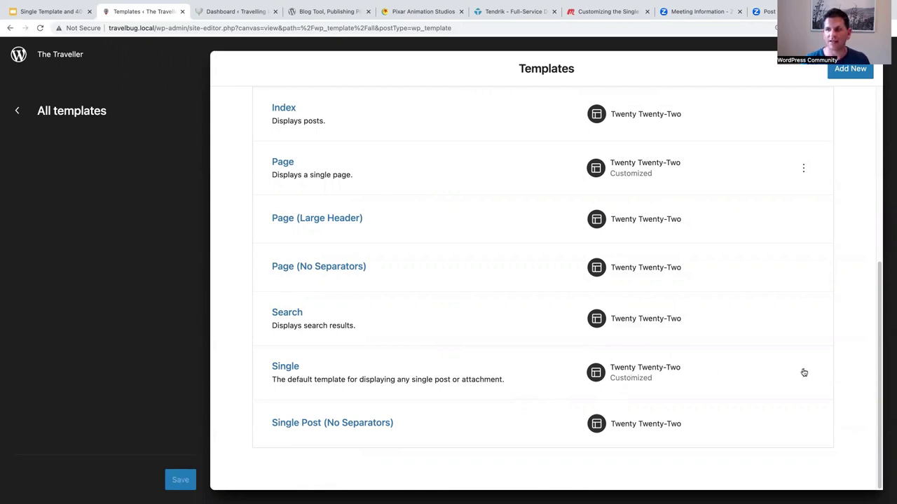
pyautogui.click(803, 373)
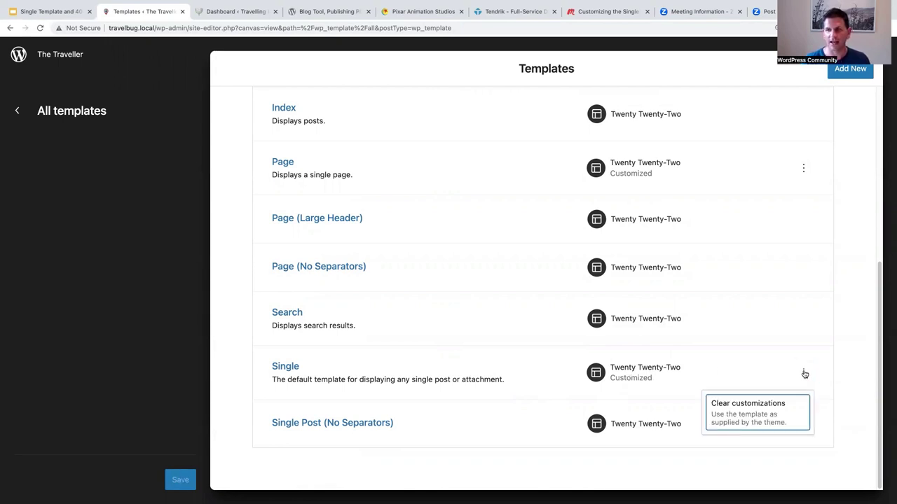
pyautogui.click(746, 414)
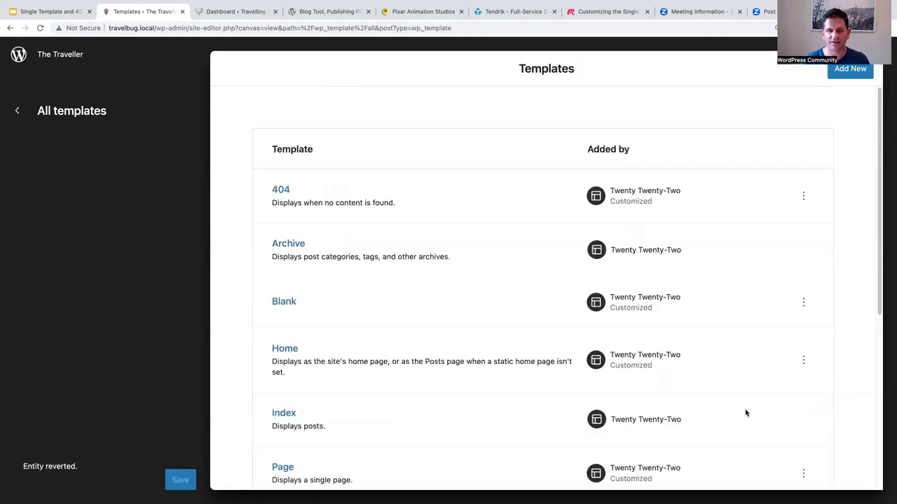
pyautogui.scroll(-5, 334, 316)
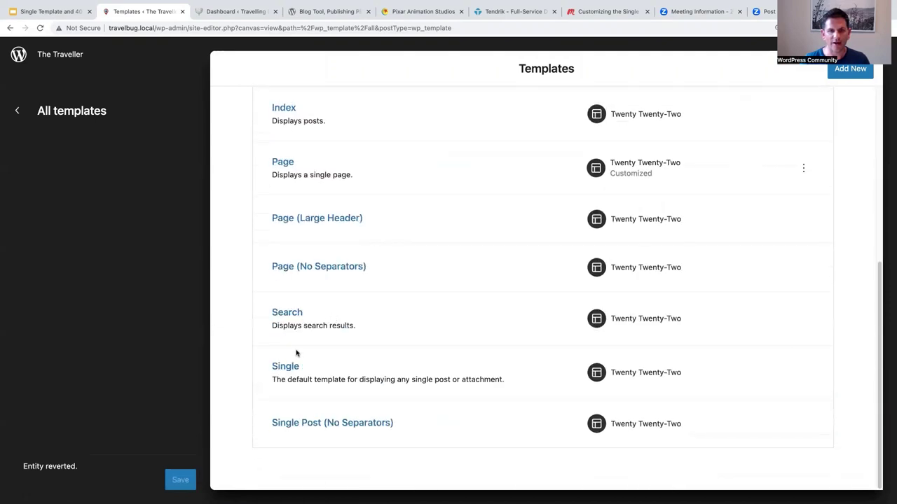
# Open the Single template for editing, dismiss the revert notice and look over the default layout
pyautogui.click(287, 367)
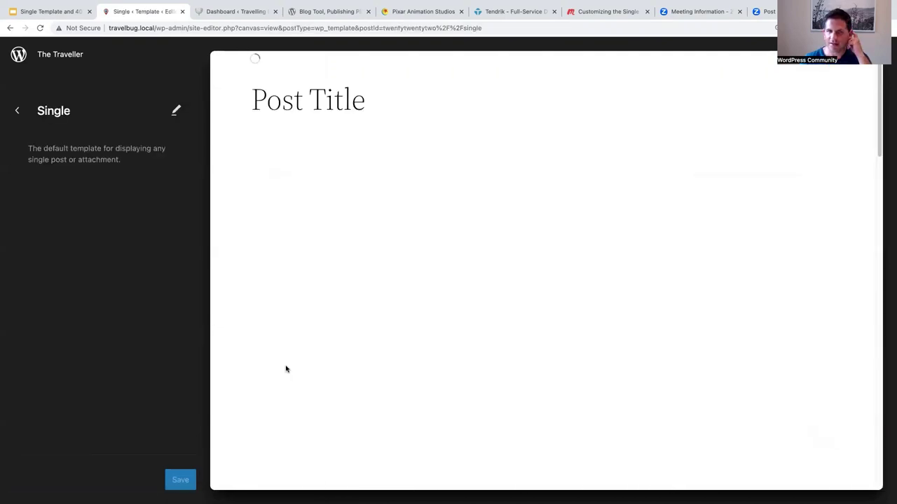
pyautogui.click(482, 264)
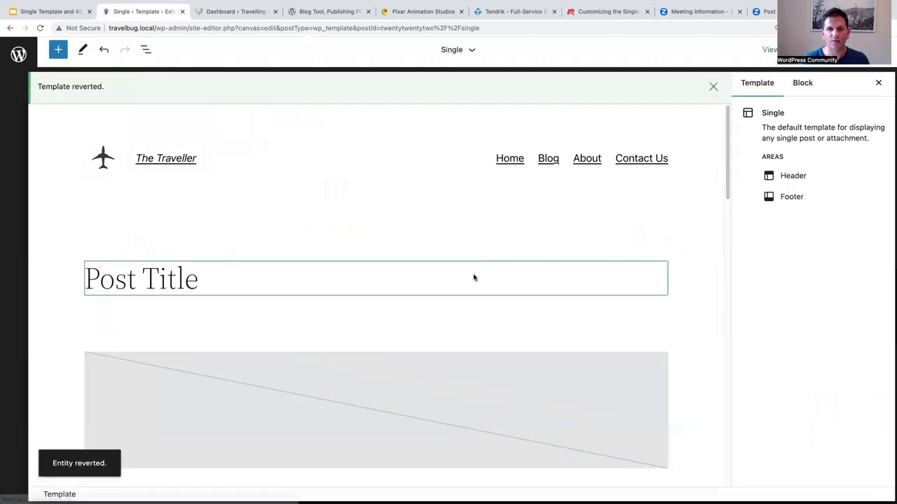
pyautogui.click(712, 87)
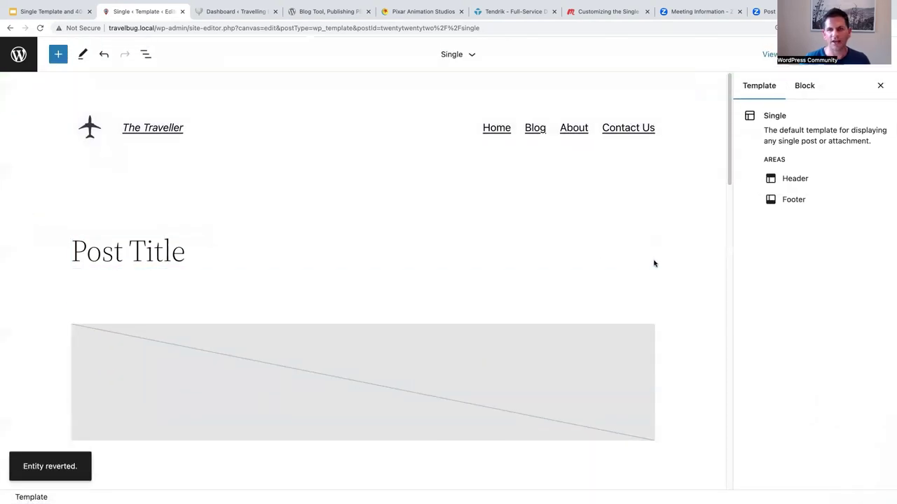
pyautogui.scroll(-4, 646, 276)
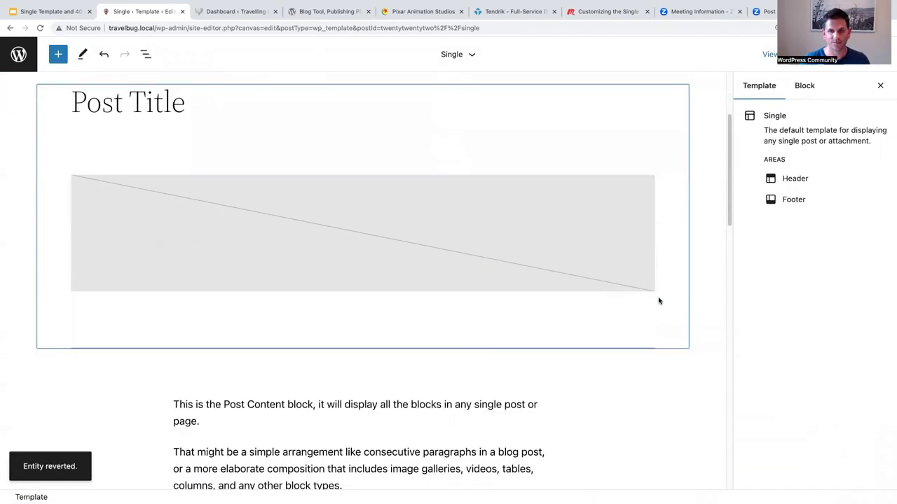
pyautogui.scroll(4, 644, 292)
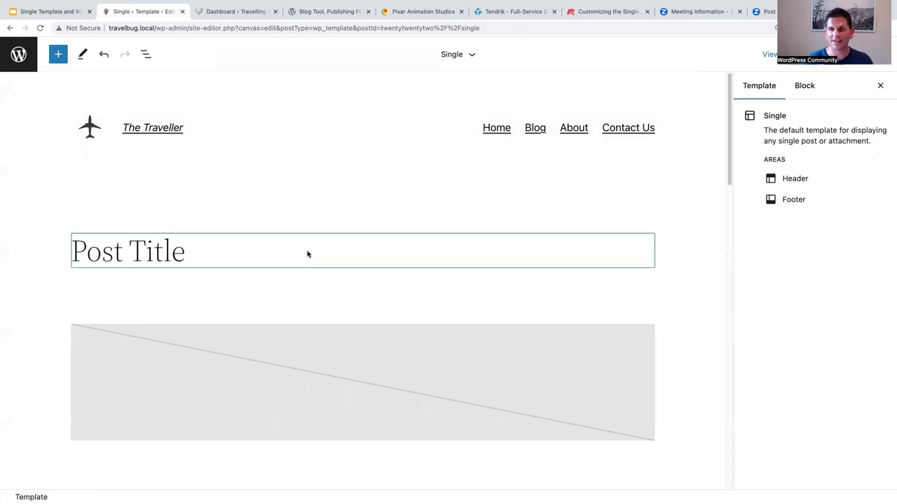
# Show the template's block list and remove the Header template part
pyautogui.click(145, 55)
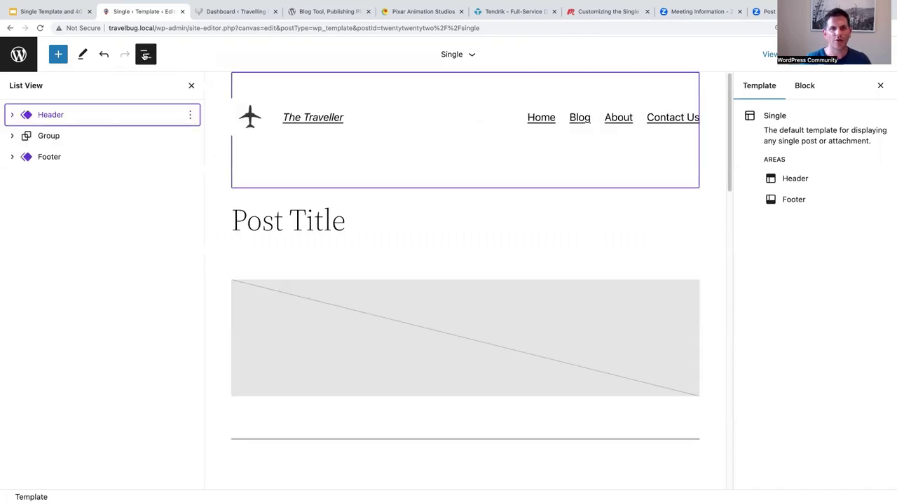
pyautogui.click(190, 116)
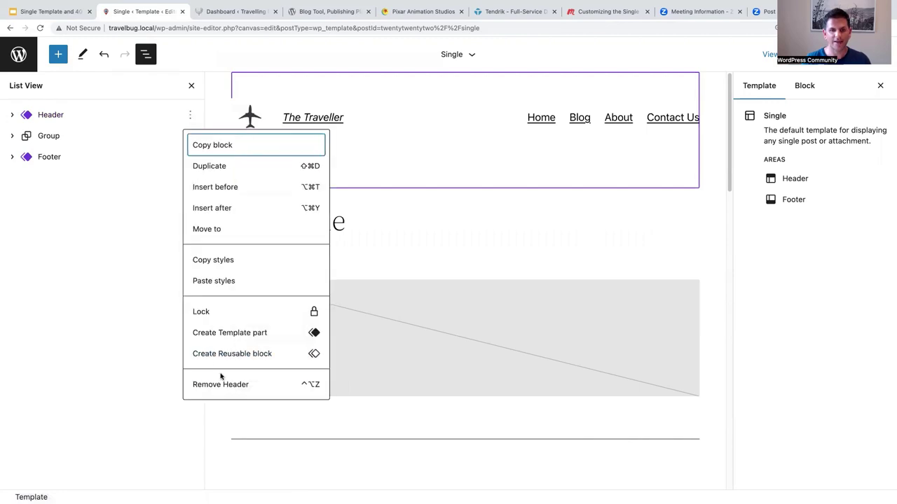
pyautogui.click(220, 385)
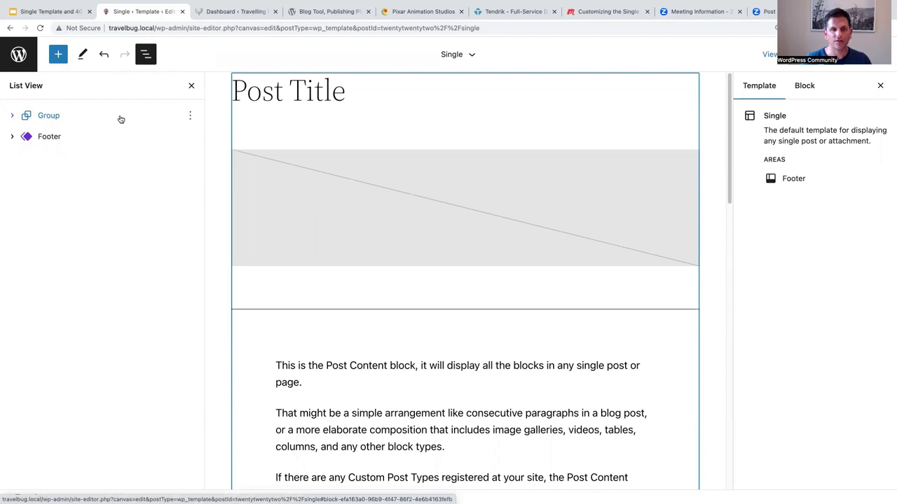
# Expand the main Group and its first nested Group, and remove the Post Title block
pyautogui.click(190, 116)
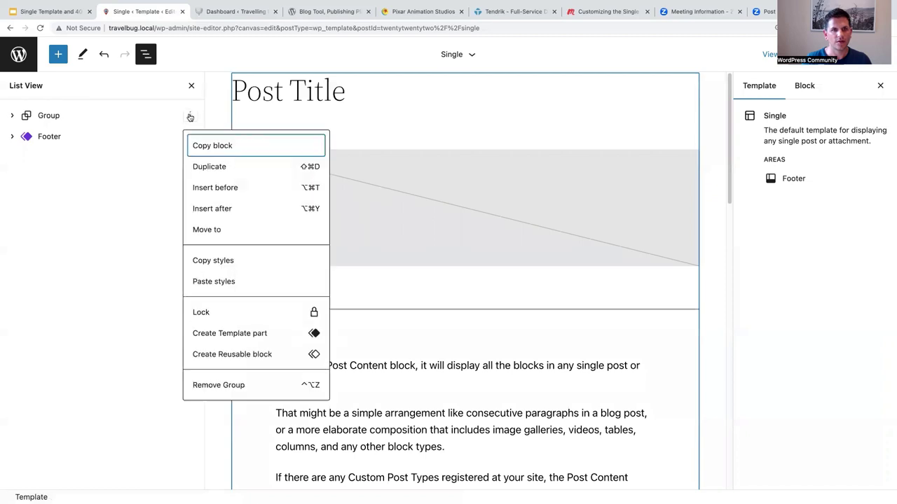
pyautogui.click(85, 122)
pyautogui.click(12, 116)
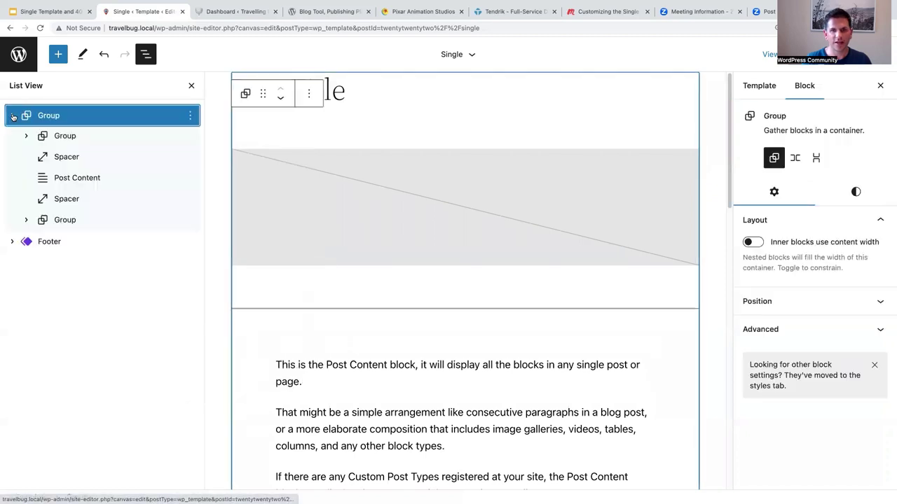
pyautogui.click(63, 220)
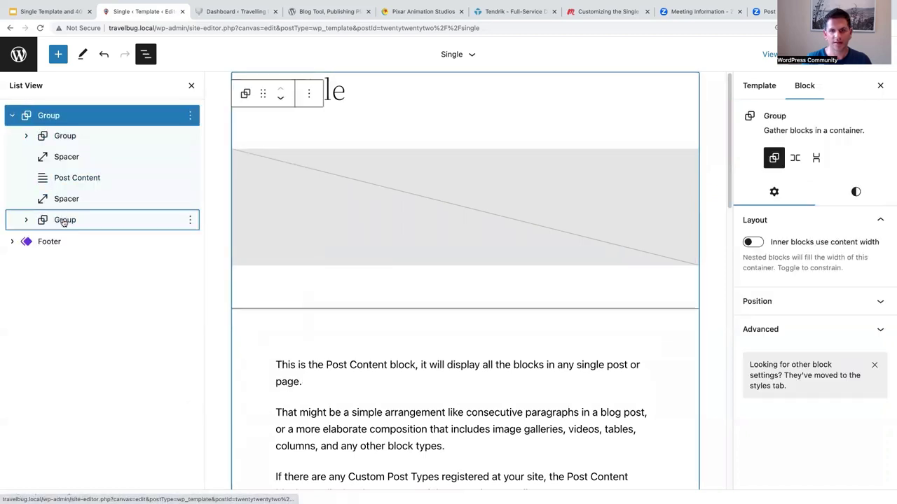
pyautogui.click(67, 137)
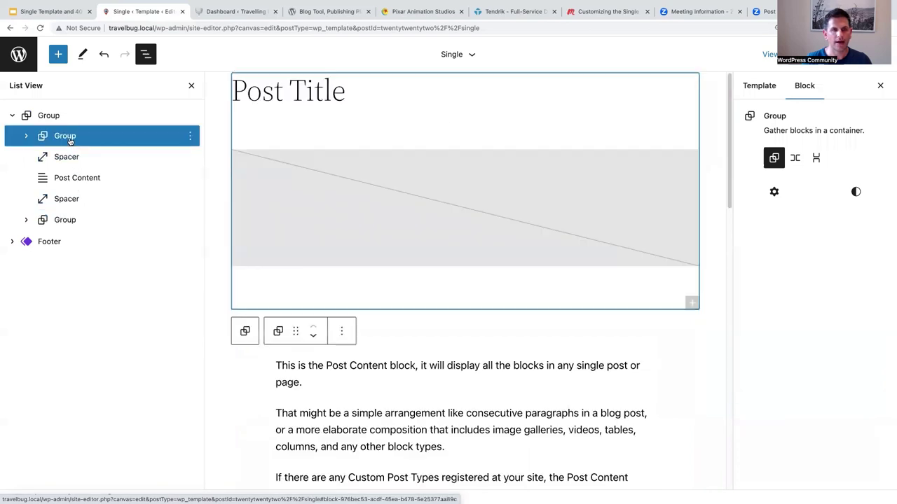
pyautogui.click(62, 157)
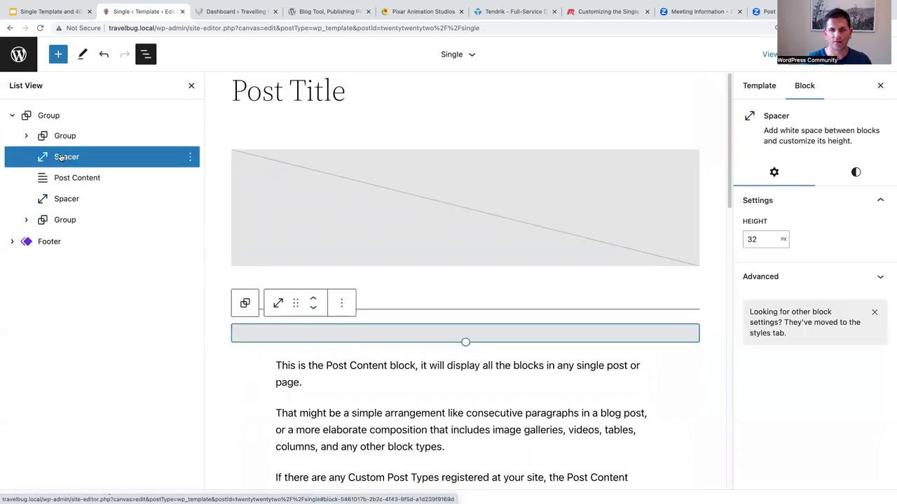
pyautogui.click(27, 136)
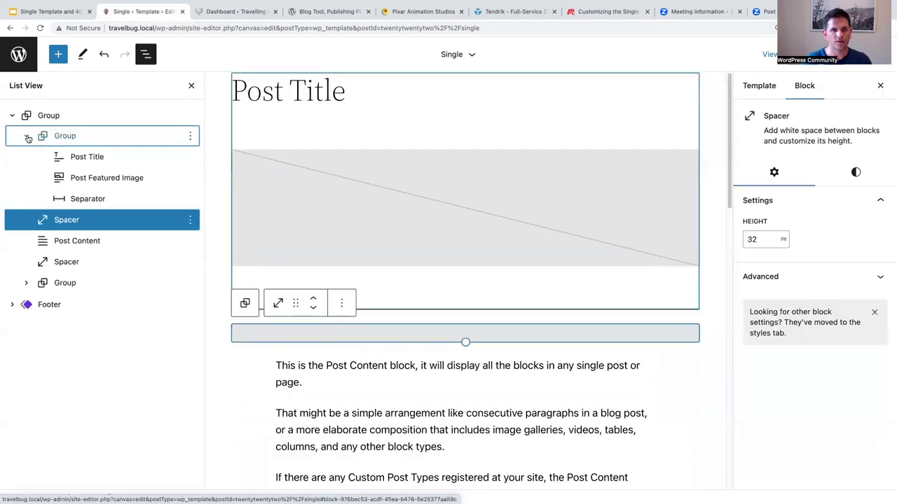
pyautogui.click(88, 158)
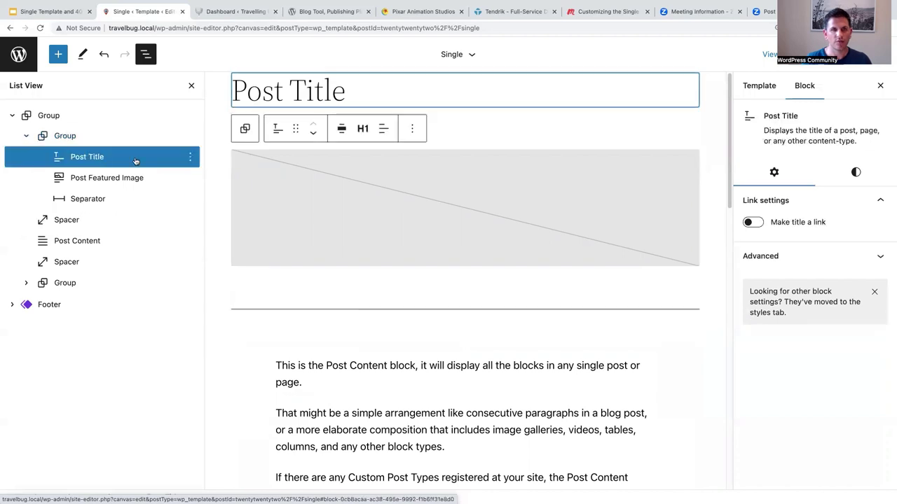
pyautogui.click(191, 159)
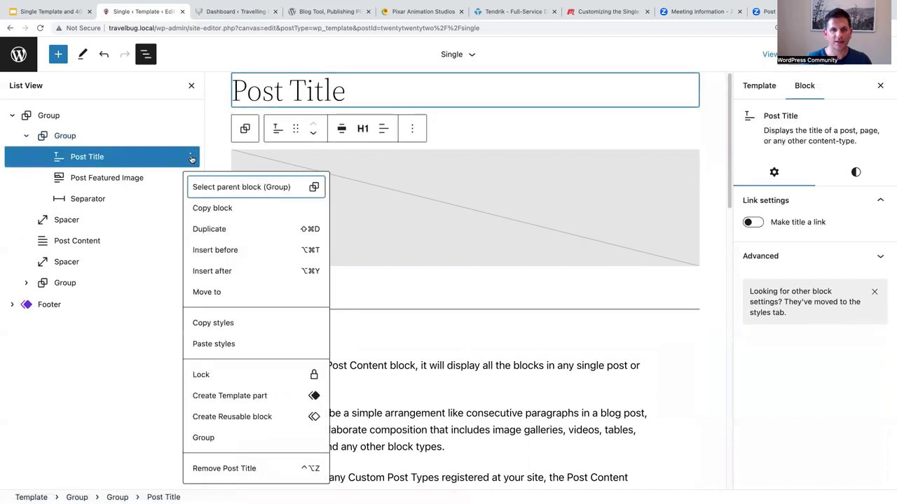
pyautogui.click(225, 469)
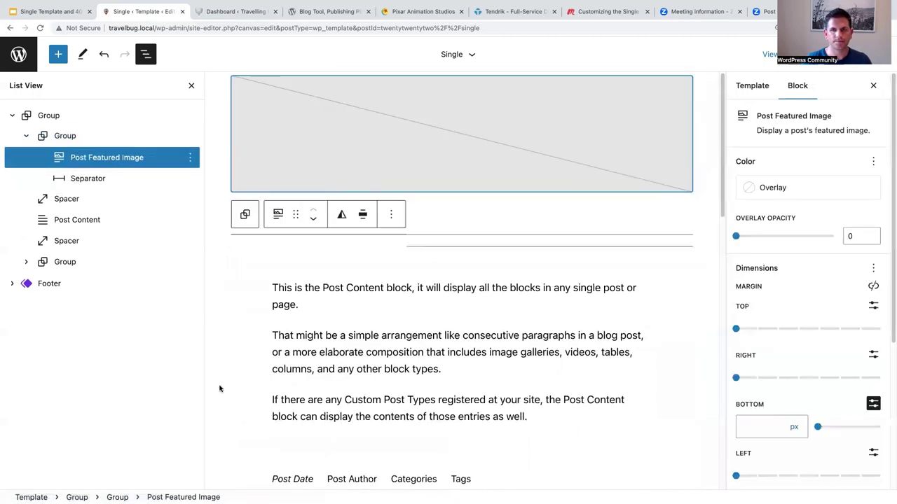
# Remove the Post Featured Image and Separator blocks from the first nested Group
pyautogui.click(190, 159)
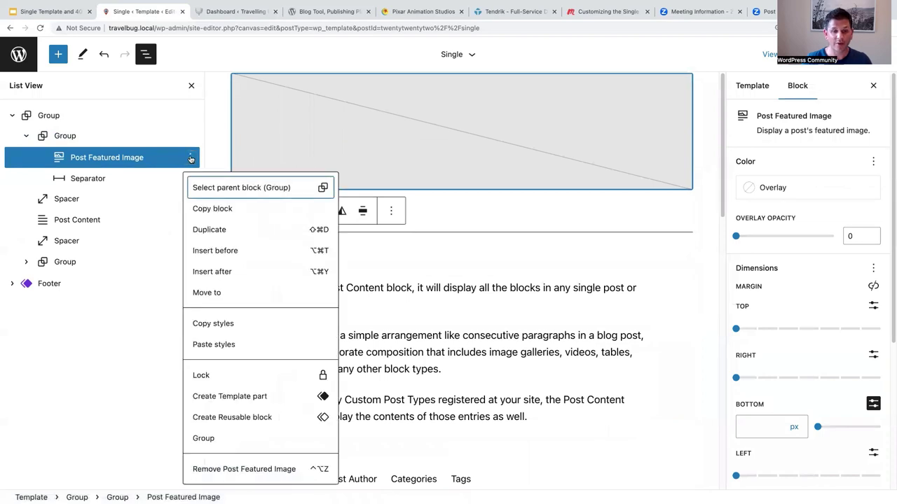
pyautogui.click(227, 470)
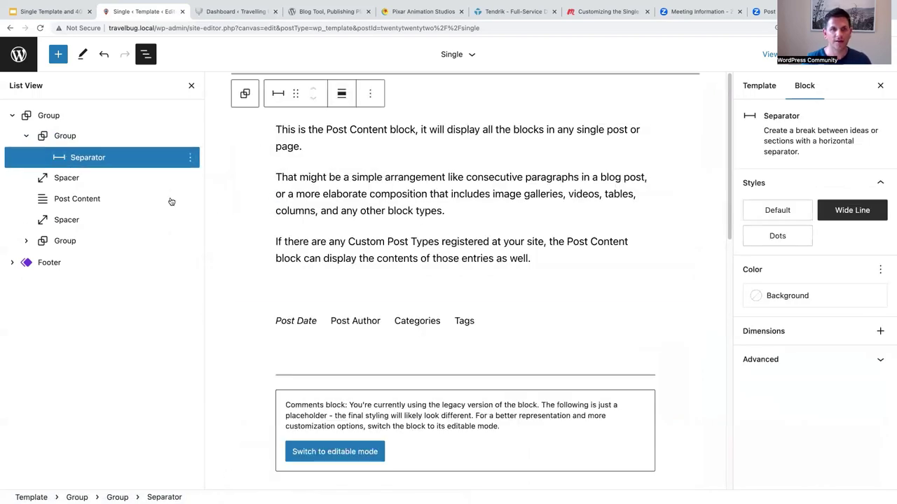
pyautogui.click(191, 159)
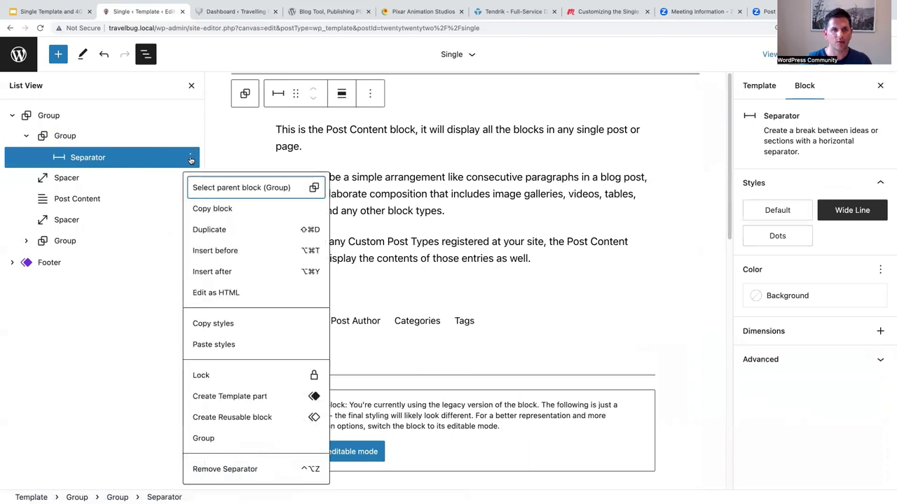
pyautogui.click(230, 470)
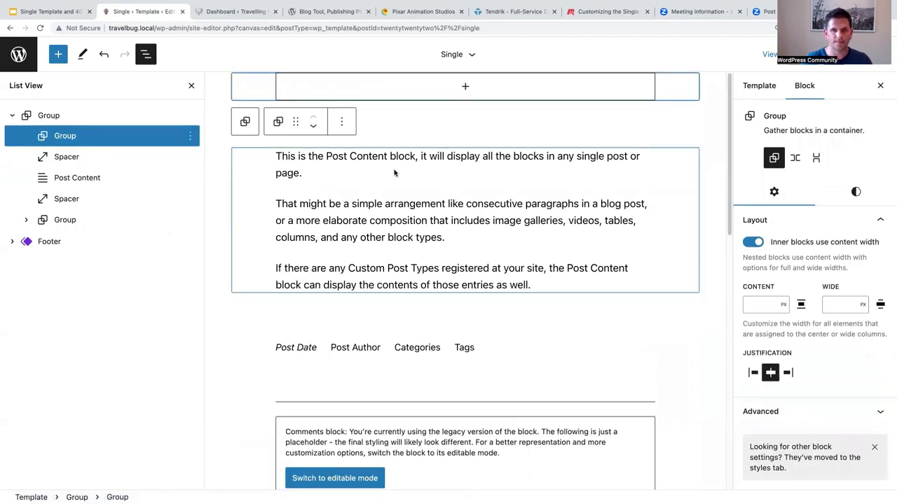
# Remove the emptied nested Group and the Spacer above the Post Content block
pyautogui.click(190, 136)
pyautogui.click(216, 435)
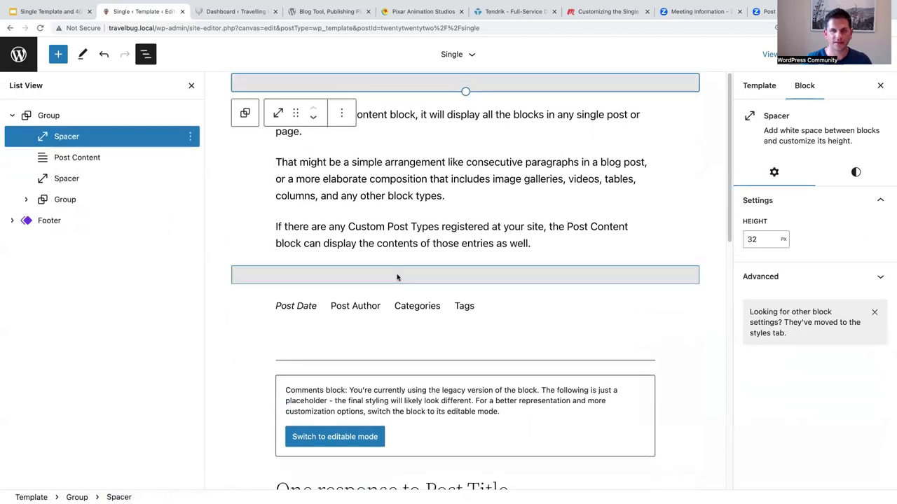
pyautogui.click(190, 138)
pyautogui.click(221, 469)
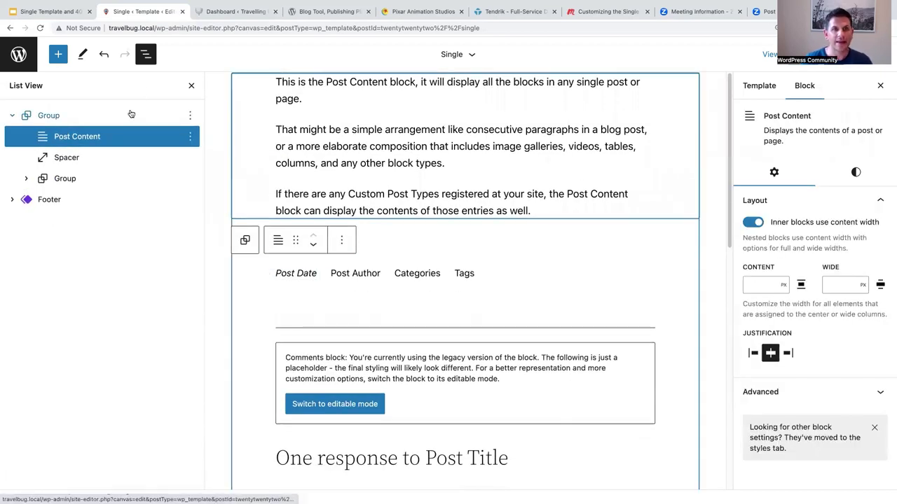
# Insert a Header block before the main Group, above the post content
pyautogui.click(170, 114)
pyautogui.click(190, 116)
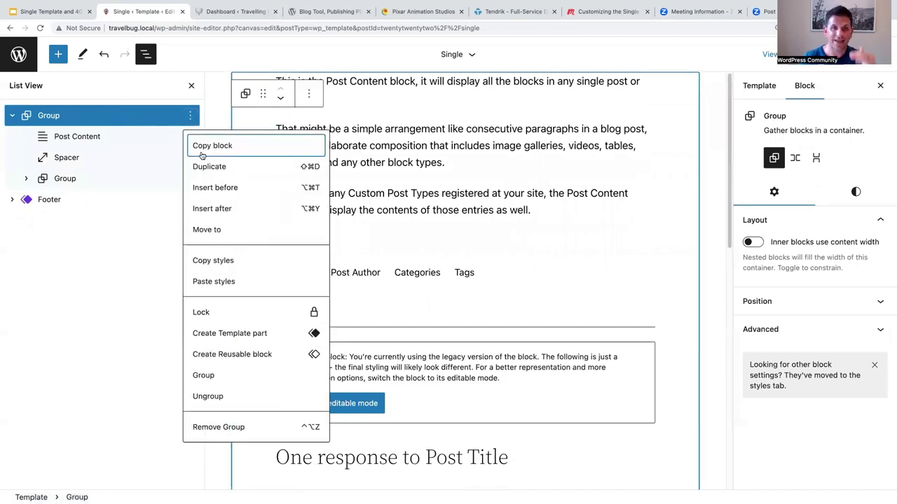
pyautogui.click(210, 187)
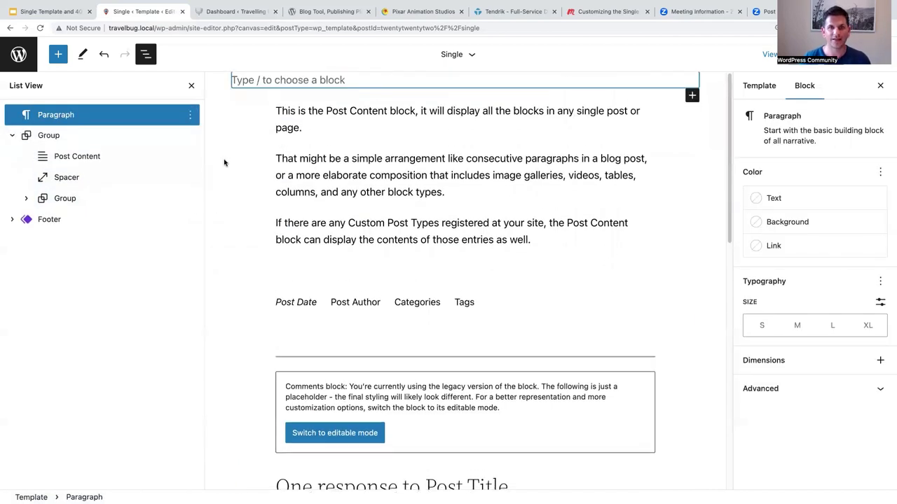
pyautogui.write('/')
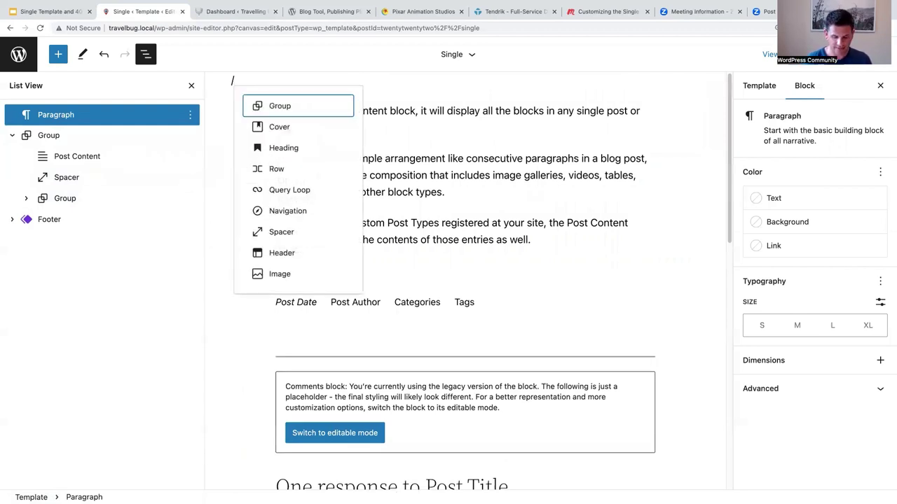
pyautogui.write('header')
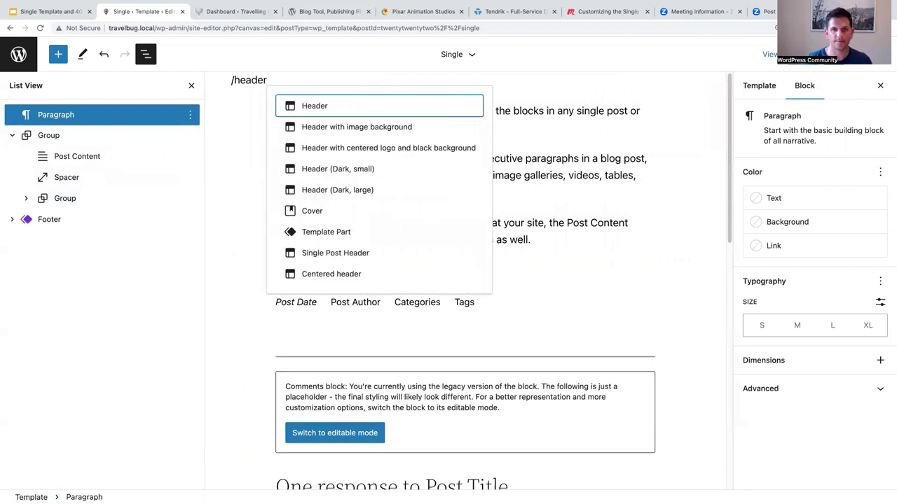
pyautogui.click(326, 109)
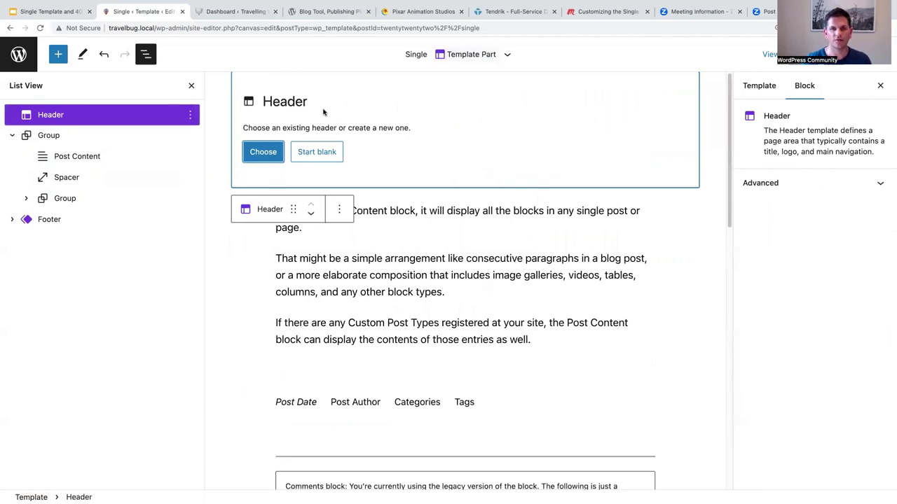
# Start the header from blank and create it under the name Single Template Header
pyautogui.click(310, 153)
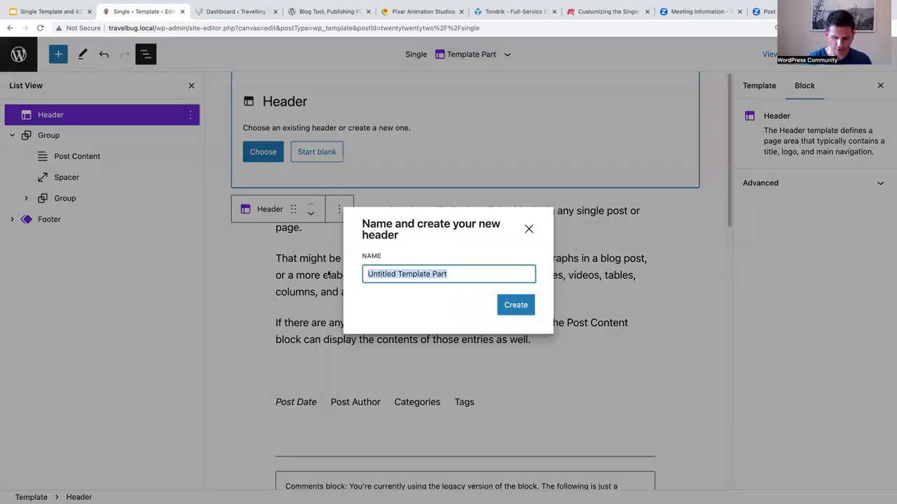
pyautogui.write('Single Tam')
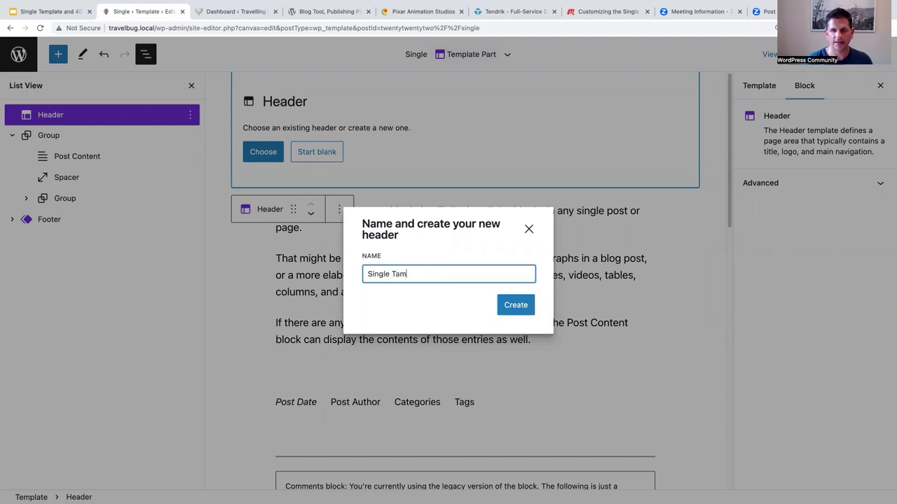
pyautogui.press('BackSpace')
pyautogui.write('Template Header')
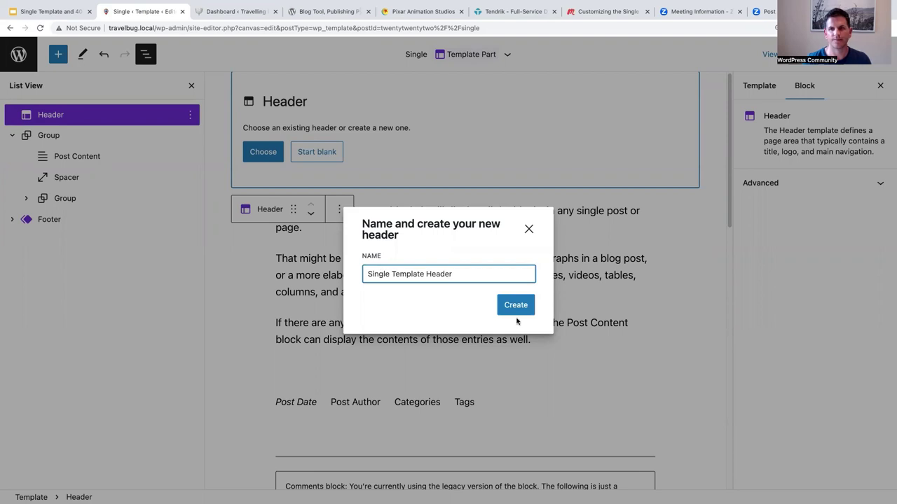
pyautogui.click(514, 305)
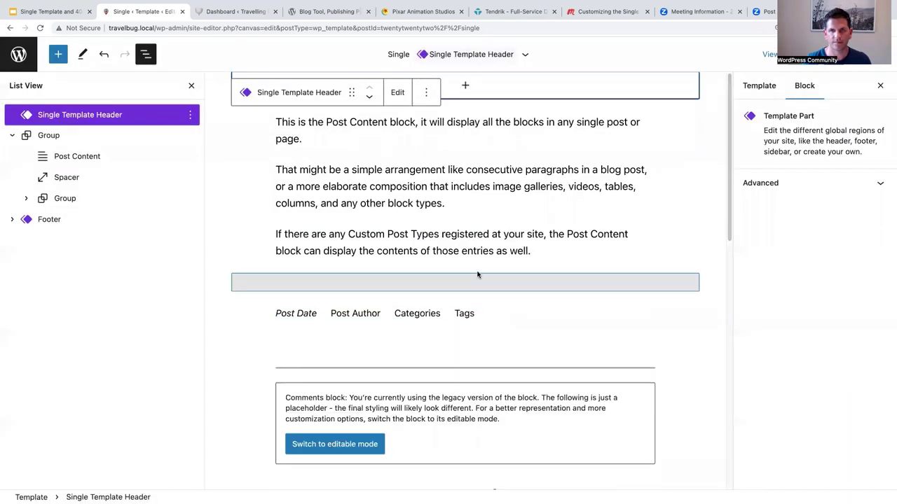
# Add a Cover block inside the Single Template Header and make it use the post's featured image
pyautogui.click(465, 89)
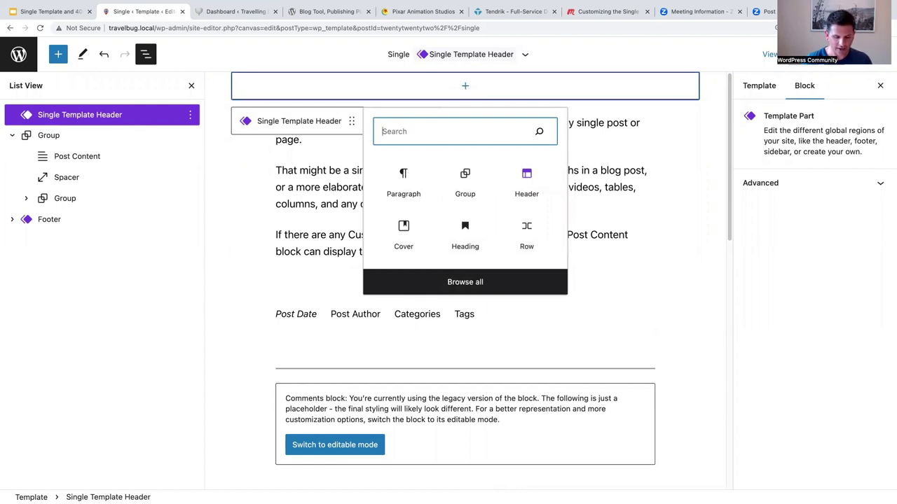
pyautogui.write('Cover')
pyautogui.click(404, 176)
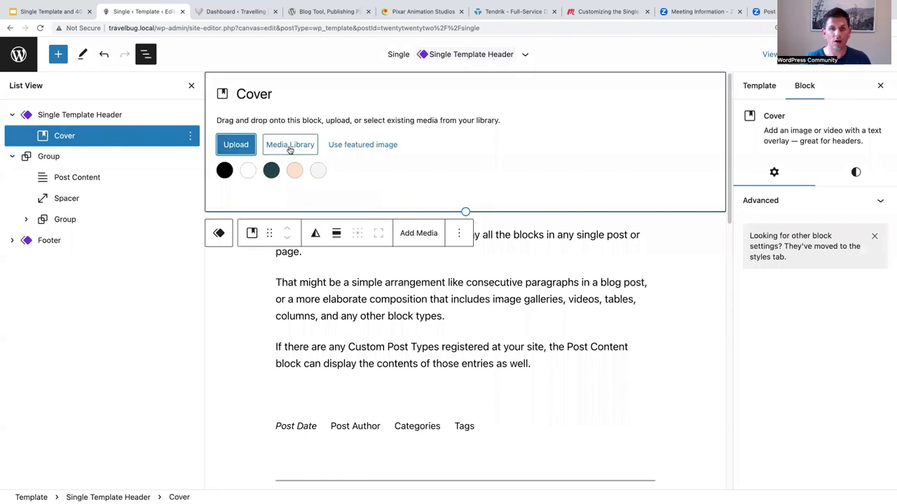
pyautogui.click(361, 147)
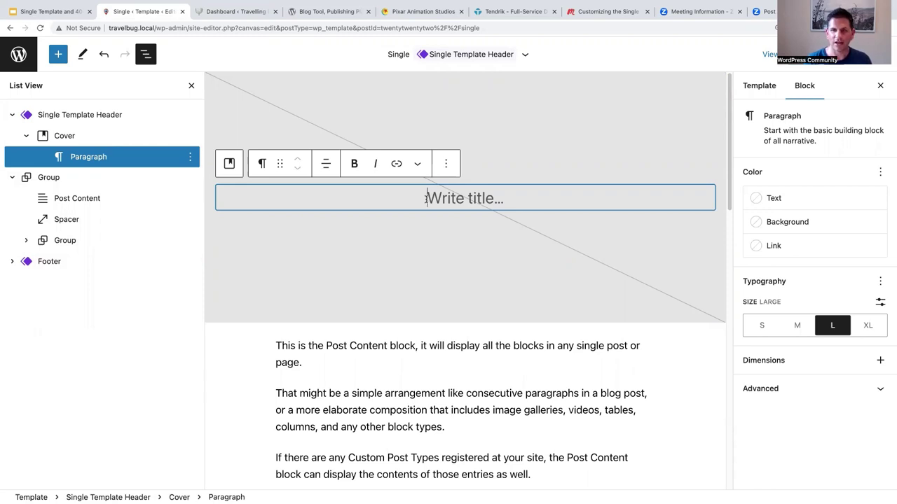
# Insert a Row inside the header's Cover in place of the empty paragraph and add a Site Logo block to it
pyautogui.write('/')
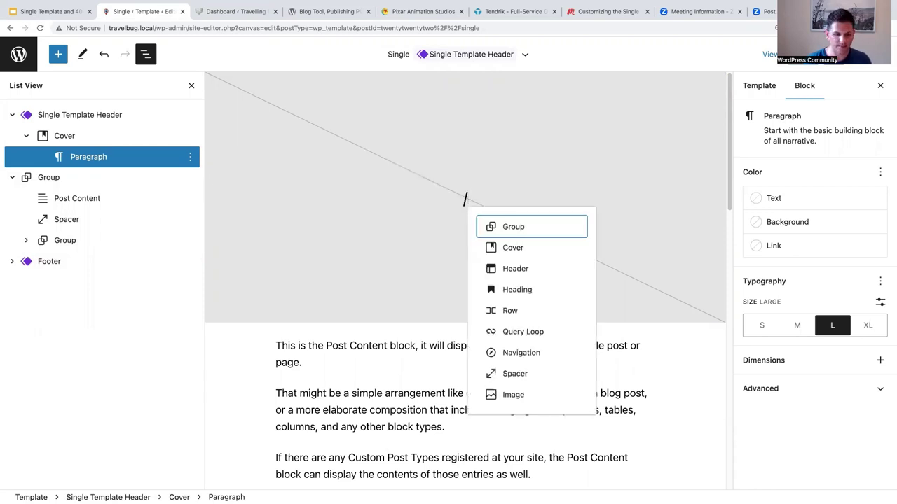
pyautogui.write('row')
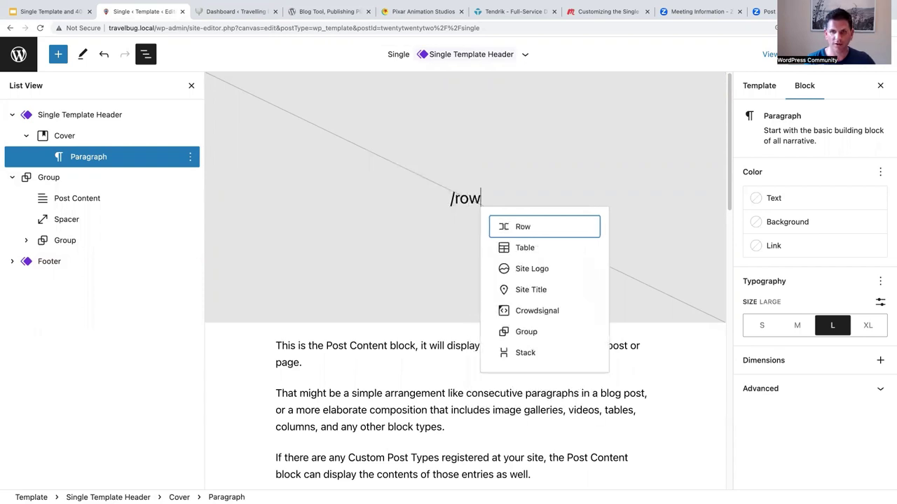
pyautogui.click(536, 232)
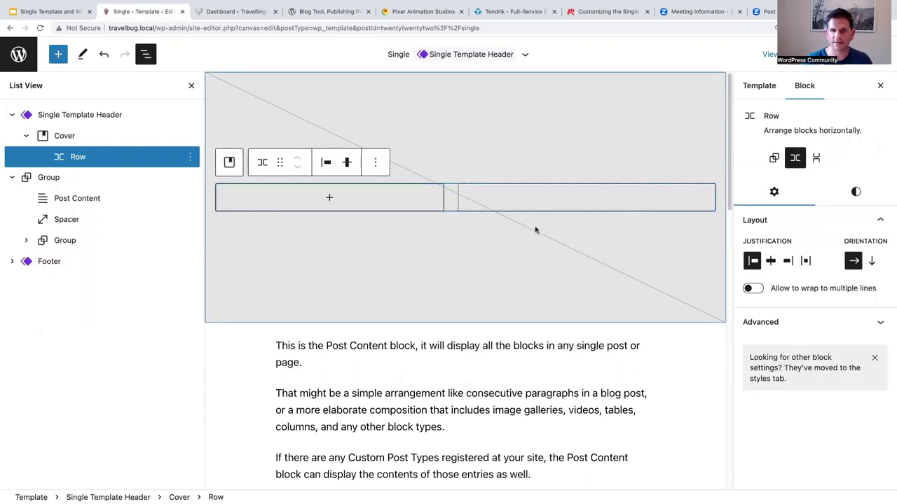
pyautogui.click(329, 199)
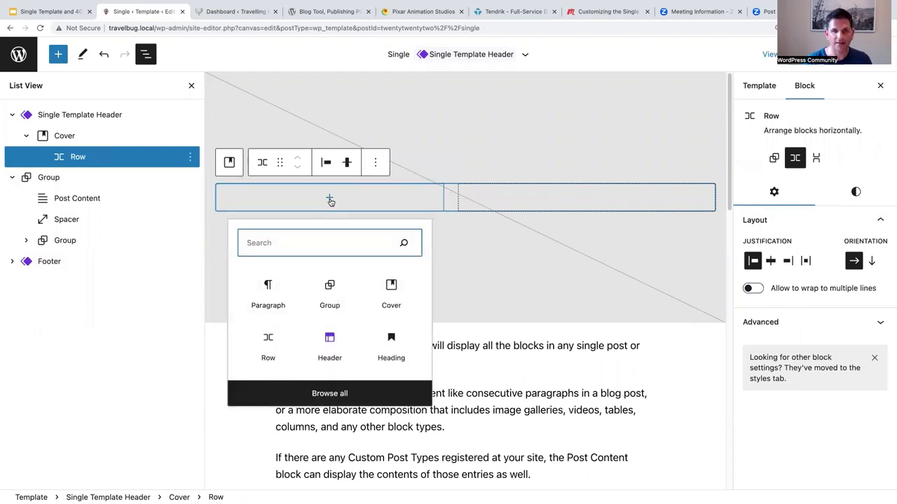
pyautogui.write('logo')
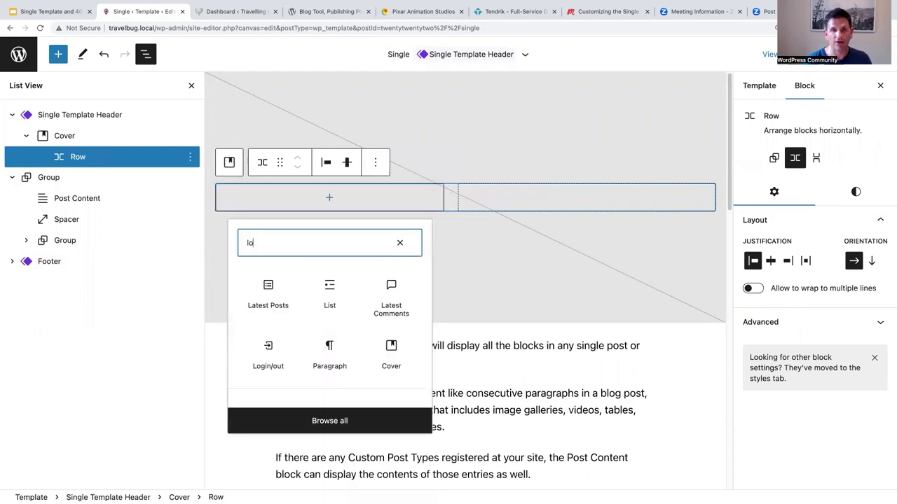
pyautogui.click(265, 287)
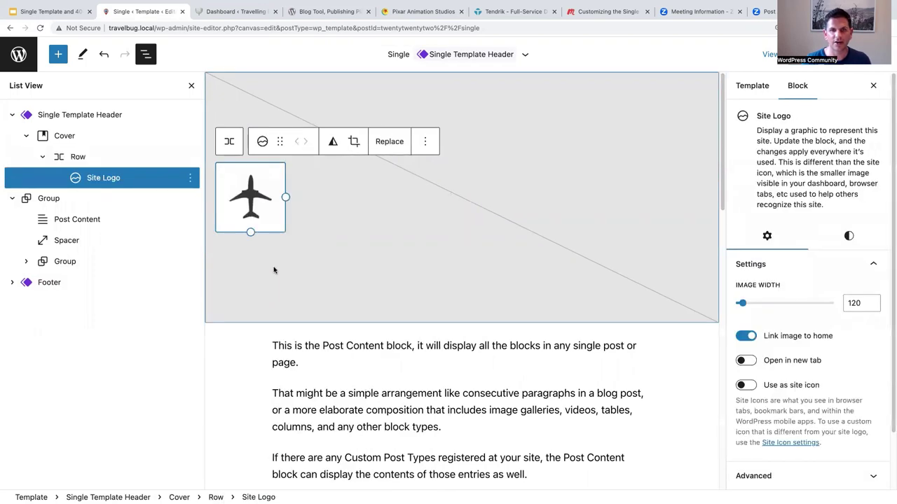
# Add a Navigation block beside the Site Logo in the Row and assign it the menu Header navigation 2
pyautogui.click(379, 213)
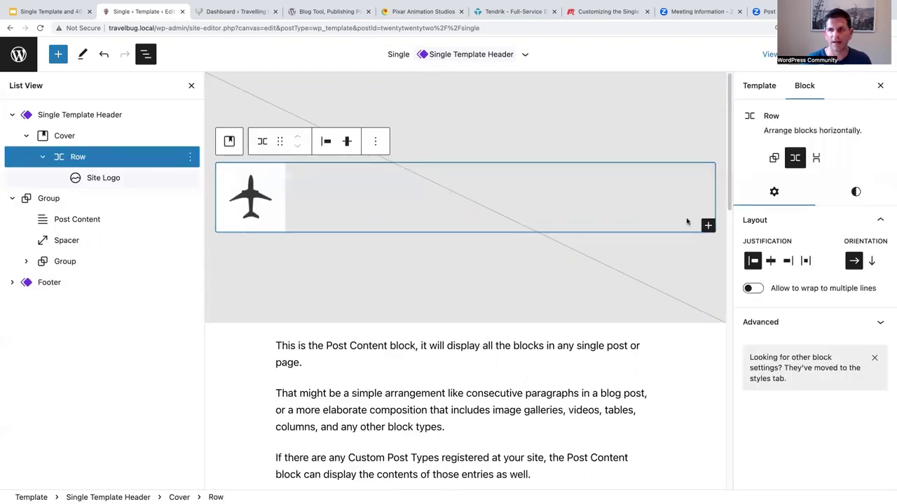
pyautogui.click(708, 224)
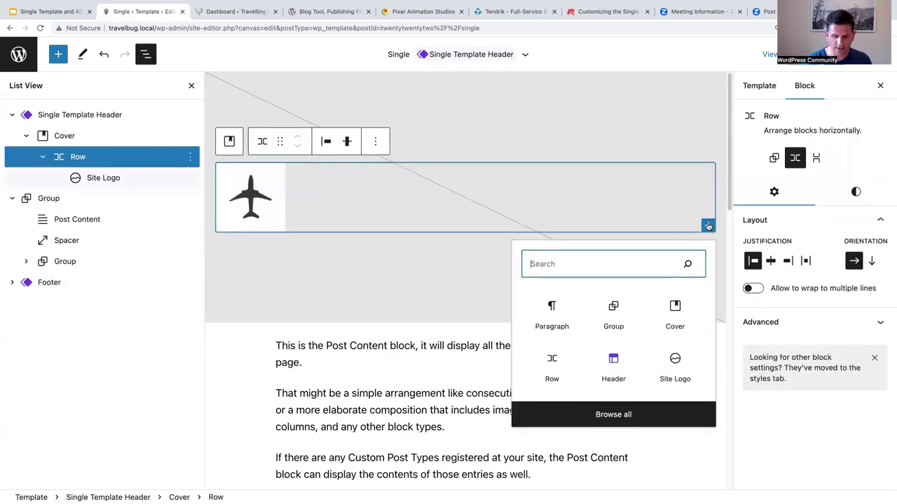
pyautogui.write('navi')
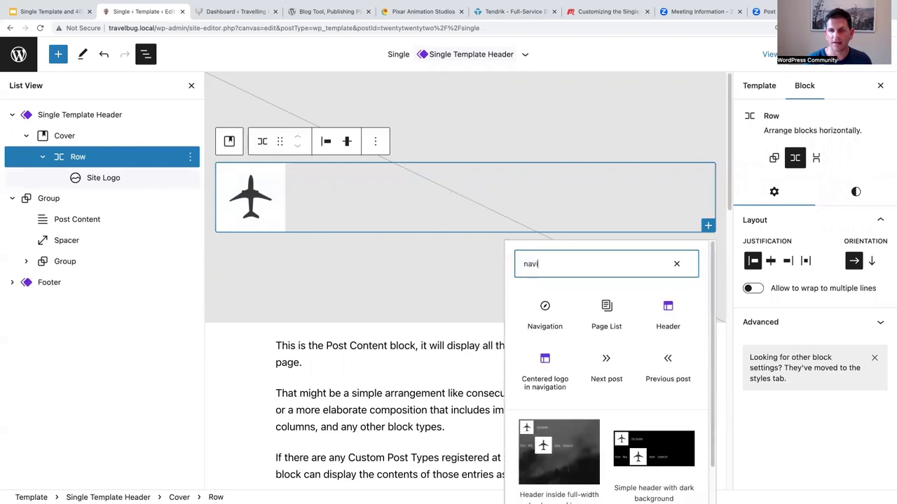
pyautogui.write('gation')
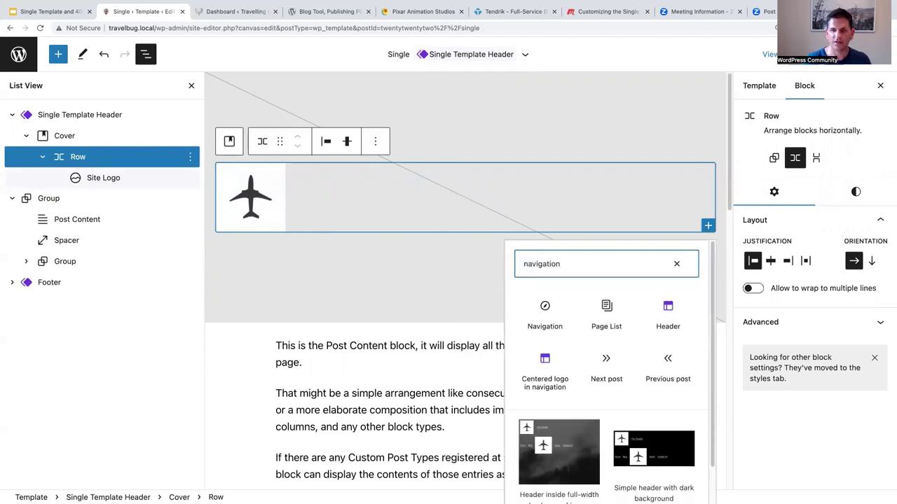
pyautogui.click(546, 308)
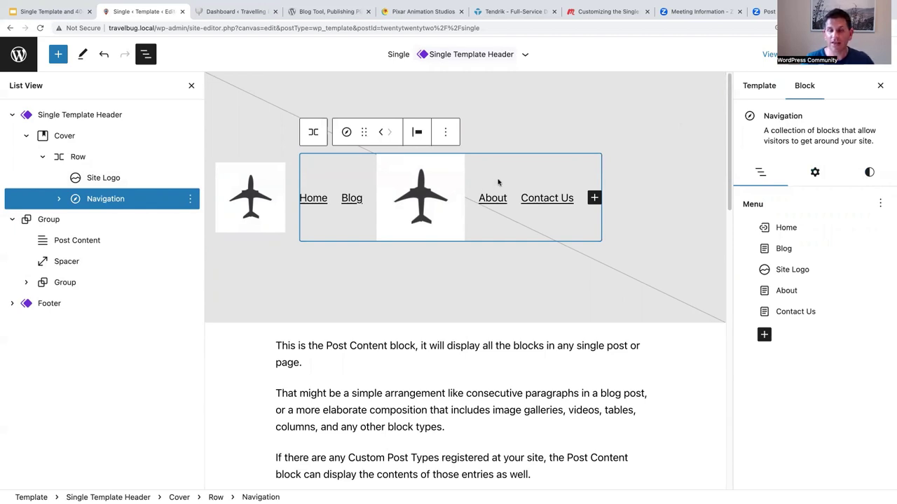
pyautogui.click(879, 204)
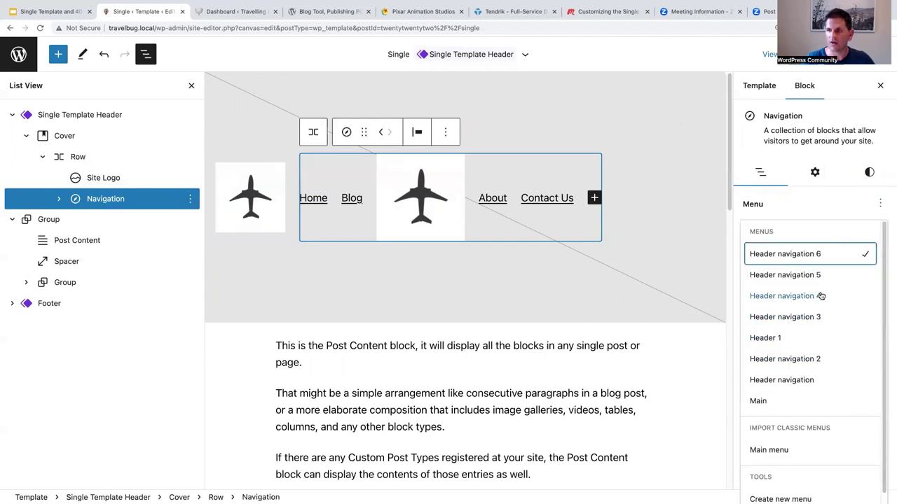
pyautogui.click(820, 360)
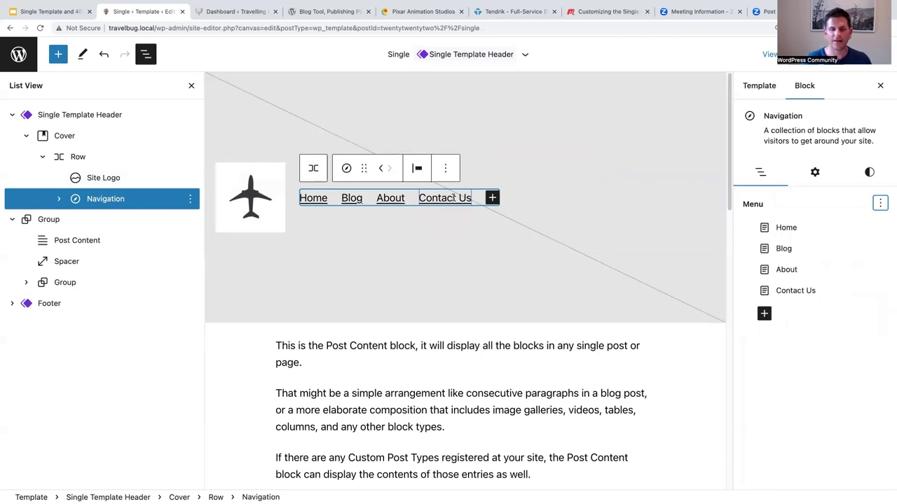
# Set the header Row's justification to space between items and enlarge the Site Logo slightly
pyautogui.click(79, 158)
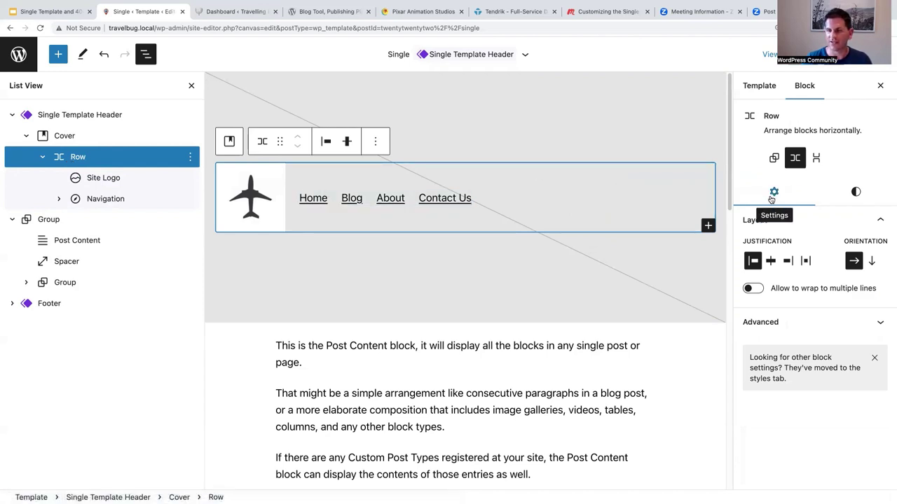
pyautogui.click(806, 261)
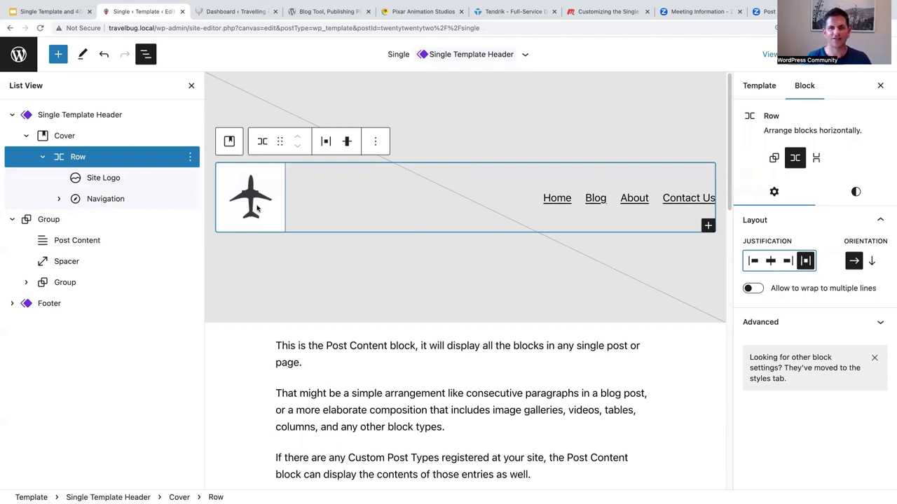
pyautogui.click(256, 210)
pyautogui.moveTo(285, 197); pyautogui.dragTo(288, 197)
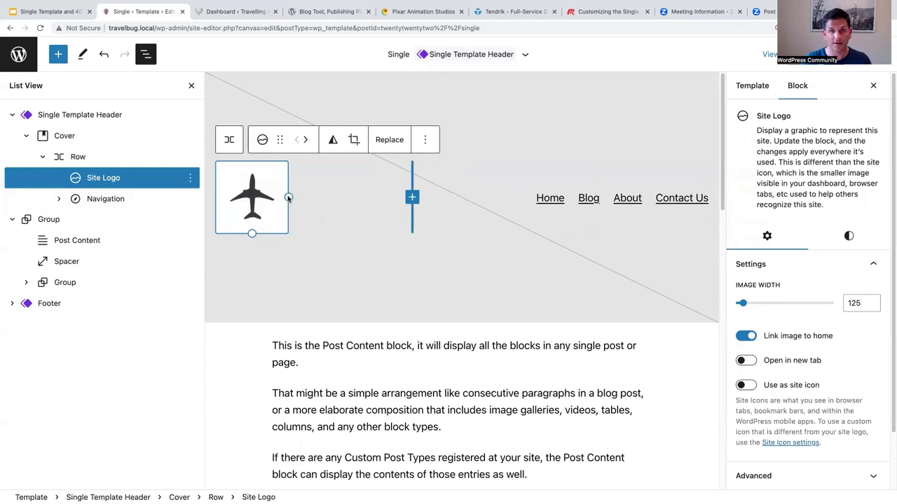
pyautogui.click(289, 199)
pyautogui.click(283, 196)
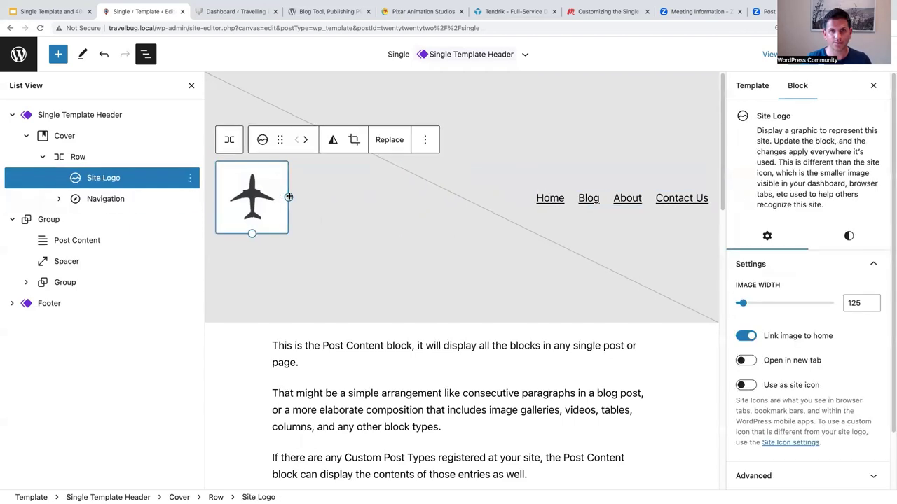
pyautogui.moveTo(287, 197); pyautogui.dragTo(292, 197)
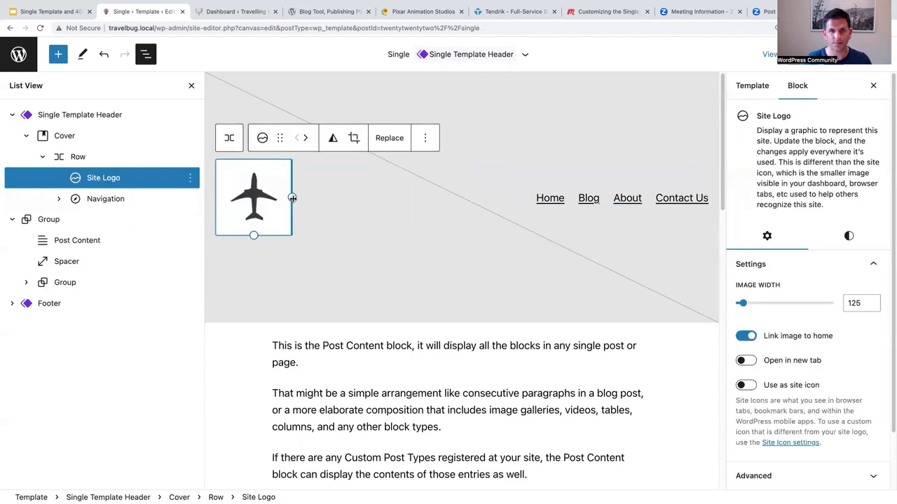
# Insert a Post Title block after the Row inside the Cover and align its text to the center
pyautogui.click(101, 158)
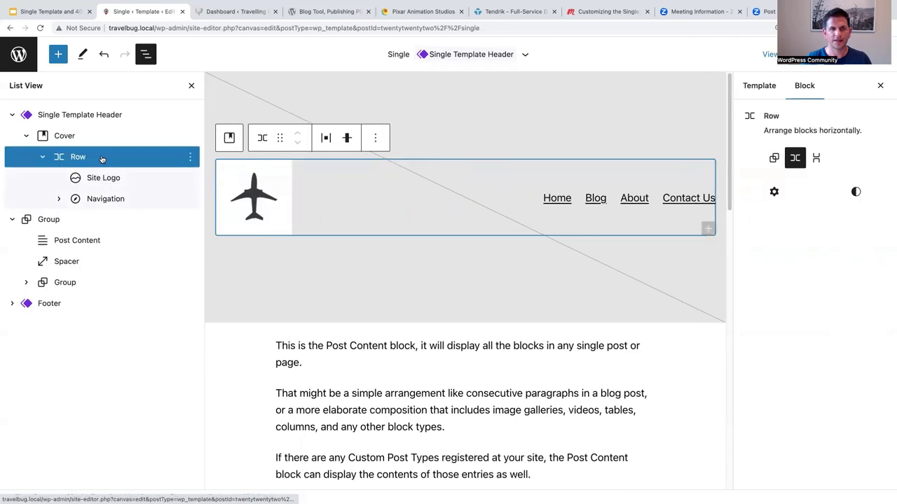
pyautogui.click(190, 158)
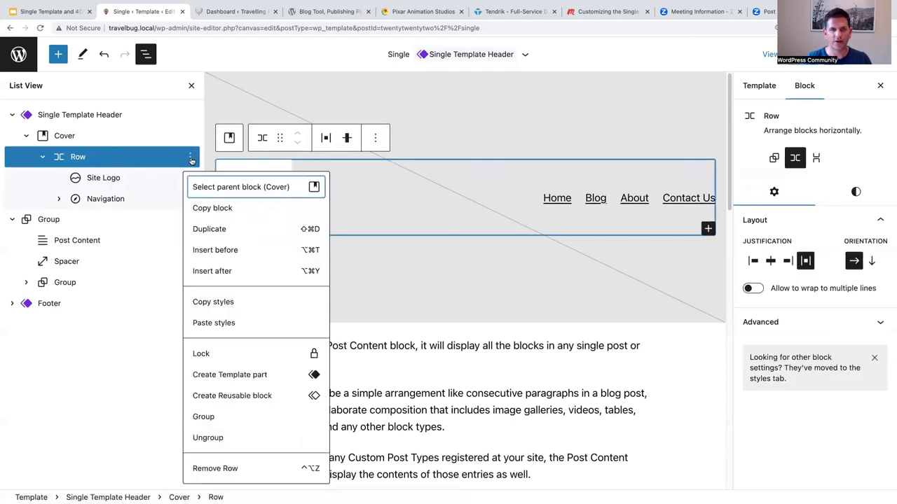
pyautogui.click(217, 270)
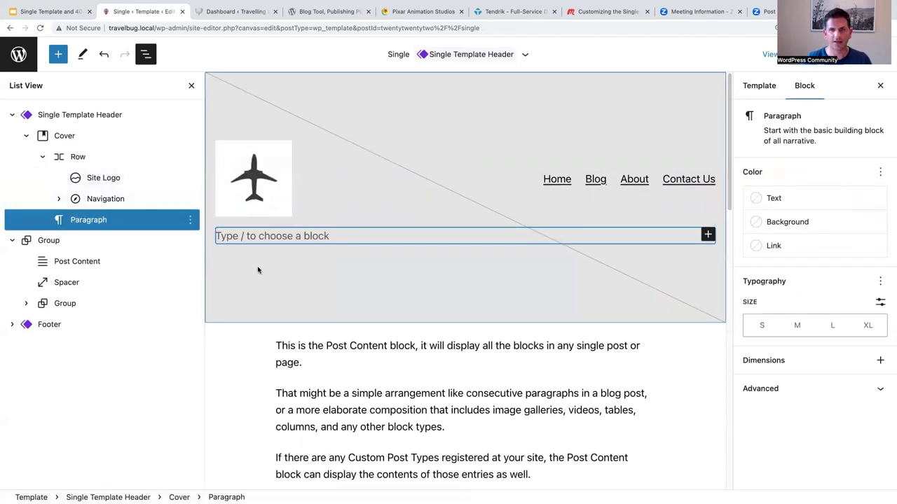
pyautogui.write('/')
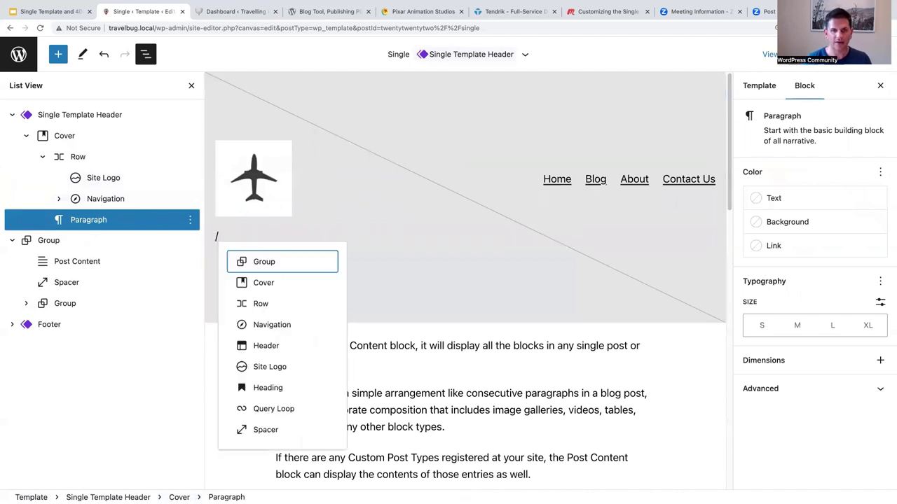
pyautogui.write('sit')
pyautogui.press('BackSpace')
pyautogui.press('BackSpace')
pyautogui.press('BackSpace')
pyautogui.write('Post')
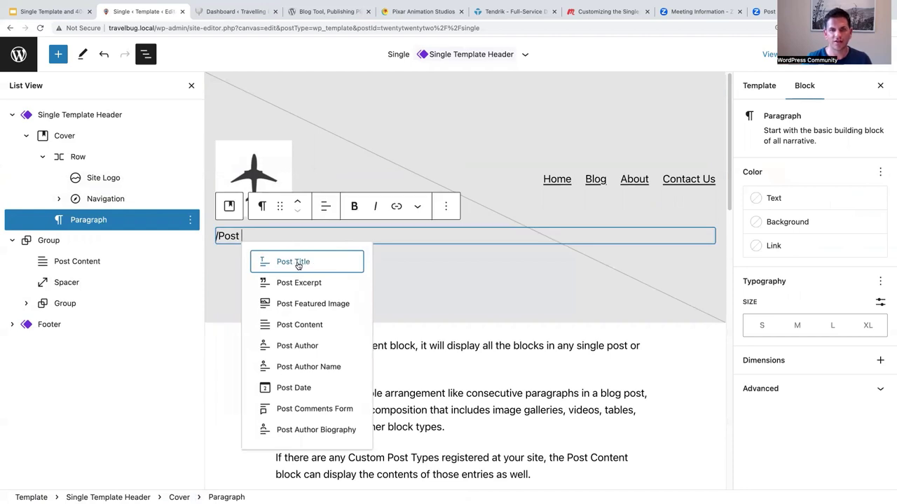
pyautogui.click(297, 266)
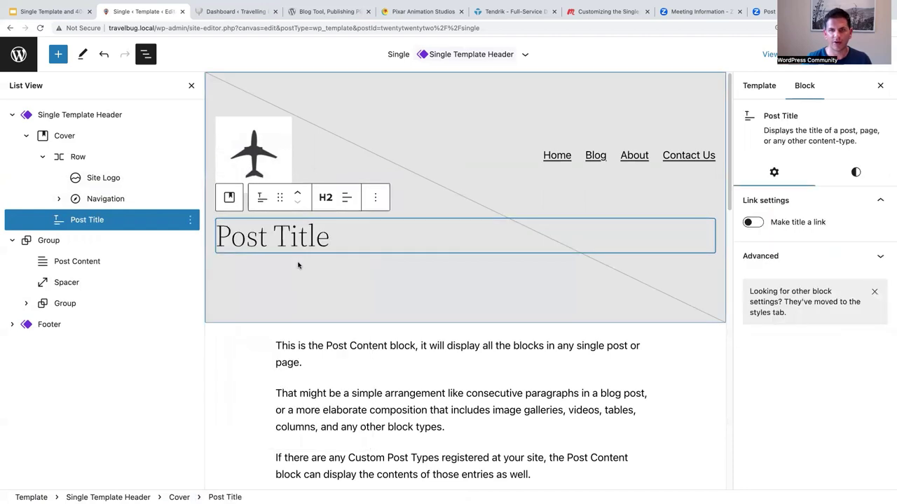
pyautogui.click(346, 201)
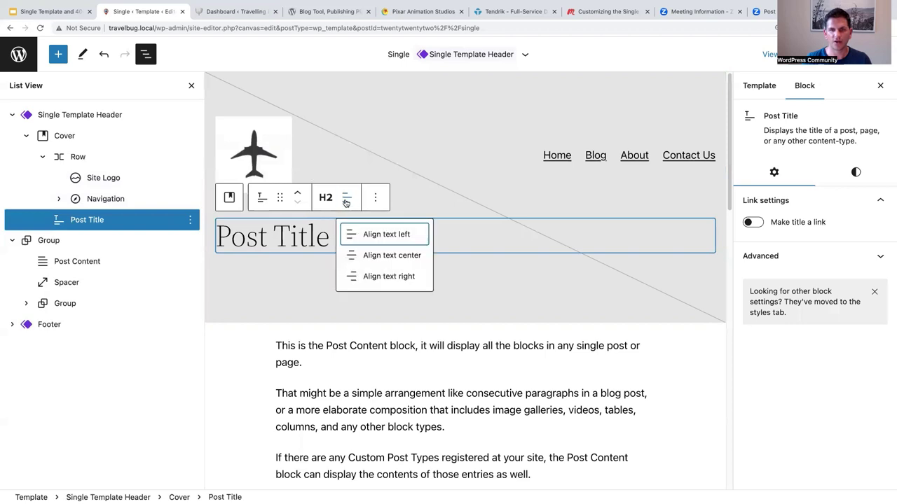
pyautogui.click(377, 257)
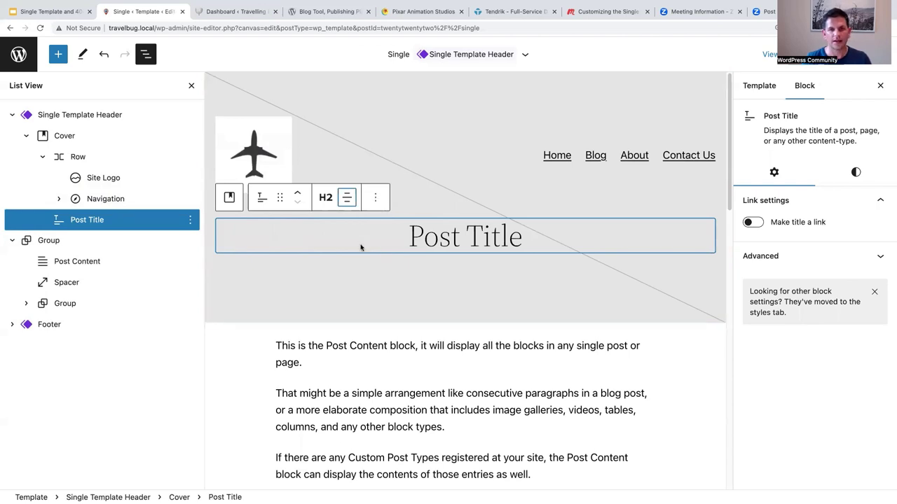
# Remove the Row holding Post Date, Post Author, Categories and Tags from the nested Group below the post content
pyautogui.scroll(-2, 364, 256)
pyautogui.scroll(-5, 345, 313)
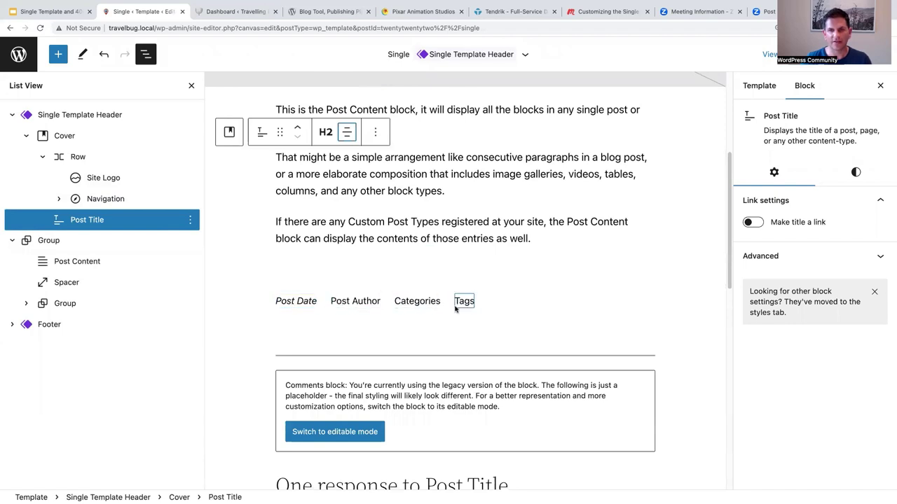
pyautogui.click(299, 302)
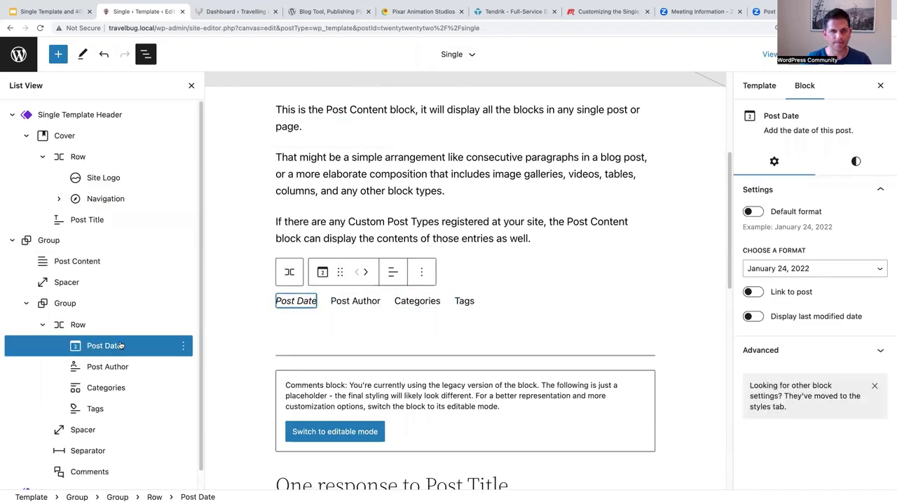
pyautogui.click(77, 327)
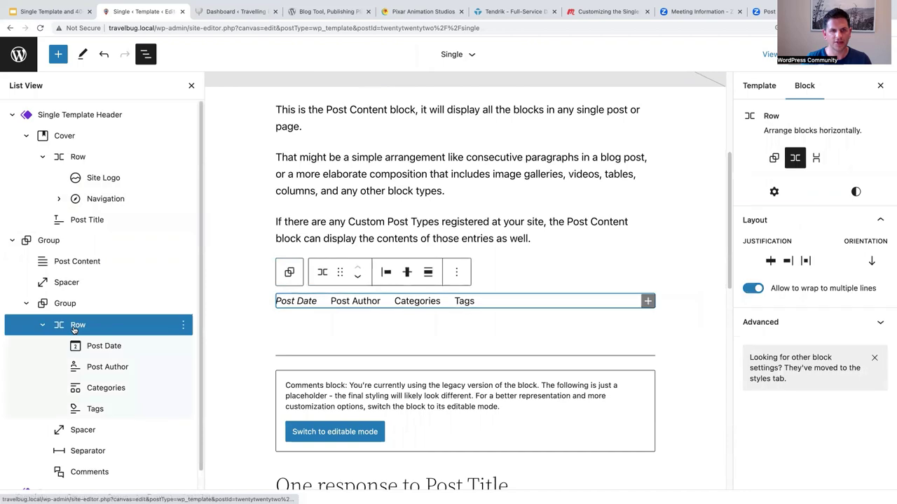
pyautogui.click(183, 327)
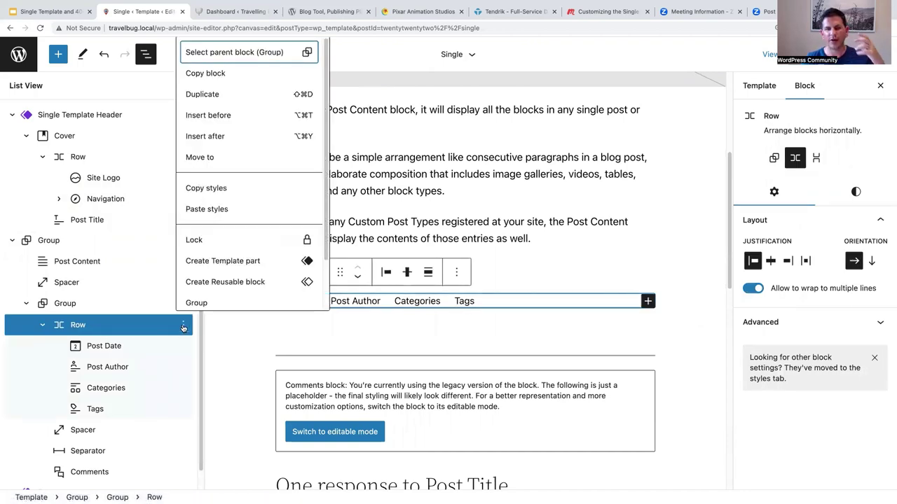
pyautogui.scroll(-2, 207, 297)
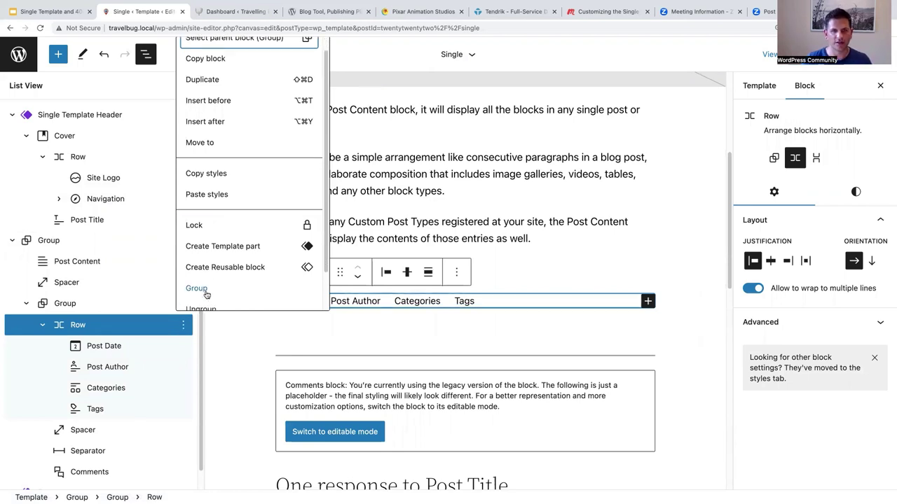
pyautogui.click(207, 296)
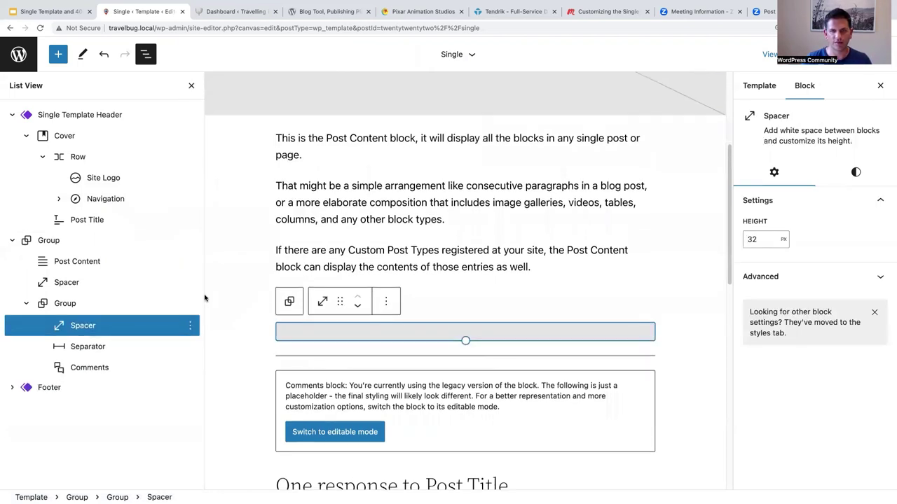
# Remove the Spacer above the Separator in the nested Group
pyautogui.click(386, 301)
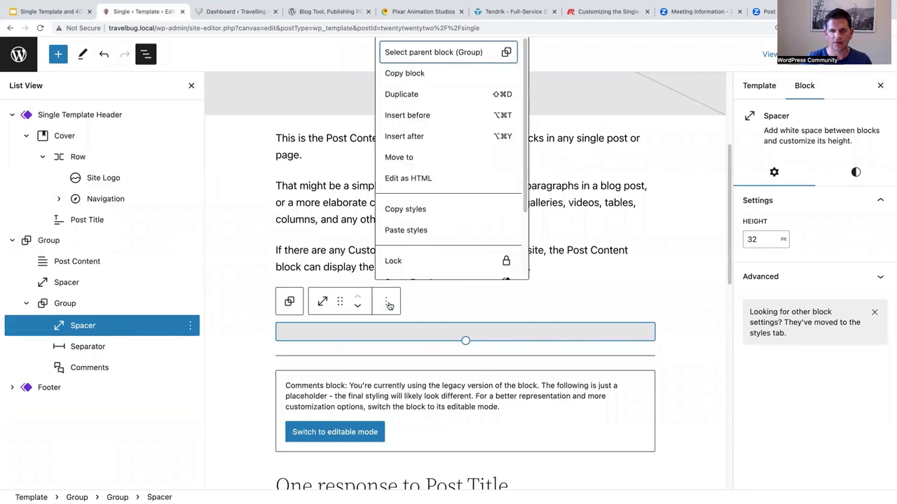
pyautogui.scroll(-2, 396, 260)
pyautogui.click(412, 264)
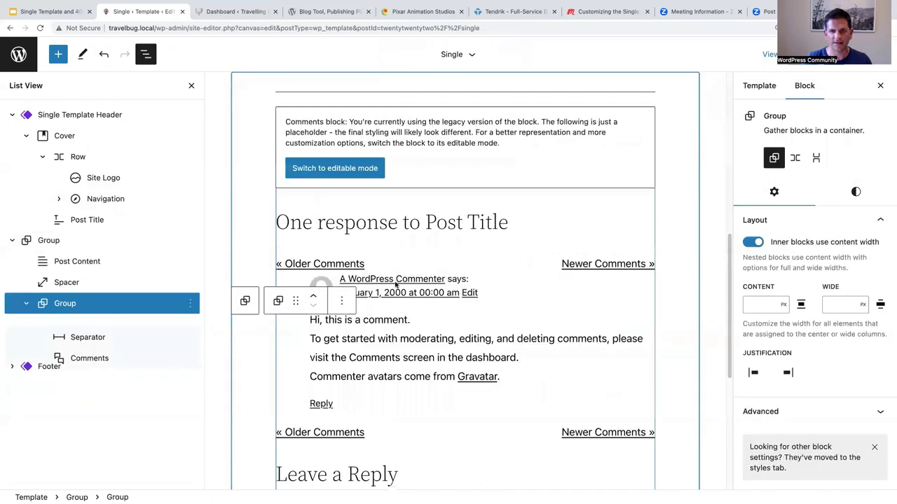
# Remove the Spacer block below the Post Content
pyautogui.scroll(4, 392, 280)
pyautogui.press('super+z')
pyautogui.click(354, 326)
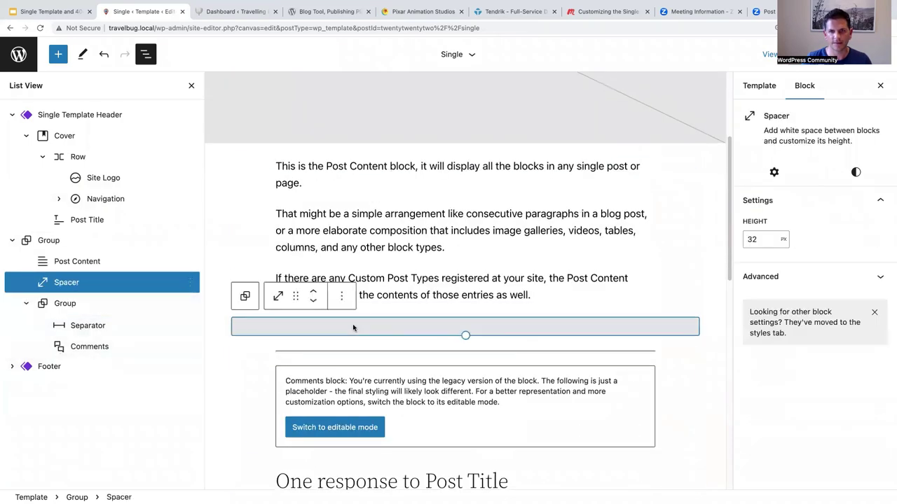
pyautogui.click(341, 296)
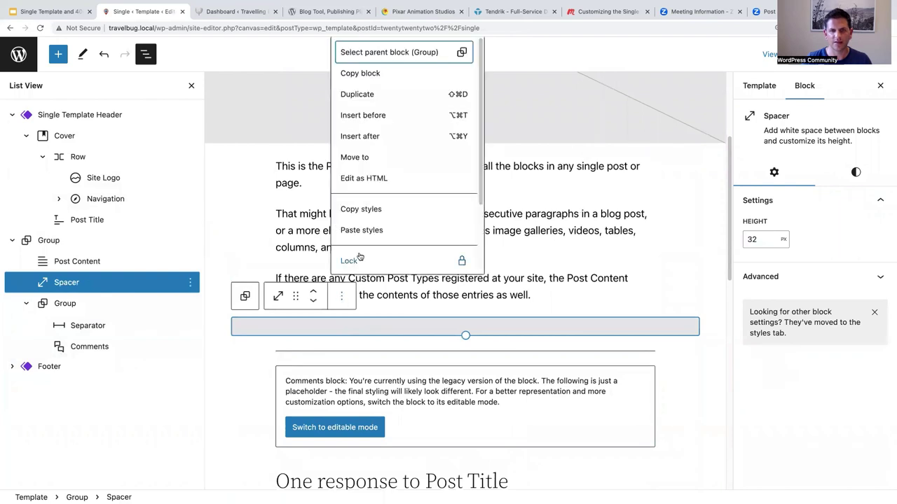
pyautogui.scroll(-2, 348, 257)
pyautogui.click(344, 259)
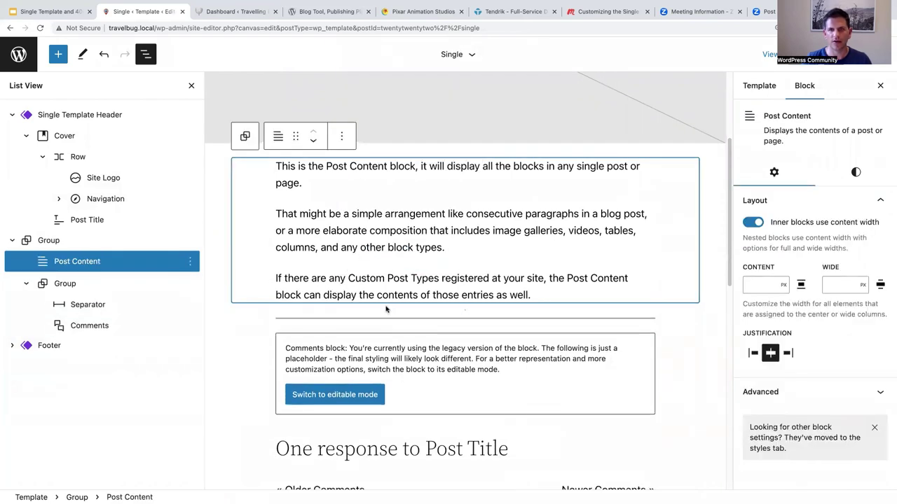
# Insert an empty Paragraph block after the Post Title inside the header Cover
pyautogui.scroll(3, 396, 294)
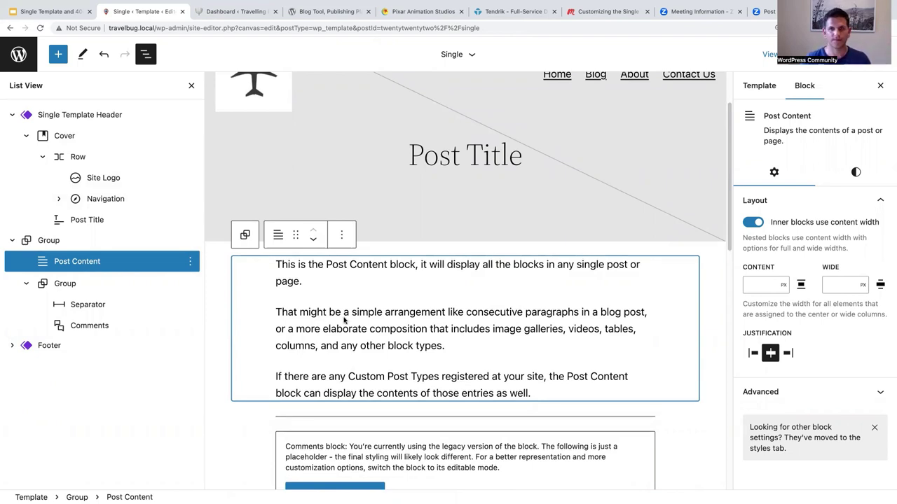
pyautogui.scroll(1, 319, 319)
pyautogui.click(541, 173)
pyautogui.click(530, 173)
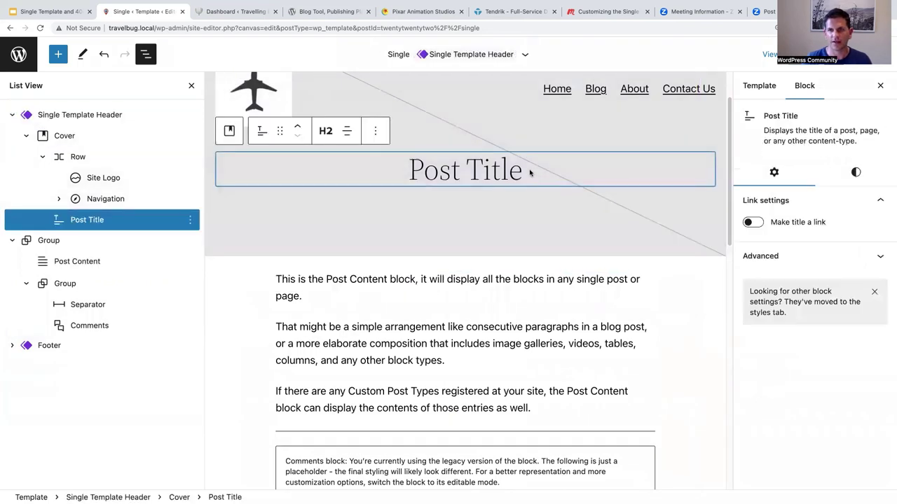
pyautogui.click(375, 132)
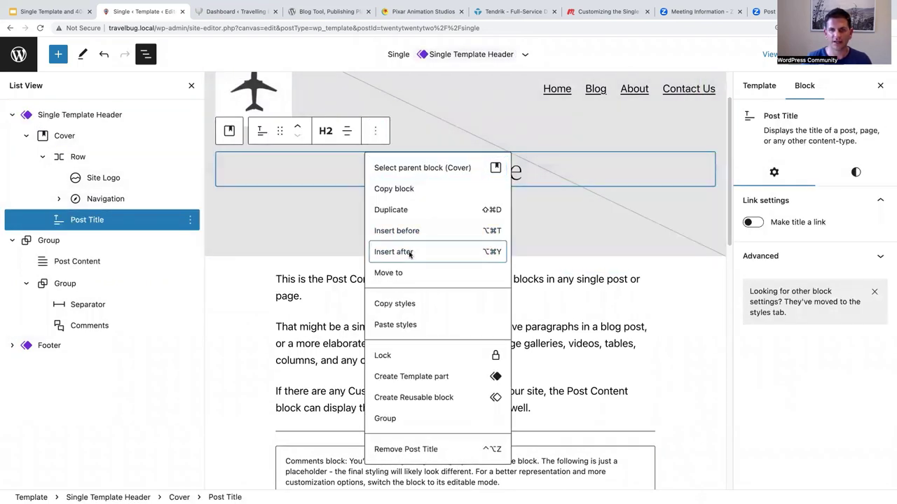
pyautogui.click(410, 253)
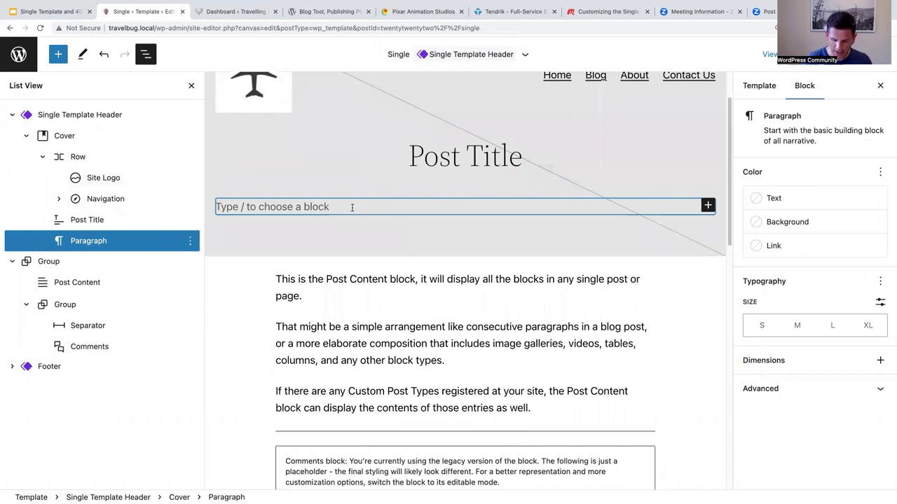
pyautogui.write('/')
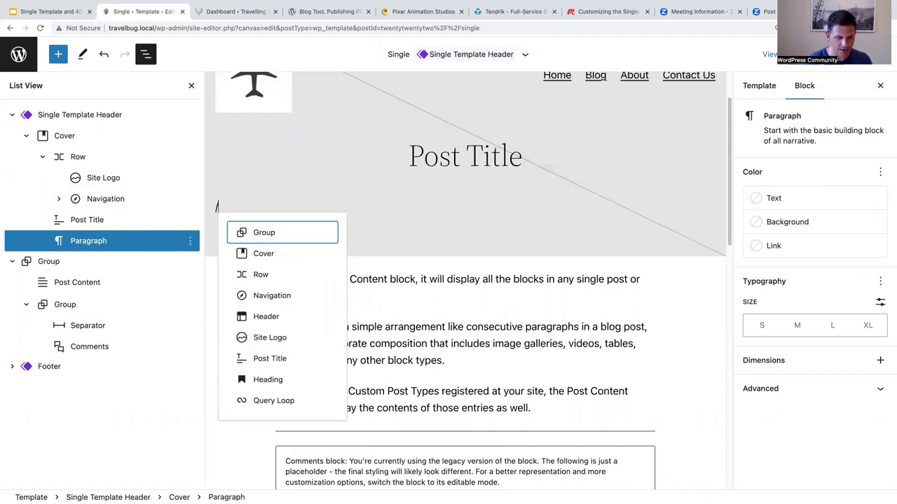
pyautogui.write('post date')
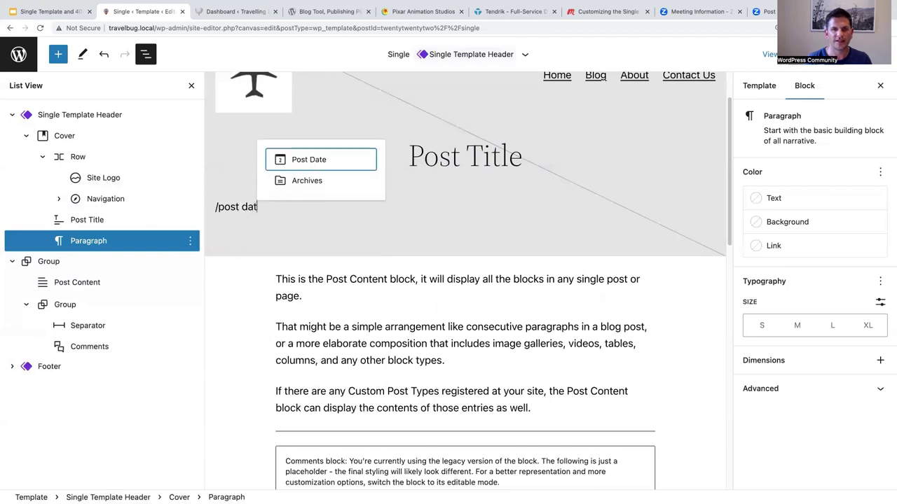
pyautogui.click(316, 161)
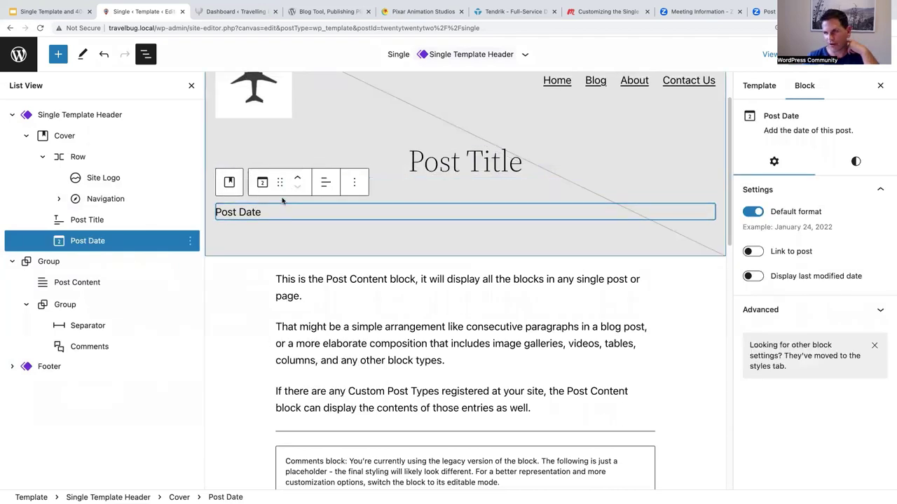
pyautogui.click(104, 55)
pyautogui.click(220, 205)
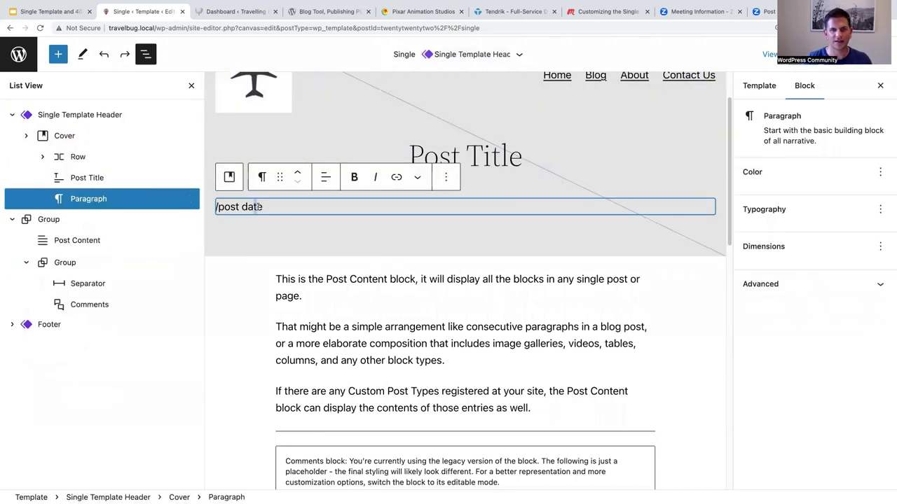
pyautogui.moveTo(265, 207); pyautogui.dragTo(217, 208)
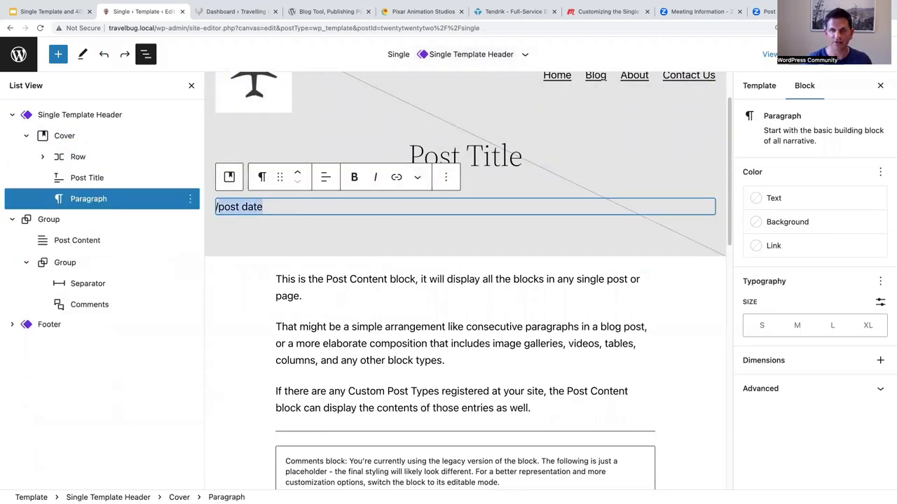
pyautogui.press('BackSpace')
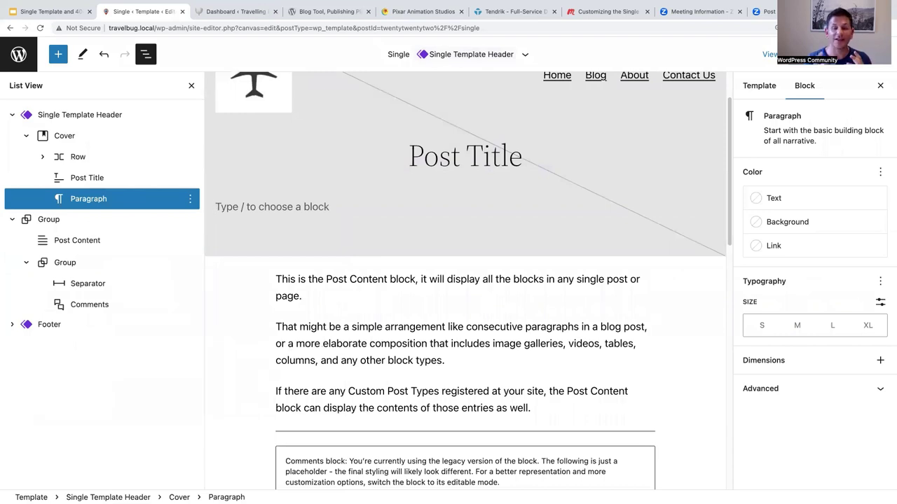
# Turn the empty Paragraph below the Post Title into a Row and add a Post Date block inside it
pyautogui.write('/row')
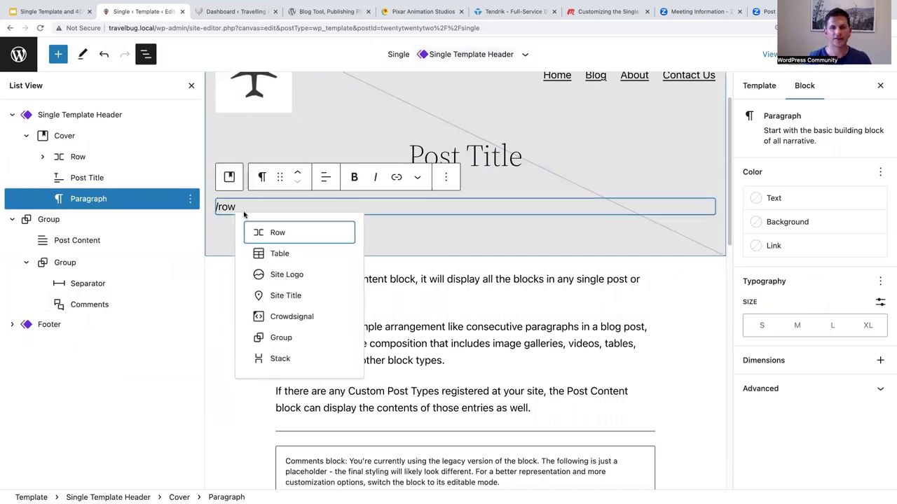
pyautogui.click(278, 233)
pyautogui.click(330, 212)
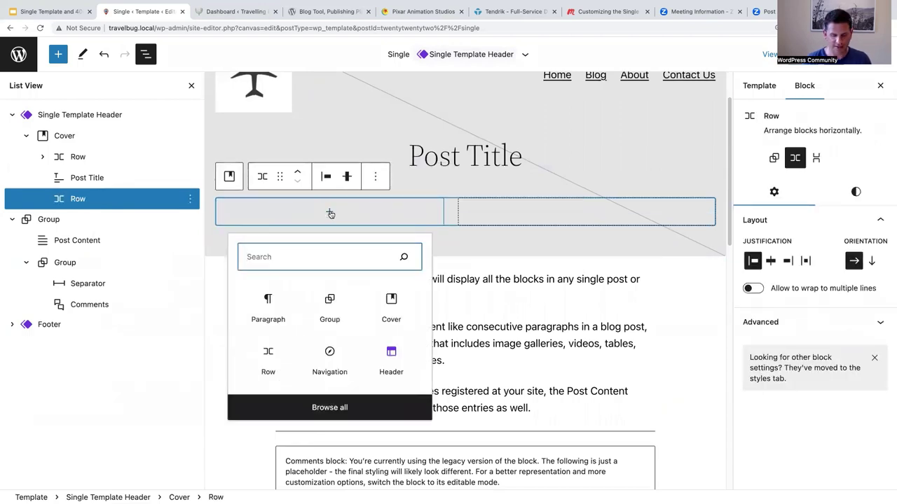
pyautogui.write('post date')
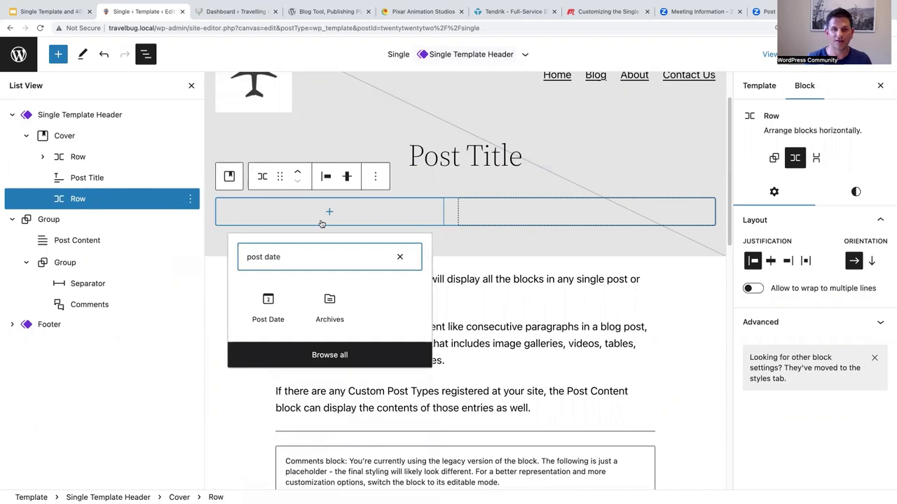
pyautogui.click(272, 304)
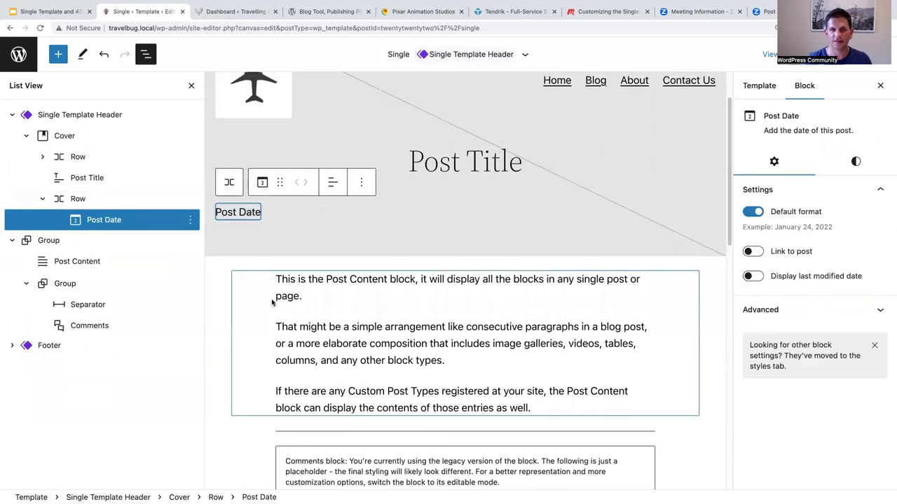
# Add a Post Author block after the Post Date in the Row and center the Row's items
pyautogui.click(278, 216)
pyautogui.click(708, 213)
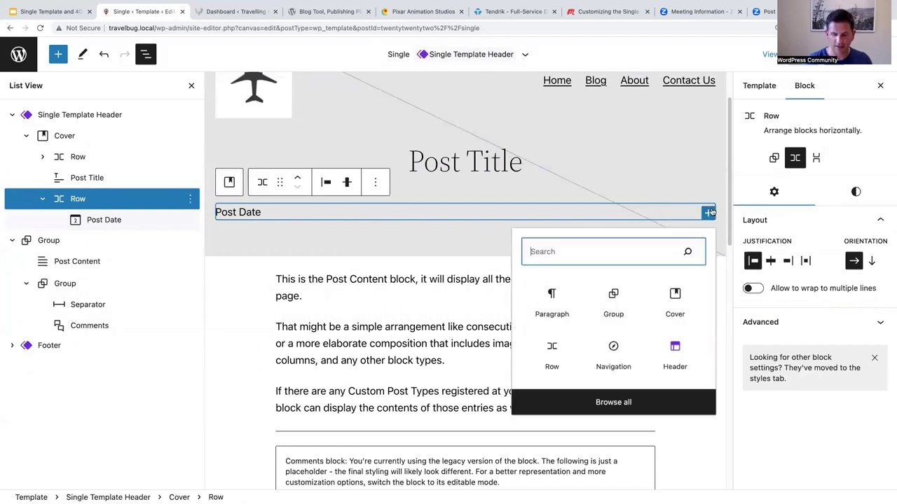
pyautogui.write('Post aut')
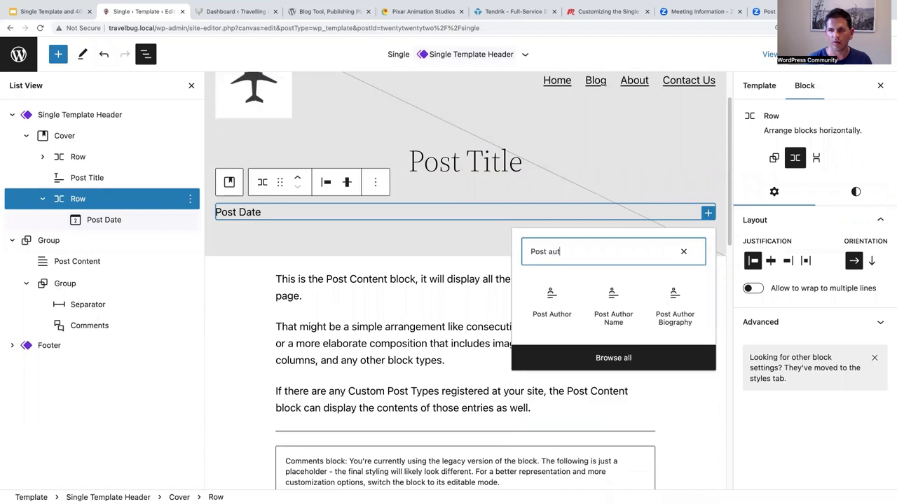
pyautogui.click(552, 300)
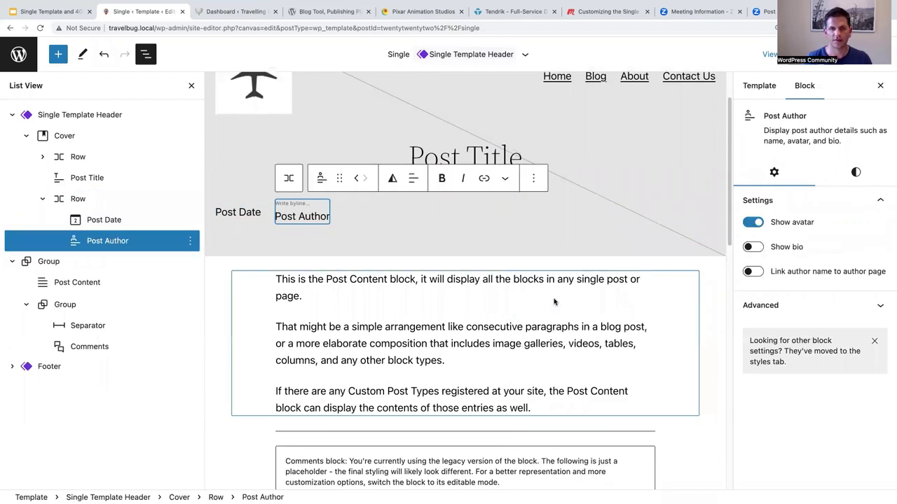
pyautogui.click(78, 200)
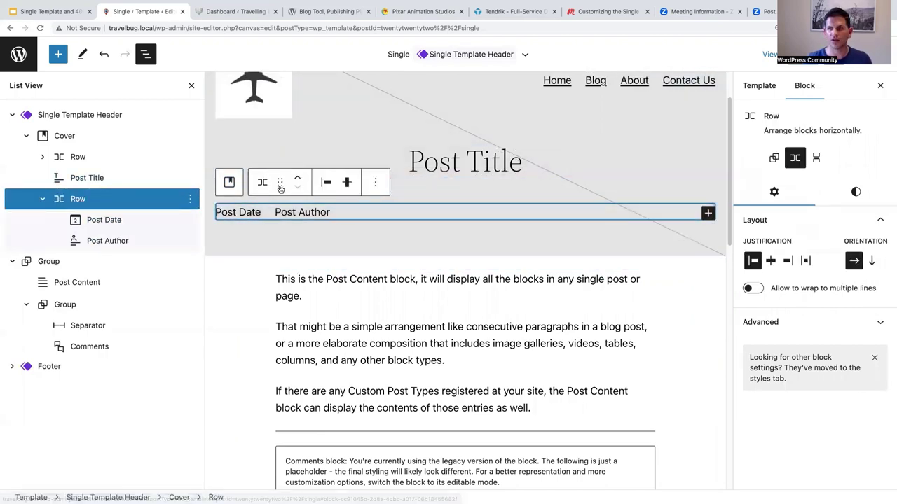
pyautogui.click(770, 261)
# Insert a Paragraph containing a bold "." between the Post Date and Post Author as a separator
pyautogui.moveTo(460, 218)
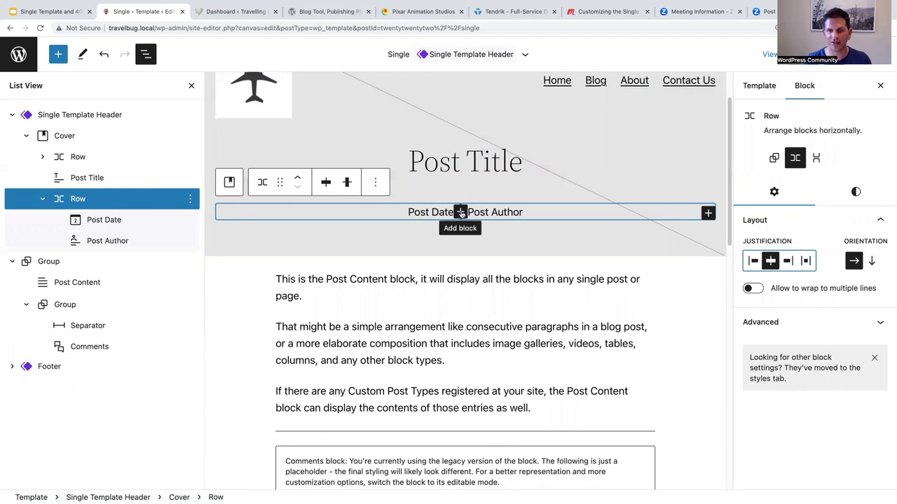
pyautogui.click(460, 213)
pyautogui.click(398, 299)
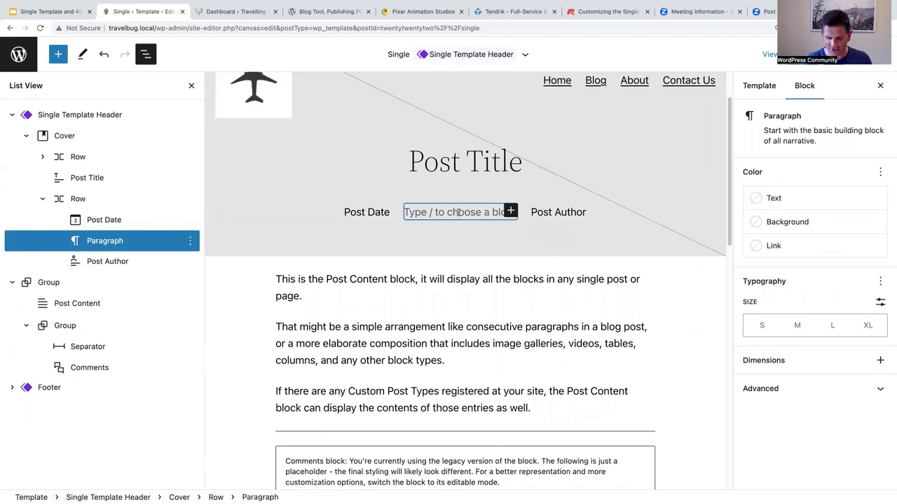
pyautogui.write('|')
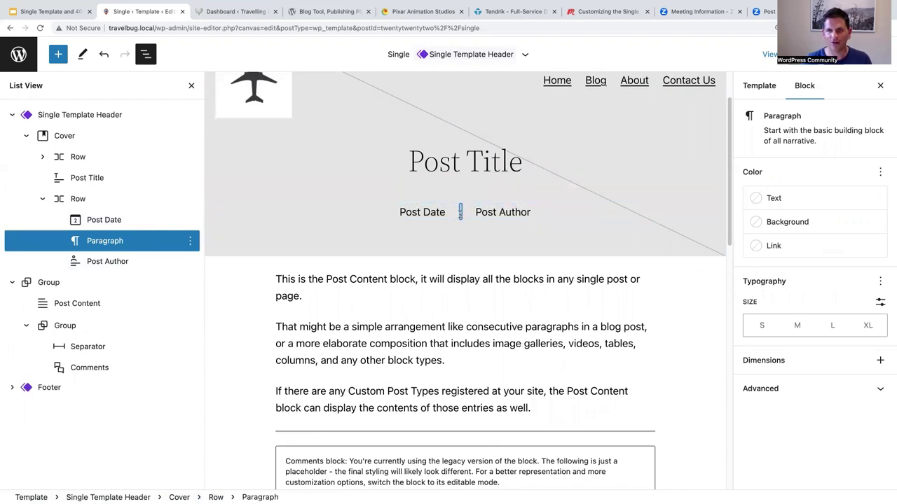
pyautogui.click(606, 183)
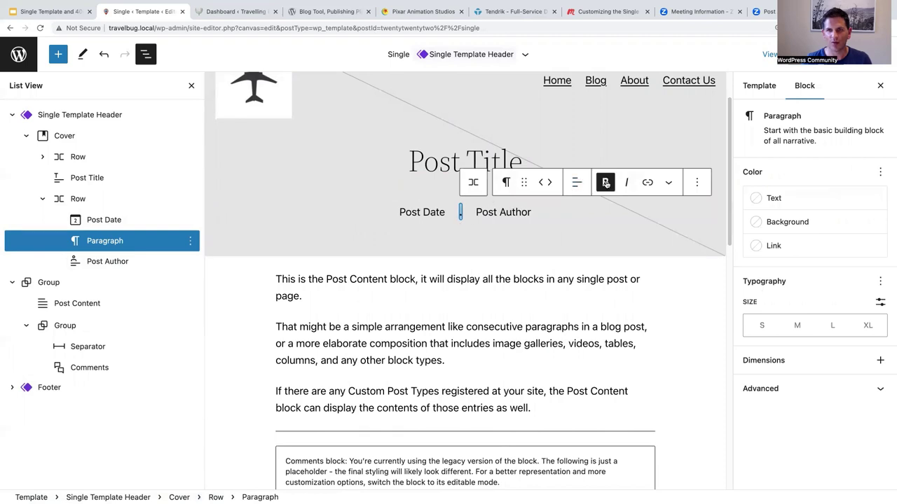
# Set the block spacing of the Row holding the Post Date and Post Author to 1
pyautogui.click(405, 216)
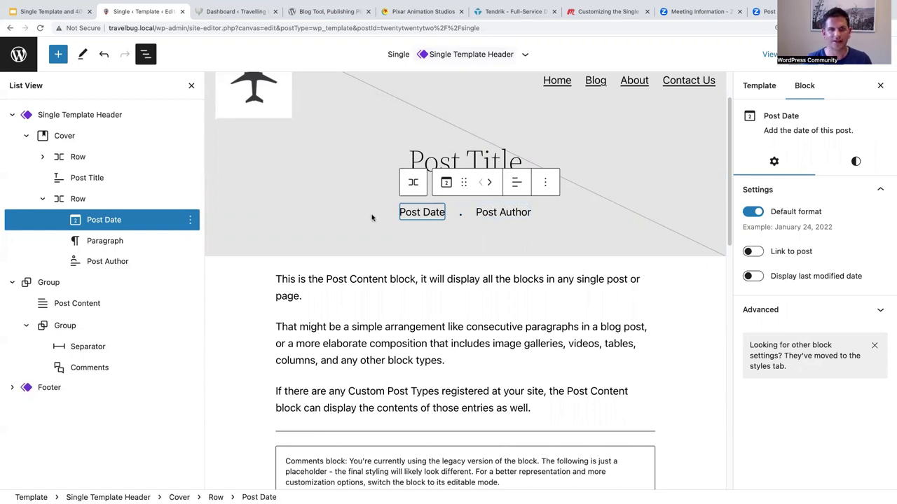
pyautogui.click(113, 201)
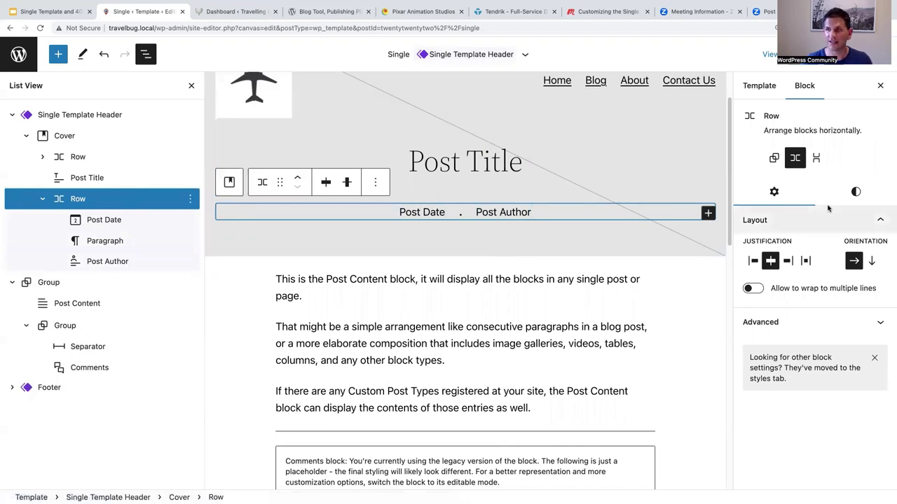
pyautogui.click(855, 193)
pyautogui.scroll(-4, 890, 199)
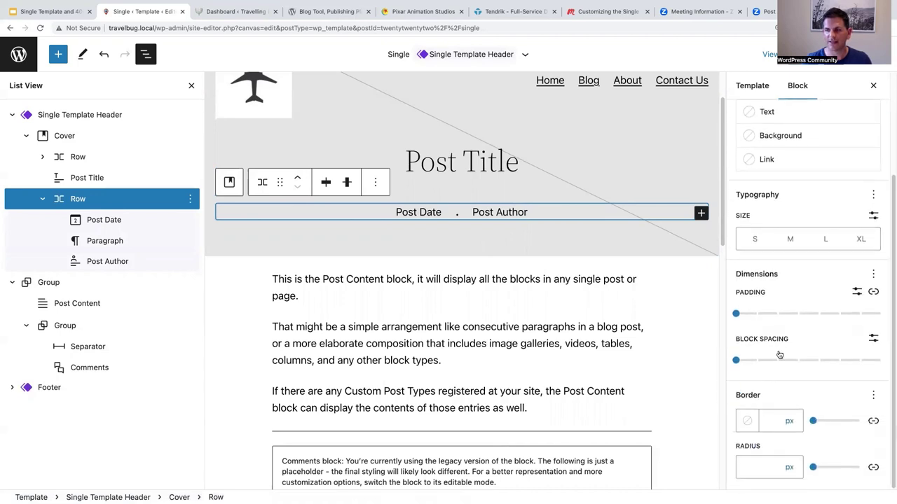
pyautogui.click(738, 362)
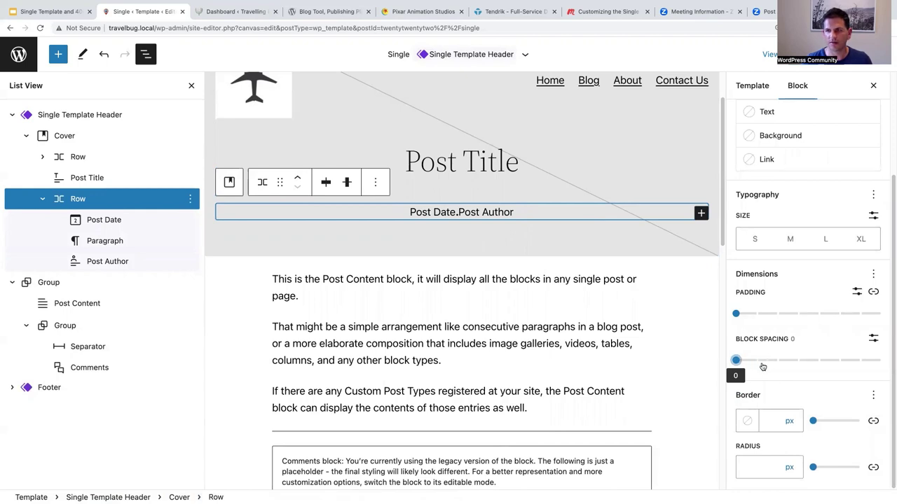
pyautogui.moveTo(736, 361); pyautogui.dragTo(757, 363)
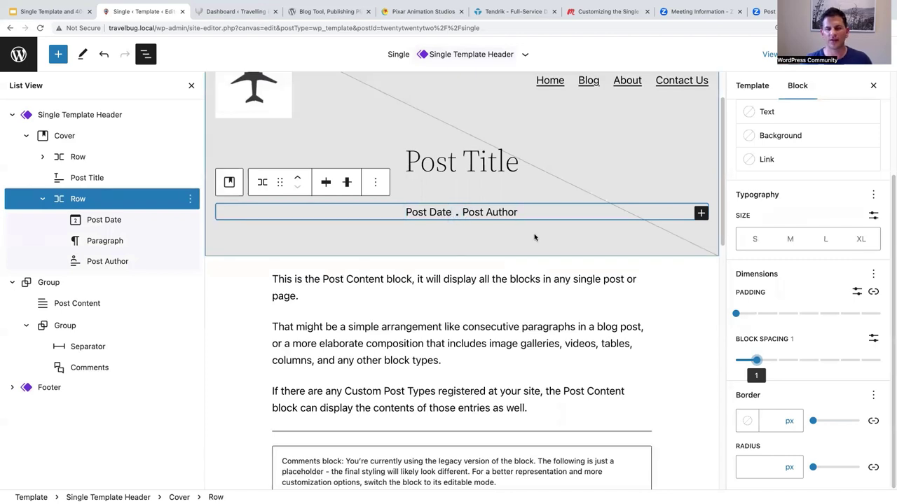
# Set the header Cover's overlay color to the theme's Tertiary color, F6F6F6
pyautogui.scroll(2, 669, 259)
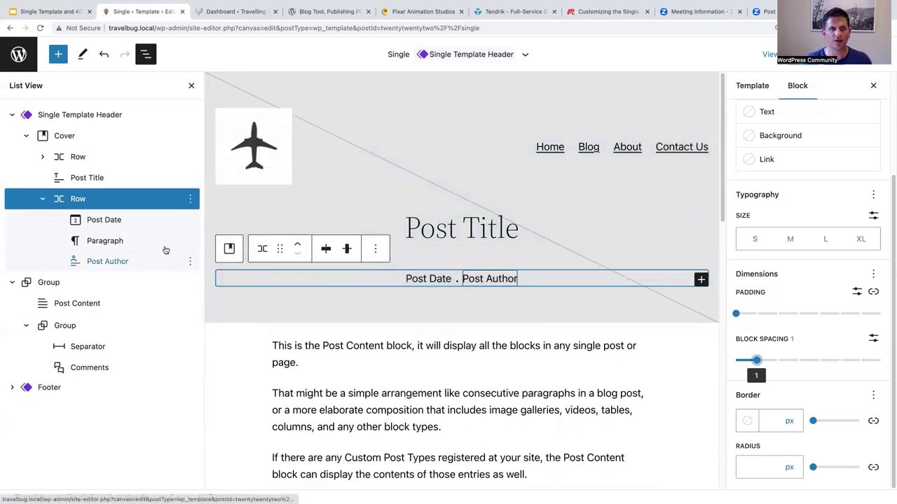
pyautogui.click(63, 138)
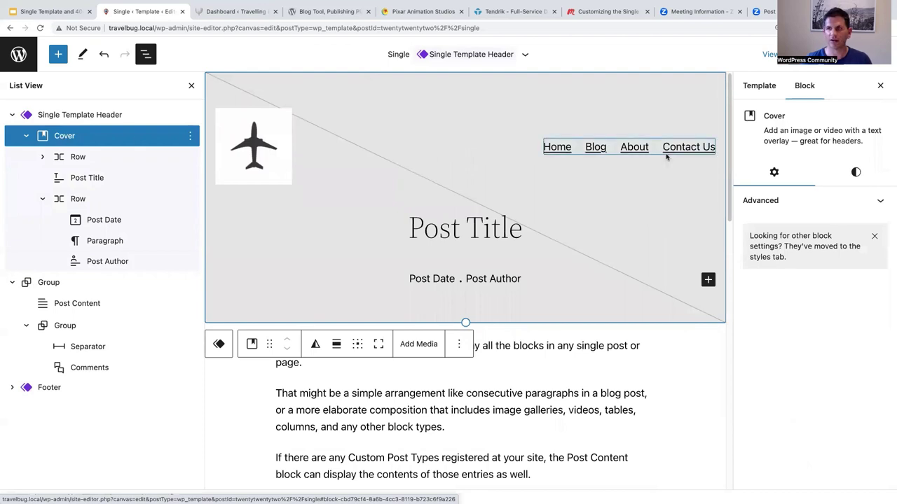
pyautogui.click(856, 172)
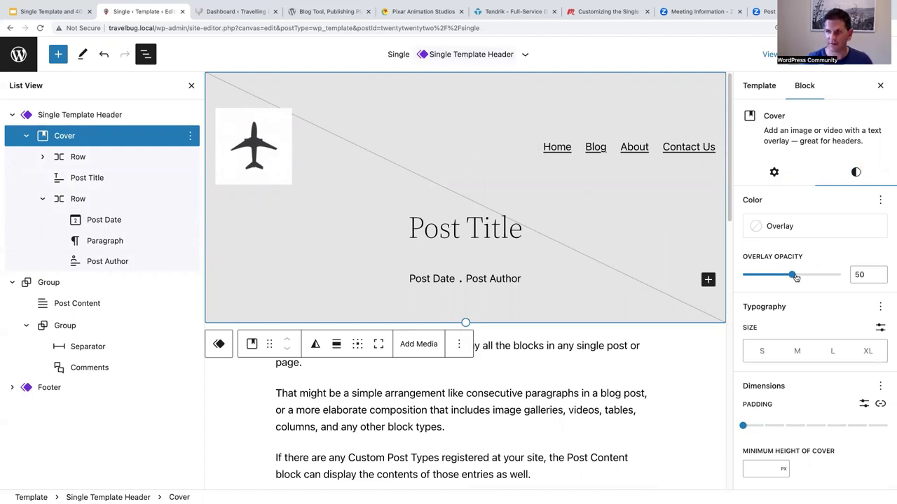
pyautogui.click(777, 227)
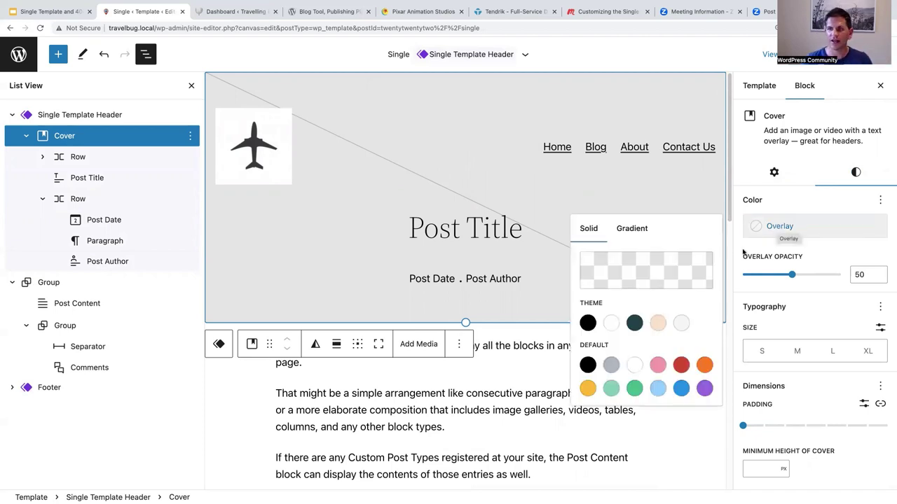
pyautogui.click(681, 326)
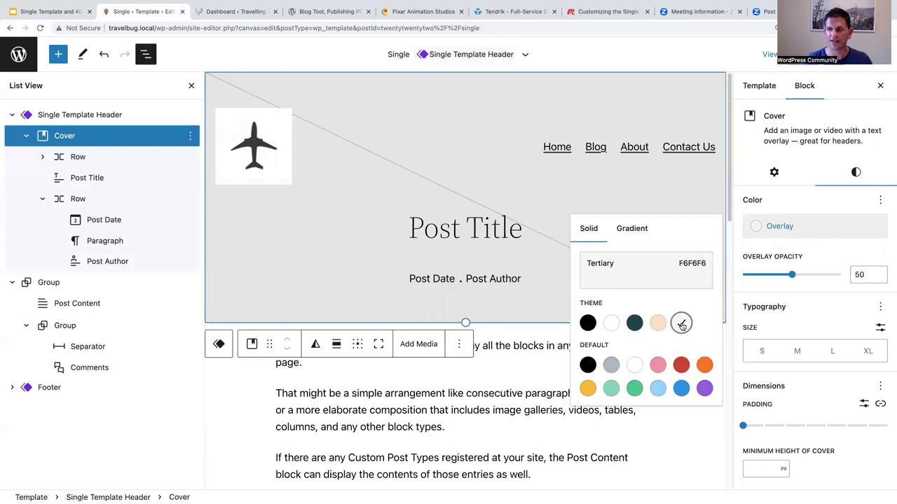
# Set the header Cover's overlay opacity to 70 and its padding to 6, and save the template
pyautogui.click(741, 249)
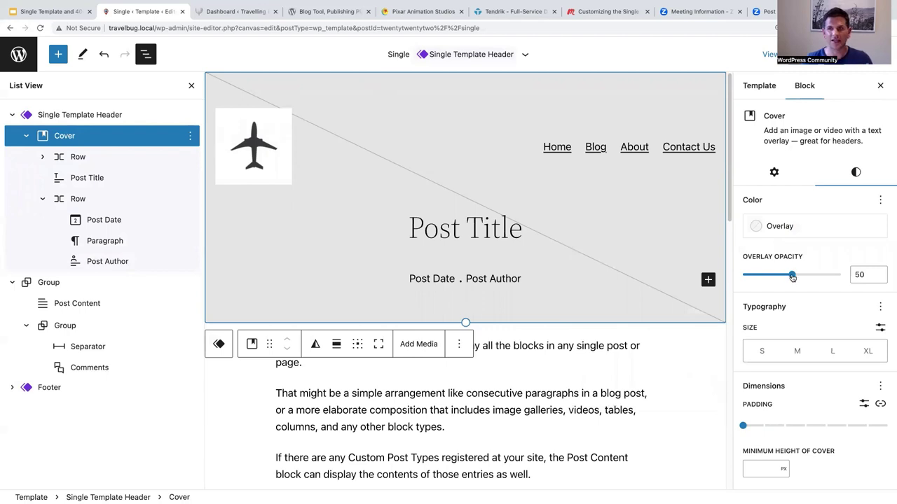
pyautogui.moveTo(793, 279)
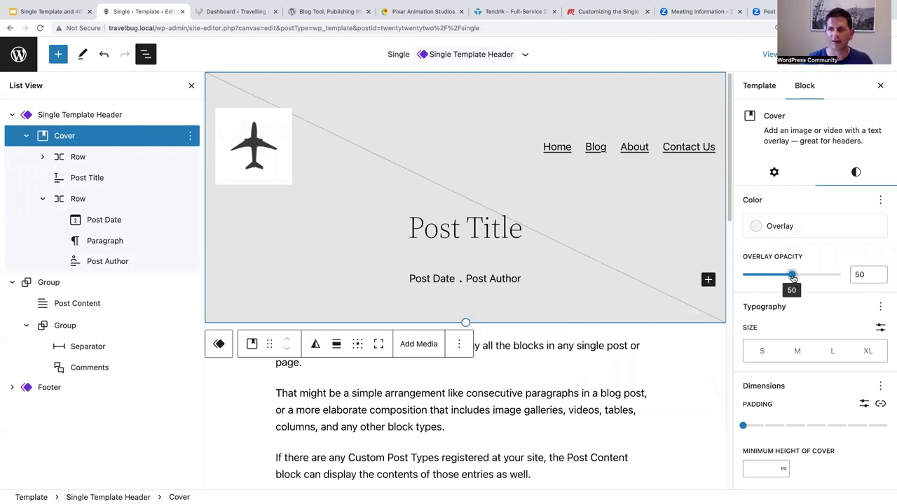
pyautogui.moveTo(792, 278); pyautogui.dragTo(811, 276)
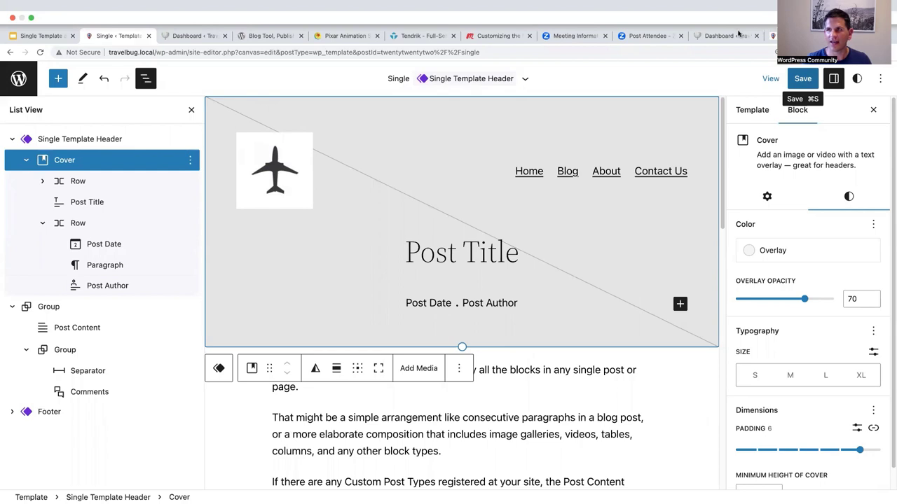
pyautogui.press('ctrl+super+f')
pyautogui.hotkey('ctrl', 's')
pyautogui.hotkey('ctrl', 's')
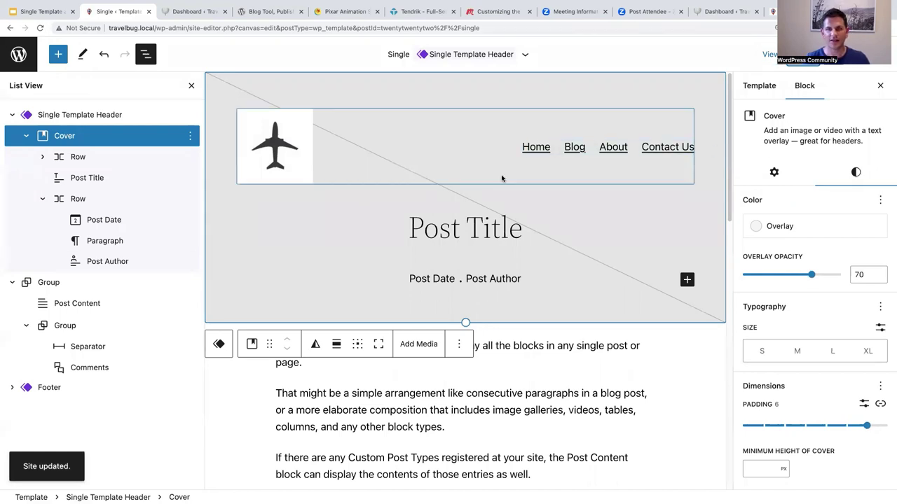
# Open the Surfing in Portugal post from the live site's Blog page to check the new header
pyautogui.click(19, 55)
pyautogui.click(20, 56)
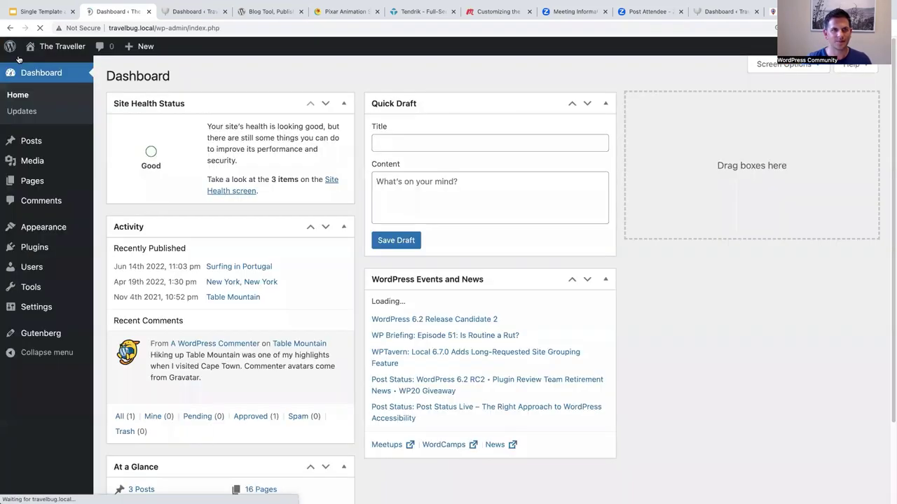
pyautogui.moveTo(50, 47)
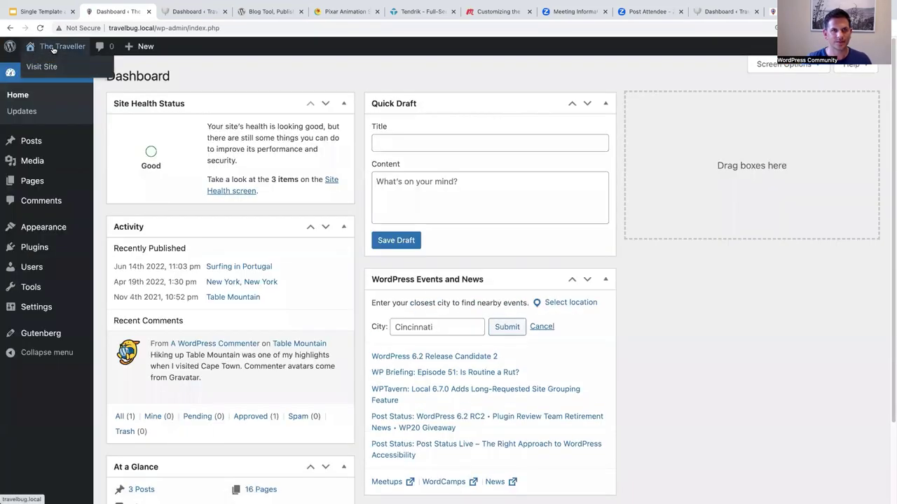
pyautogui.click(50, 47)
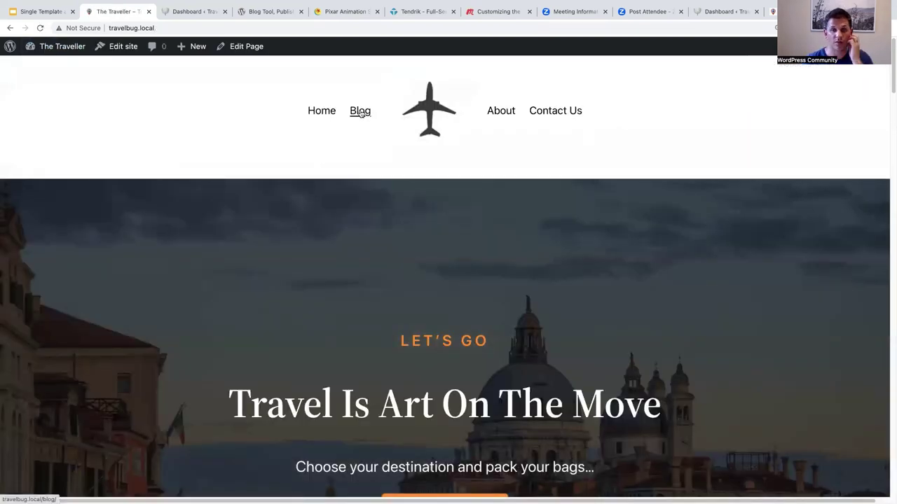
pyautogui.click(360, 112)
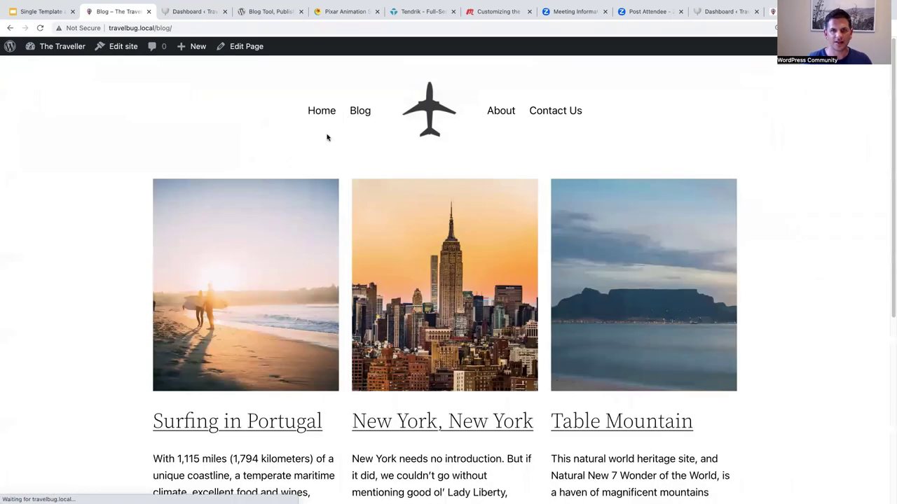
pyautogui.click(240, 337)
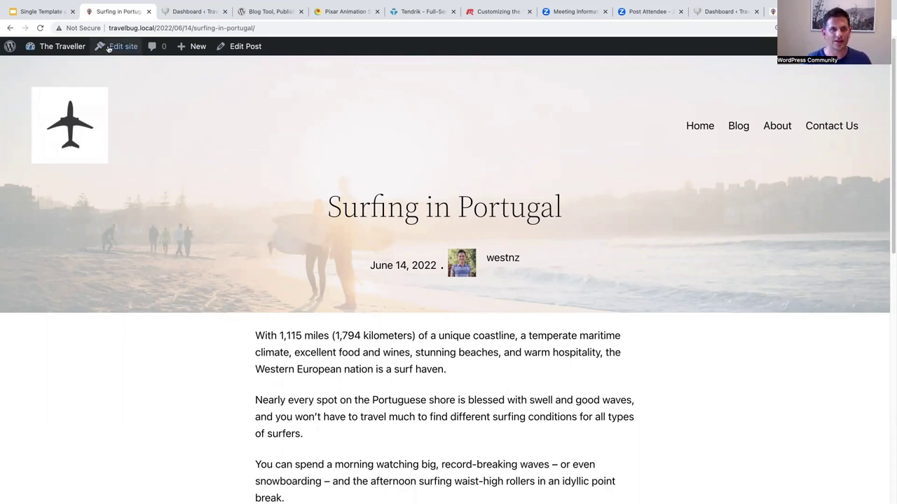
# Reopen the Single template for editing in the site editor
pyautogui.click(58, 47)
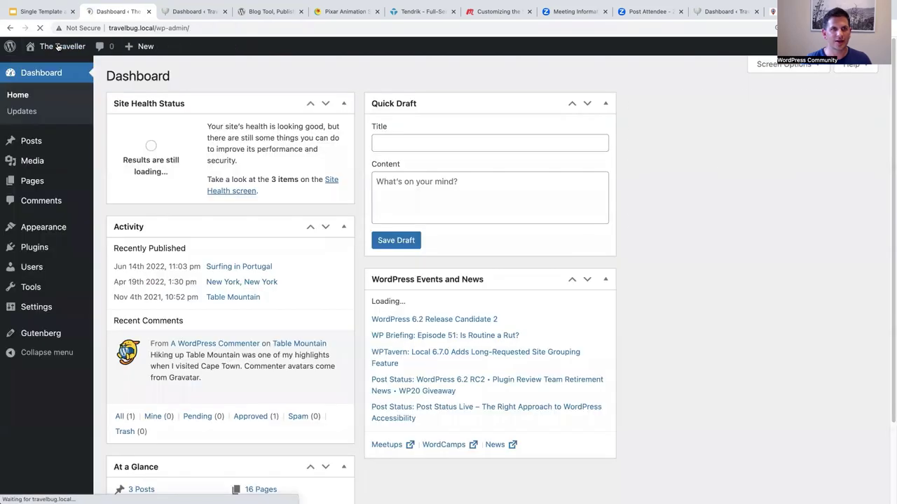
pyautogui.moveTo(43, 227)
pyautogui.click(112, 245)
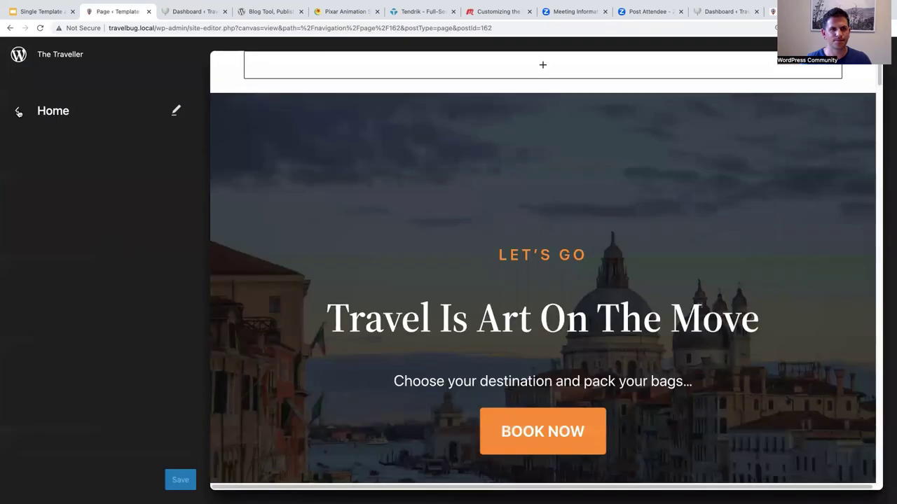
pyautogui.click(19, 113)
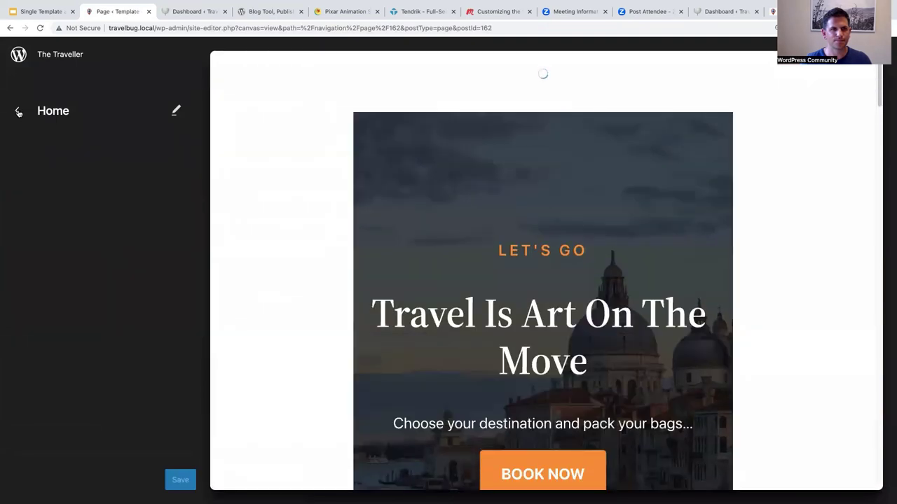
pyautogui.click(17, 111)
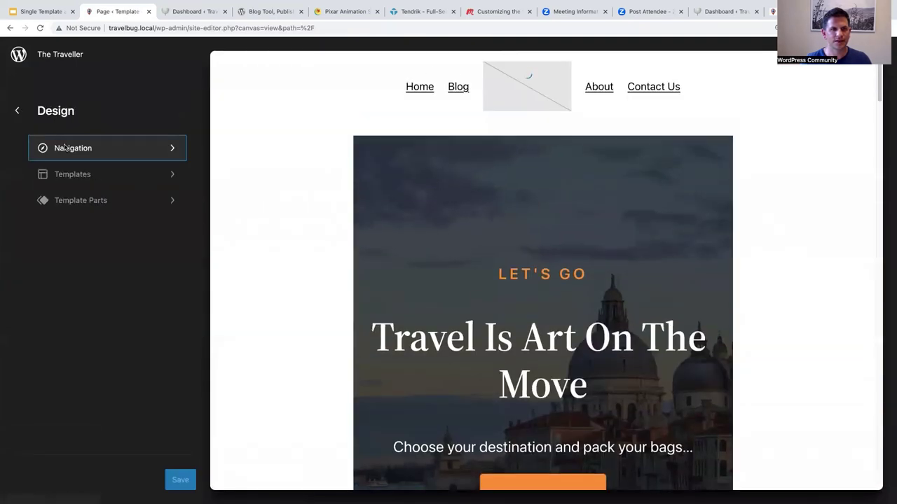
pyautogui.click(66, 148)
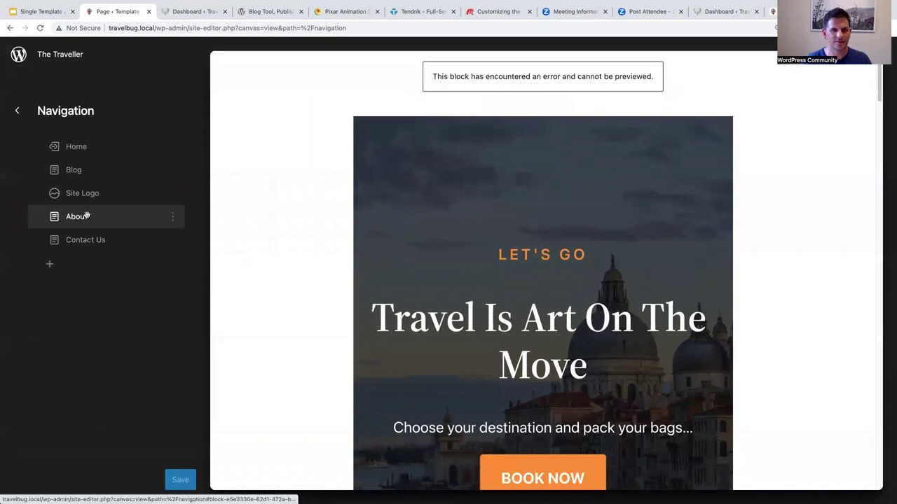
pyautogui.click(14, 112)
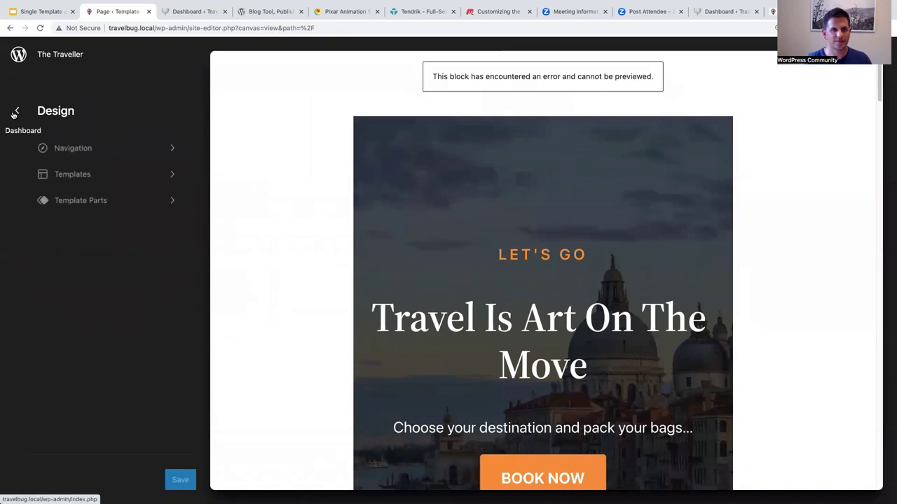
pyautogui.click(77, 175)
pyautogui.click(46, 335)
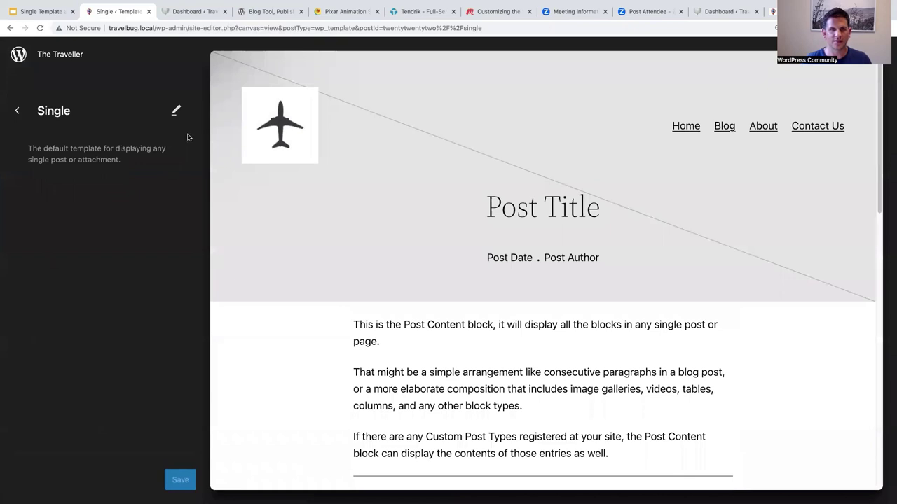
pyautogui.click(252, 217)
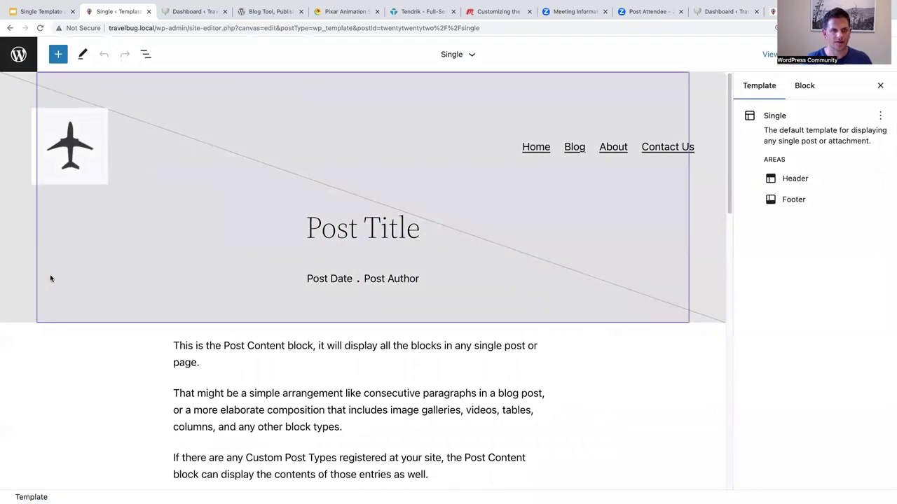
# Make the Cover in the Single Template Header about a third taller and save the template part
pyautogui.click(146, 54)
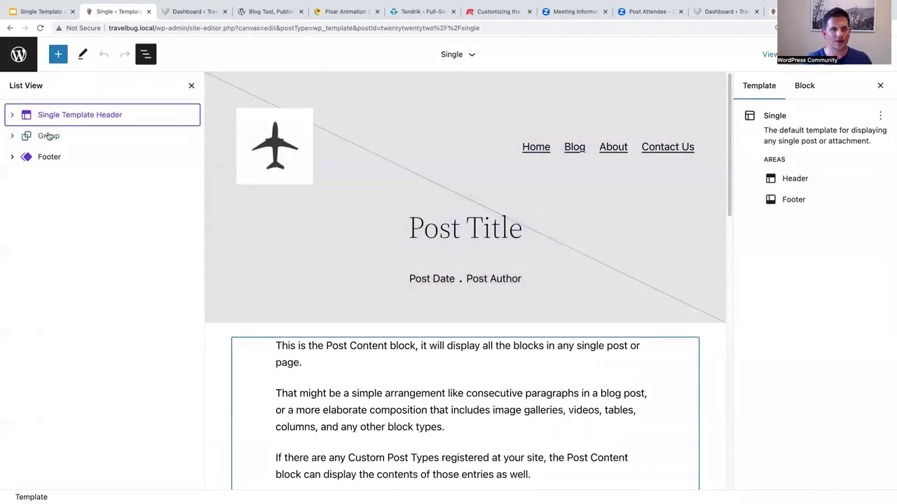
pyautogui.click(12, 115)
pyautogui.click(42, 138)
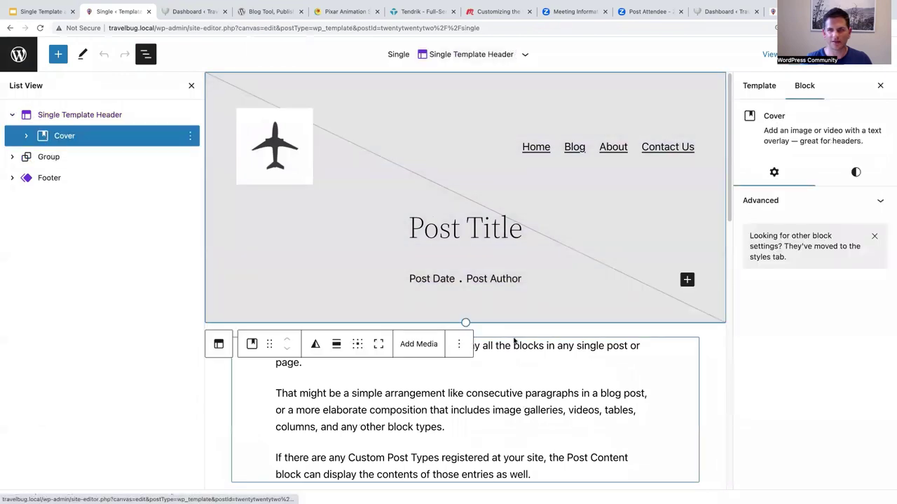
pyautogui.moveTo(465, 323); pyautogui.dragTo(467, 398)
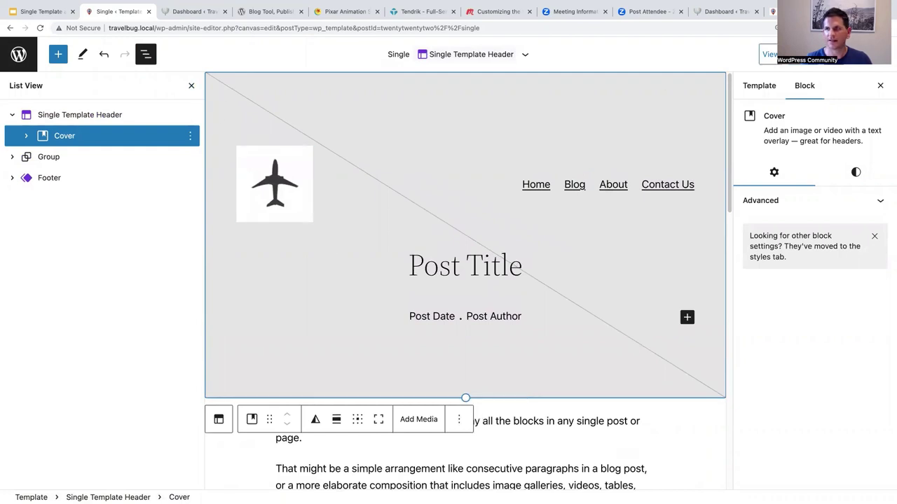
pyautogui.click(803, 54)
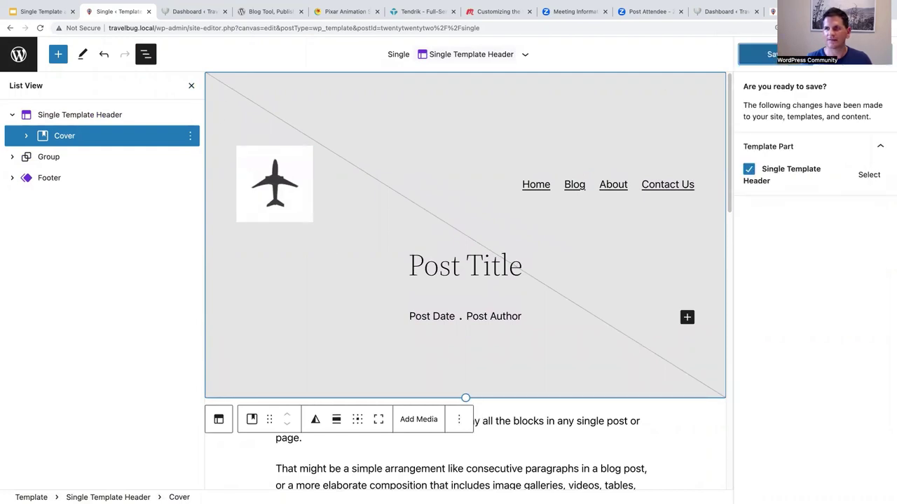
pyautogui.click(798, 54)
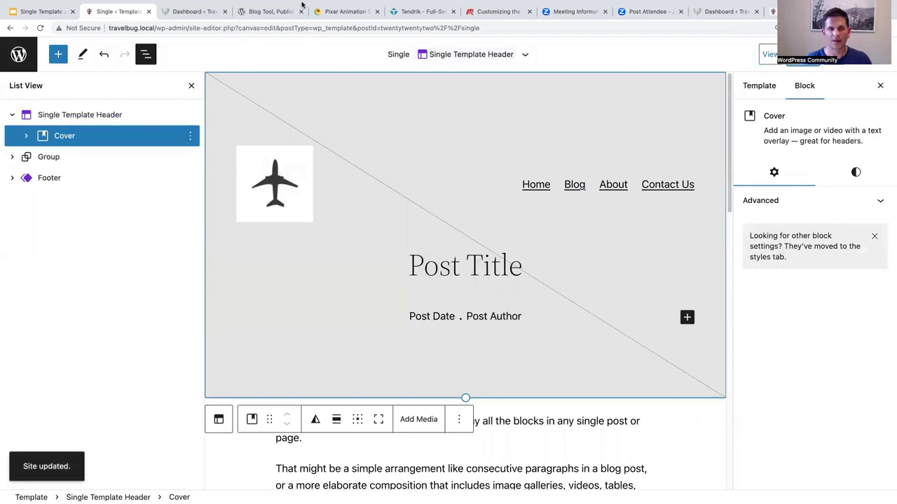
# View the Surfing in Portugal and Table Mountain posts on the live site to check the taller header and post layout
pyautogui.click(16, 59)
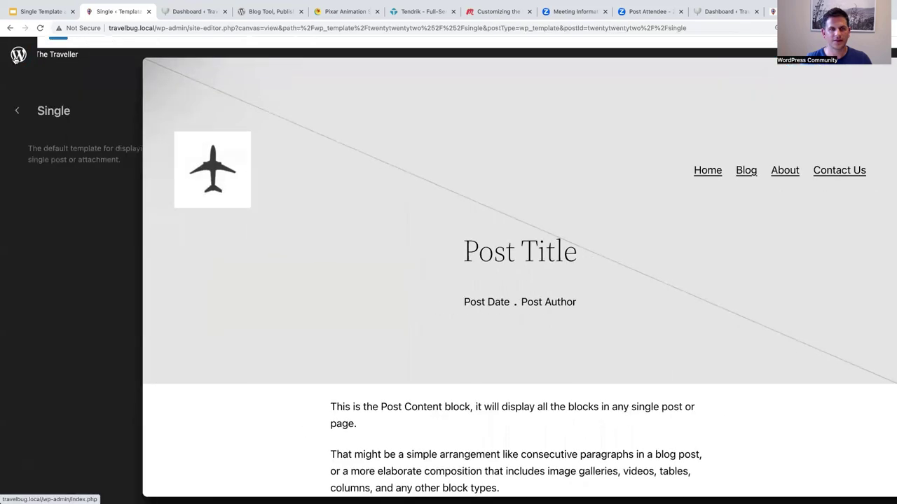
pyautogui.click(18, 59)
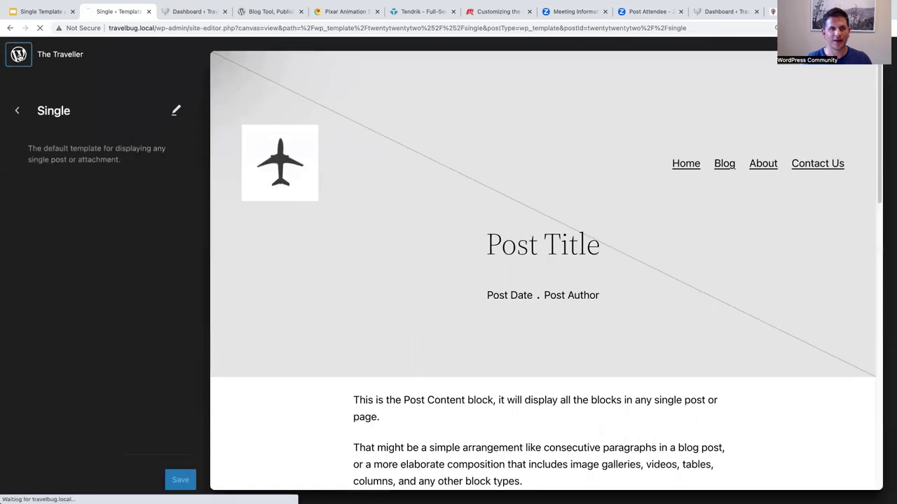
pyautogui.click(63, 46)
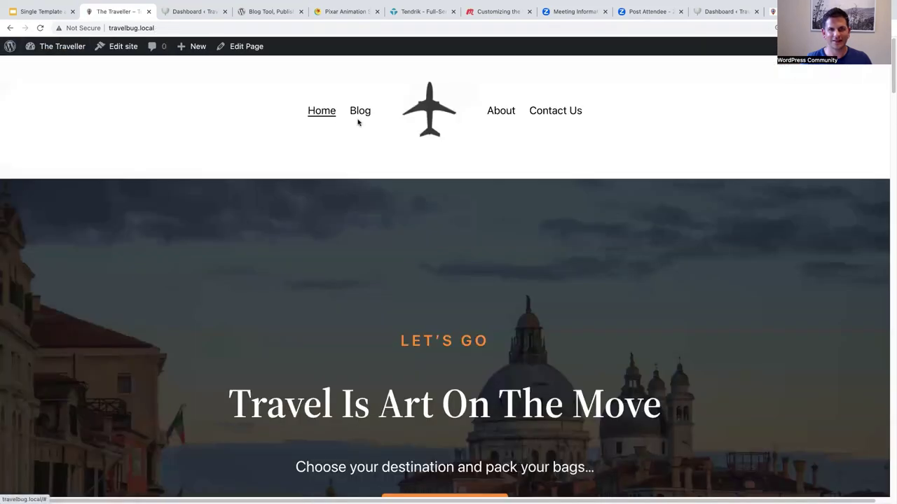
pyautogui.click(362, 113)
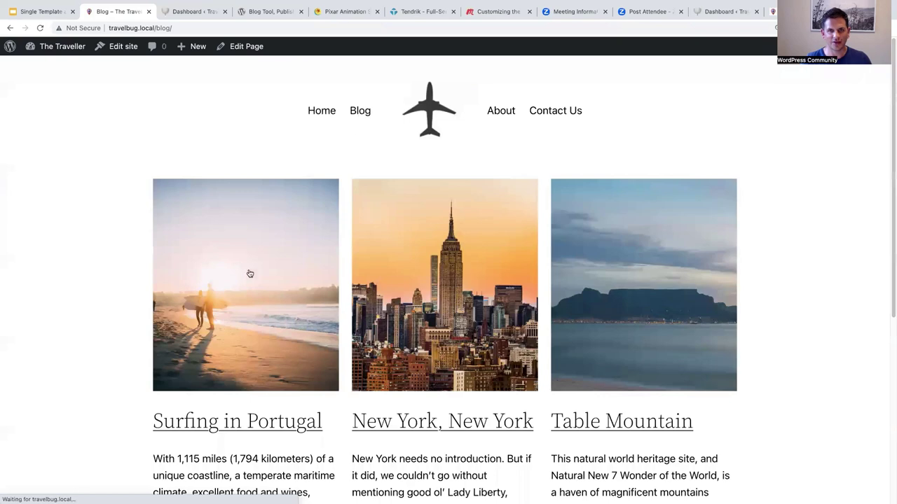
pyautogui.click(248, 274)
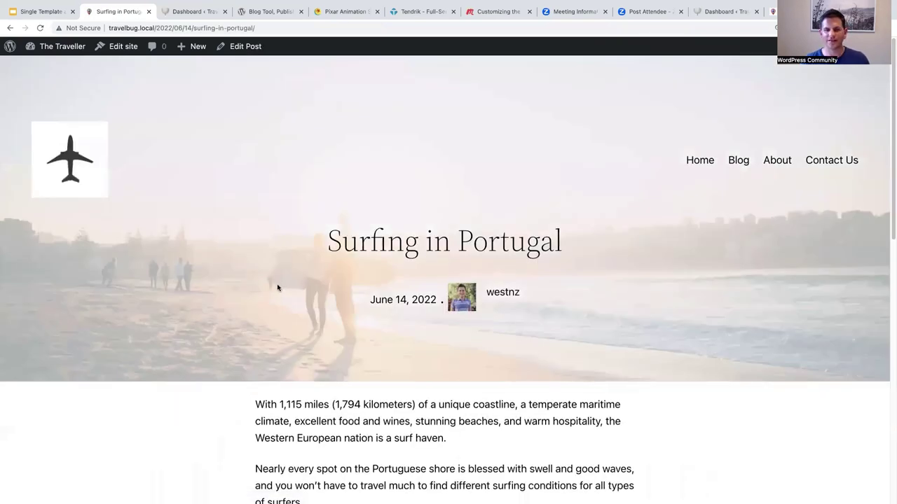
pyautogui.scroll(-3, 278, 287)
pyautogui.scroll(-6, 278, 287)
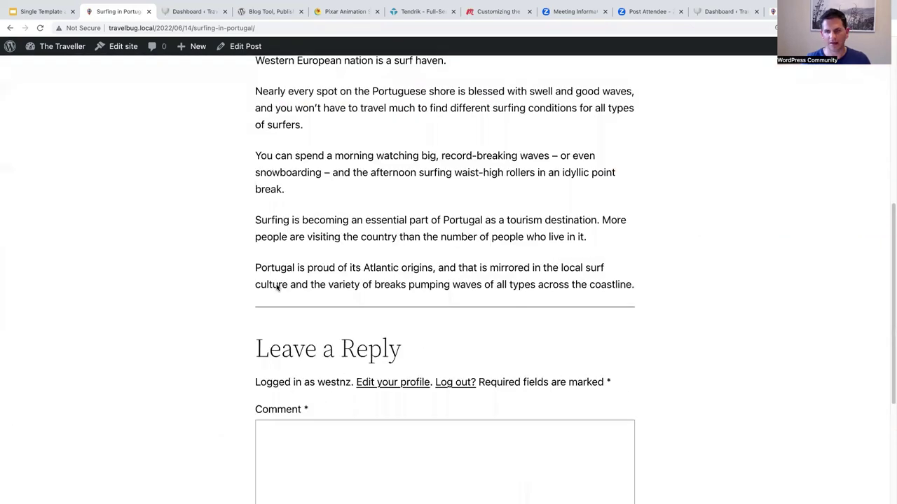
pyautogui.scroll(3, 276, 283)
pyautogui.scroll(2, 276, 283)
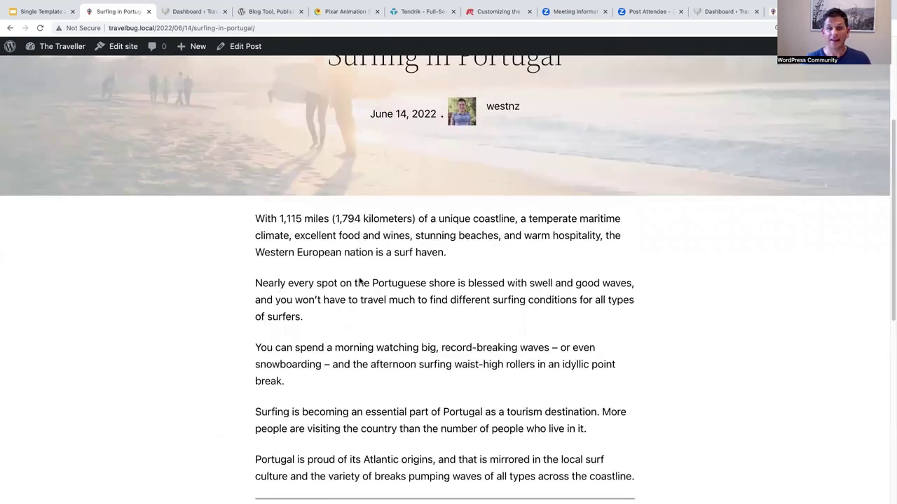
pyautogui.scroll(5, 277, 287)
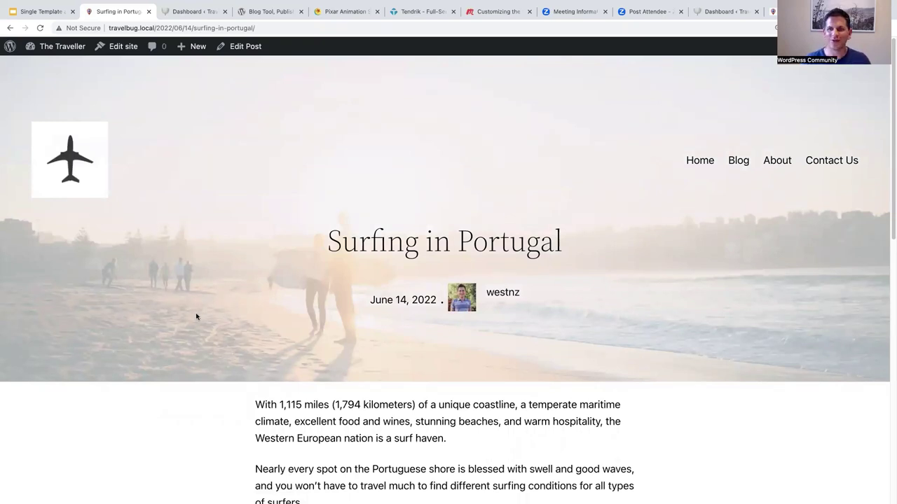
pyautogui.click(742, 166)
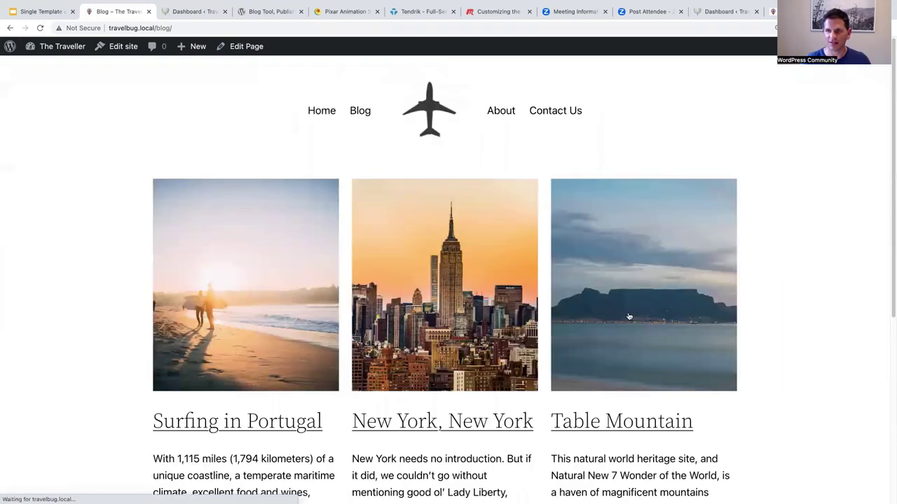
pyautogui.click(624, 426)
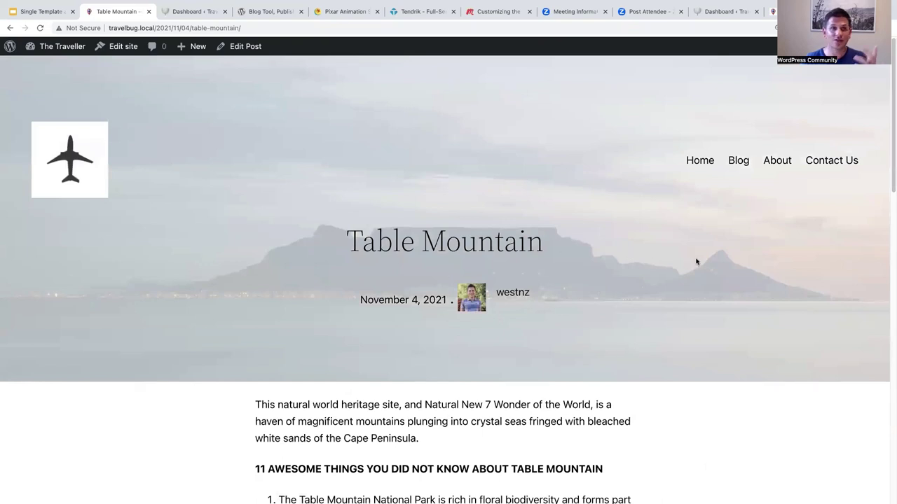
# Open the Surfing in Portugal post in the post editor from the dashboard's list of posts
pyautogui.click(52, 48)
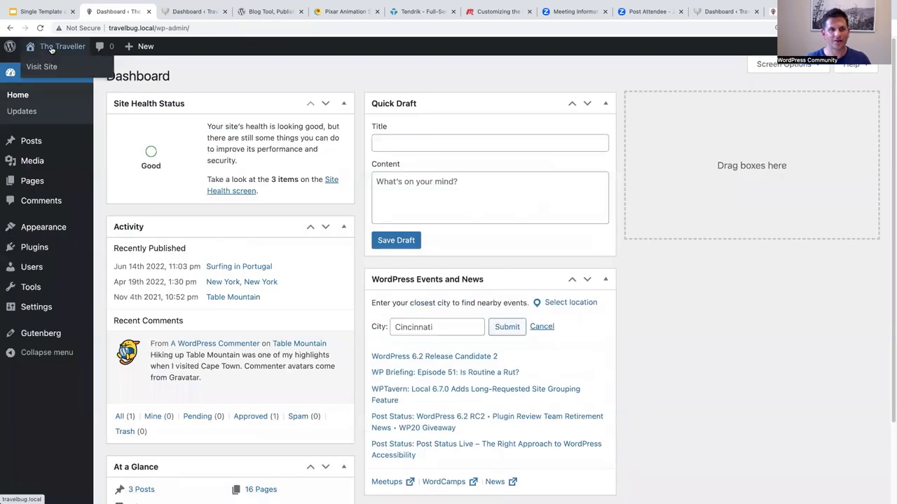
pyautogui.click(32, 142)
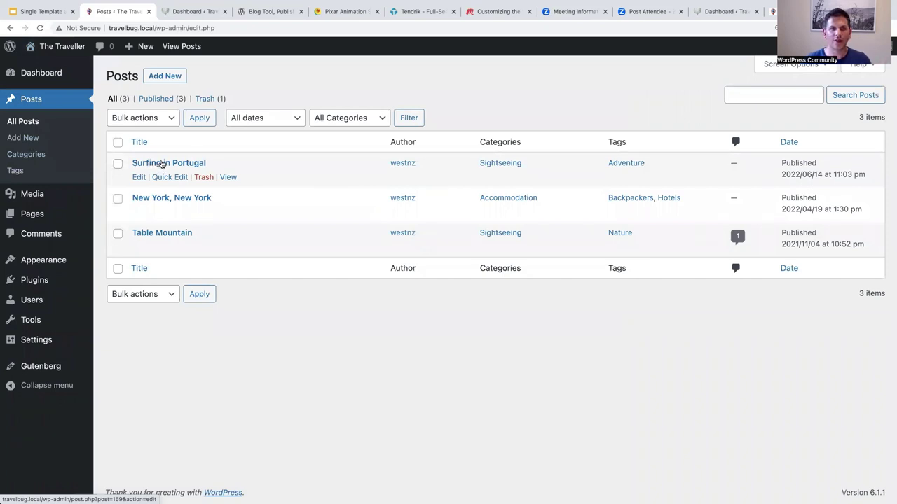
pyautogui.click(160, 165)
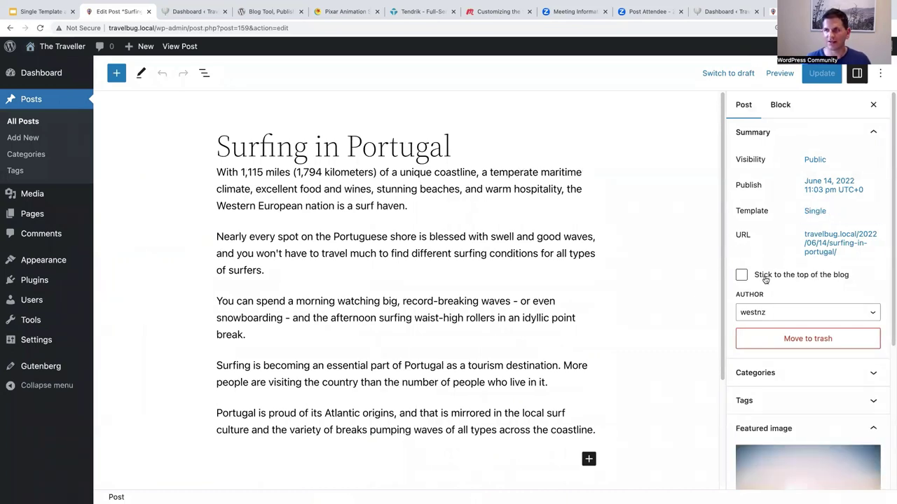
# Check the featured image settings of the Surfing in Portugal post and the Table Mountain post in the post editor
pyautogui.scroll(-1, 798, 316)
pyautogui.scroll(-3, 801, 318)
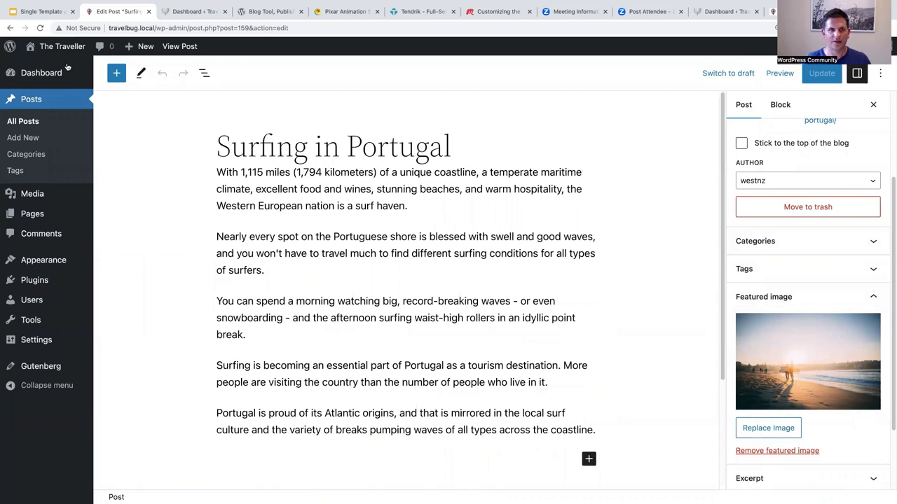
pyautogui.click(11, 29)
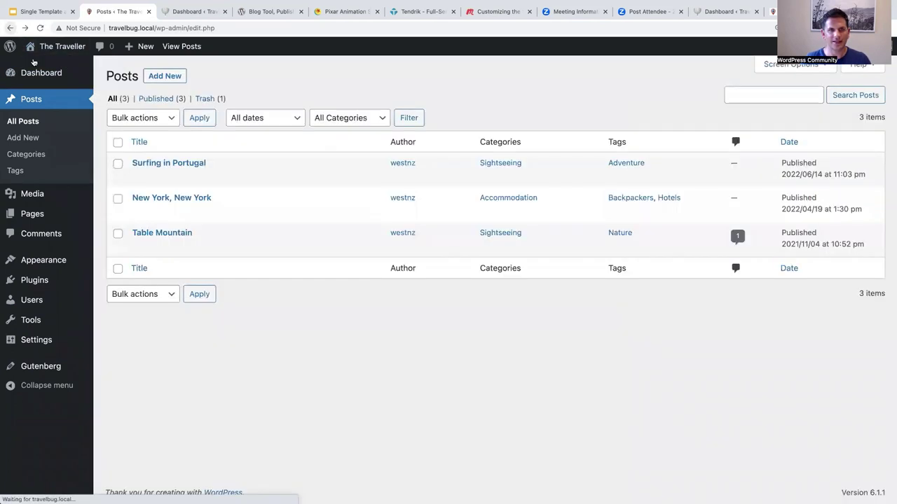
pyautogui.click(164, 233)
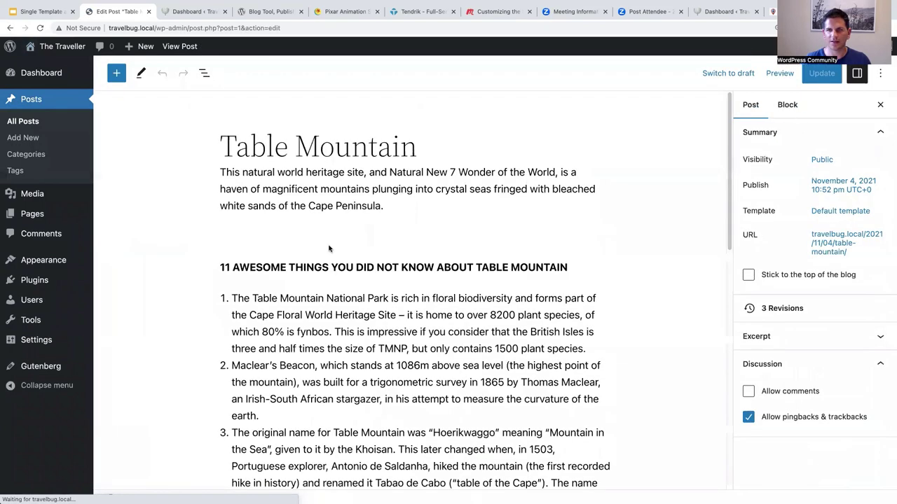
pyautogui.scroll(-2, 692, 299)
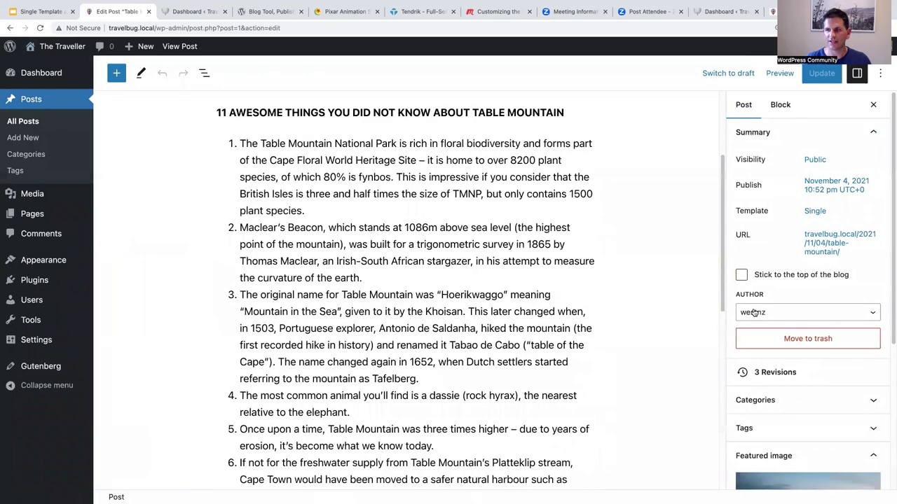
pyautogui.scroll(-1, 755, 313)
pyautogui.scroll(-2, 793, 295)
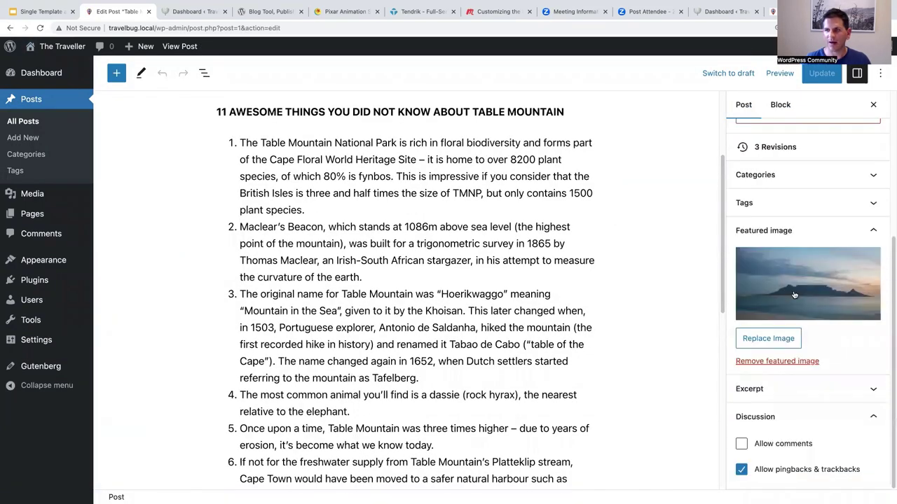
# Visit the live site and view the Surfing in Portugal post from the blog page
pyautogui.click(44, 47)
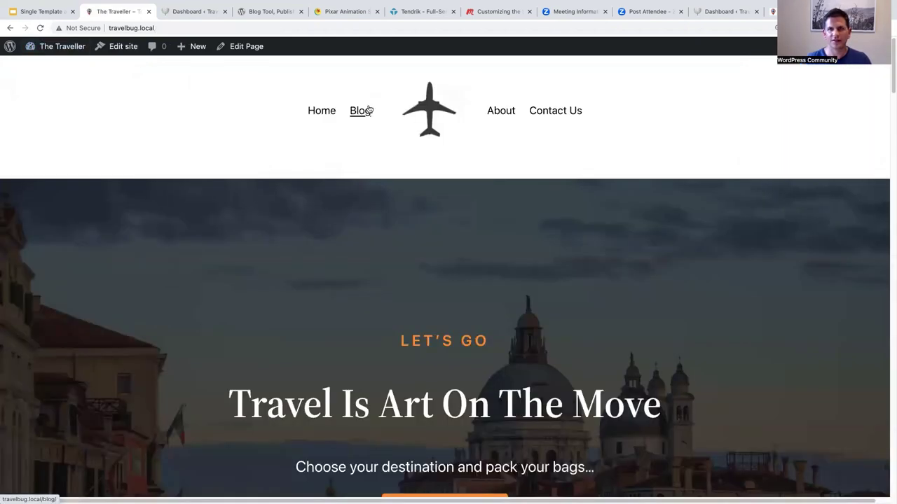
pyautogui.click(364, 114)
pyautogui.click(256, 267)
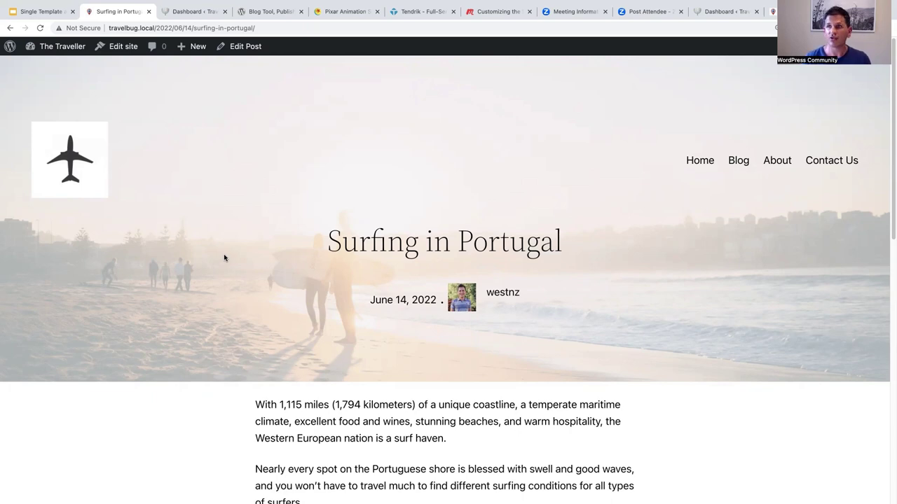
# Open the Squoosh image compression site at squoosh.app in a new browser tab
pyautogui.hotkey('ctrl', 't')
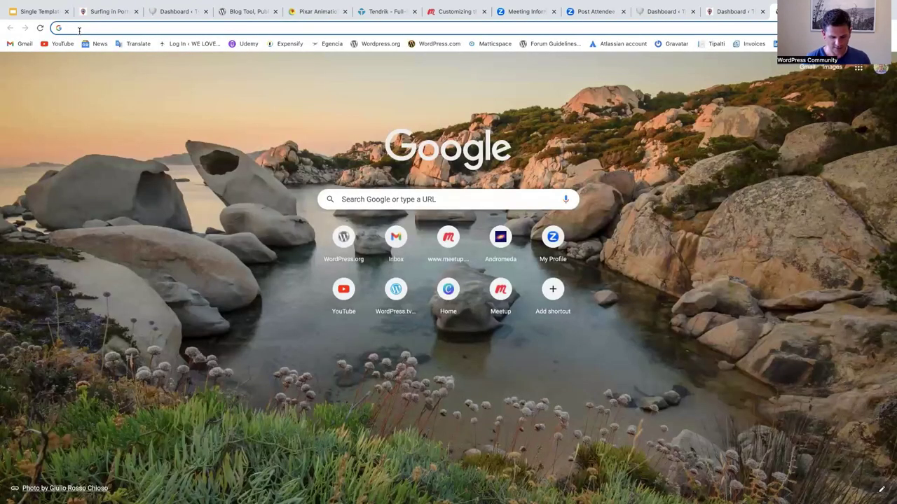
pyautogui.write('squoosh.app')
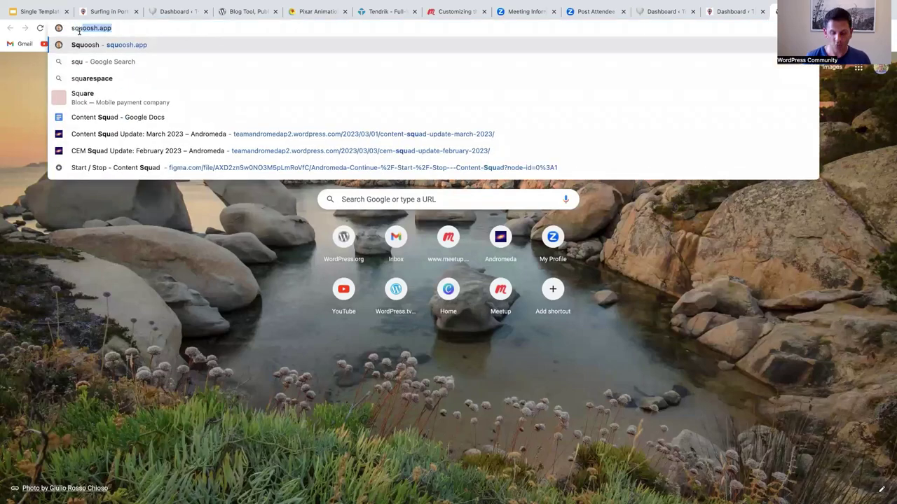
pyautogui.press('Return')
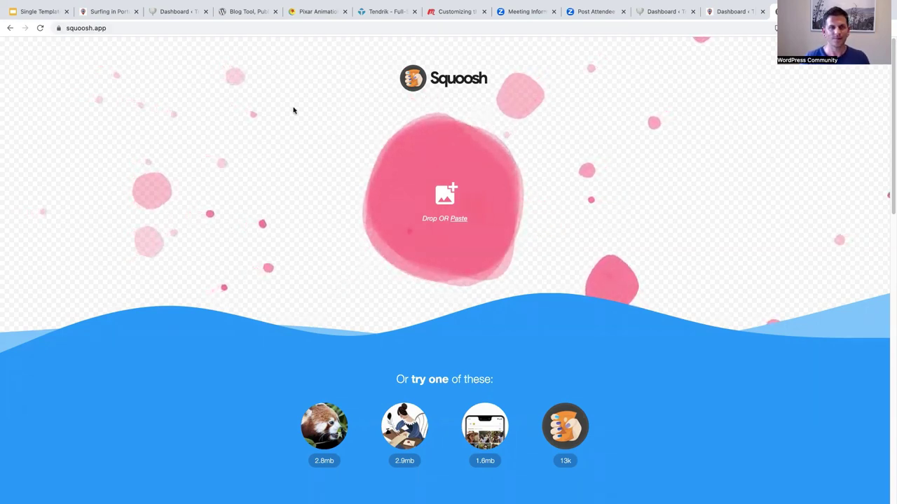
# Switch to the Travelling blog's WordPress dashboard and visit the live front end of the site
pyautogui.click(167, 12)
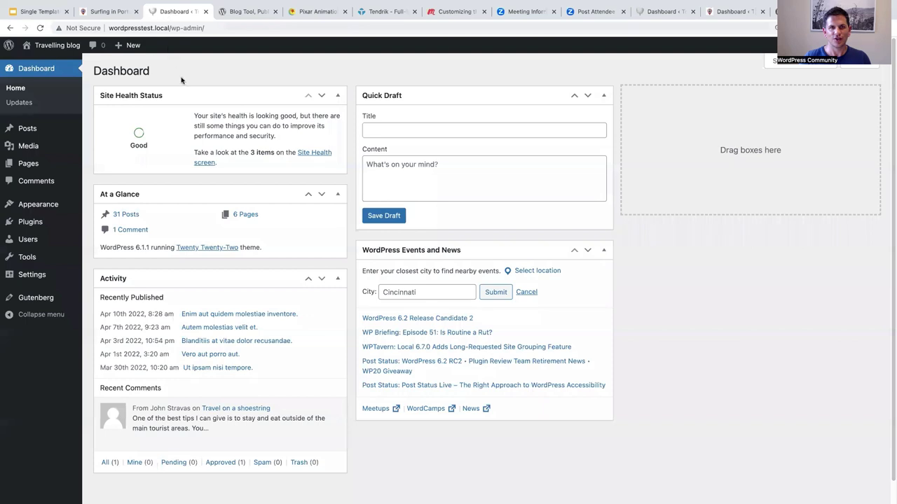
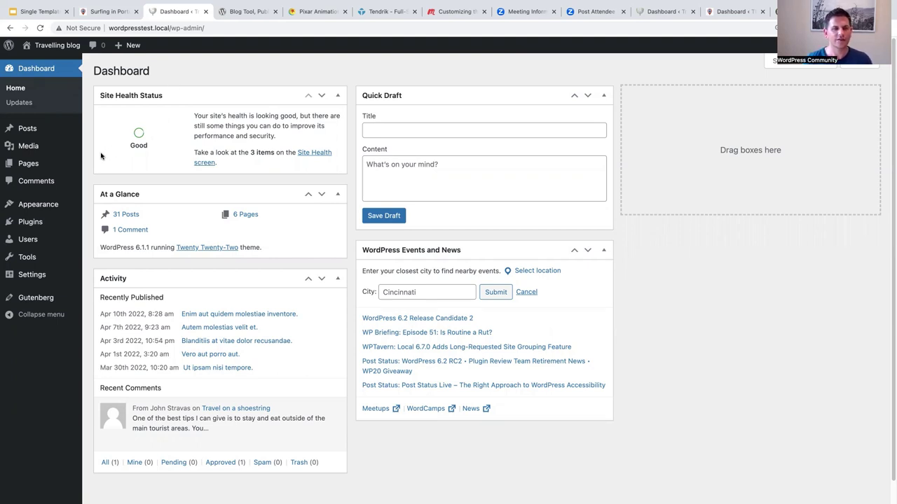
pyautogui.moveTo(52, 49)
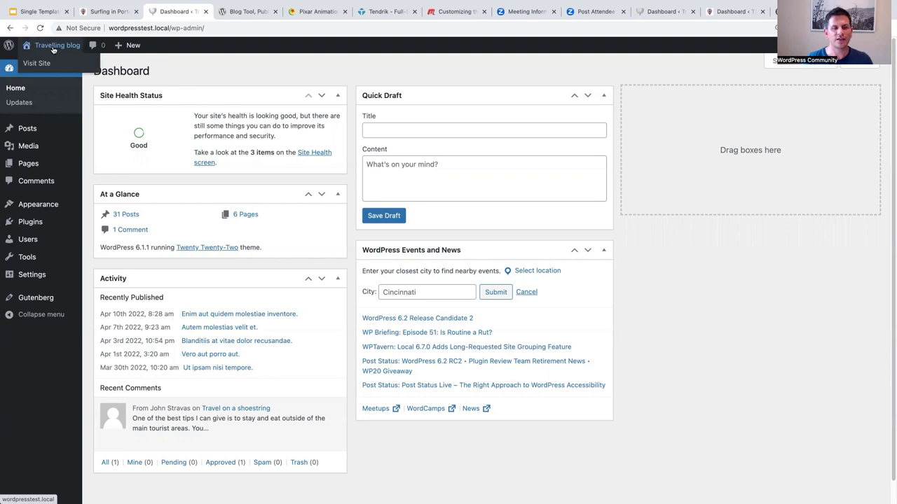
pyautogui.click(52, 48)
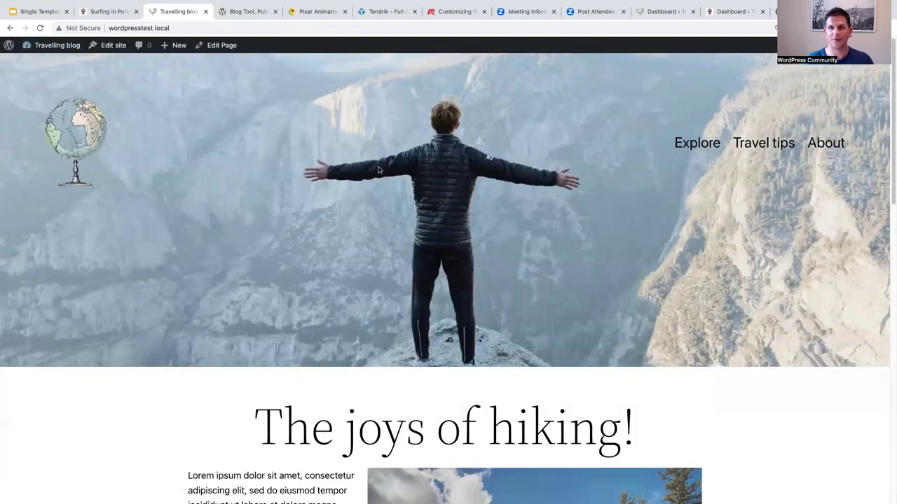
# Load the nonexistent address wordpresstest.local/dkfdk and examine the Travelling blog's default 404 page, including its search field
pyautogui.click(176, 28)
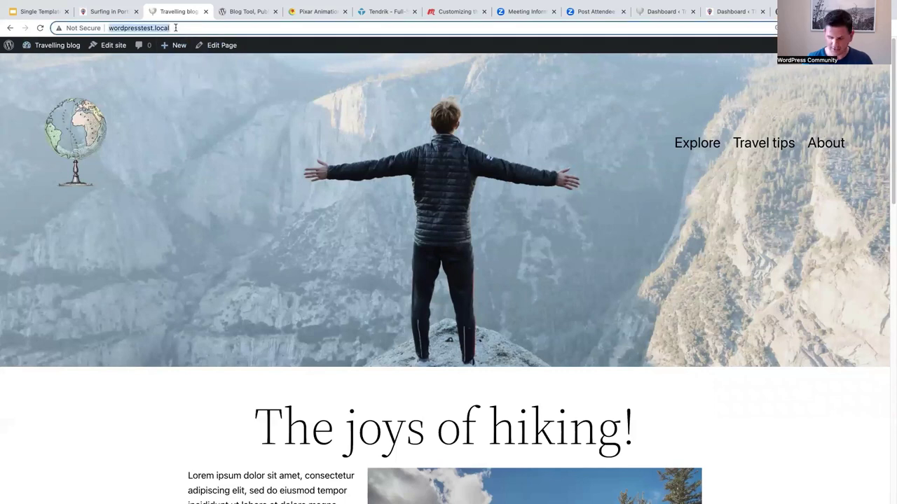
pyautogui.click(175, 28)
pyautogui.write('/dkfdk')
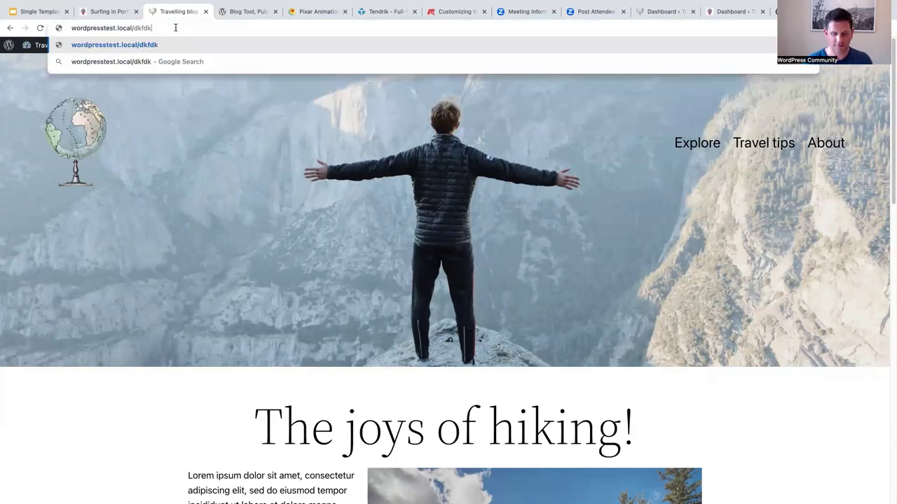
pyautogui.press('Return')
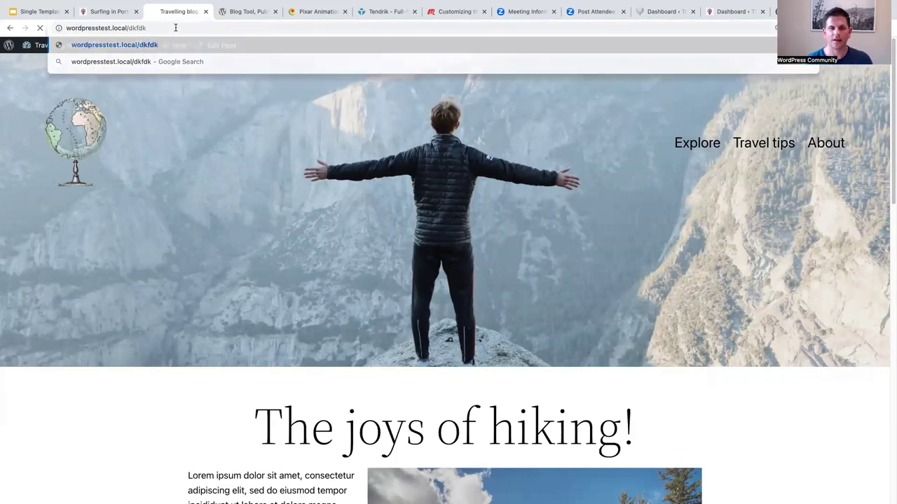
pyautogui.scroll(-3, 273, 143)
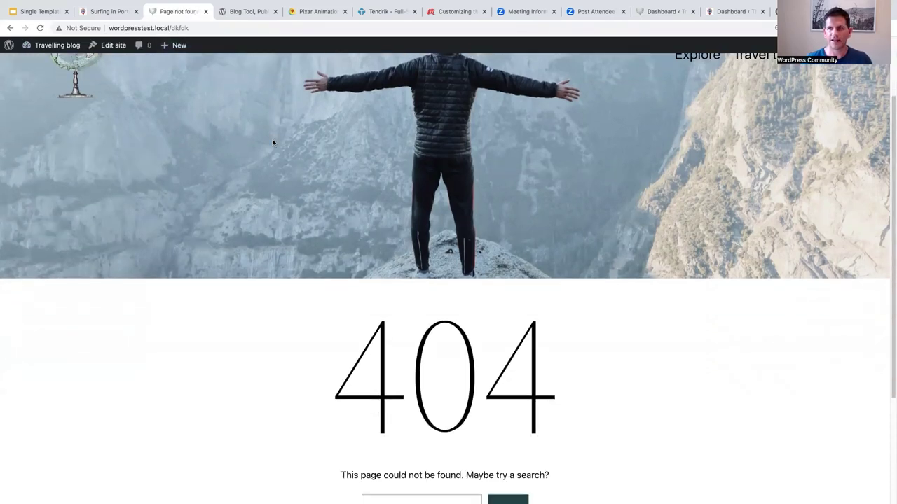
pyautogui.scroll(-4, 274, 143)
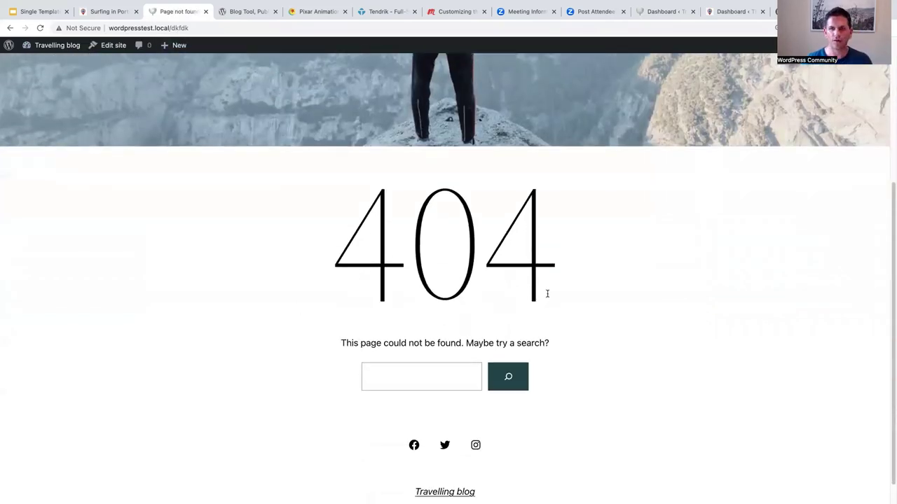
pyautogui.scroll(-1, 386, 301)
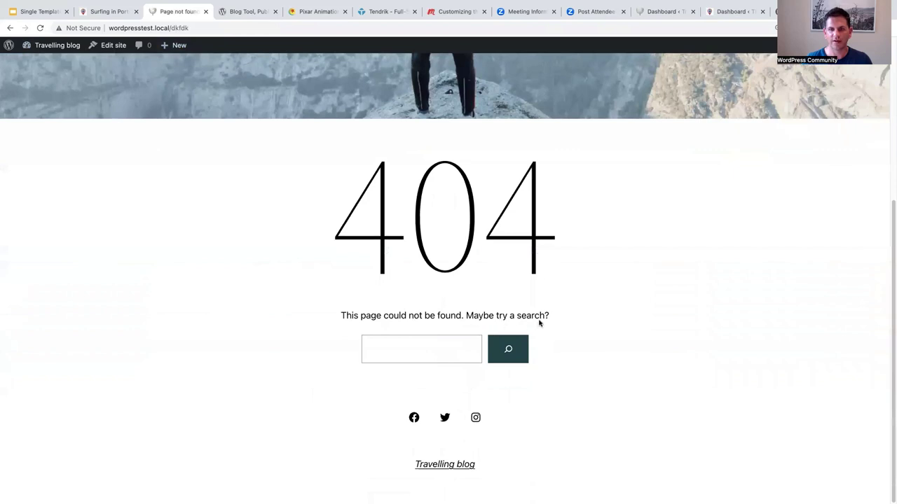
pyautogui.click(411, 359)
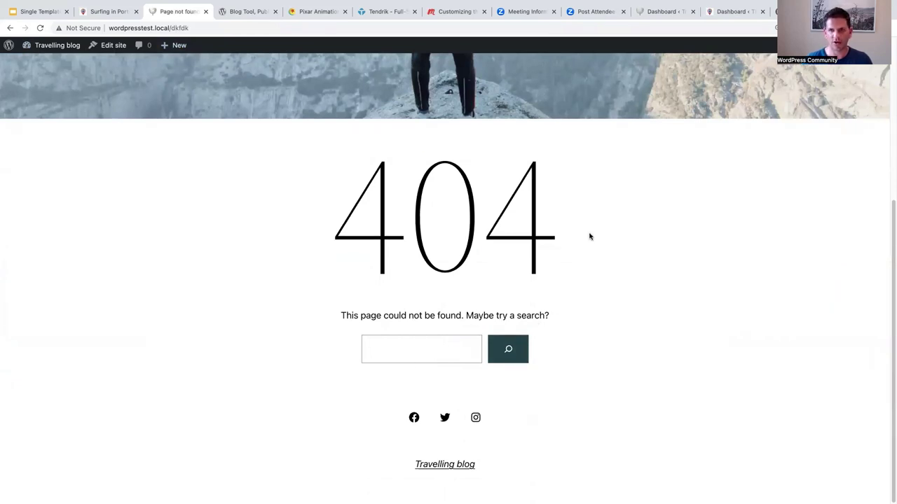
pyautogui.scroll(5, 589, 237)
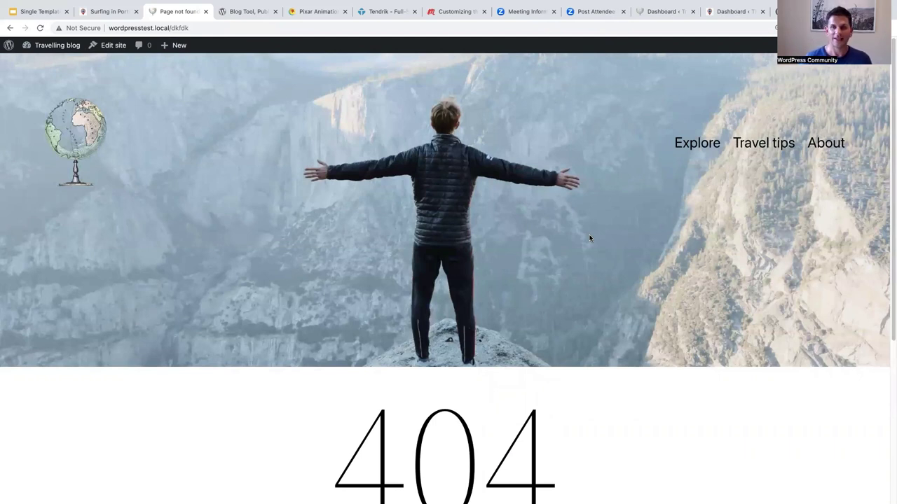
# Load the nonexistent address pixar.com/dkkd on the Pixar site and examine its custom 404 page down to the footer
pyautogui.click(307, 13)
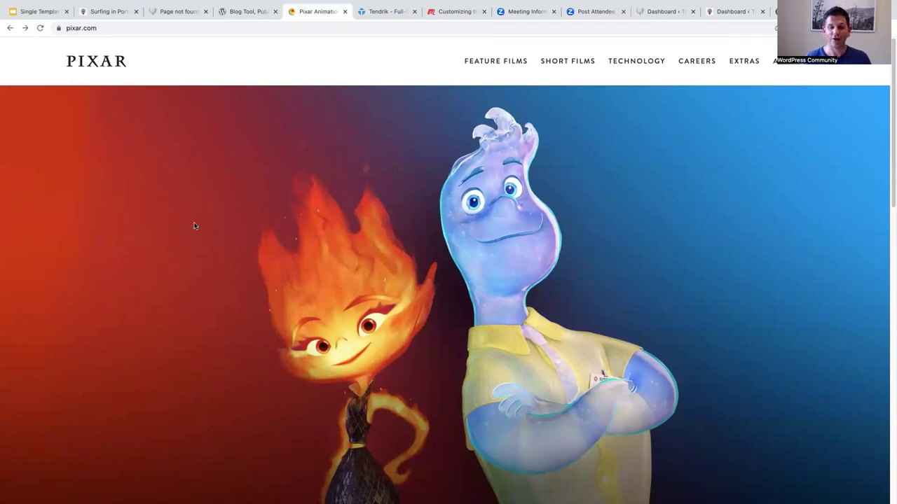
pyautogui.click(107, 27)
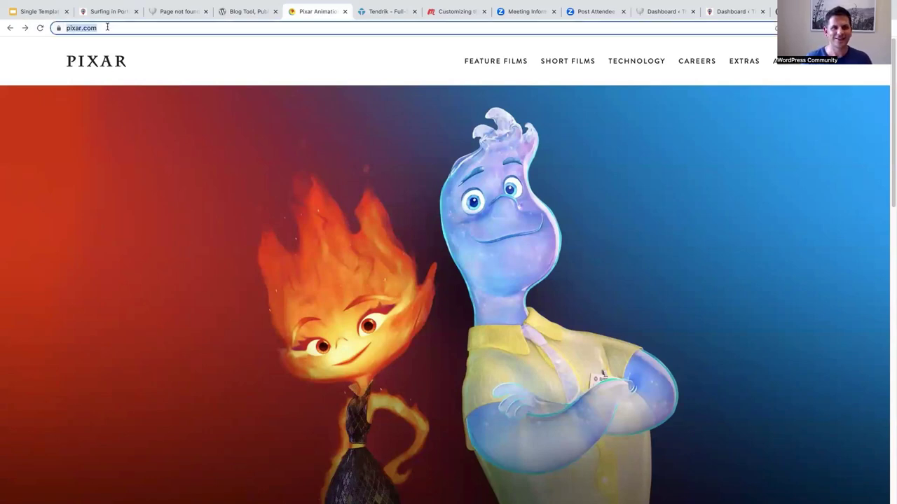
pyautogui.click(109, 28)
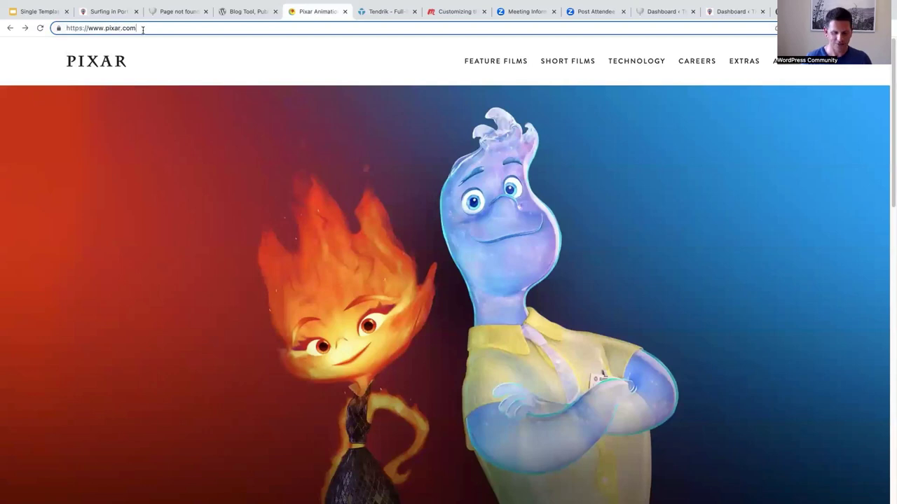
pyautogui.write('/dkkd')
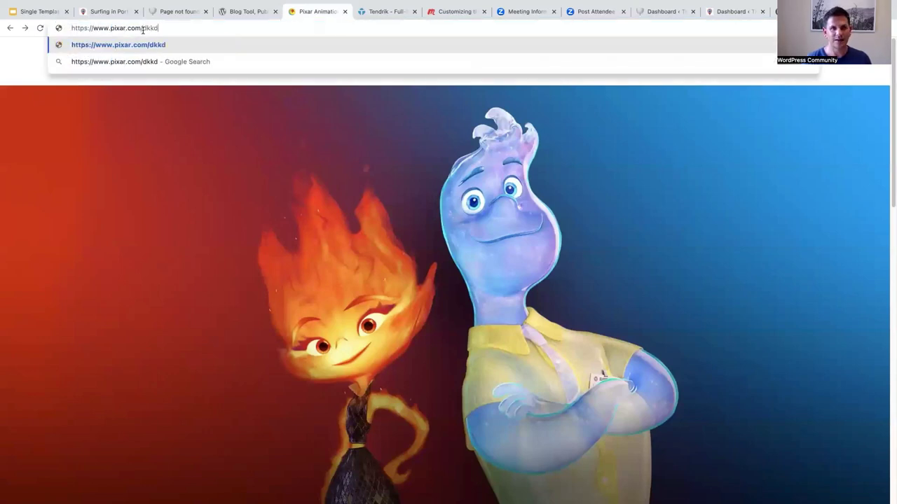
pyautogui.press('Return')
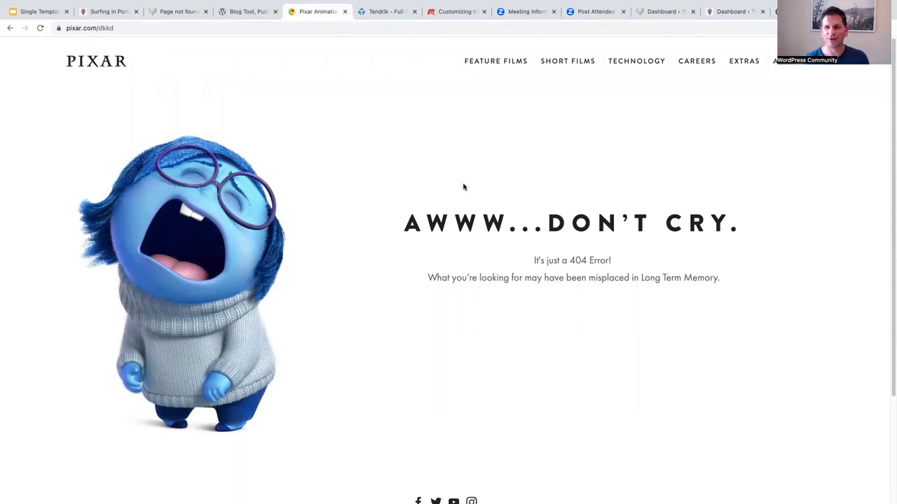
pyautogui.scroll(-1, 455, 287)
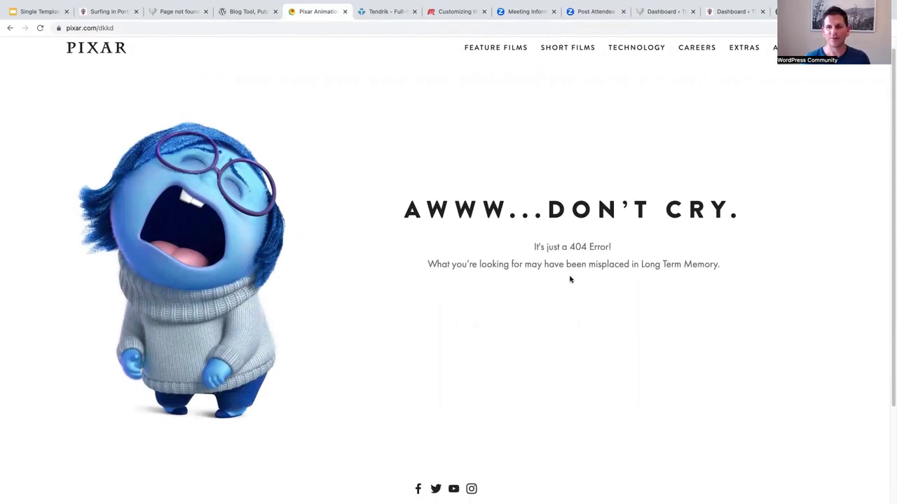
pyautogui.scroll(-4, 658, 281)
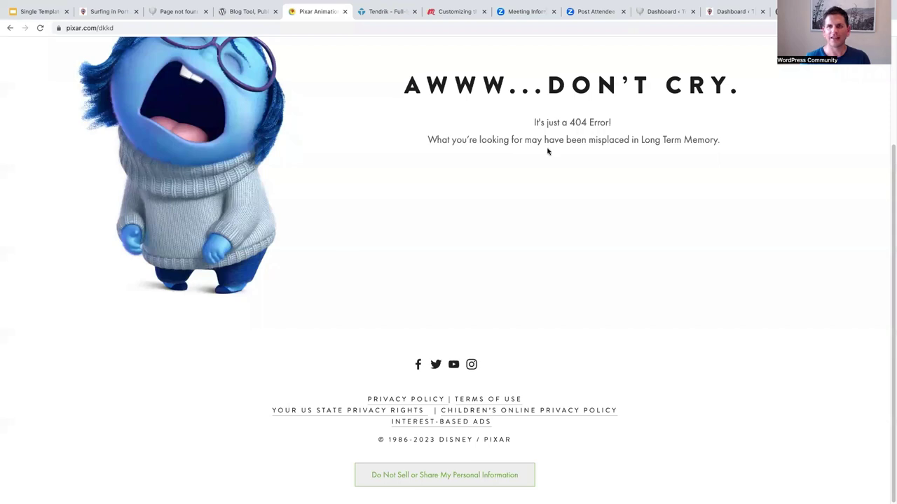
pyautogui.scroll(4, 547, 150)
pyautogui.moveTo(657, 68)
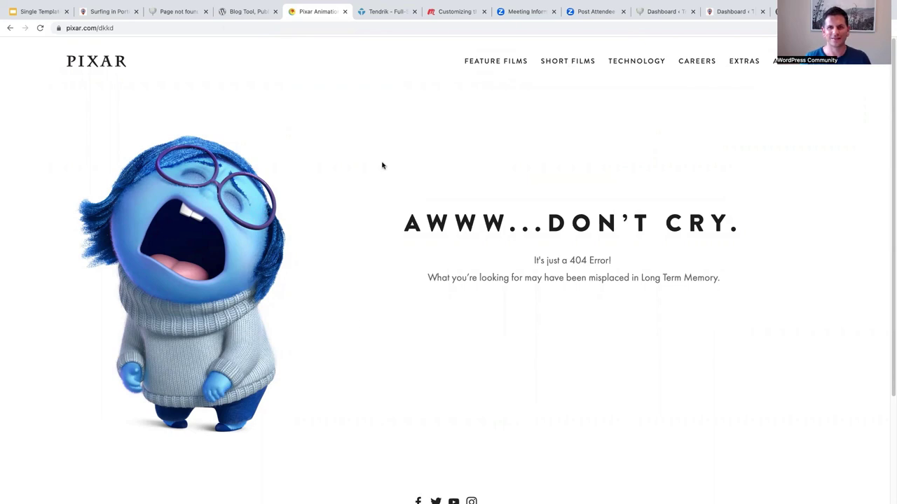
# Load the nonexistent address tendrik.com/dkdk, examine Tendrik's custom 404 page, and return to the Travelling blog's 404 page
pyautogui.click(387, 12)
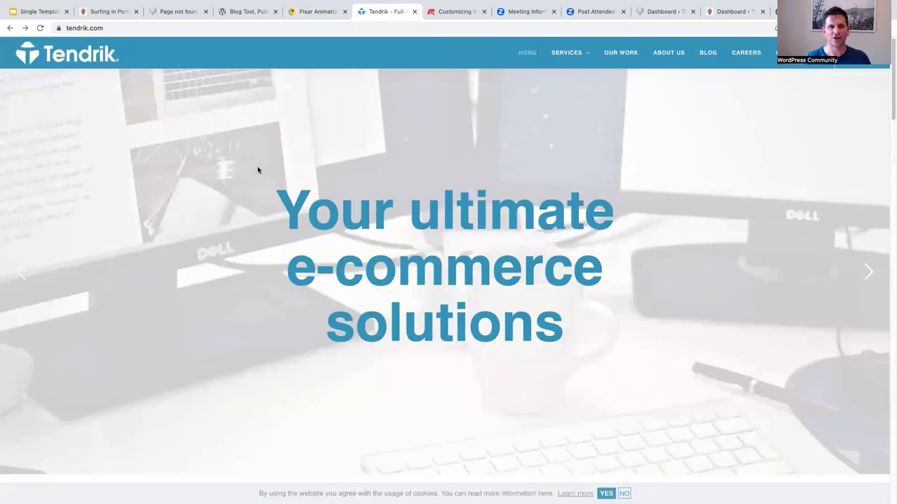
pyautogui.click(112, 27)
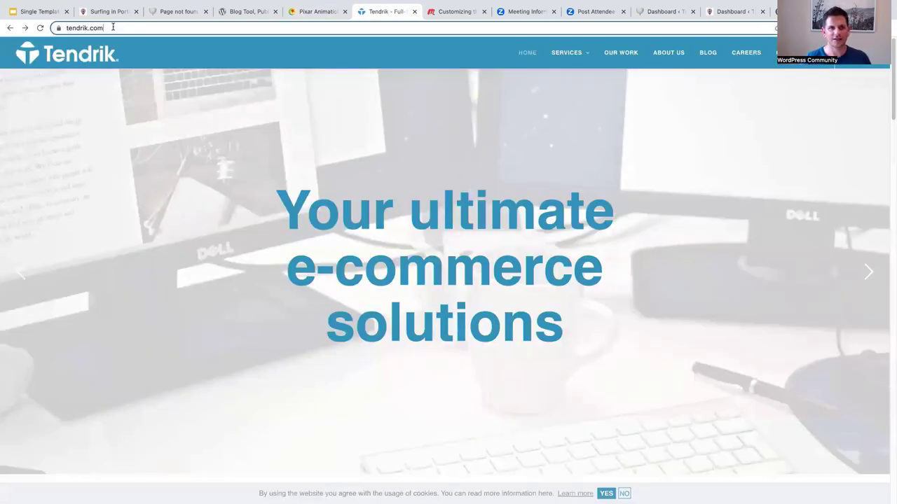
pyautogui.press('Right')
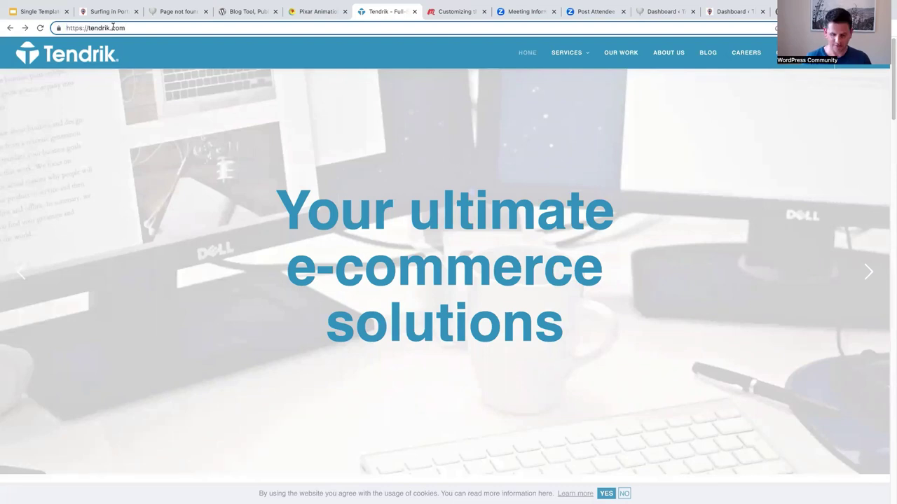
pyautogui.write('/dkdk')
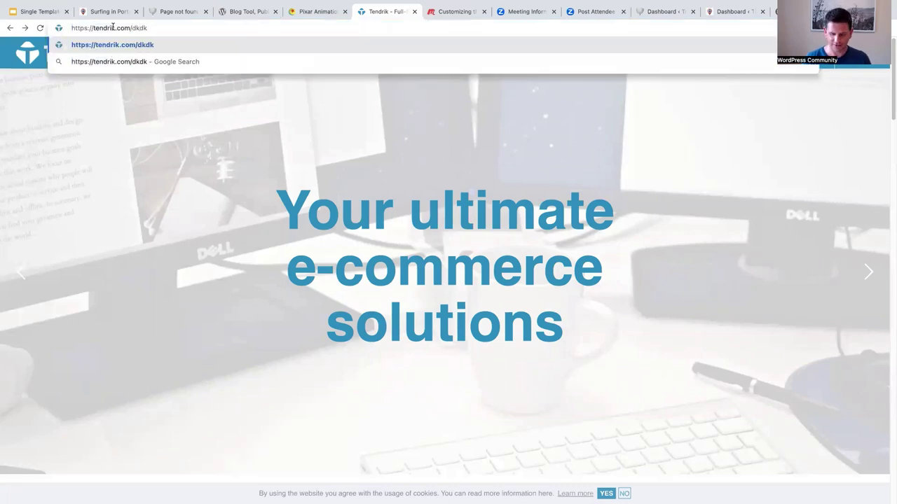
pyautogui.press('Return')
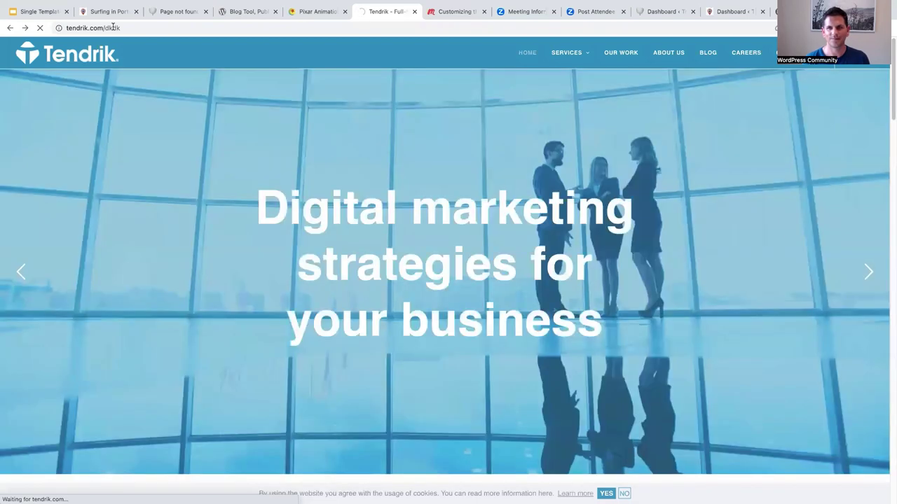
pyautogui.click(138, 28)
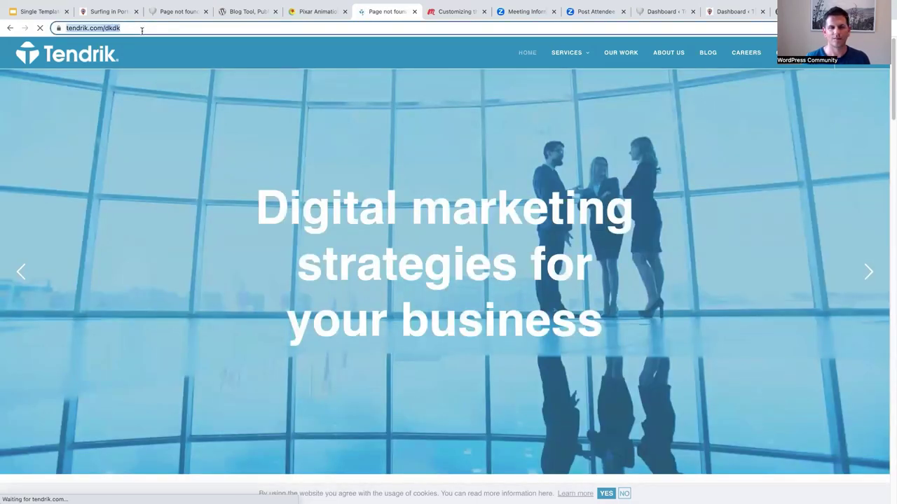
pyautogui.press('Return')
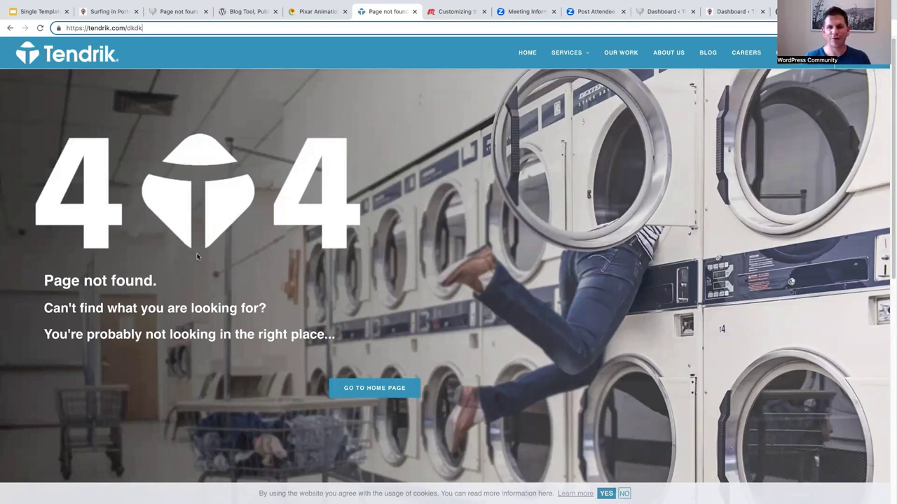
pyautogui.scroll(-3, 74, 161)
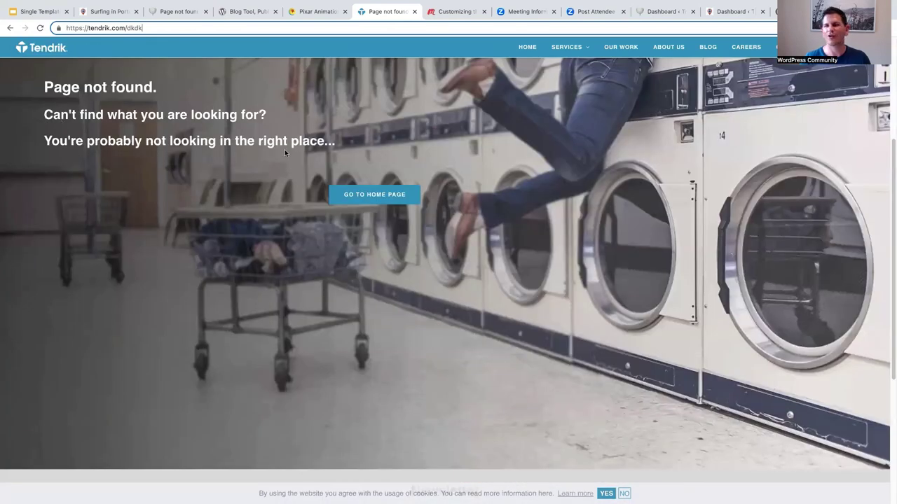
pyautogui.scroll(3, 280, 203)
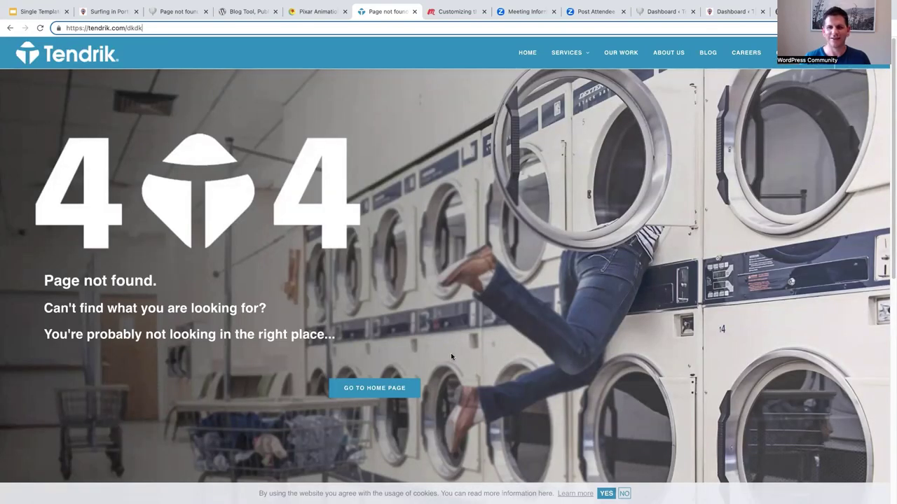
pyautogui.scroll(-1, 451, 358)
pyautogui.scroll(-1, 451, 357)
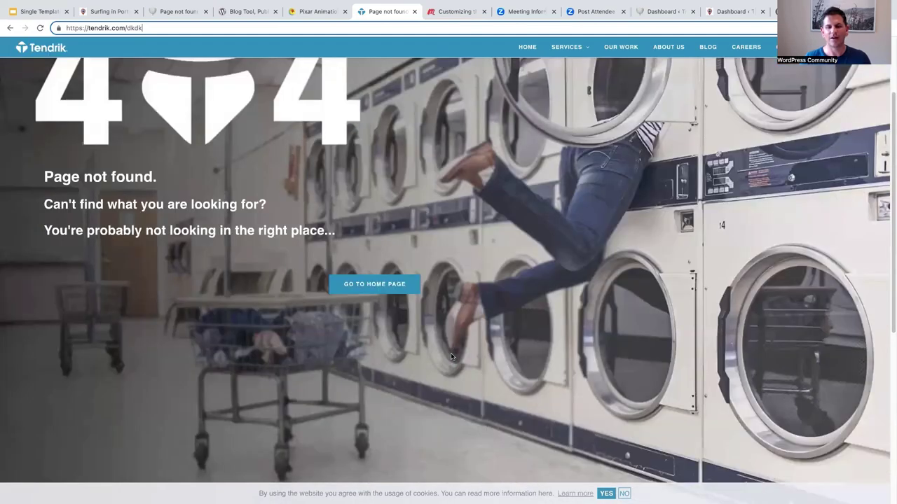
pyautogui.scroll(2, 452, 357)
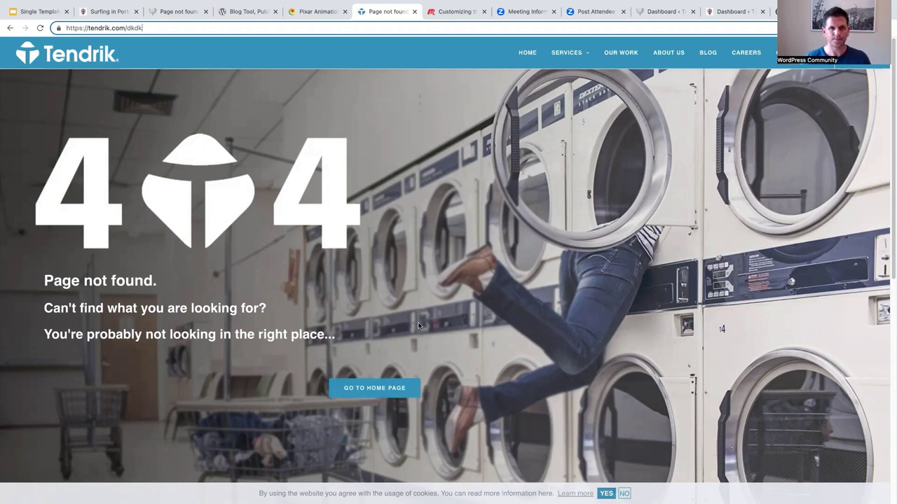
pyautogui.click(177, 14)
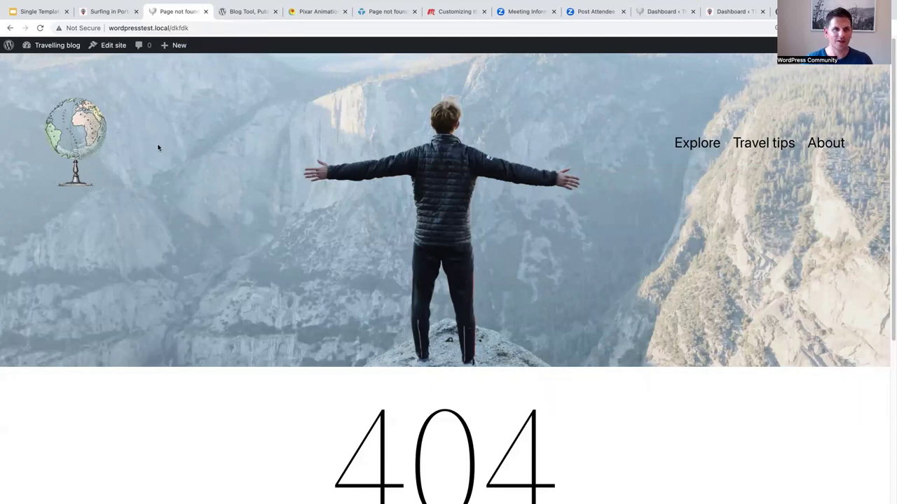
# Return to the Travelling blog's dashboard and open the Site Editor
pyautogui.click(47, 49)
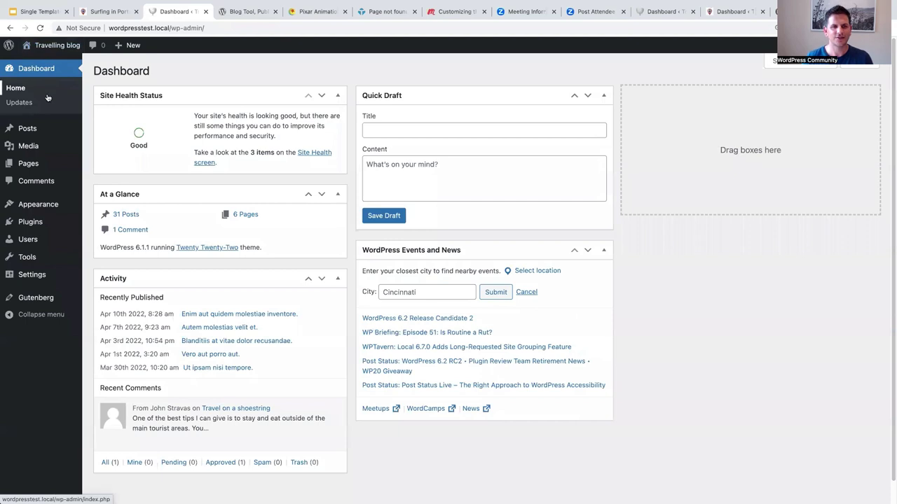
pyautogui.moveTo(33, 208)
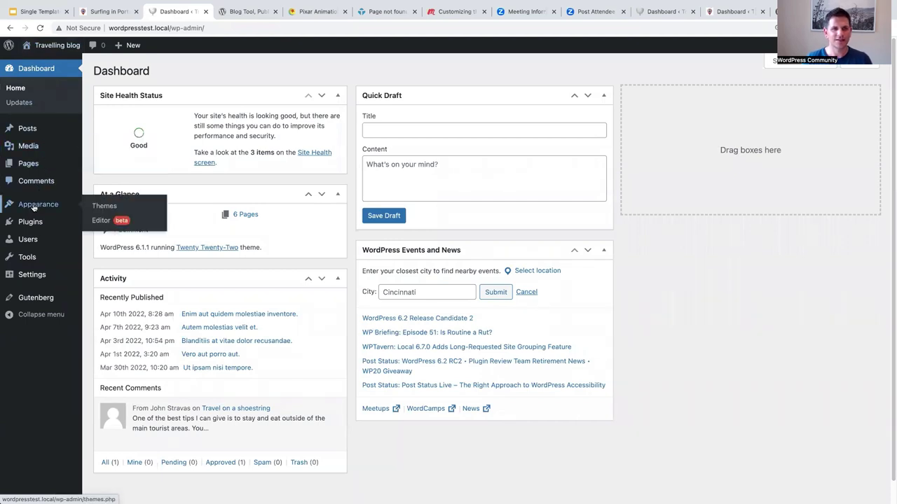
pyautogui.click(101, 223)
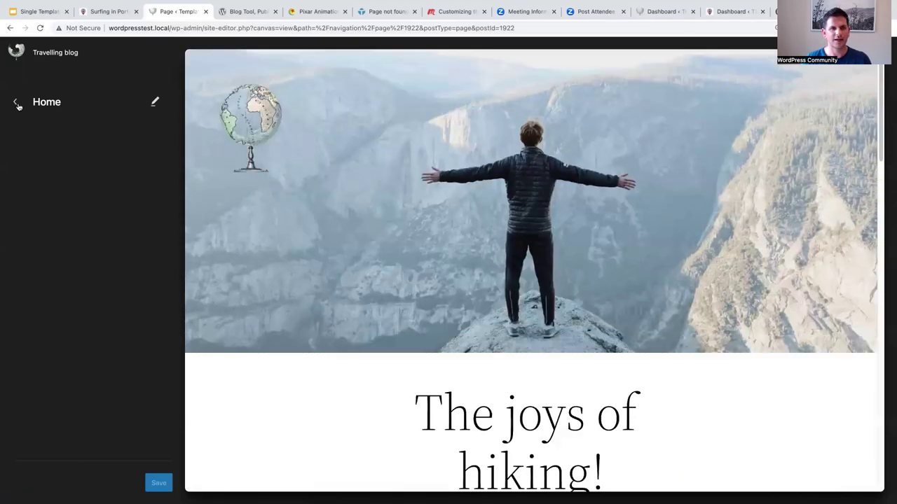
# Find the 404 template among the site's templates, preview it and open it for editing
pyautogui.click(18, 104)
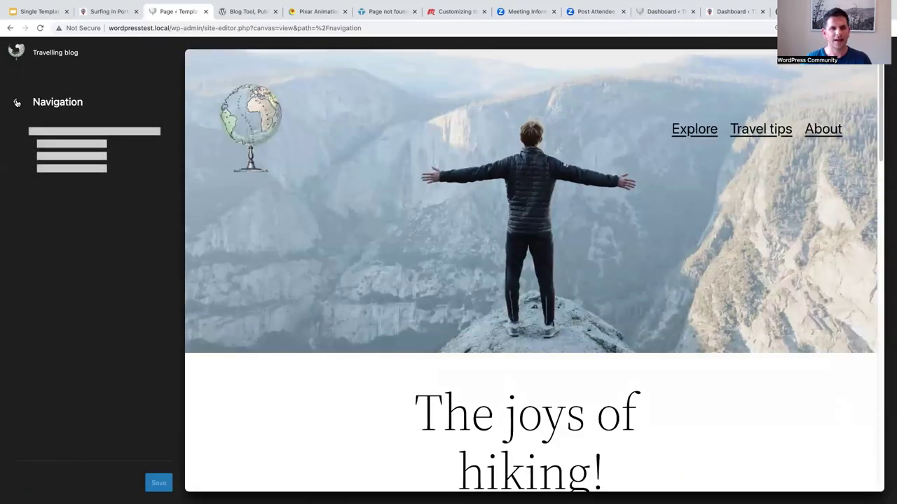
pyautogui.click(17, 103)
pyautogui.click(60, 158)
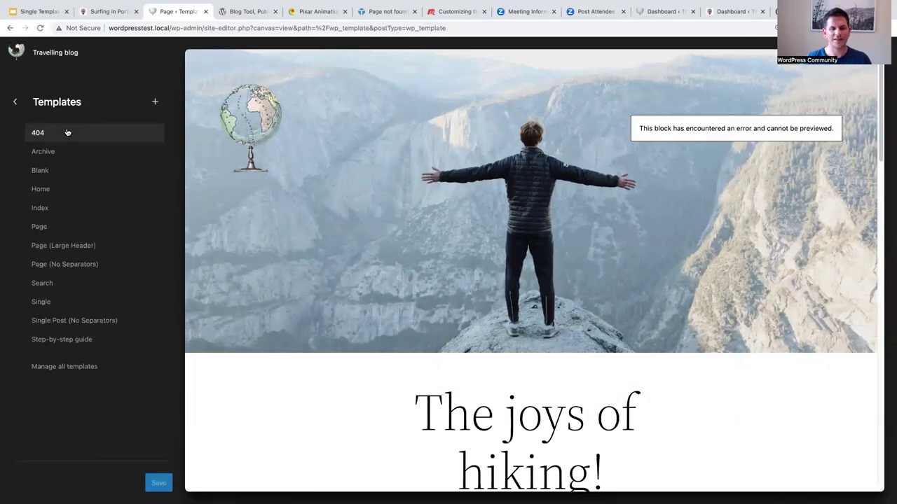
pyautogui.click(65, 137)
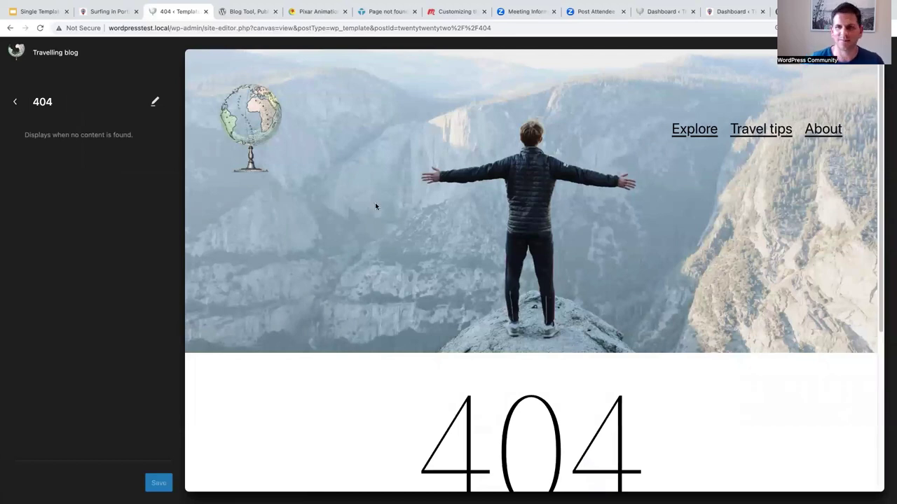
pyautogui.scroll(-5, 377, 210)
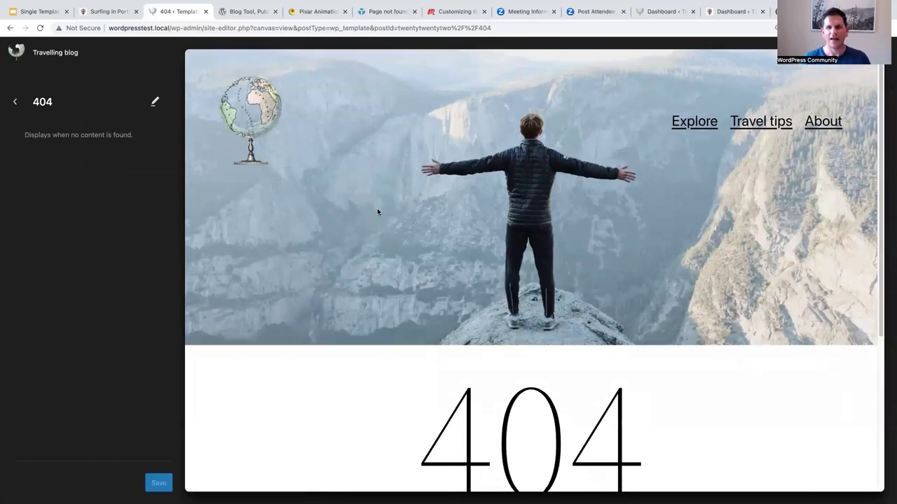
pyautogui.scroll(5, 377, 213)
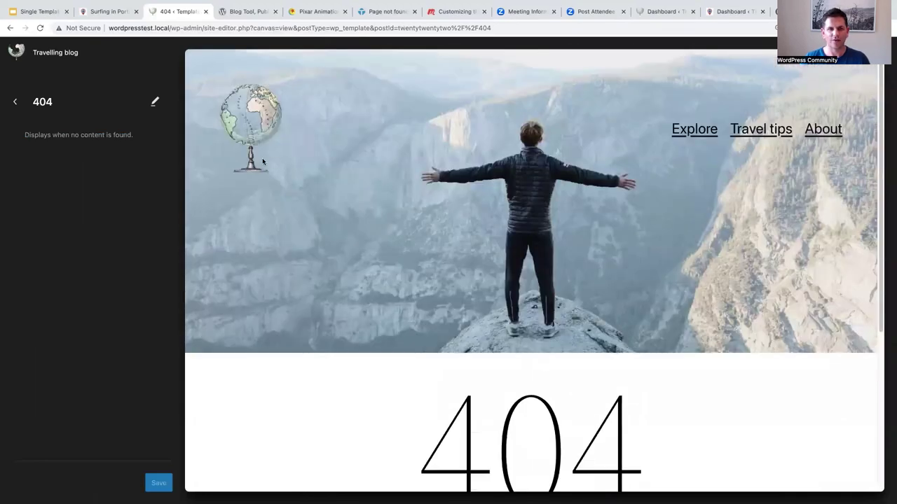
pyautogui.click(312, 189)
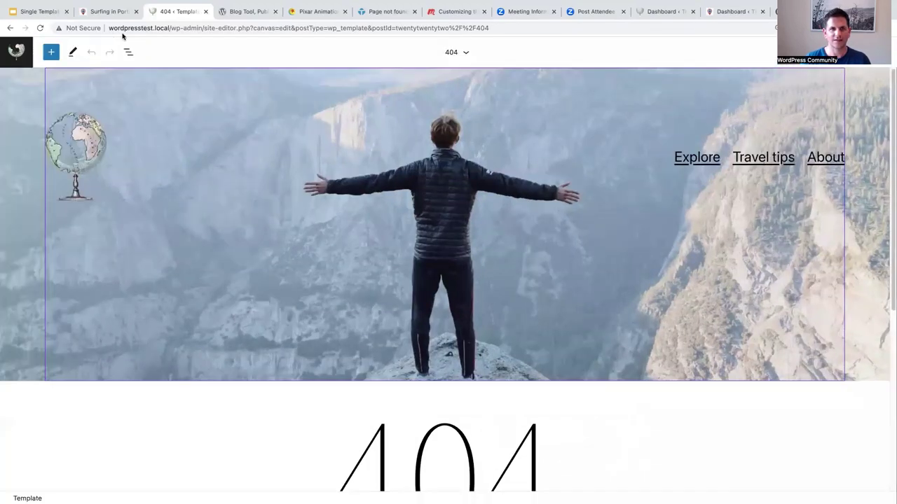
# Remove the Header and the Group block from the 404 template, keeping only the Footer
pyautogui.click(128, 53)
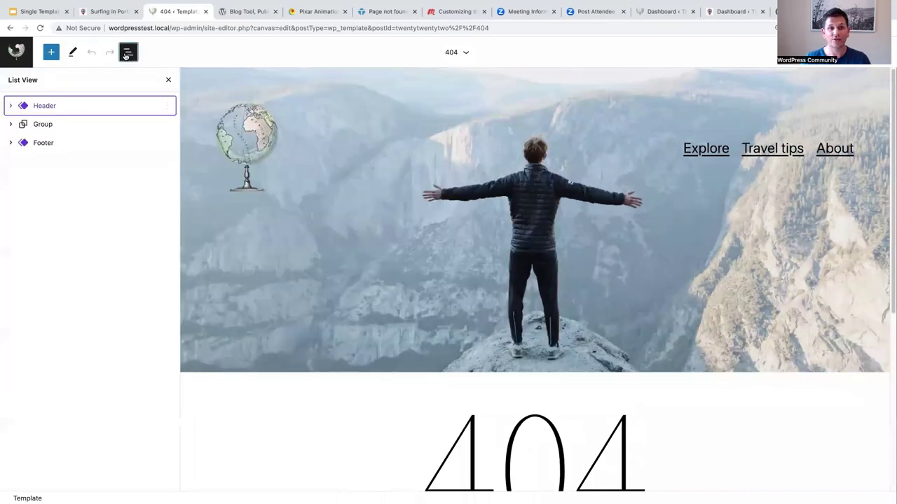
pyautogui.click(167, 107)
pyautogui.click(194, 343)
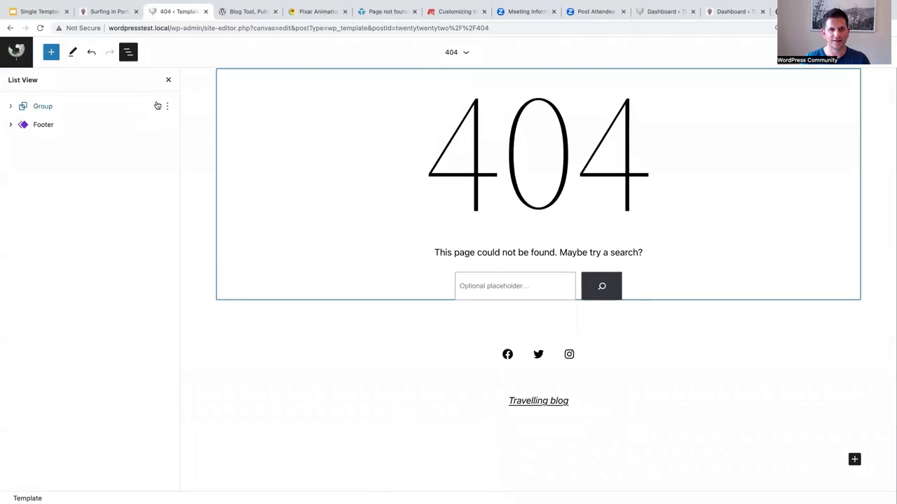
pyautogui.click(168, 106)
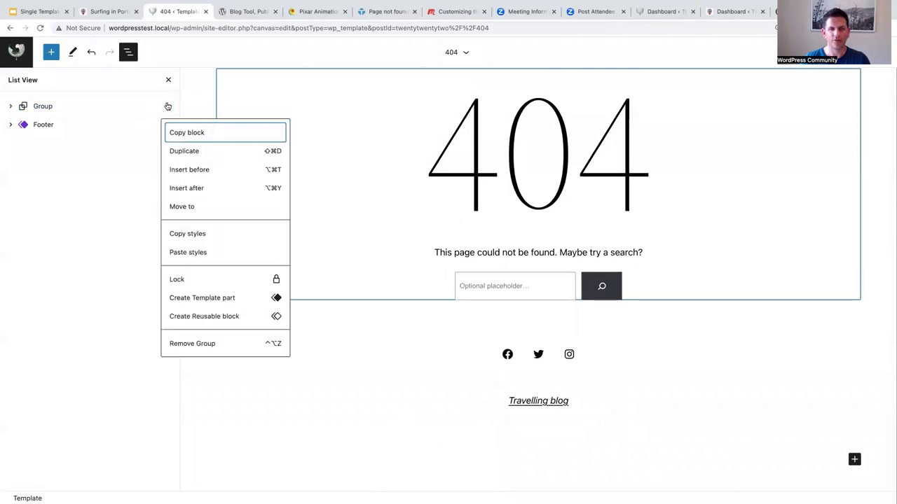
pyautogui.click(196, 343)
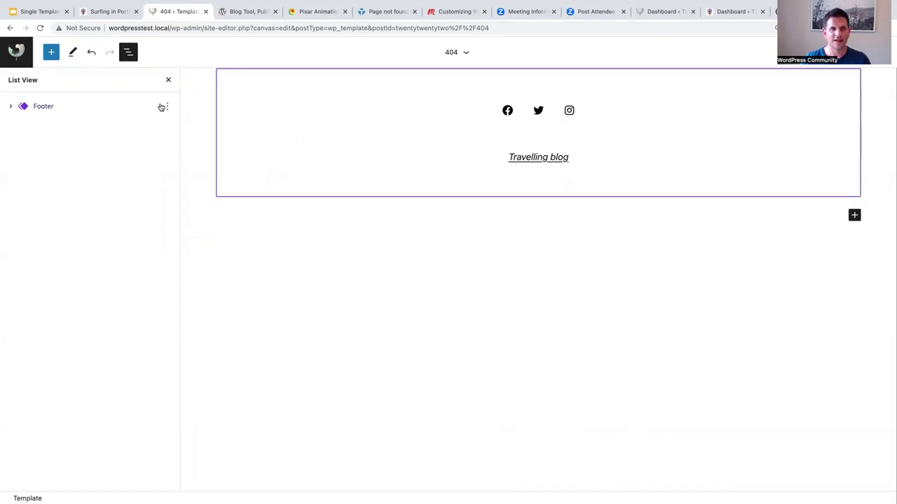
# Insert a Cover block before the Footer in the 404 template
pyautogui.click(166, 108)
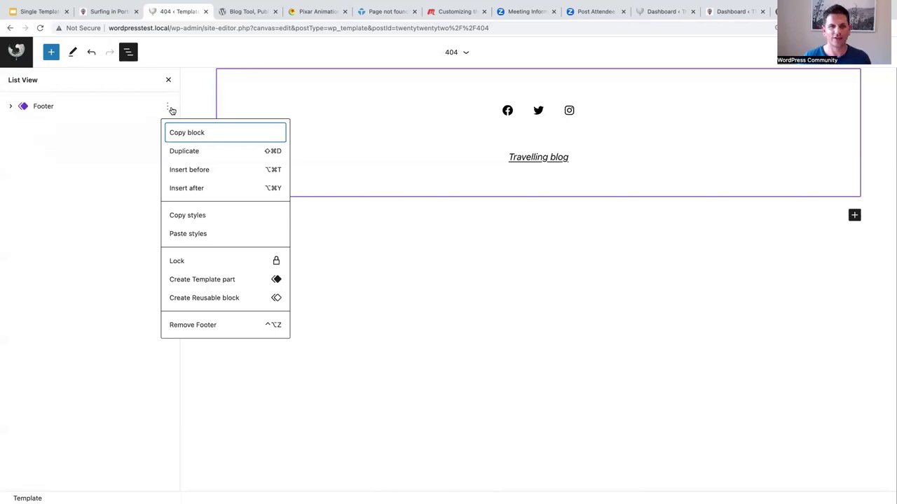
pyautogui.click(201, 171)
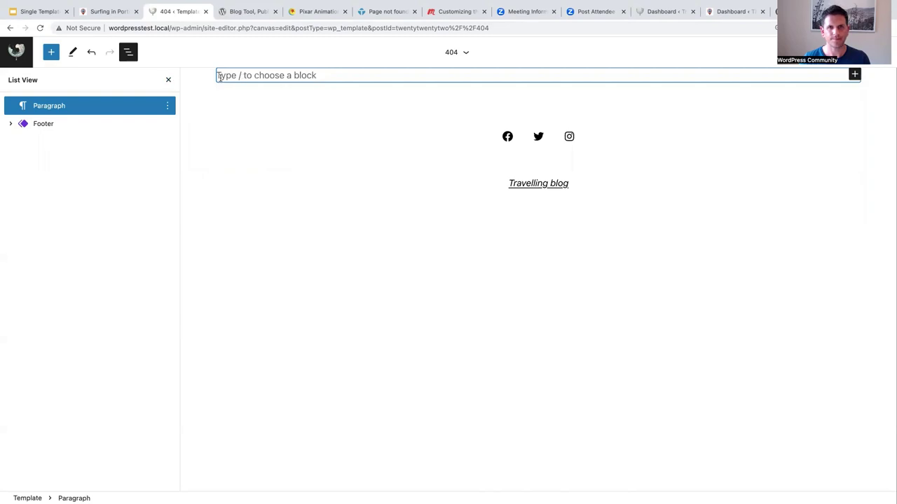
pyautogui.click(168, 81)
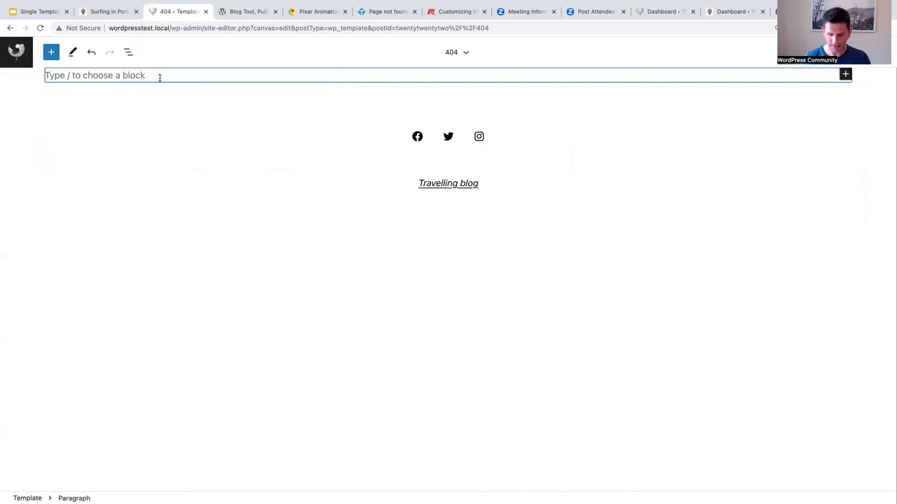
pyautogui.write('/cover')
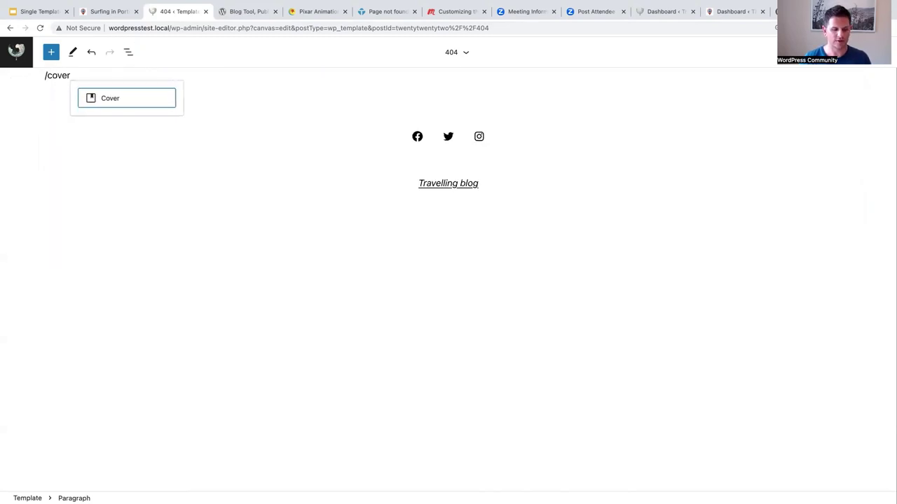
pyautogui.click(116, 101)
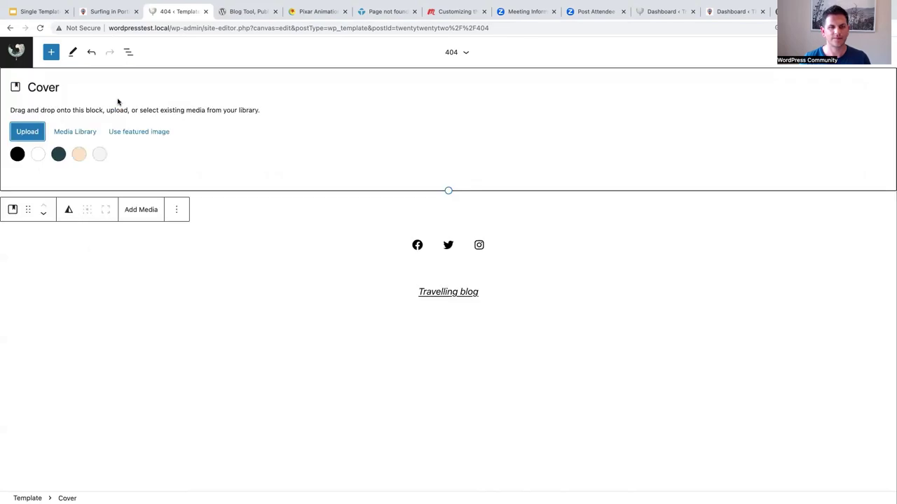
# Set the blue floating astronaut image from the Media Library as the Cover block's background
pyautogui.click(75, 137)
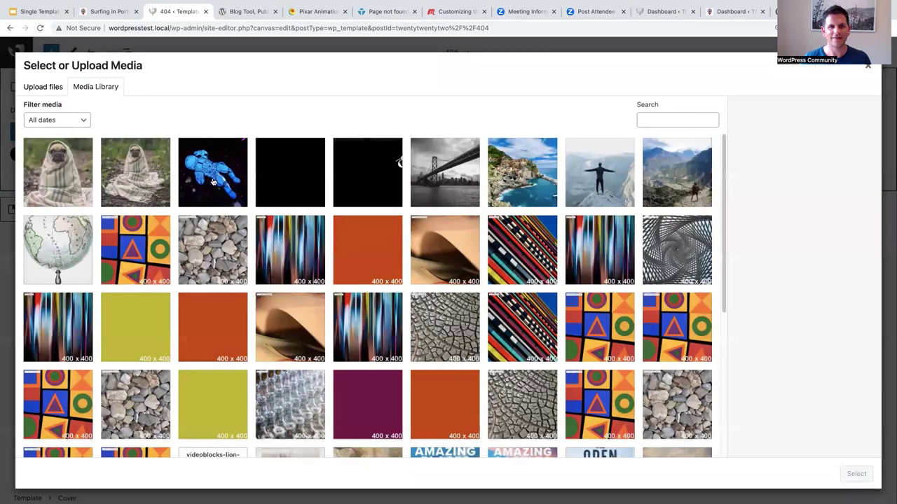
pyautogui.click(207, 177)
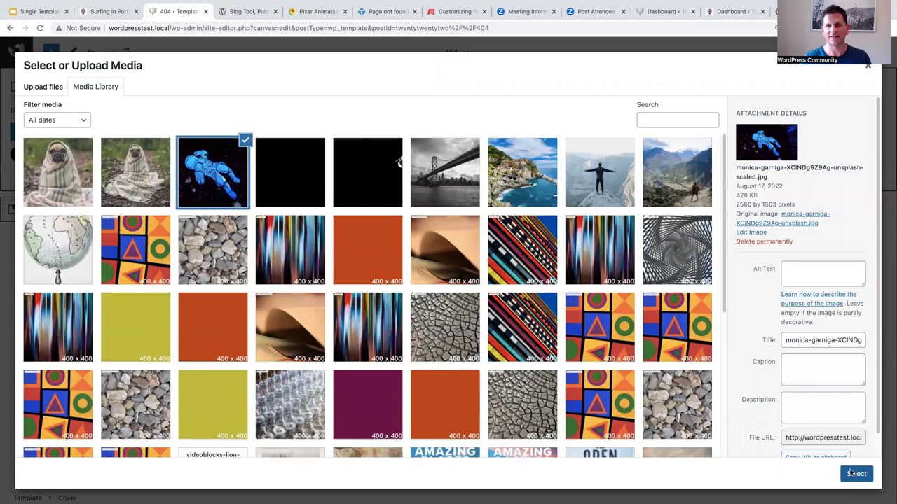
pyautogui.click(855, 474)
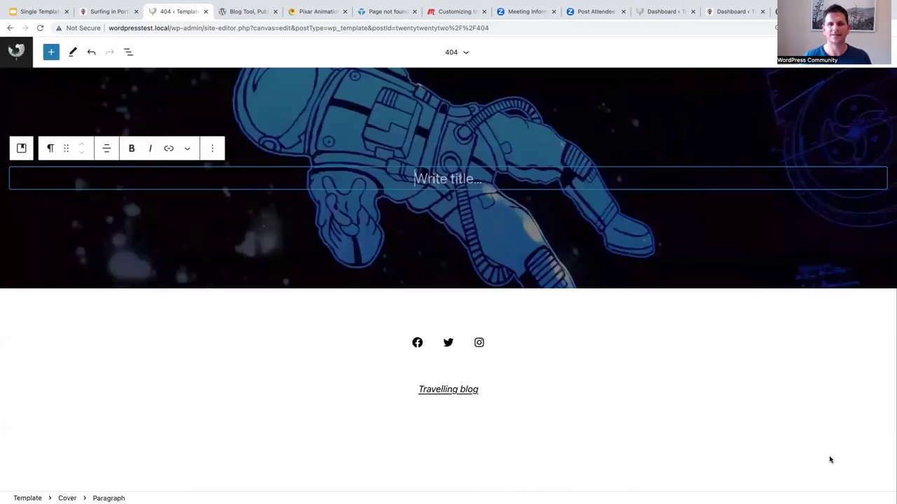
# Try stretching the astronaut cover by hand to fill the canvas height, and undo the resize
pyautogui.click(80, 232)
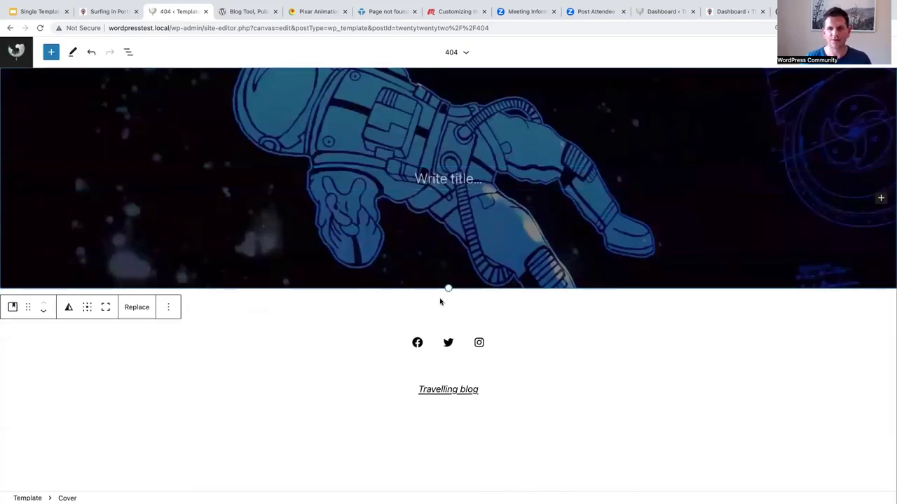
pyautogui.moveTo(451, 283); pyautogui.dragTo(445, 491)
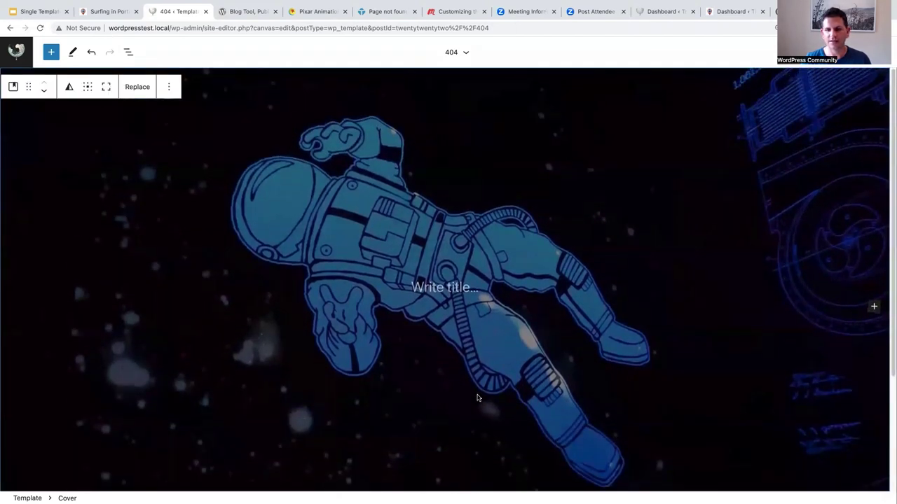
pyautogui.scroll(-2, 447, 455)
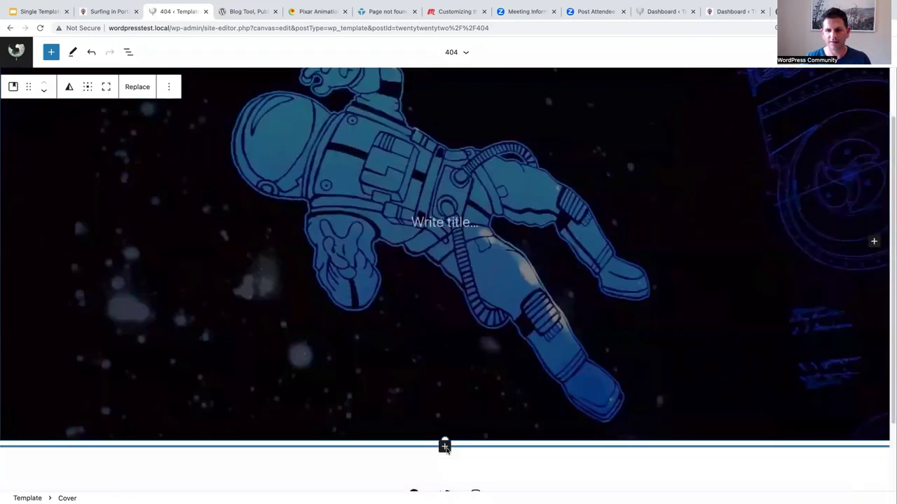
pyautogui.click(444, 448)
pyautogui.scroll(4, 430, 356)
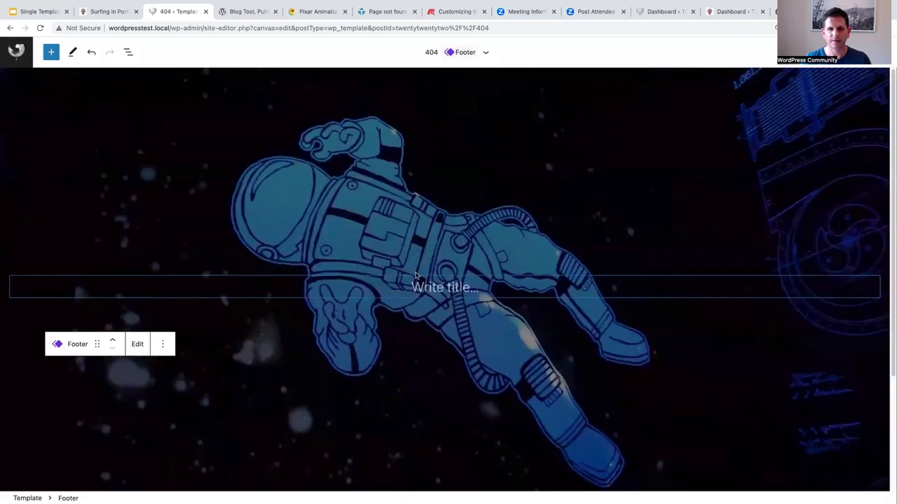
pyautogui.click(91, 52)
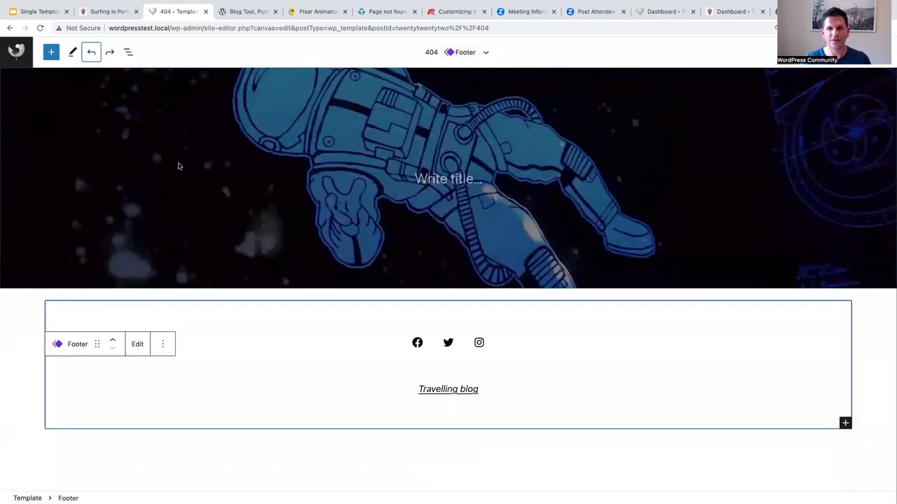
# Set the astronaut cover to full height and insert a Columns block with the 50 / 50 variation inside it
pyautogui.click(136, 108)
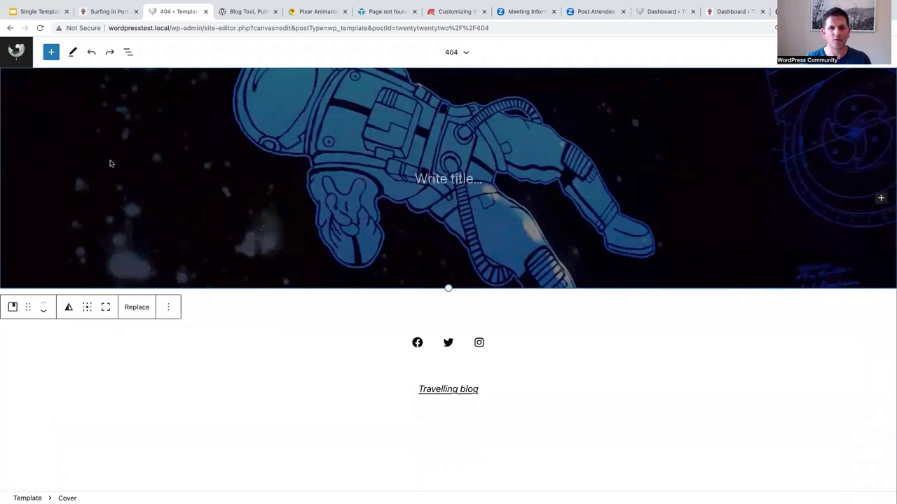
pyautogui.click(106, 309)
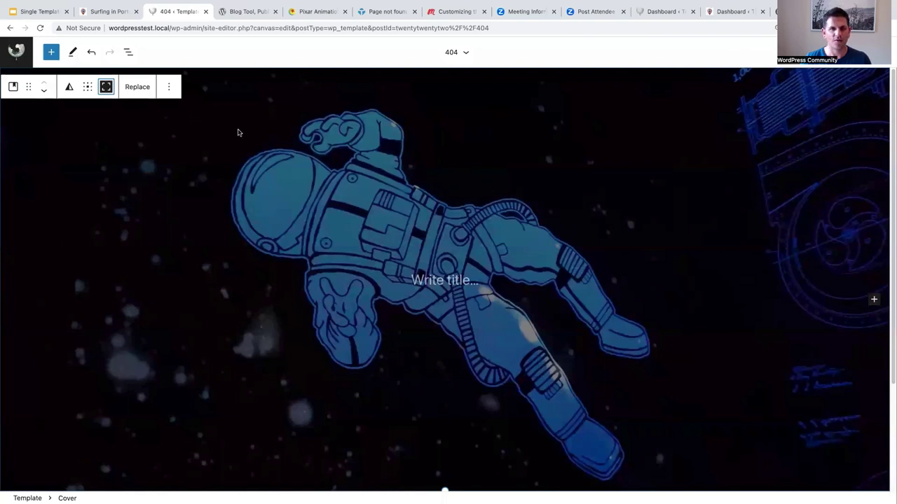
pyautogui.click(426, 280)
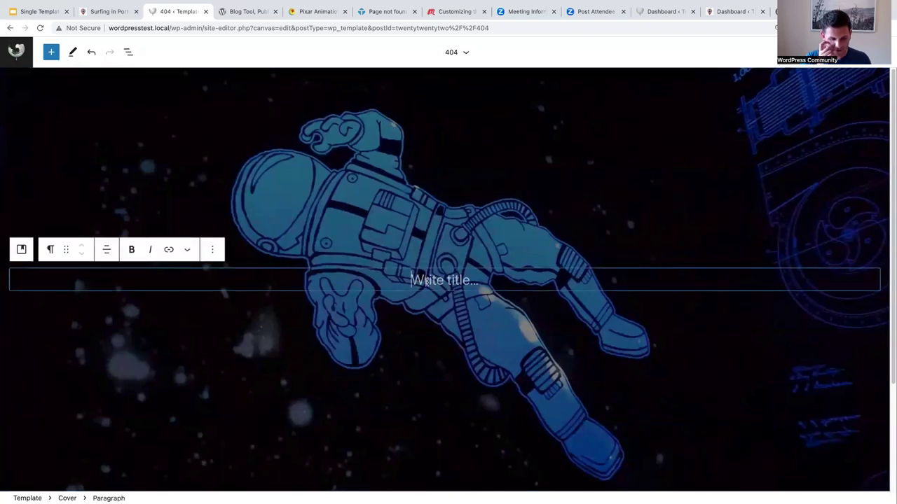
pyautogui.write('/column')
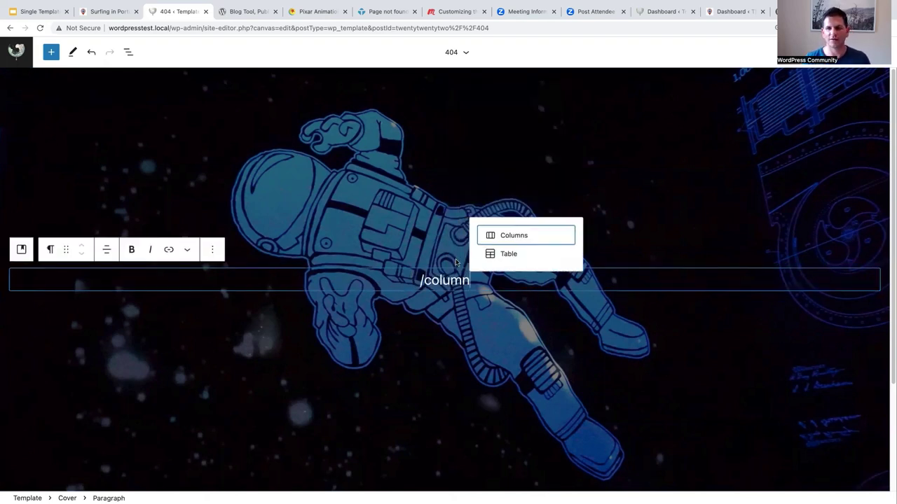
pyautogui.click(518, 235)
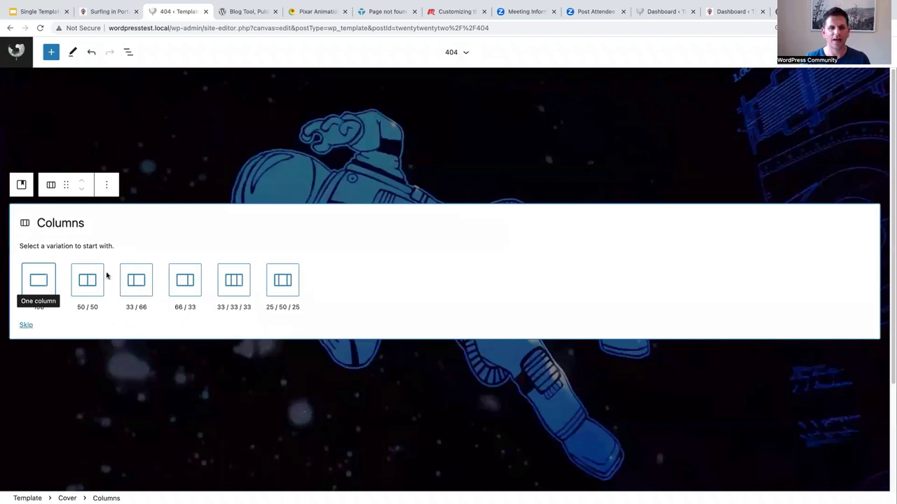
pyautogui.click(87, 280)
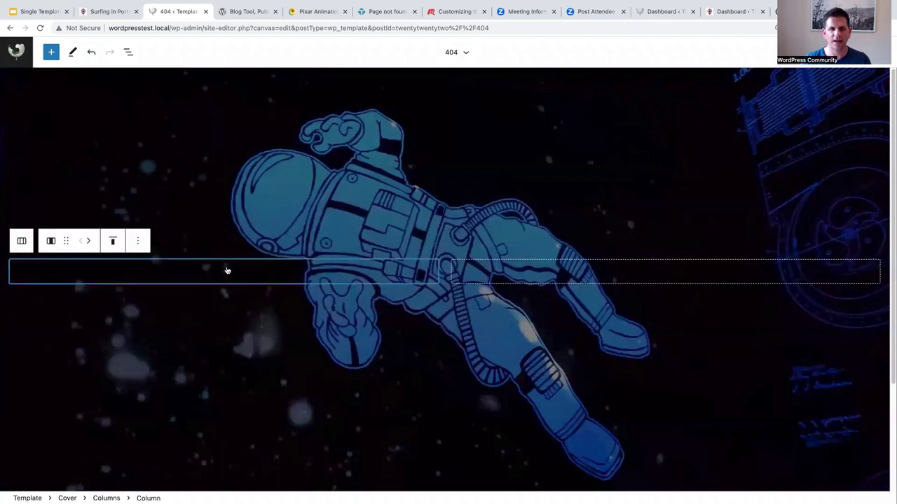
# Add a paragraph in the first column reading "Keep calm, and make sure you watch your oxygen levels!"
pyautogui.click(224, 271)
pyautogui.click(168, 361)
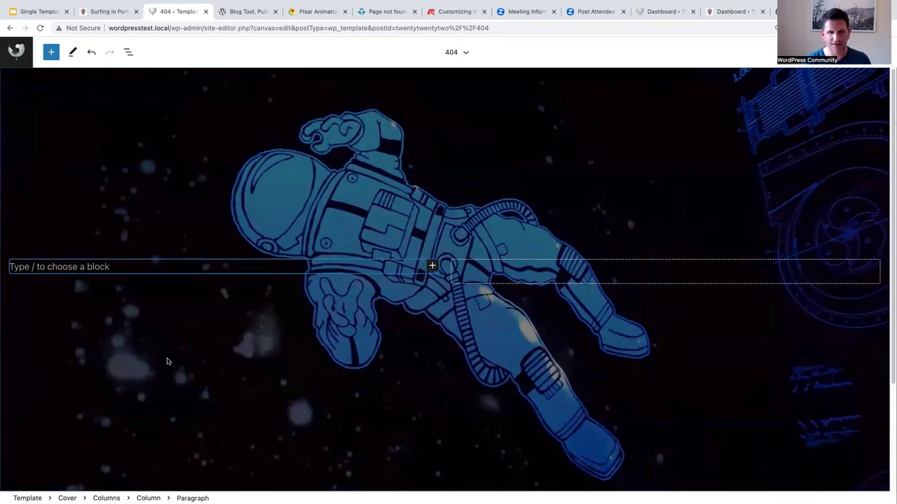
pyautogui.write('K')
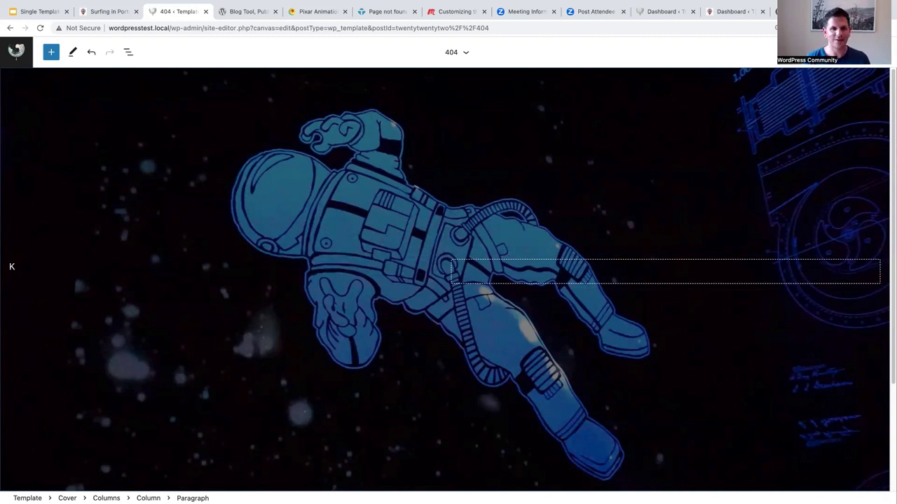
pyautogui.write('eep calm')
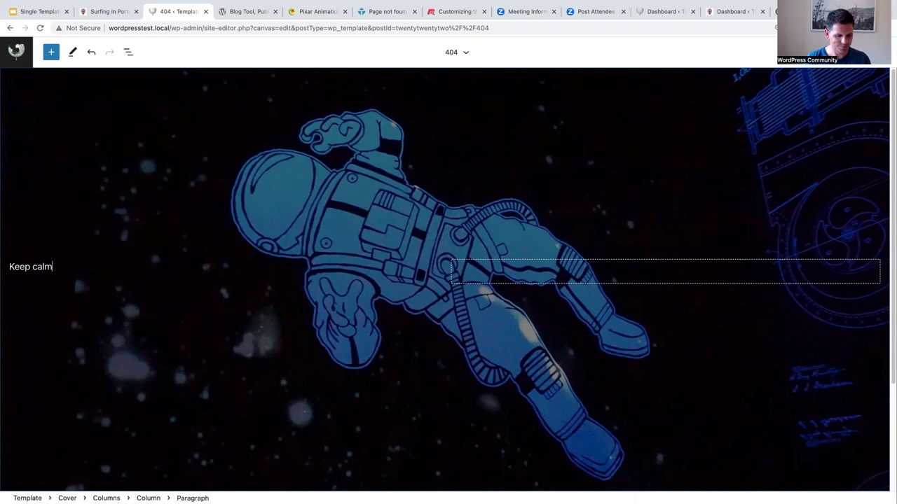
pyautogui.write(', and make sure you watch your ')
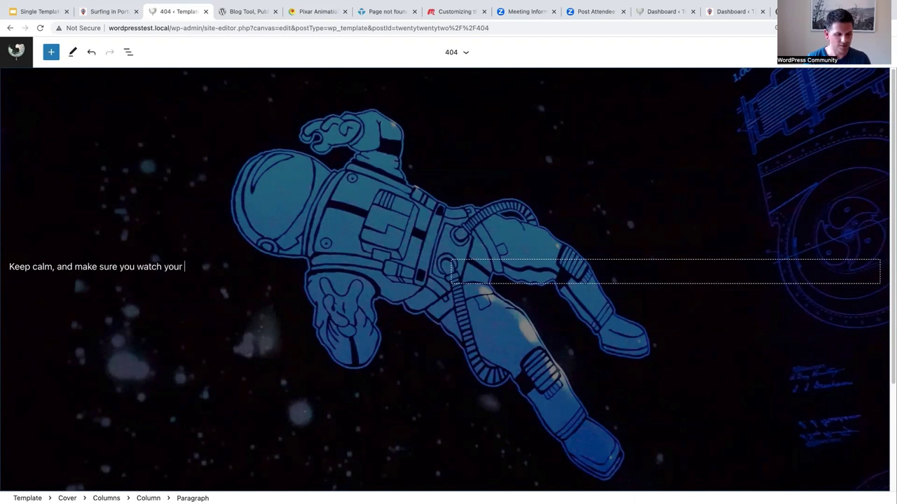
pyautogui.write('oxygen l')
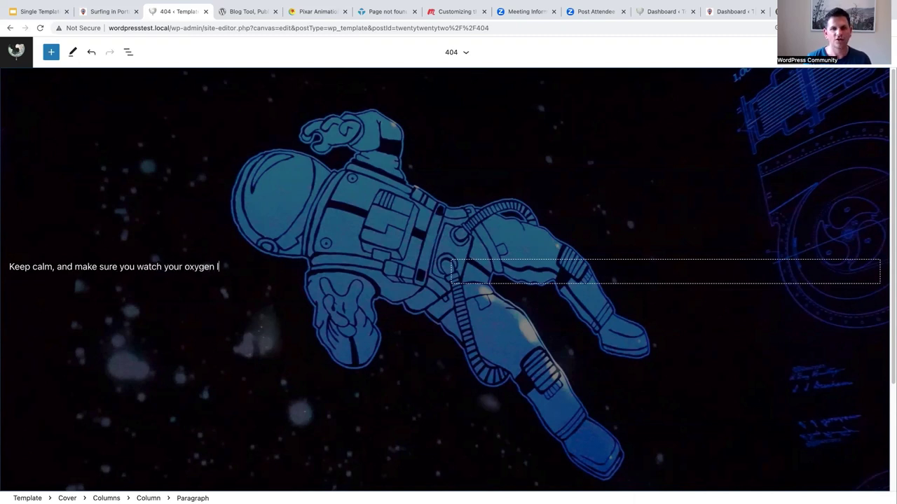
pyautogui.write('evels!')
# Set the oxygen levels paragraph to a custom font size of 40 px in the block settings
pyautogui.moveTo(250, 267); pyautogui.dragTo(10, 261)
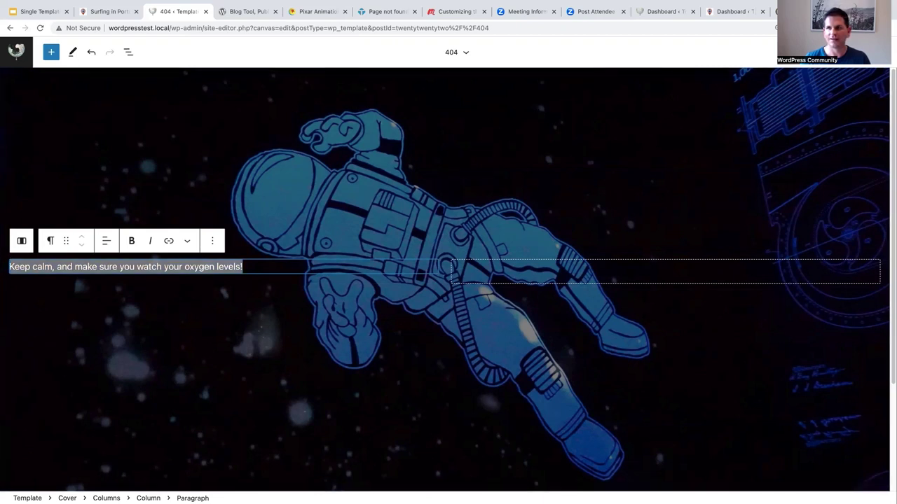
pyautogui.hotkey('ctrl', 'shift', ',')
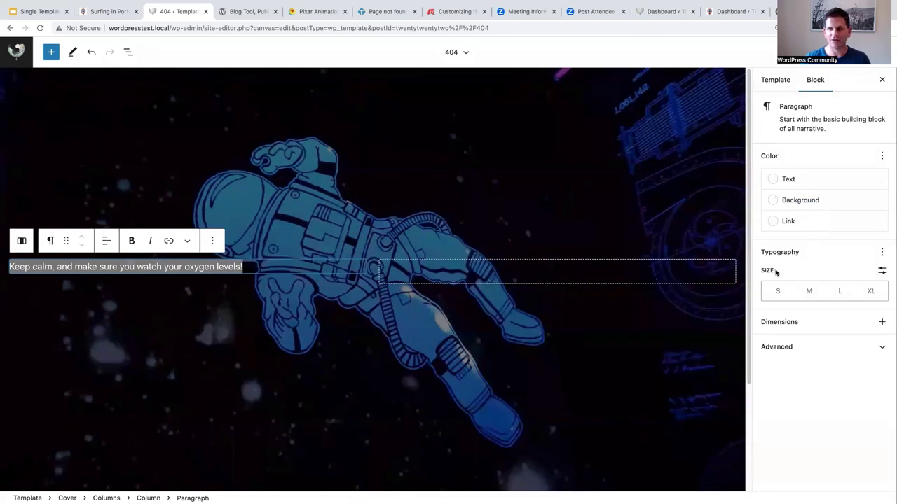
pyautogui.click(882, 272)
pyautogui.click(787, 294)
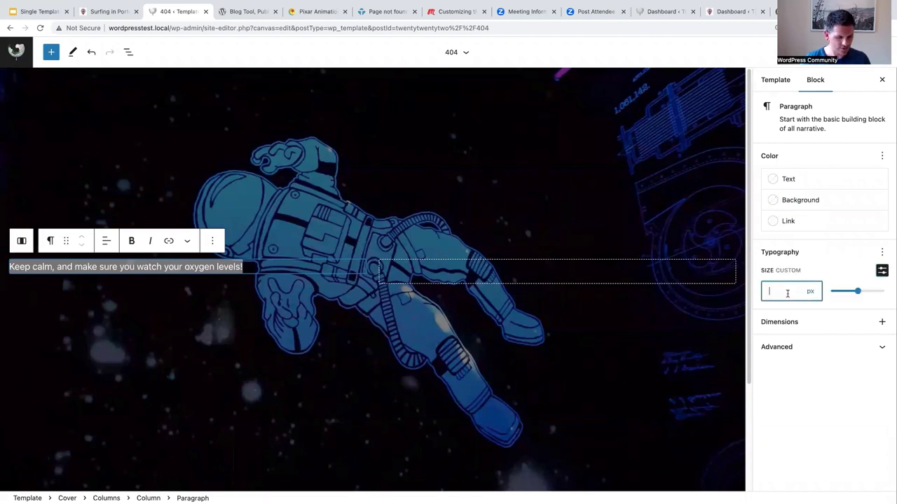
pyautogui.write('40')
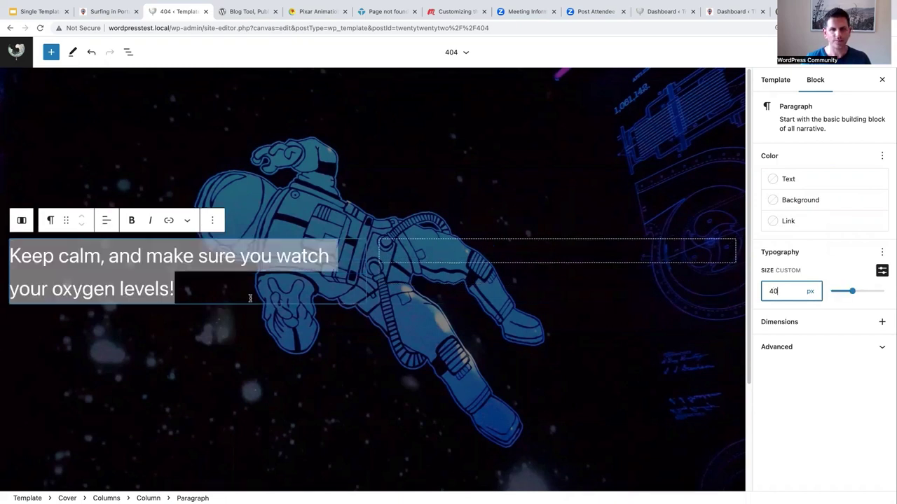
# Insert a Buttons block below the paragraph with a button labelled "TAKE ME HOME" in bold
pyautogui.click(228, 295)
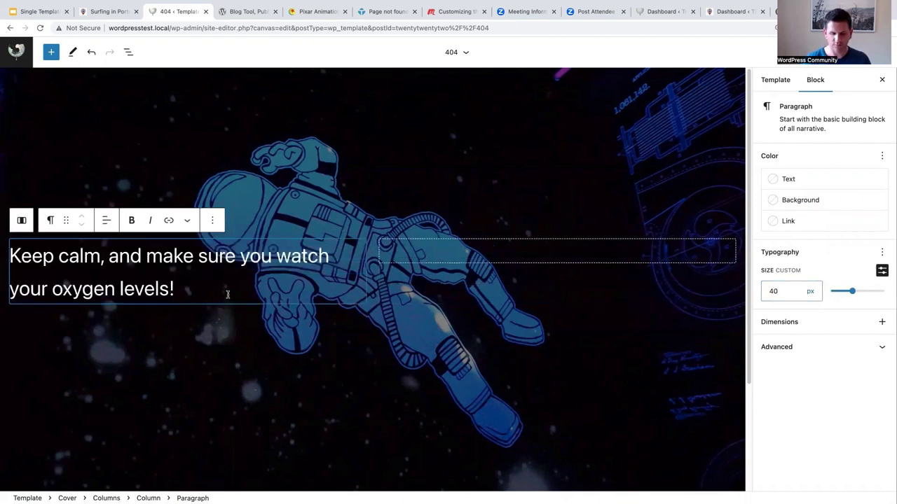
pyautogui.press('Return')
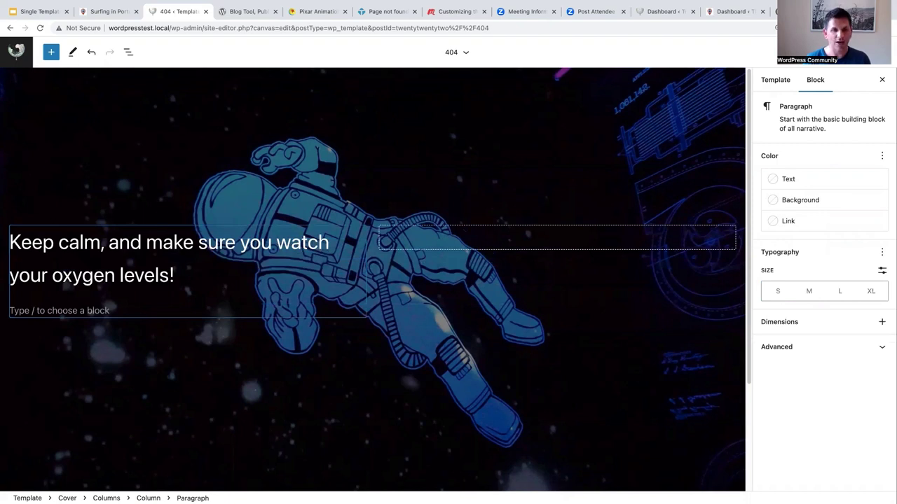
pyautogui.write('/')
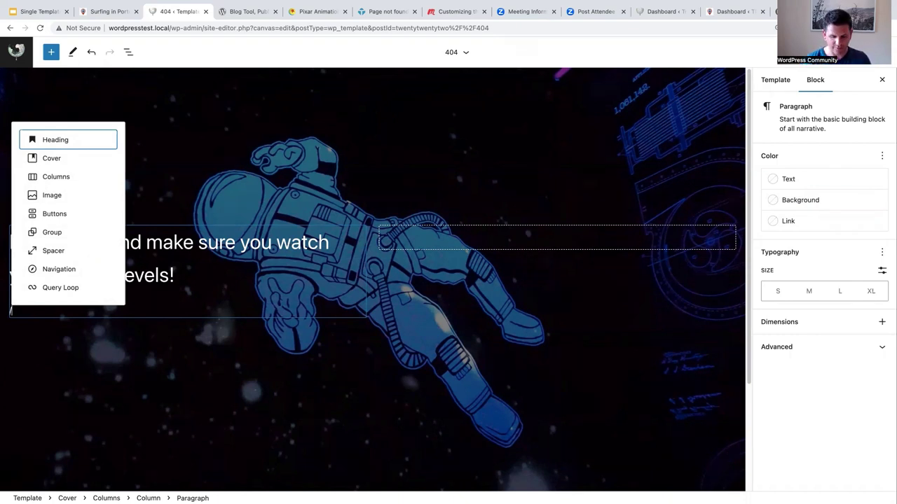
pyautogui.write('butt')
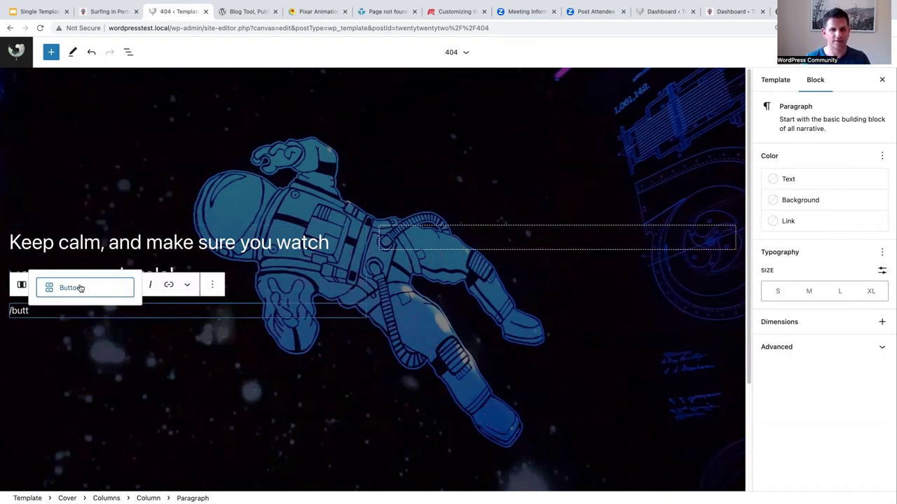
pyautogui.click(80, 288)
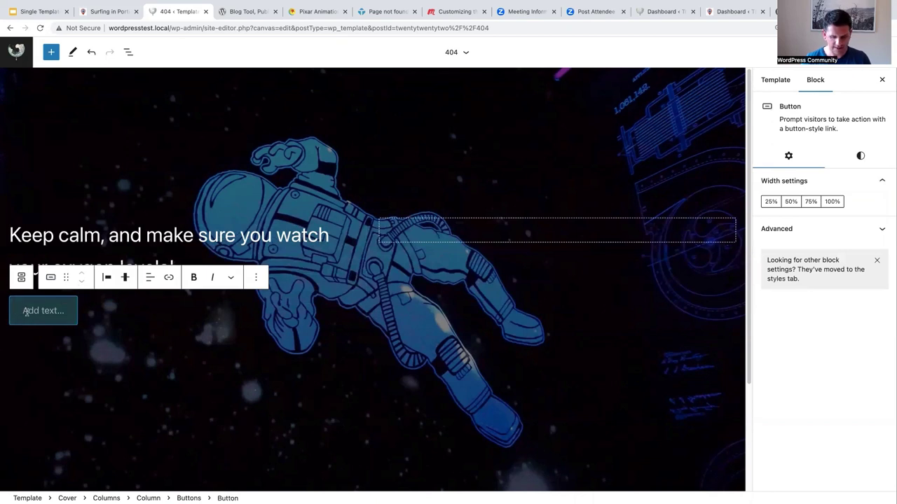
pyautogui.write('TAKE ME HOME')
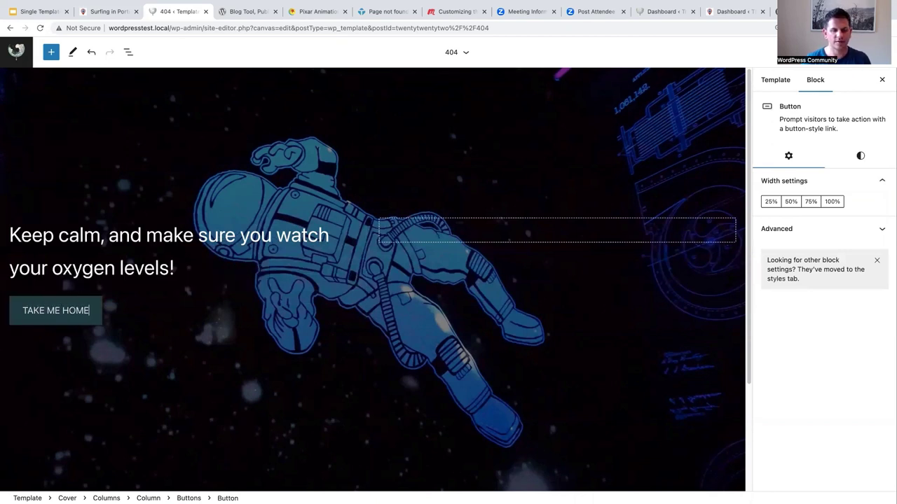
pyautogui.moveTo(90, 311); pyautogui.dragTo(15, 311)
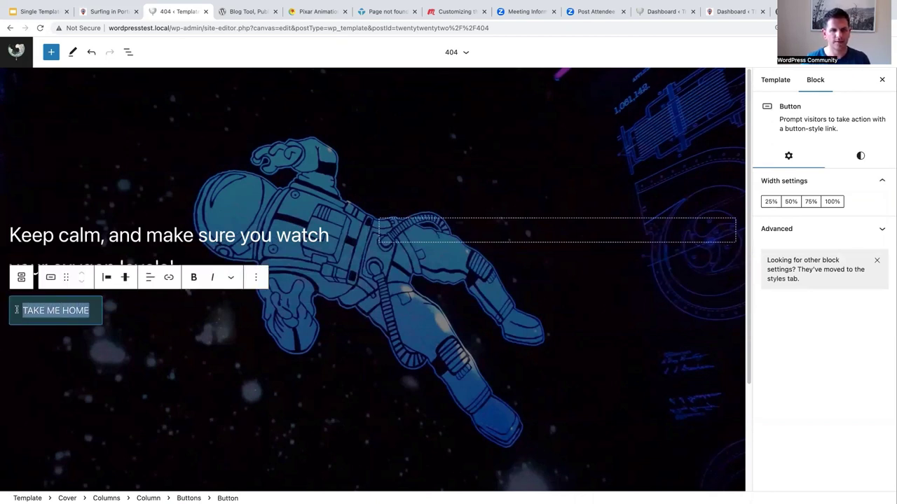
pyautogui.click(194, 277)
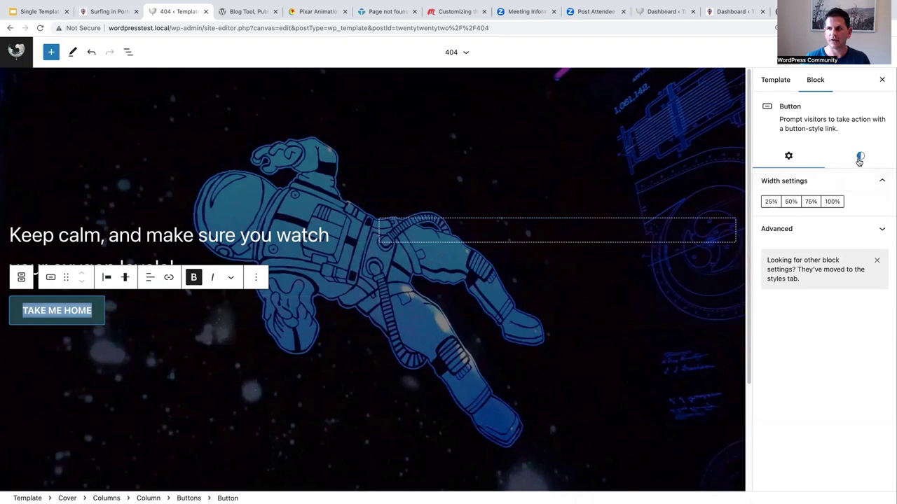
# Give the TAKE ME HOME button a white background and black text from the theme colors
pyautogui.click(860, 156)
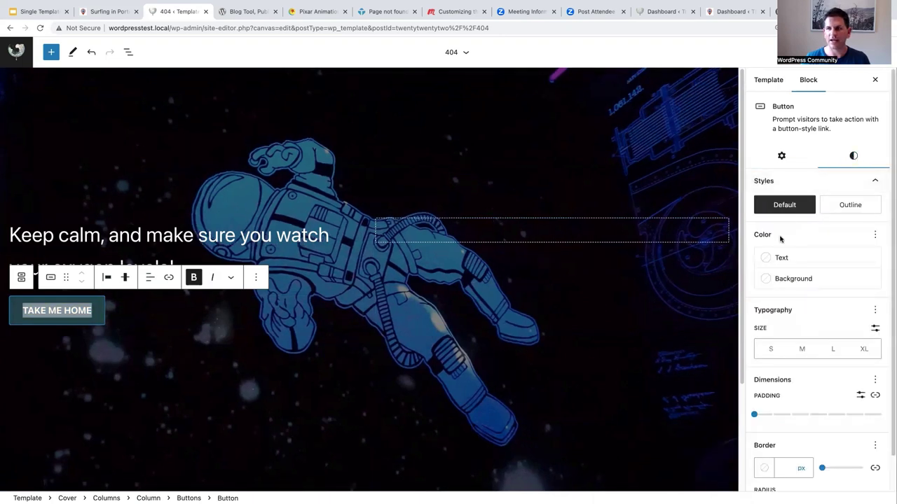
pyautogui.click(787, 281)
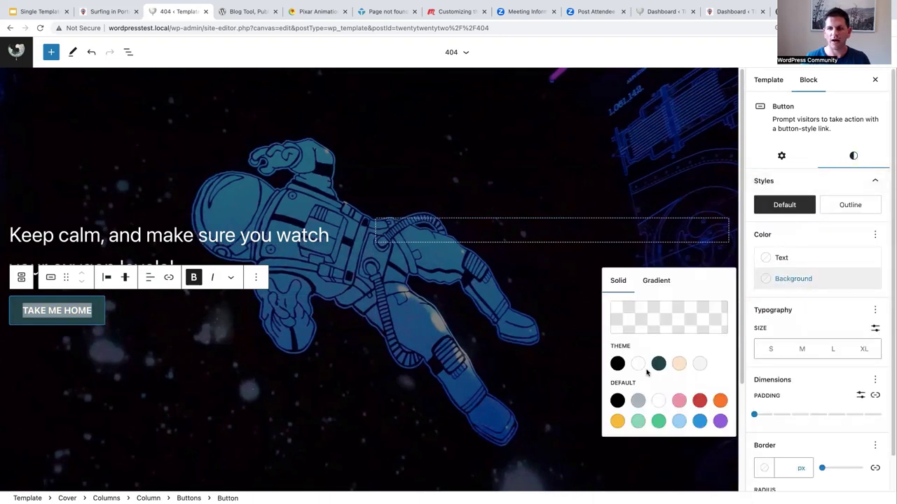
pyautogui.click(637, 365)
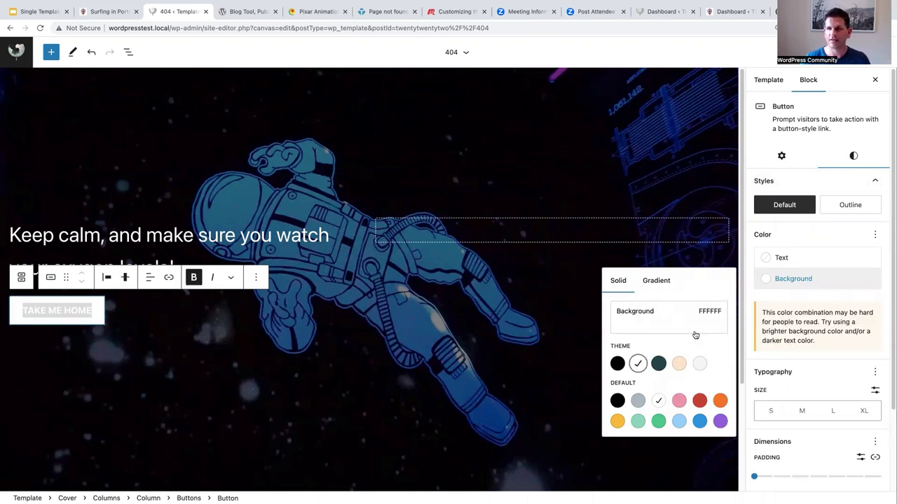
pyautogui.click(789, 264)
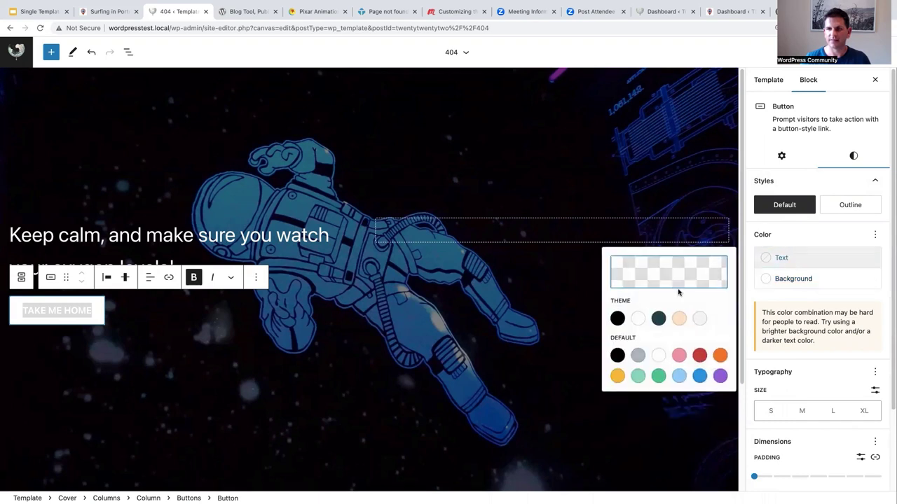
pyautogui.click(617, 319)
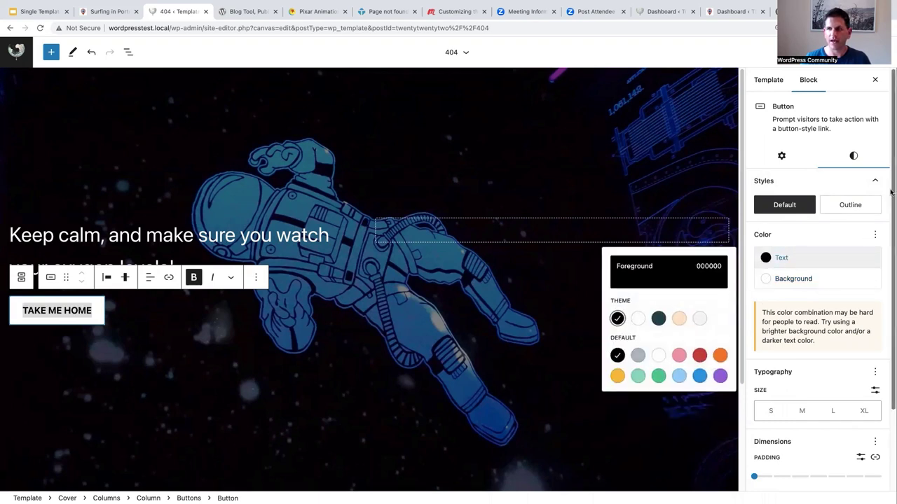
# Round the TAKE ME HOME button's corners with a border radius of 20 px
pyautogui.scroll(-3, 884, 280)
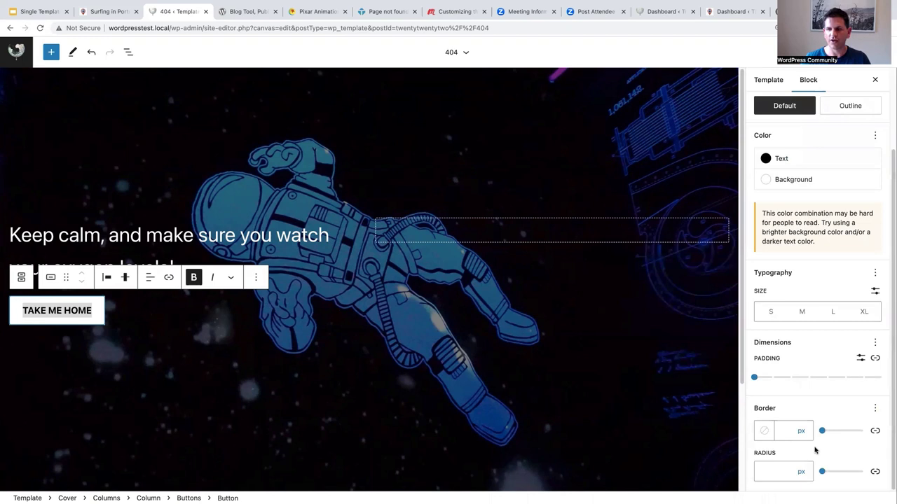
pyautogui.click(773, 470)
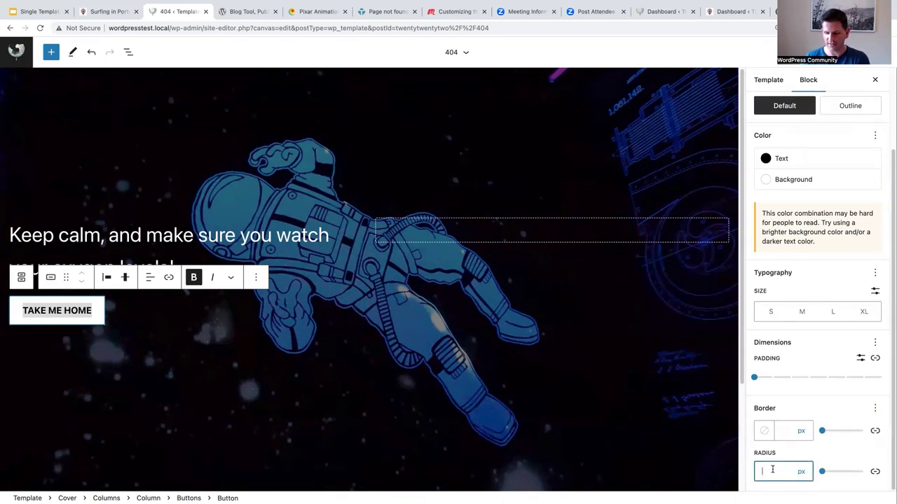
pyautogui.write('10')
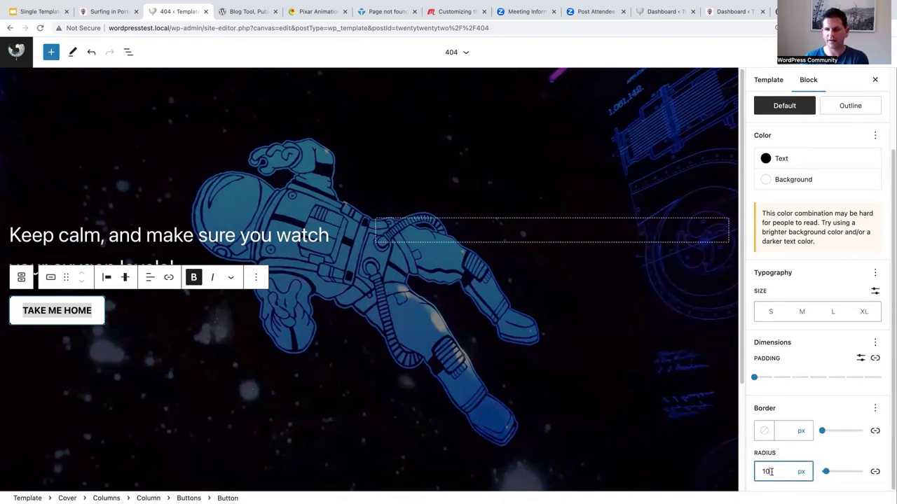
pyautogui.press('BackSpace')
pyautogui.press('BackSpace')
pyautogui.write('20')
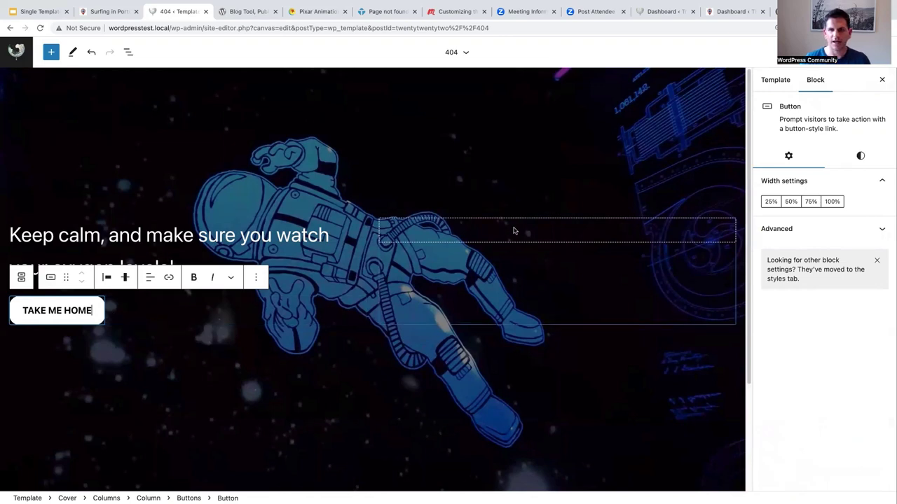
# Examine the template's block structure in List View, expanding Buttons to select the nested Button and its link option, and close the list
pyautogui.click(73, 116)
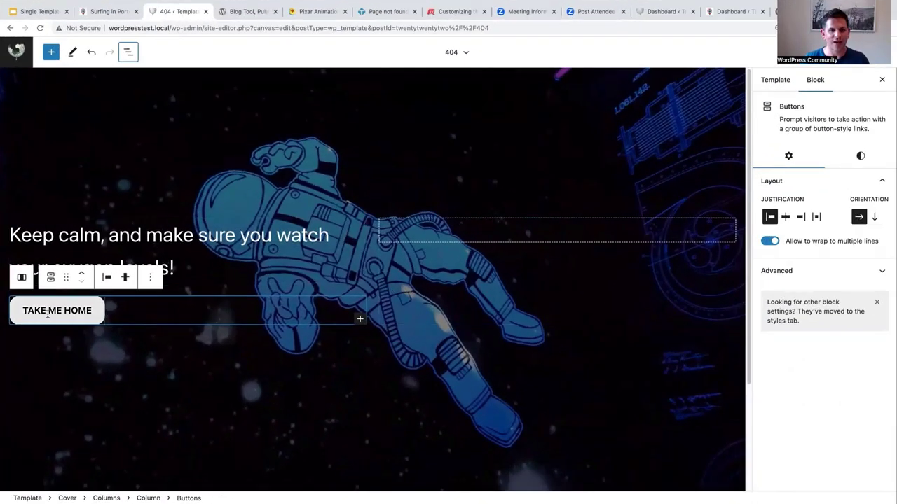
pyautogui.click(129, 52)
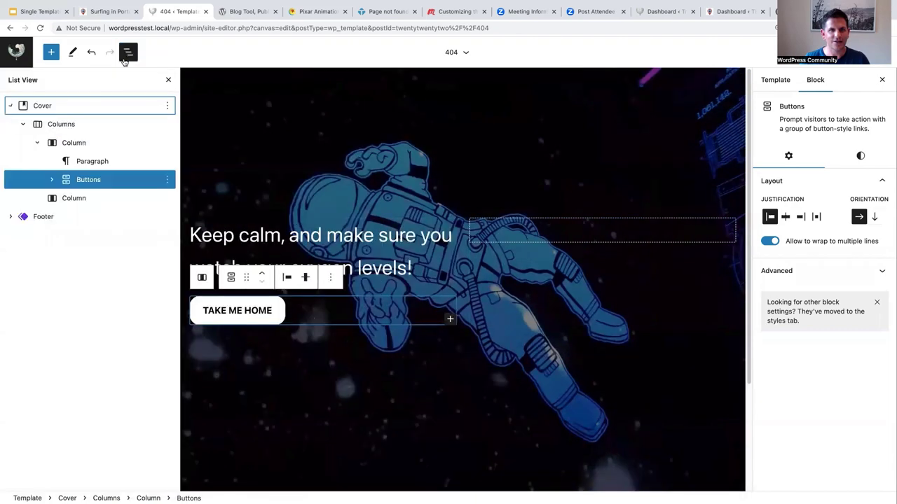
pyautogui.click(67, 198)
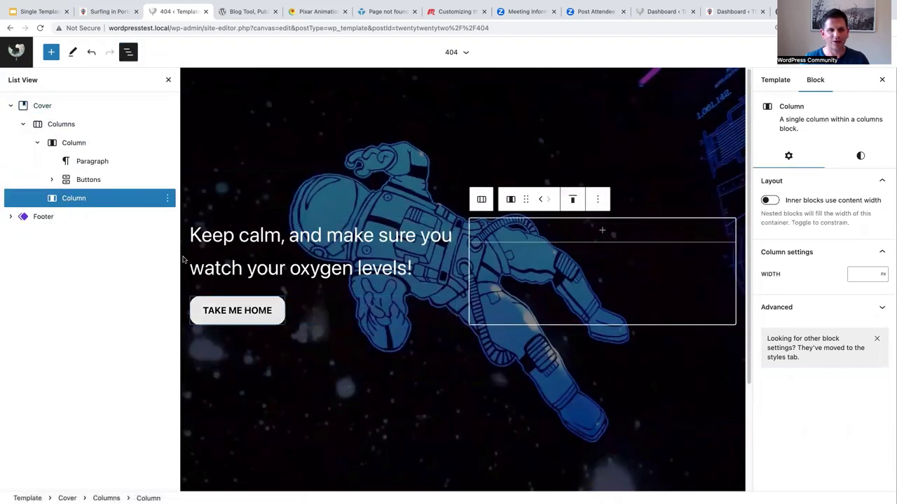
pyautogui.click(90, 179)
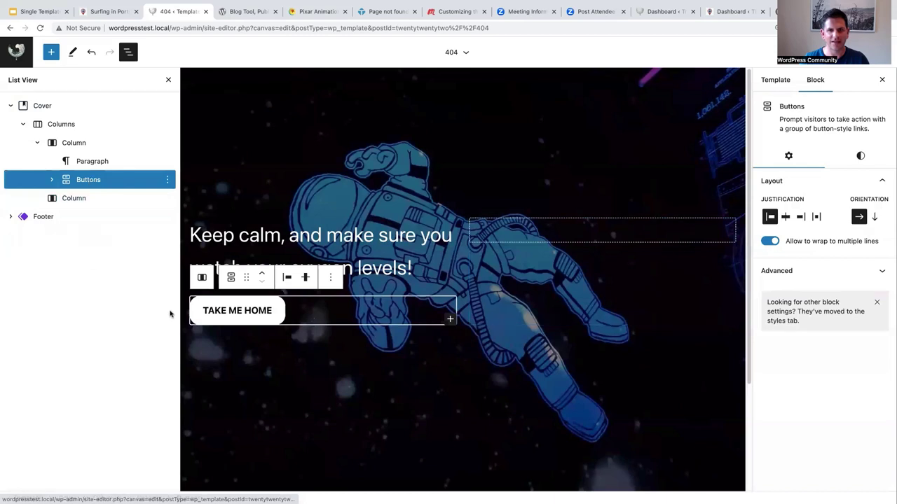
pyautogui.click(50, 180)
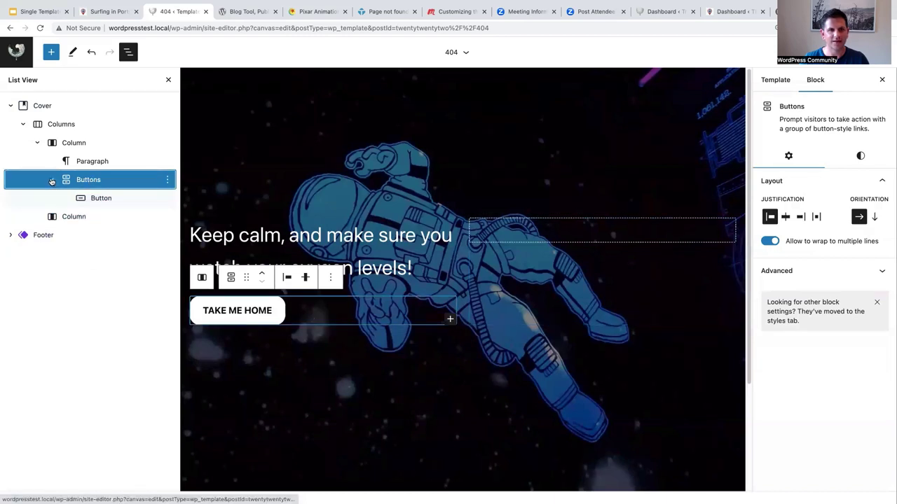
pyautogui.click(101, 198)
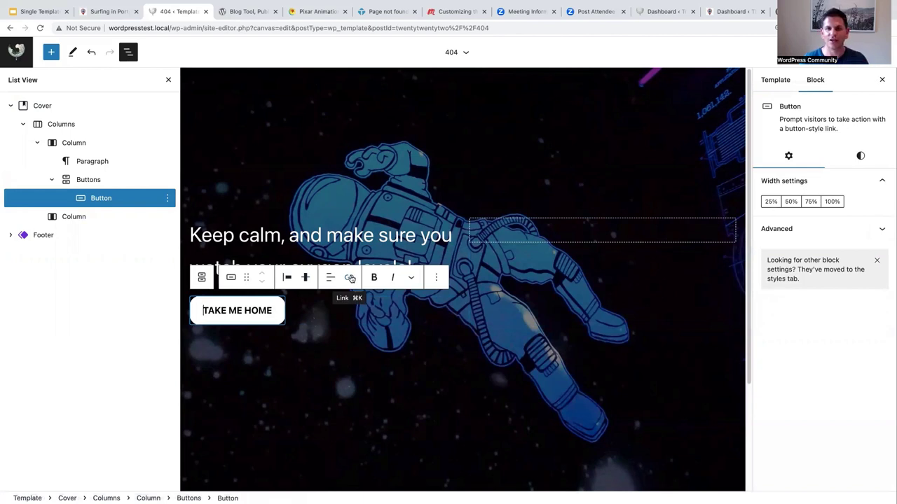
pyautogui.click(168, 80)
# Insert a Navigation block in the empty second column and set its text size to Large
pyautogui.click(464, 236)
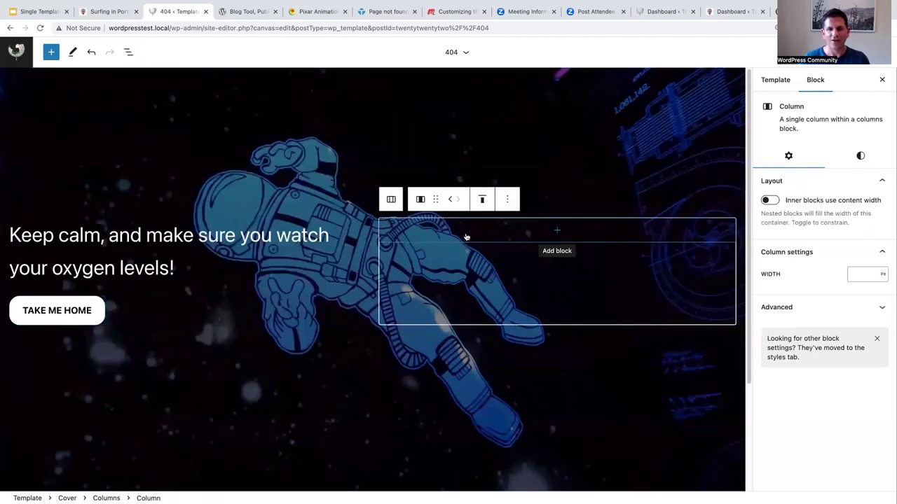
pyautogui.click(557, 233)
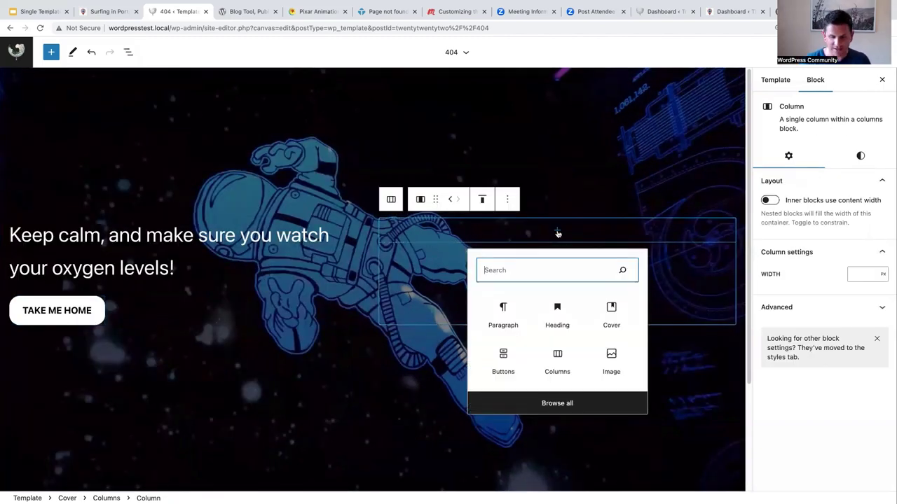
pyautogui.write('navi')
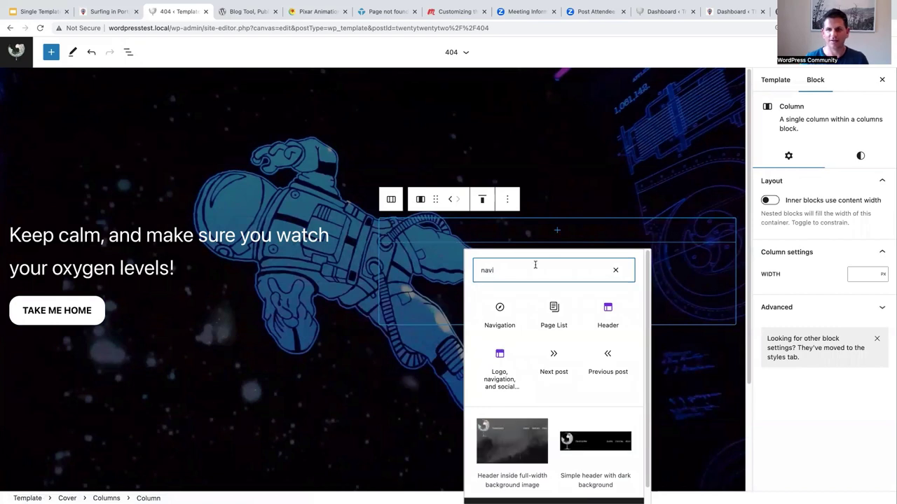
pyautogui.click(500, 314)
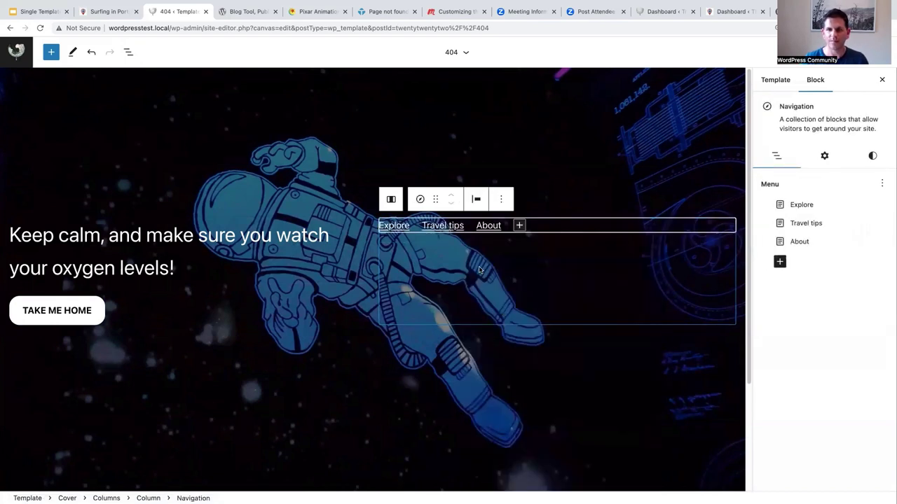
pyautogui.click(872, 155)
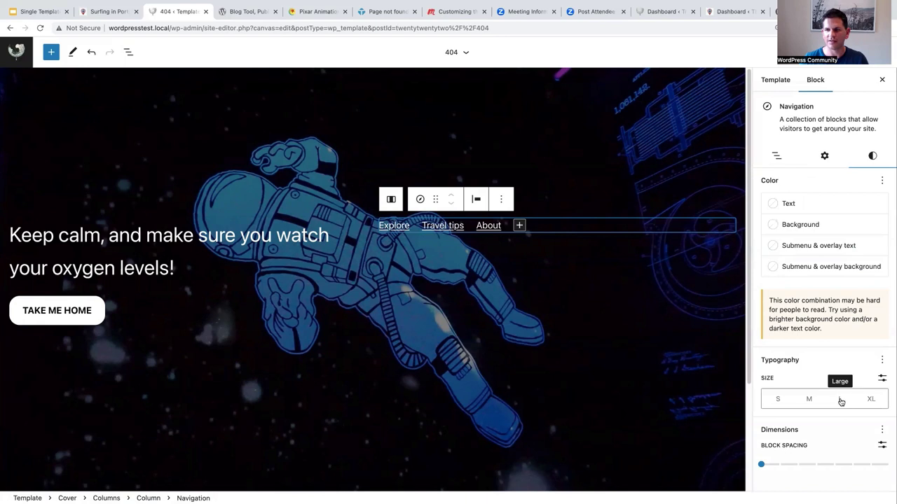
pyautogui.click(841, 401)
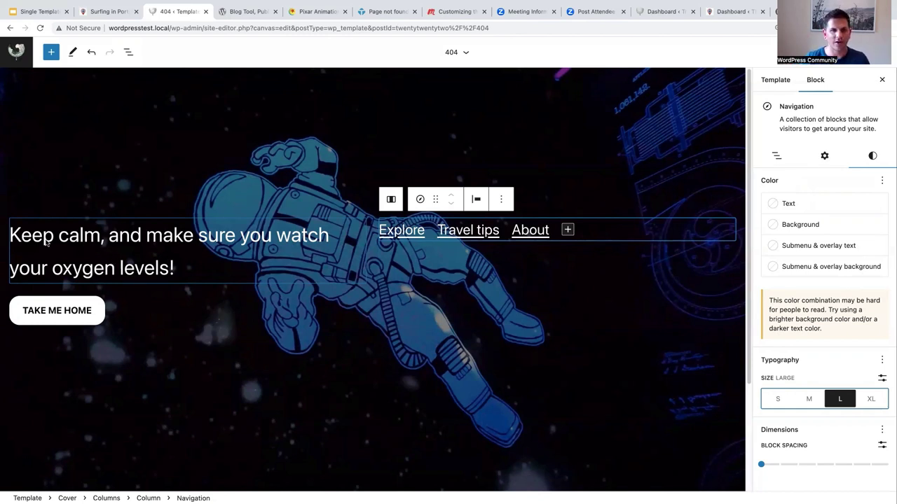
# Insert a Spacer block above the "Keep calm" paragraph and stretch it to a height of 470 px
pyautogui.click(12, 236)
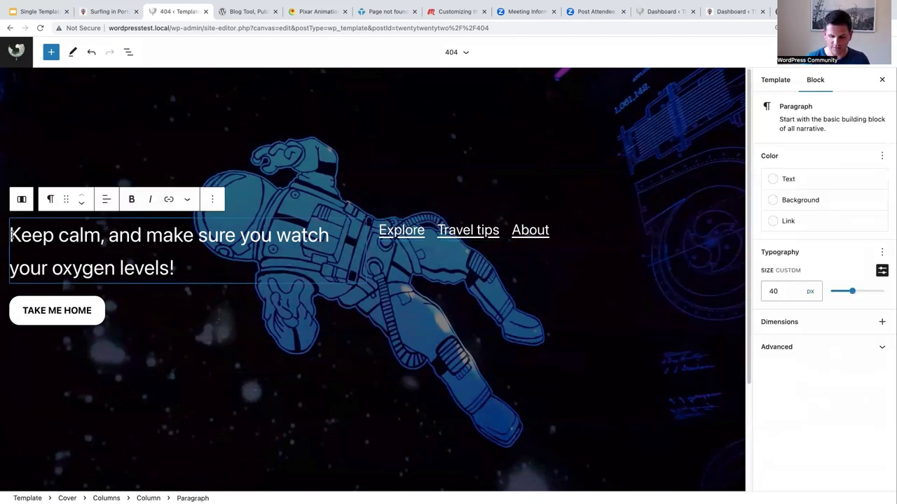
pyautogui.write('/spac')
pyautogui.press('BackSpace')
pyautogui.press('BackSpace')
pyautogui.press('BackSpace')
pyautogui.press('BackSpace')
pyautogui.press('BackSpace')
pyautogui.press('Return')
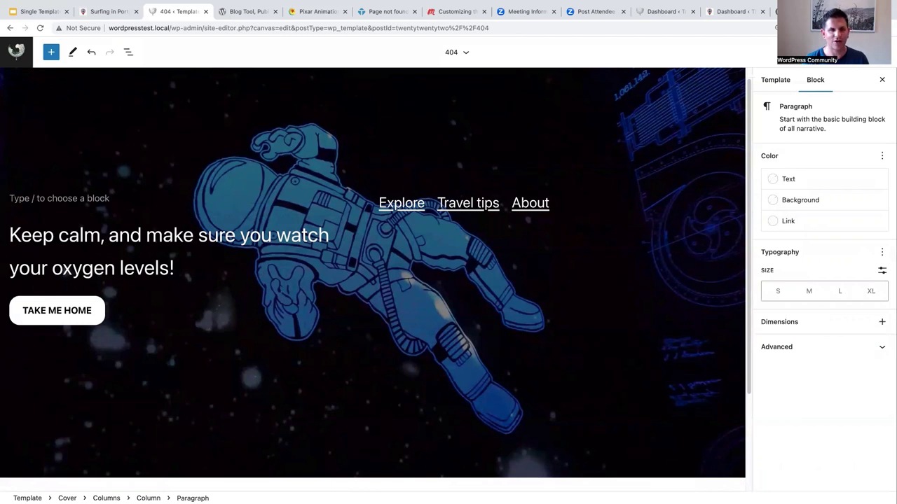
pyautogui.write('/spacer')
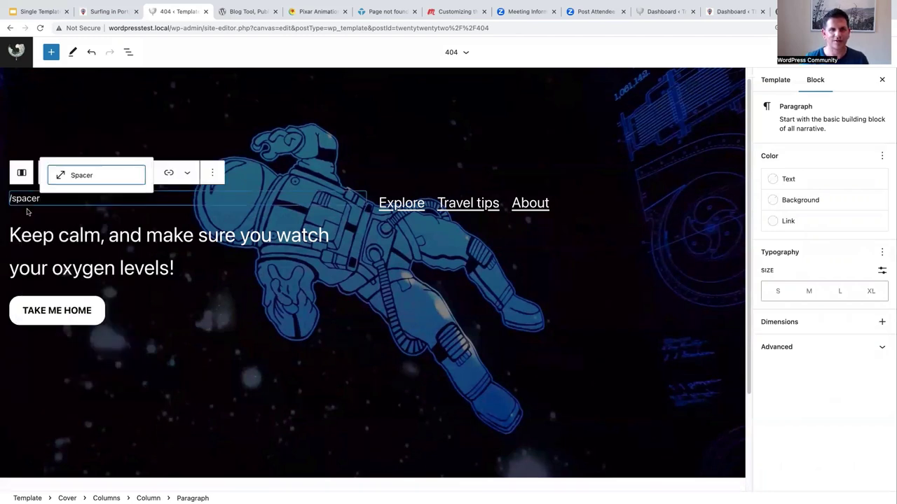
pyautogui.click(77, 177)
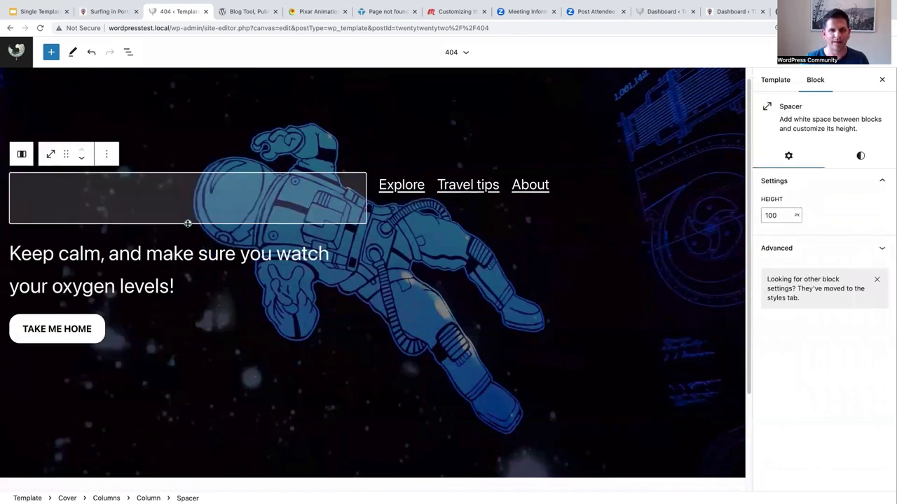
pyautogui.moveTo(188, 224); pyautogui.dragTo(177, 441)
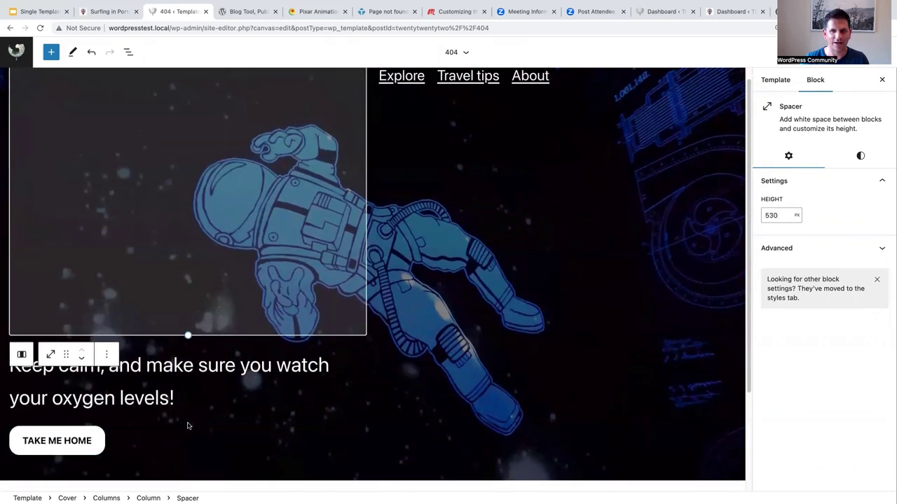
pyautogui.moveTo(187, 335); pyautogui.dragTo(190, 303)
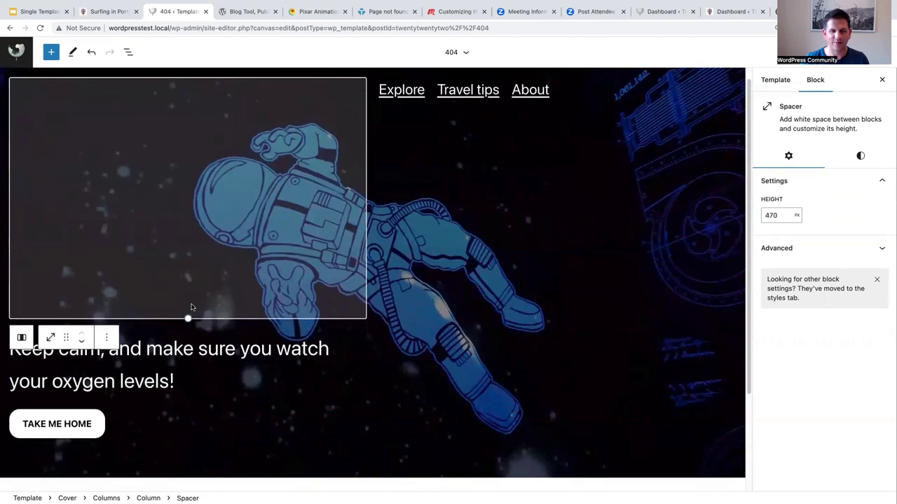
# Justify the Navigation block's items to the right and close the block settings
pyautogui.click(580, 90)
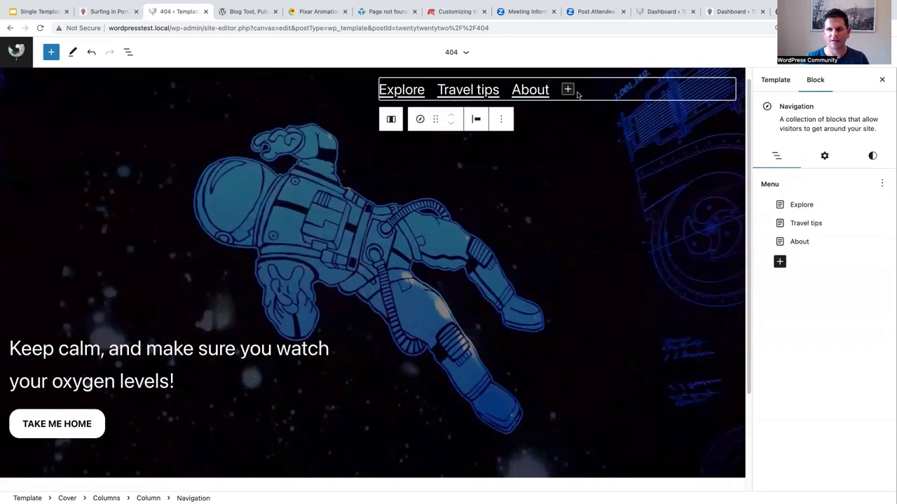
pyautogui.click(477, 120)
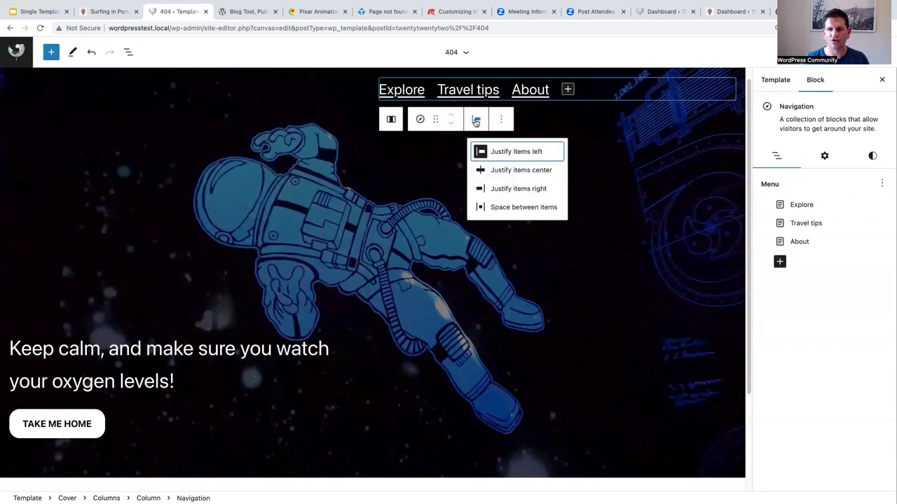
pyautogui.click(519, 189)
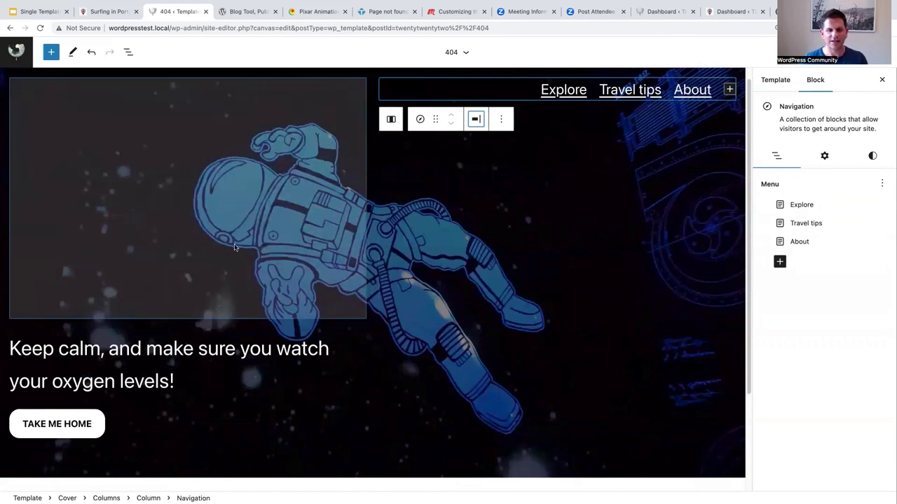
pyautogui.click(881, 80)
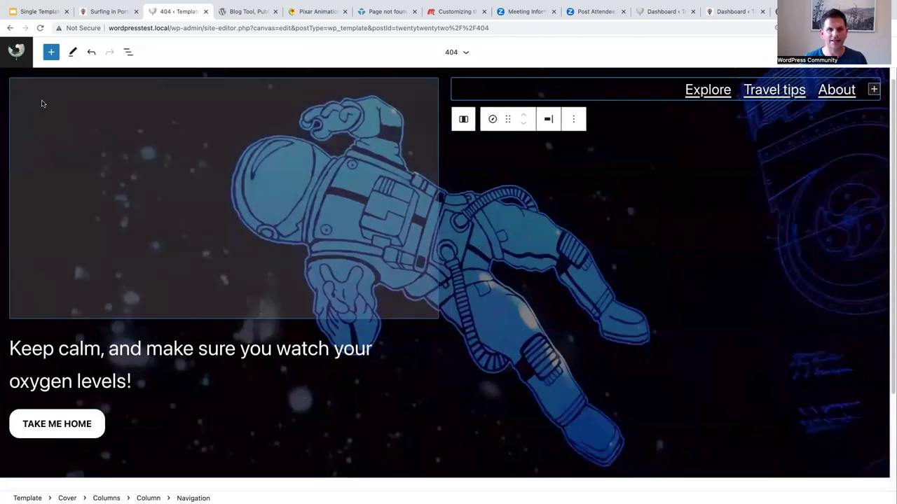
# Select the Cover block from List View, set its padding to 7, and close the list and settings
pyautogui.click(129, 52)
pyautogui.click(51, 107)
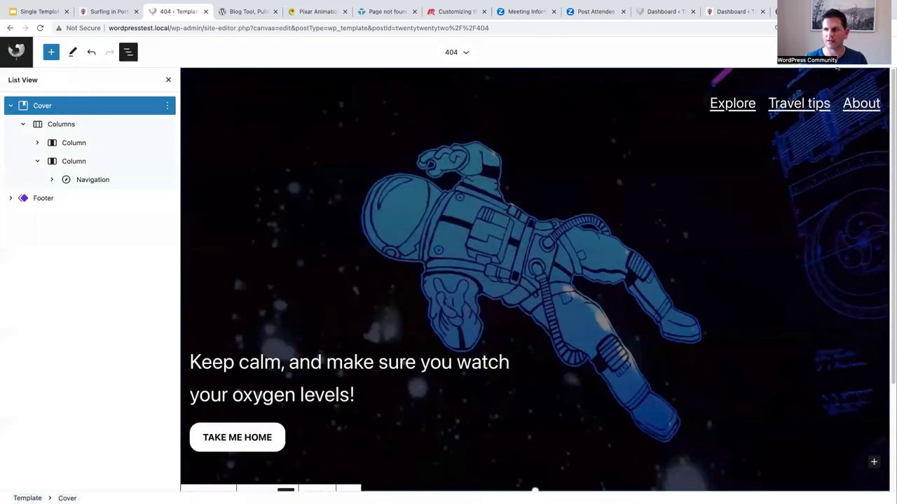
pyautogui.hotkey('ctrl', 'shift', ',')
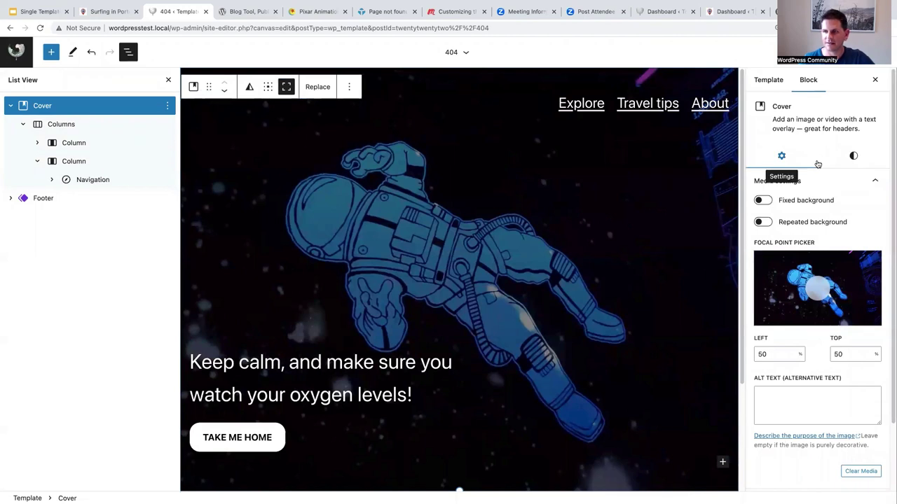
pyautogui.click(853, 157)
pyautogui.moveTo(760, 379); pyautogui.dragTo(890, 380)
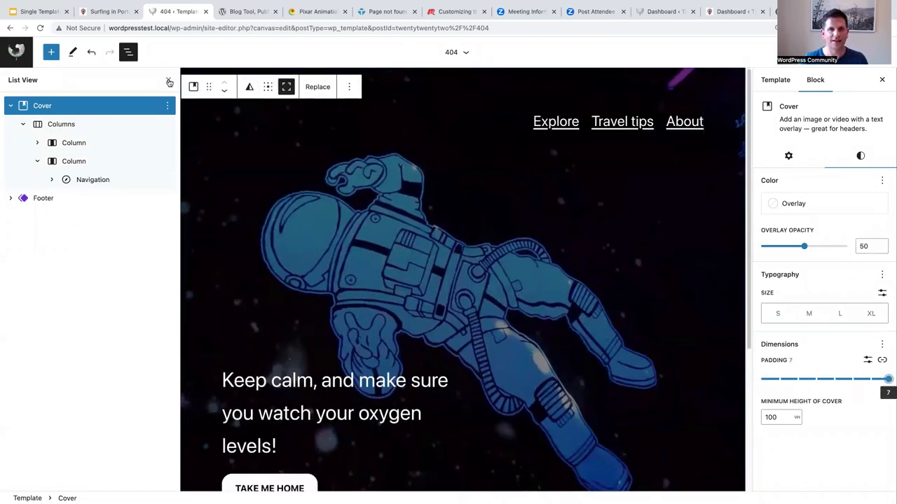
pyautogui.click(168, 82)
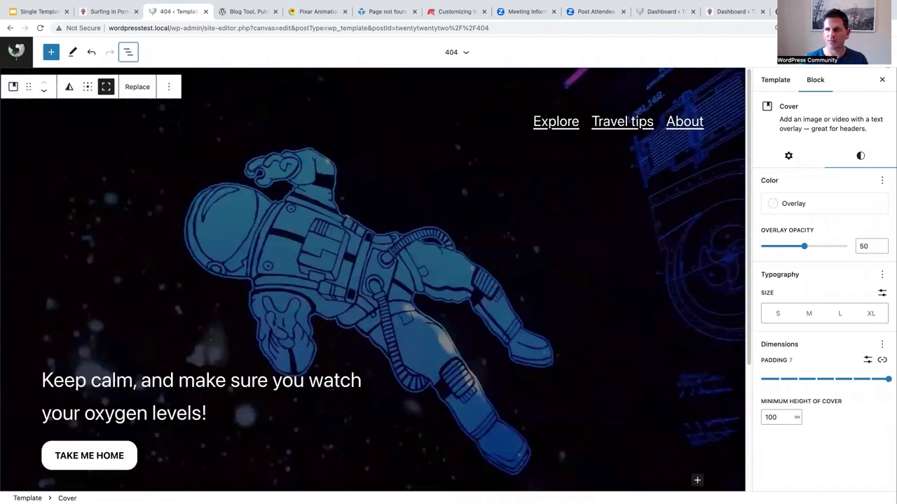
pyautogui.click(882, 82)
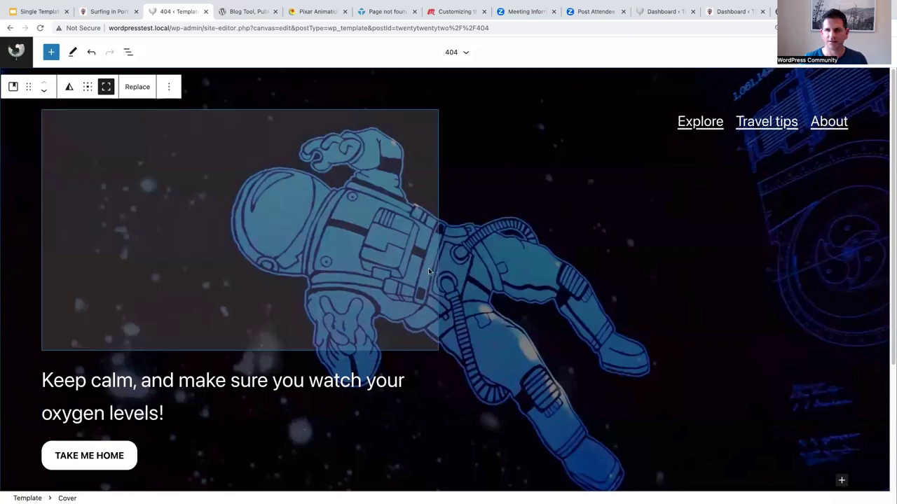
# Stretch the Spacer block taller to lower the paragraph and button within the cover, and select the Cover block
pyautogui.scroll(-3, 629, 270)
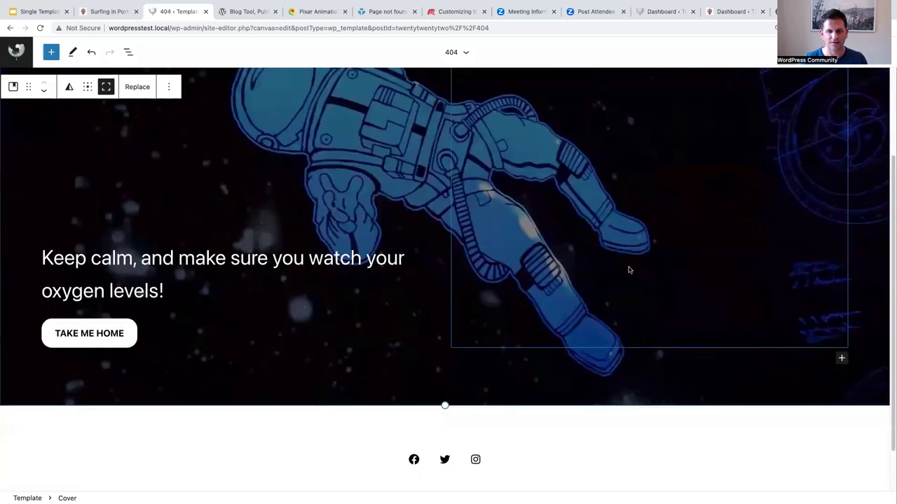
pyautogui.scroll(2, 393, 330)
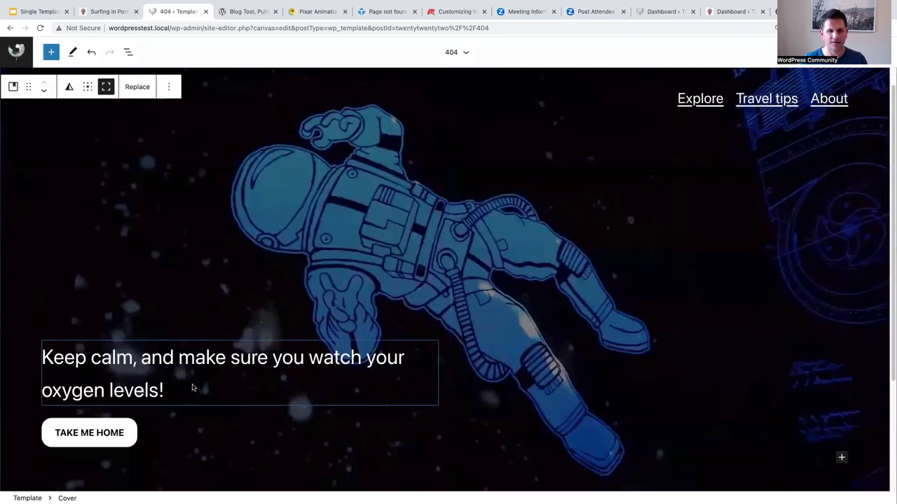
pyautogui.click(329, 303)
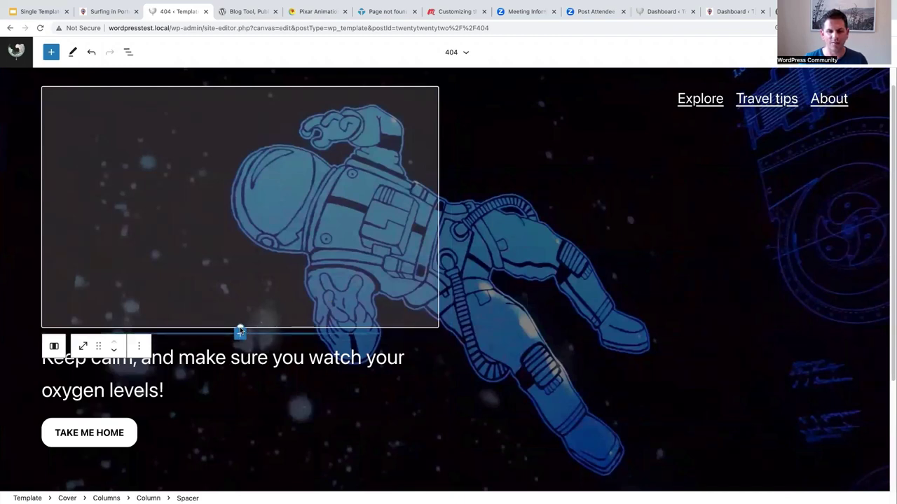
pyautogui.moveTo(239, 326); pyautogui.dragTo(238, 372)
pyautogui.click(813, 223)
pyautogui.click(863, 226)
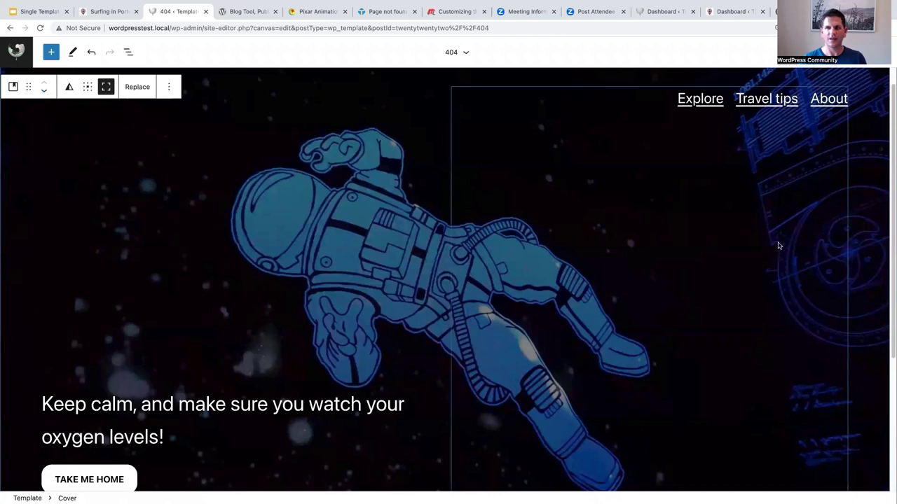
# Examine the whole 404 layout, from the navigation at the top of the cover down to the footer
pyautogui.scroll(-1, 772, 247)
pyautogui.scroll(-1, 772, 247)
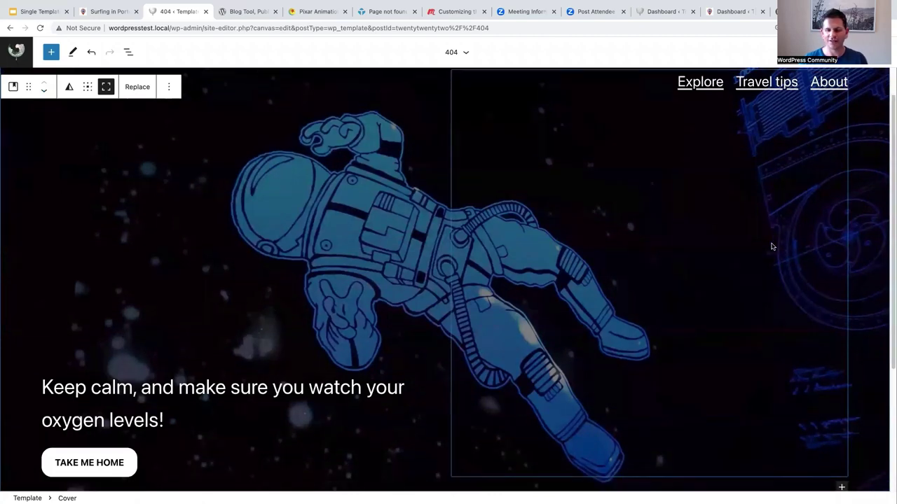
pyautogui.scroll(-3, 772, 246)
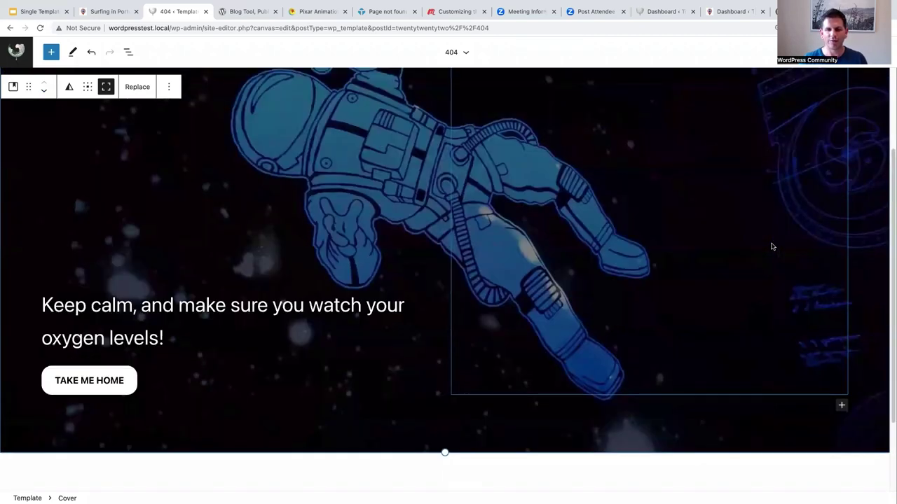
pyautogui.scroll(4, 772, 247)
pyautogui.scroll(-2, 771, 246)
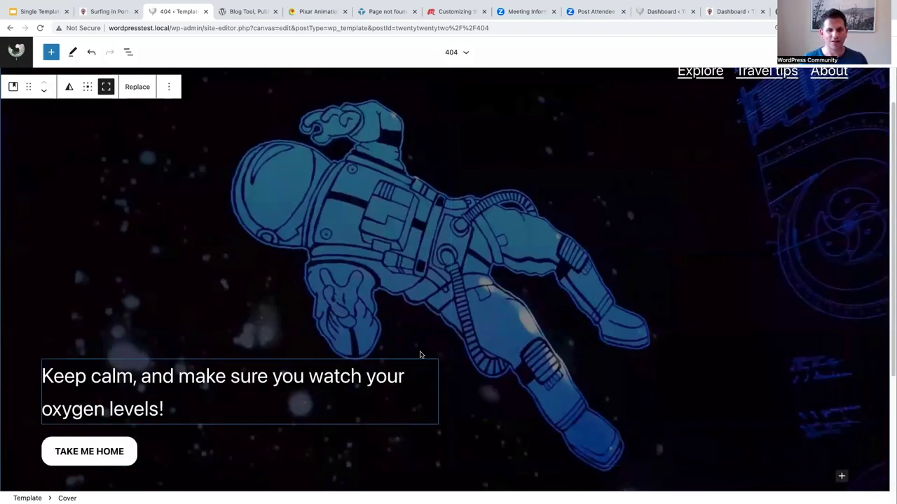
pyautogui.scroll(1, 708, 126)
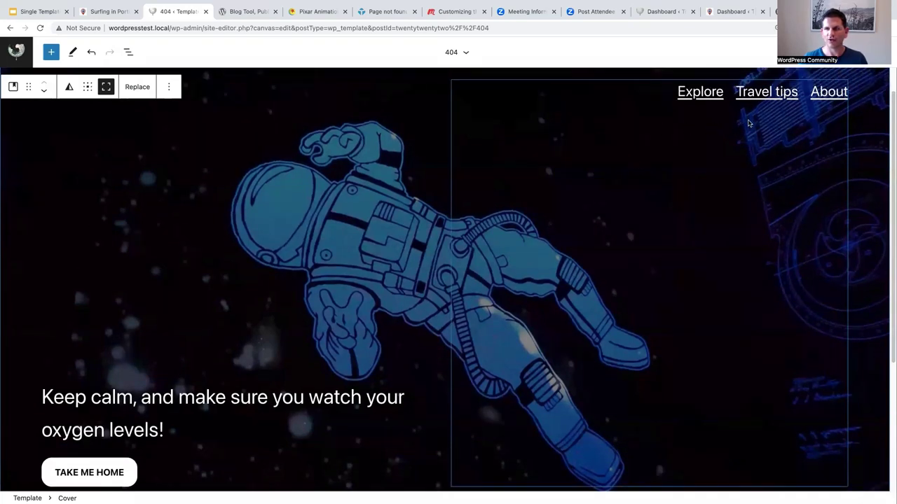
pyautogui.scroll(1, 753, 124)
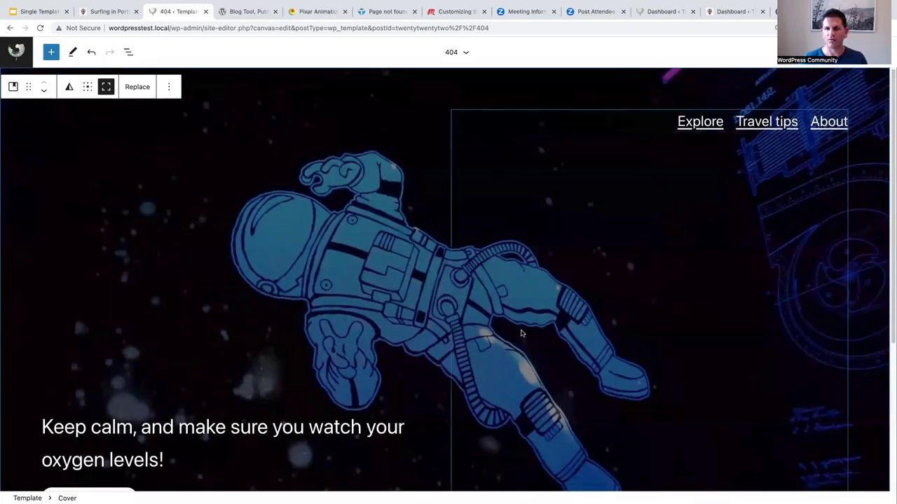
pyautogui.scroll(-1, 522, 334)
pyautogui.scroll(-5, 519, 318)
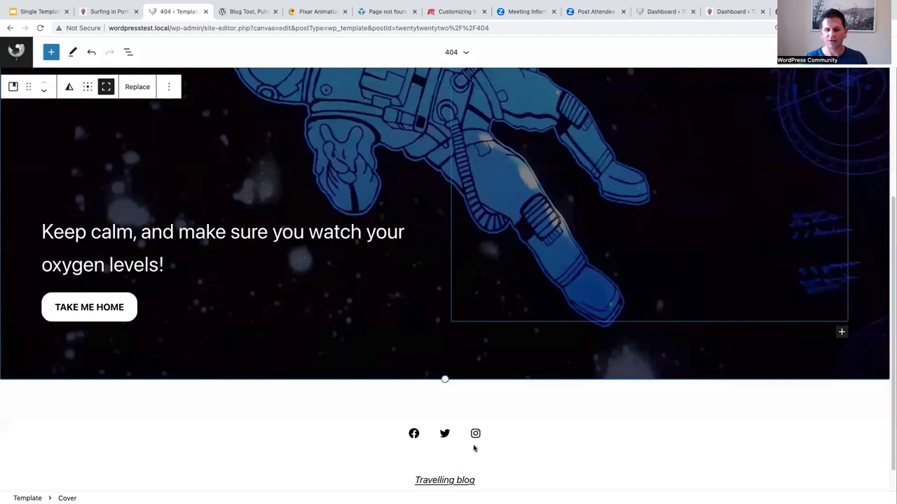
pyautogui.scroll(-1, 490, 442)
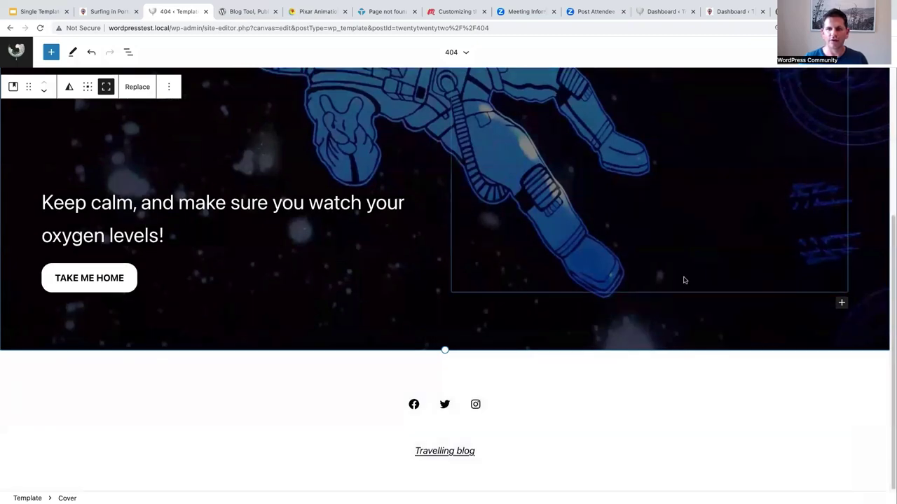
pyautogui.scroll(5, 683, 281)
pyautogui.scroll(1, 679, 287)
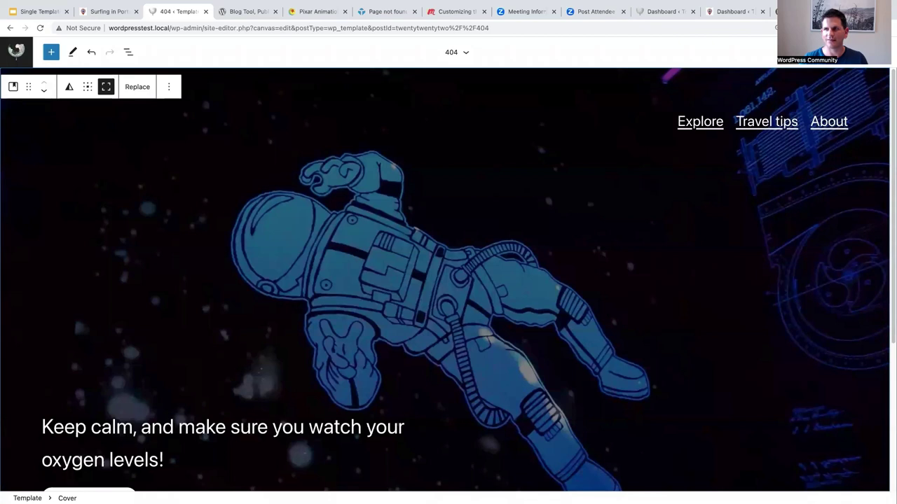
# Save the 404 template and leave the editing canvas for the site editor's navigation view
pyautogui.press('super+s')
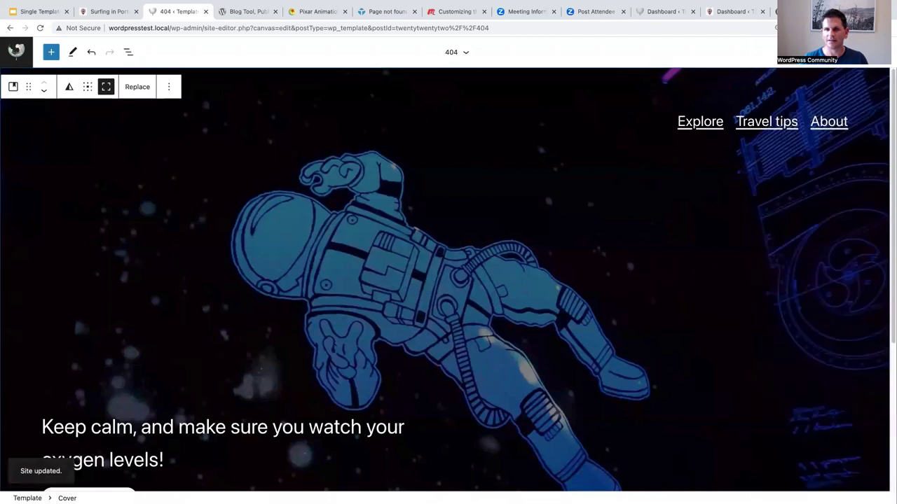
pyautogui.click(15, 52)
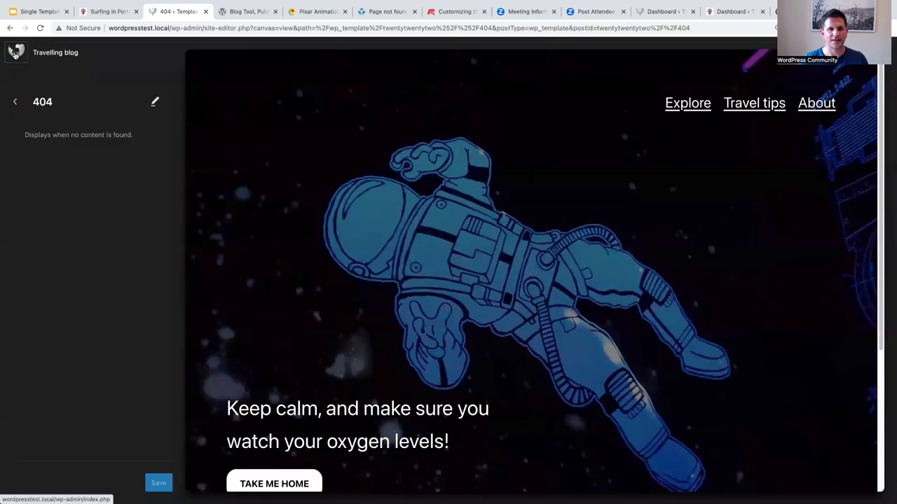
# Load the live site at the nonexistent address wordpresstest.local/dkjfldkjf and examine the custom 404 page from navigation to footer
pyautogui.click(16, 53)
pyautogui.click(70, 51)
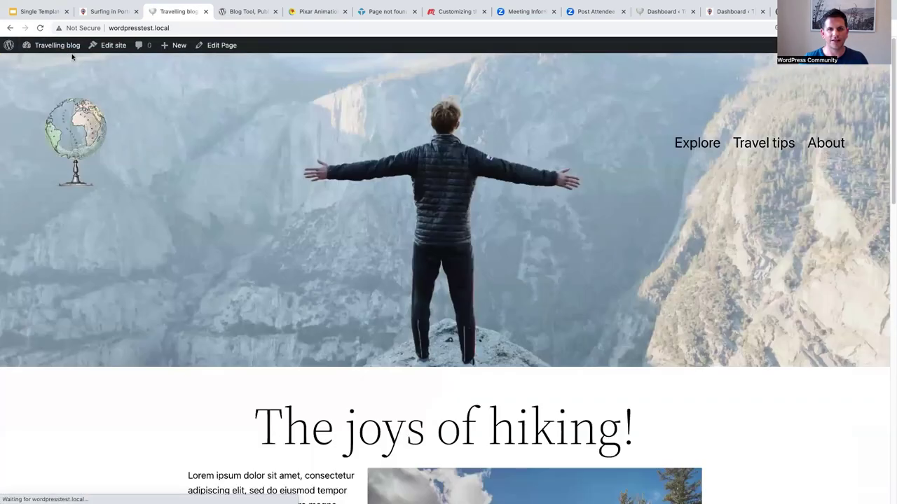
pyautogui.click(180, 28)
pyautogui.click(180, 26)
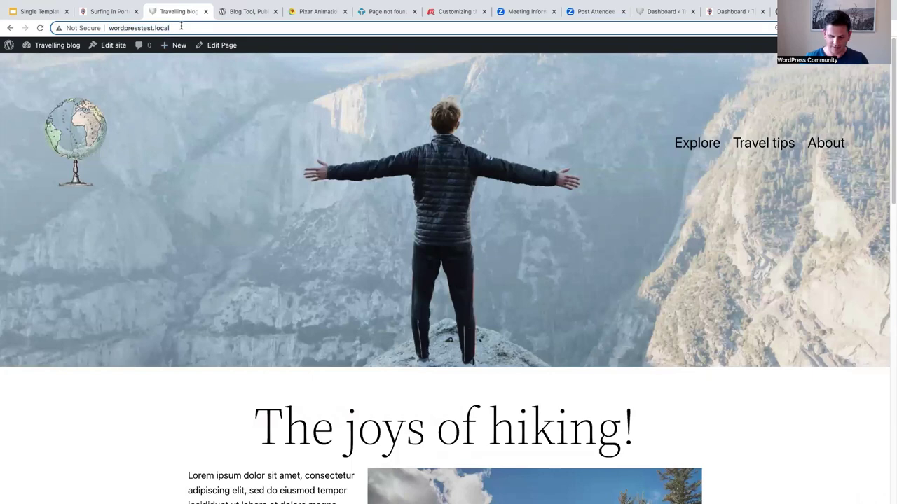
pyautogui.write('/dkjfldkjf')
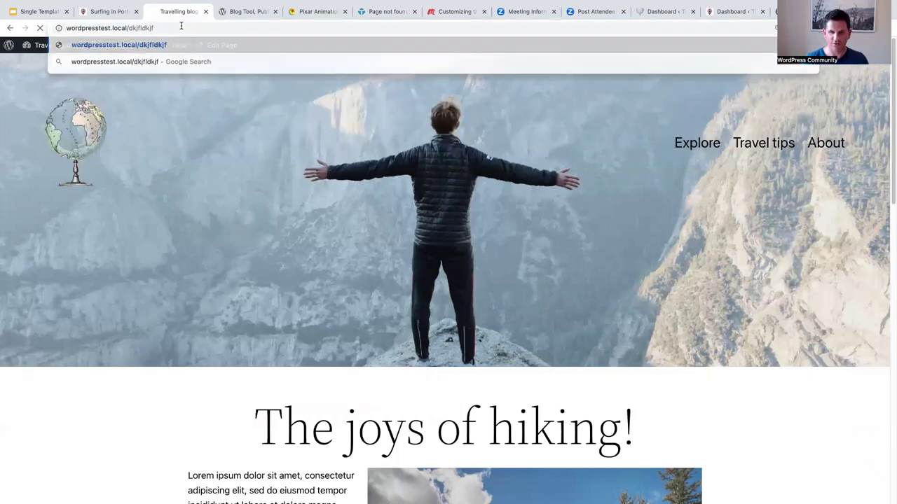
pyautogui.press('Return')
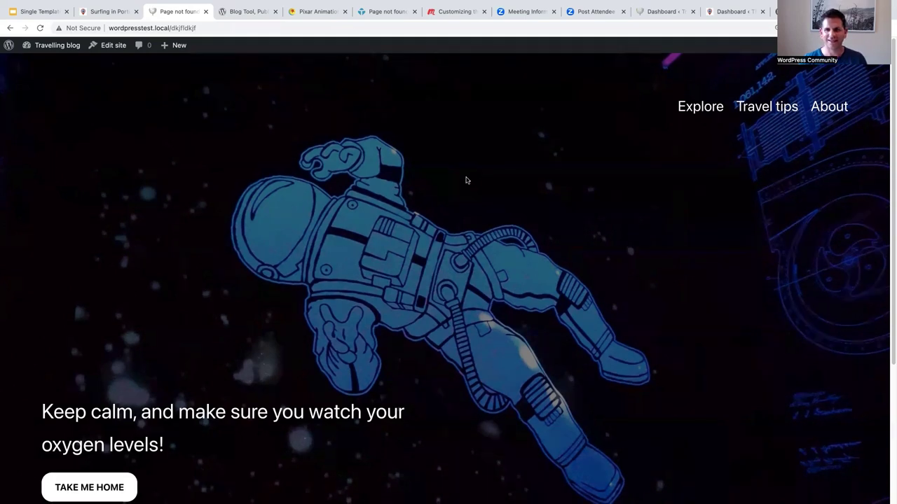
pyautogui.scroll(-3, 466, 180)
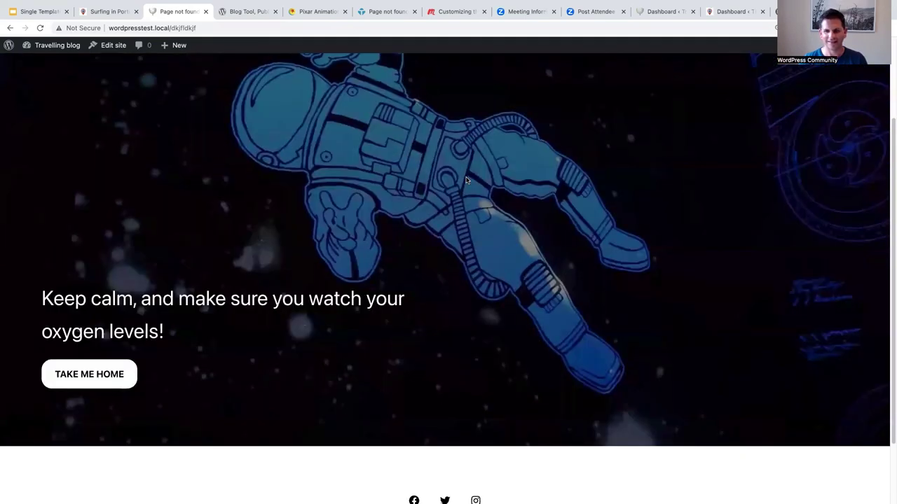
pyautogui.scroll(-2, 466, 180)
pyautogui.scroll(3, 466, 180)
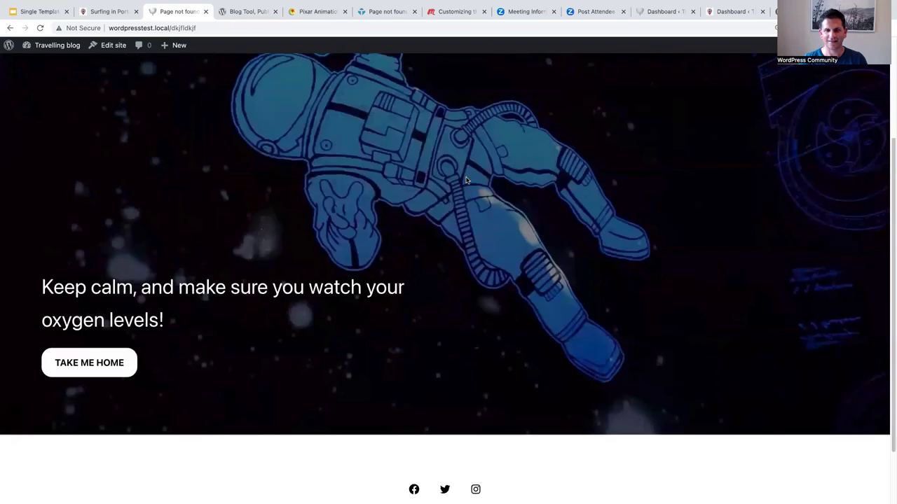
pyautogui.scroll(2, 464, 180)
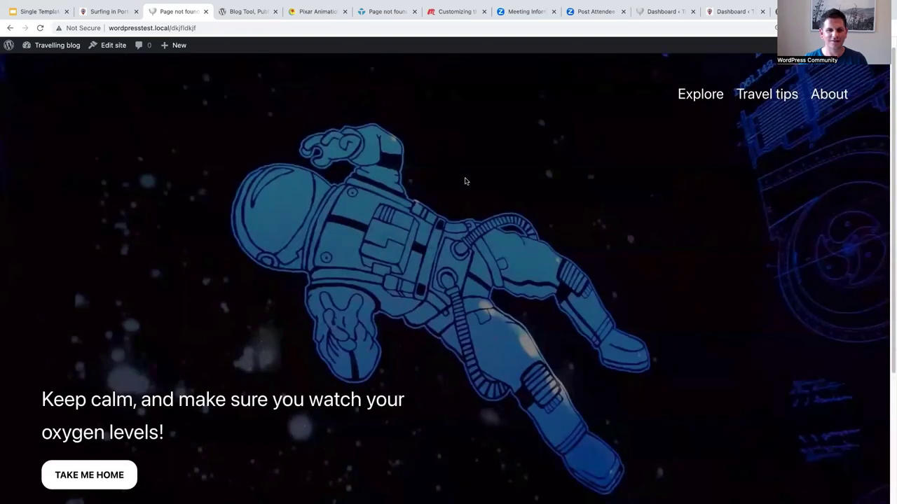
pyautogui.scroll(1, 464, 181)
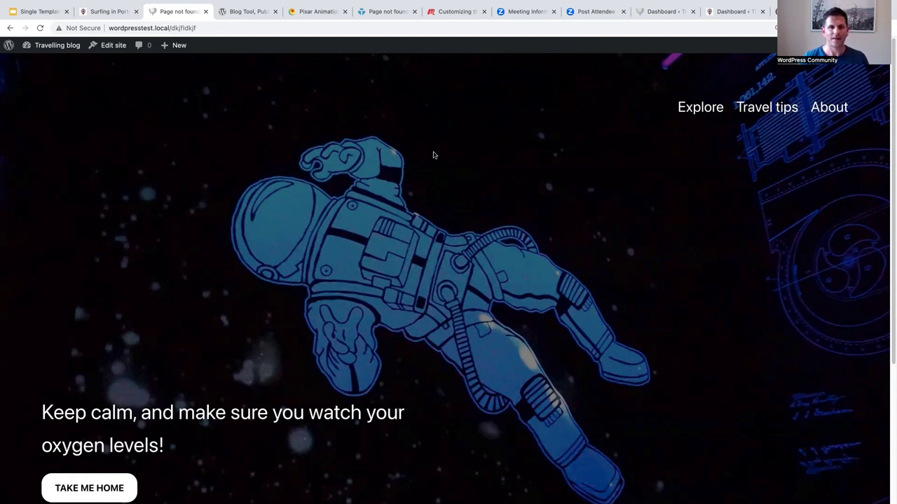
# Switch to wordpress.org, open its Patterns directory and search it for 404
pyautogui.click(238, 13)
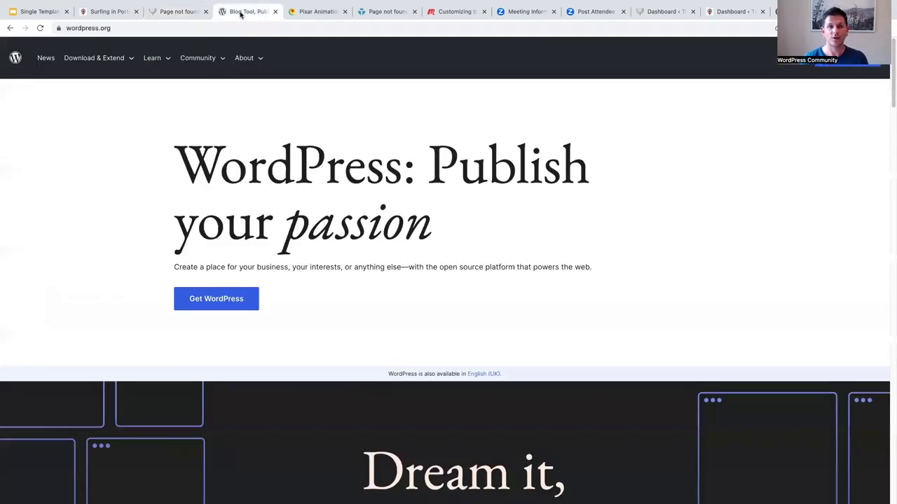
pyautogui.moveTo(96, 59)
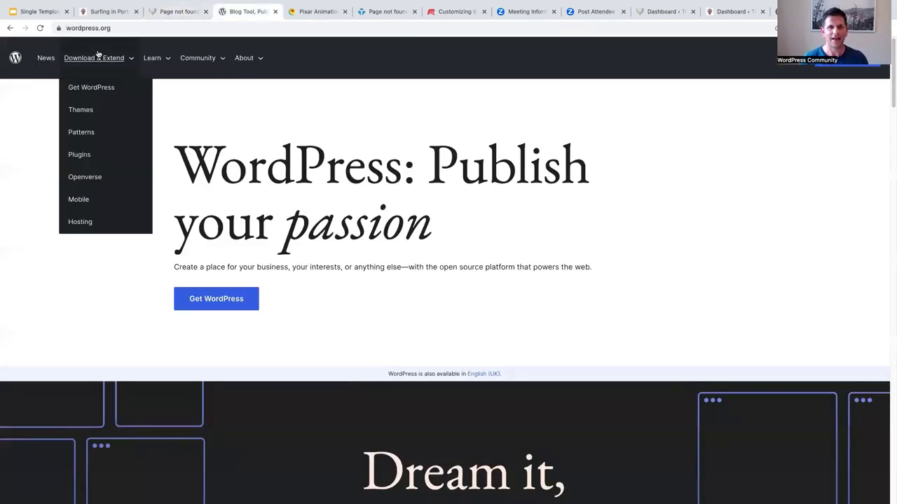
pyautogui.click(81, 132)
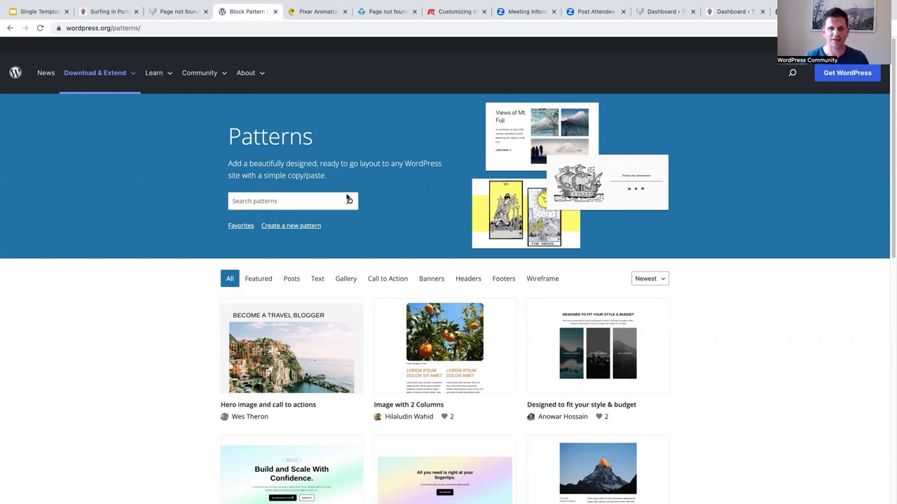
pyautogui.click(240, 203)
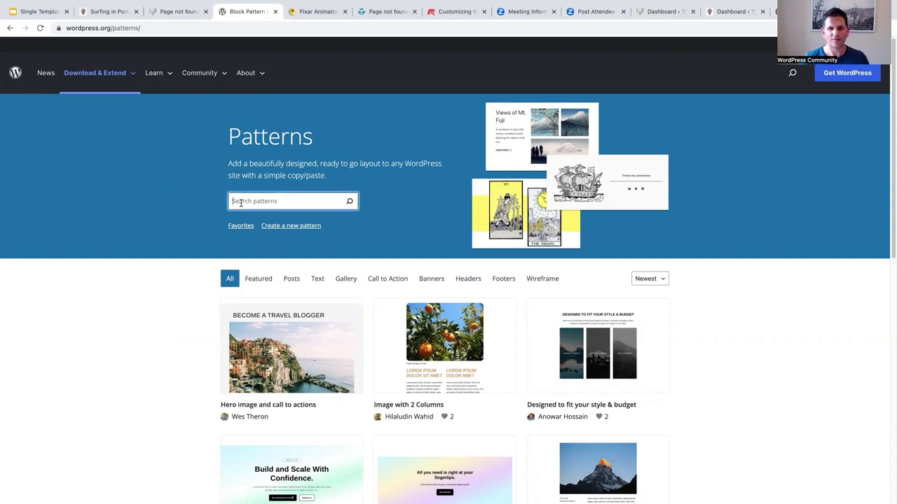
pyautogui.write('404')
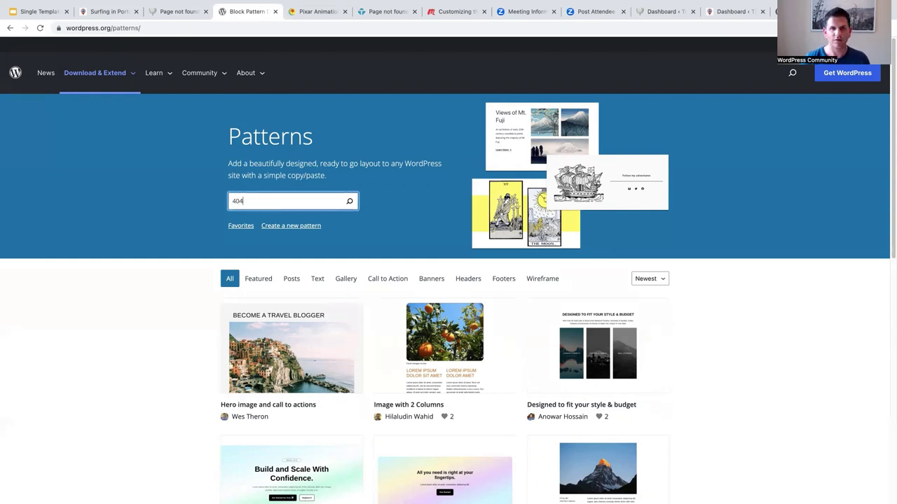
pyautogui.press('Return')
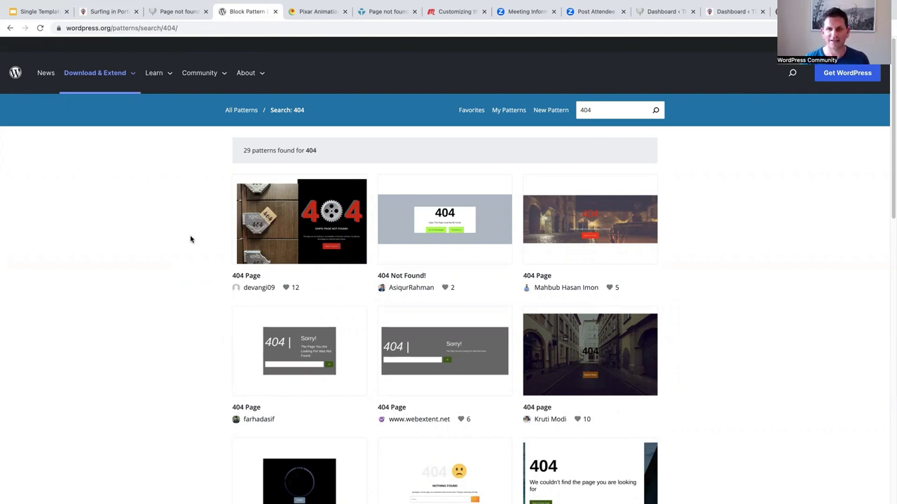
# Browse the 404 pattern results and preview the "Oops Something went wrong!" pattern with its homepage and contact buttons
pyautogui.scroll(-2, 180, 232)
pyautogui.scroll(-2, 192, 244)
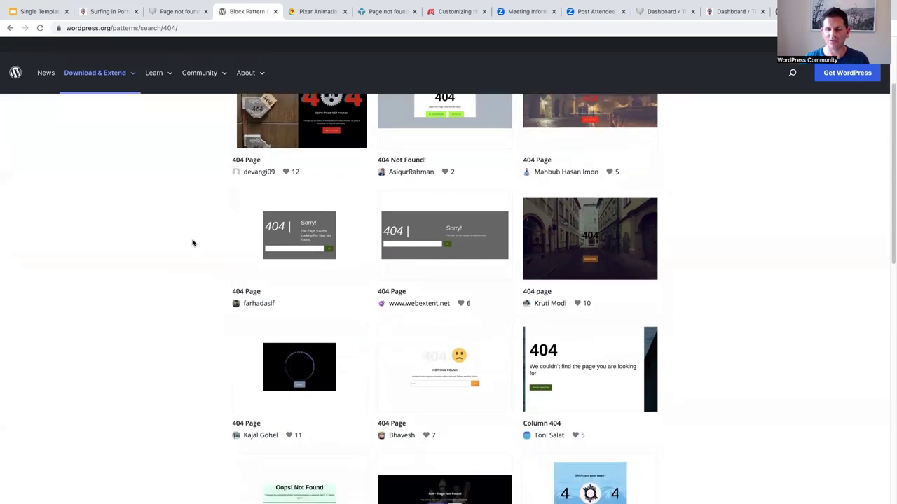
pyautogui.scroll(-2, 192, 243)
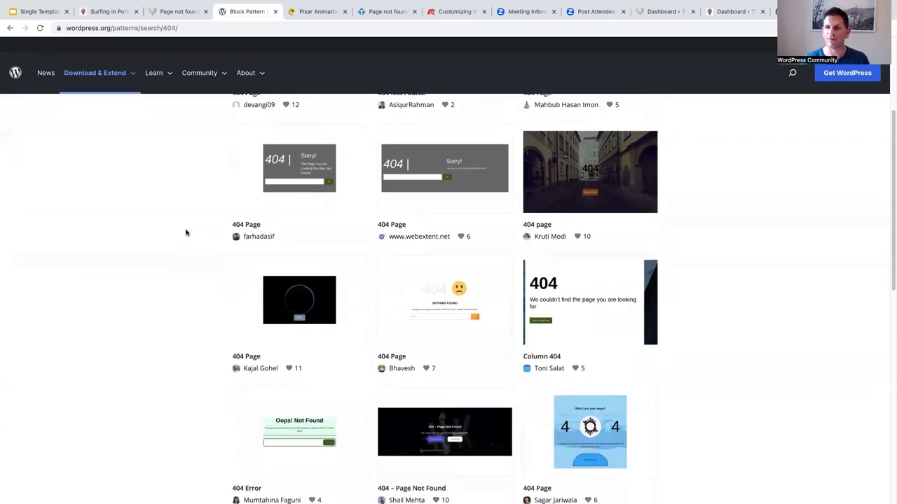
pyautogui.scroll(-3, 186, 233)
pyautogui.scroll(-2, 186, 232)
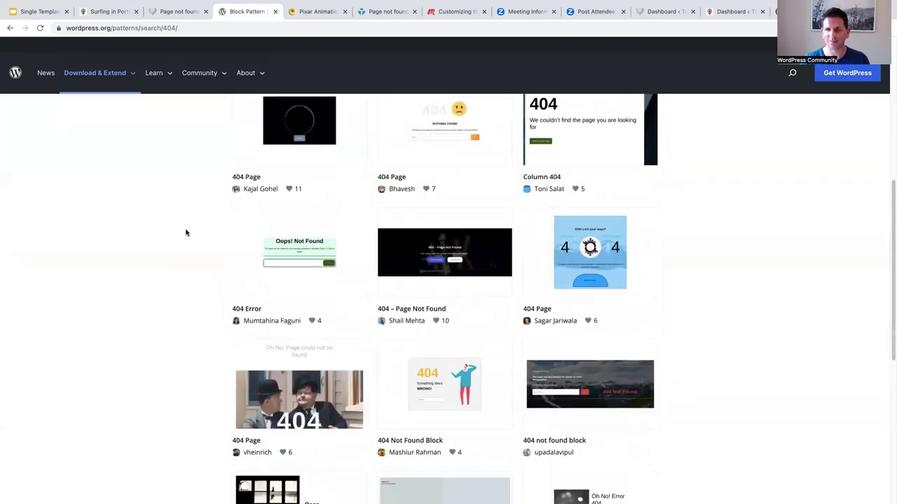
pyautogui.scroll(-7, 185, 232)
pyautogui.moveTo(245, 175)
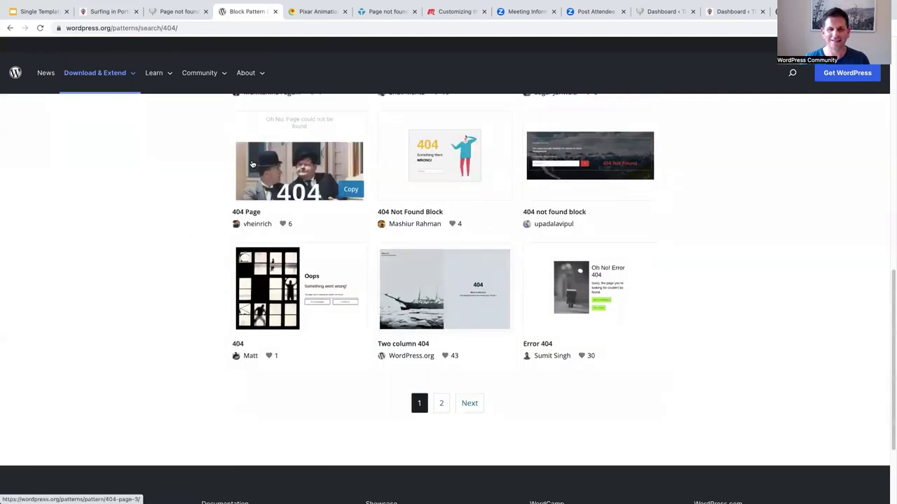
pyautogui.click(269, 282)
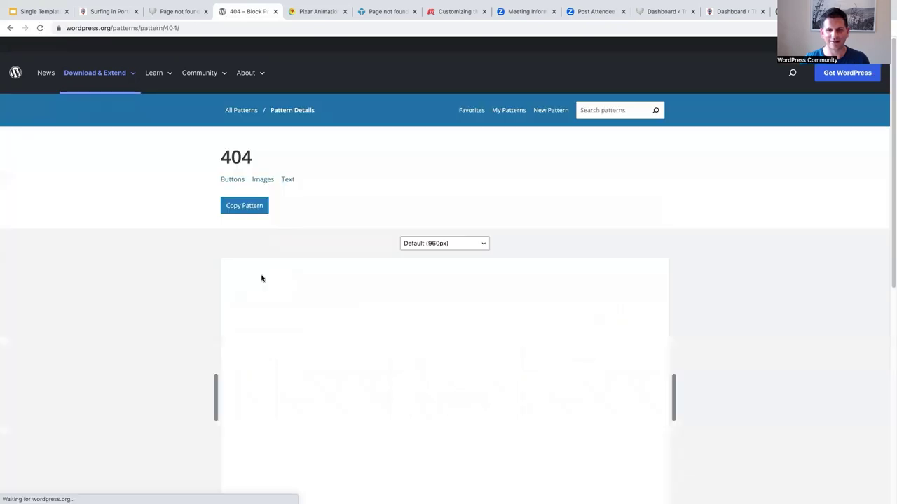
pyautogui.scroll(-2, 220, 287)
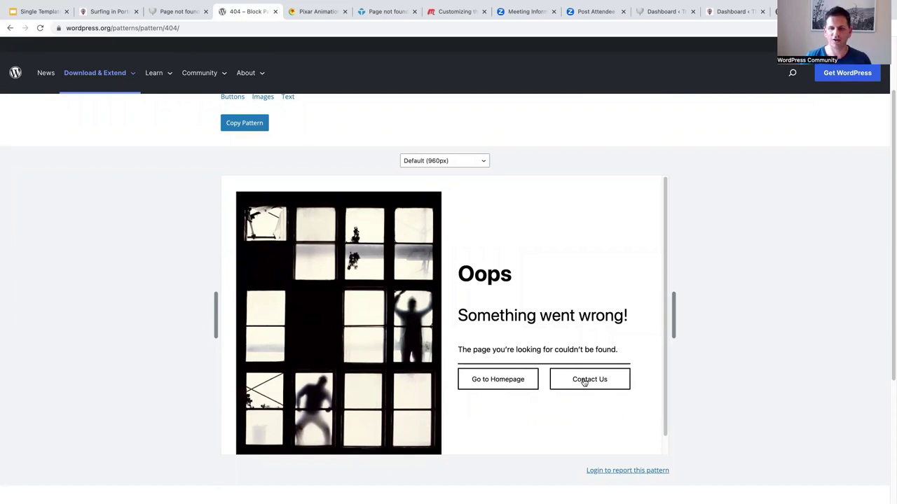
# Return to the search results and copy the Two column 404 pattern
pyautogui.click(9, 28)
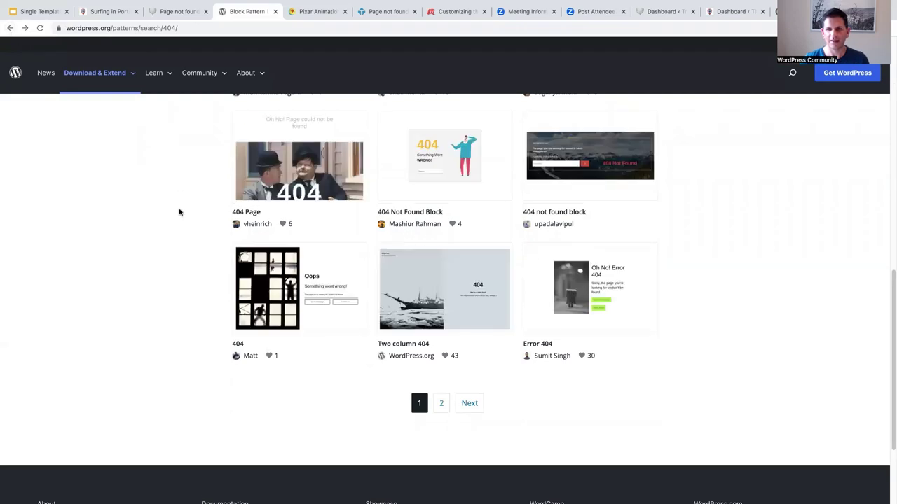
pyautogui.moveTo(384, 333)
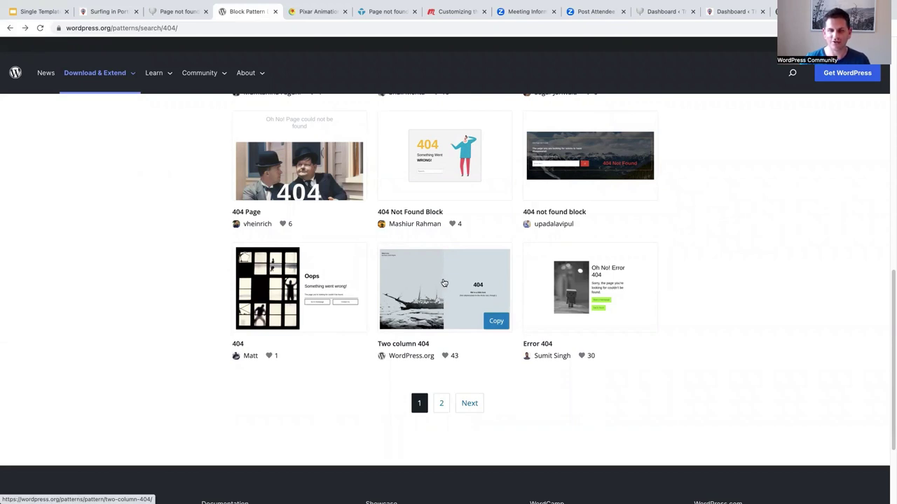
pyautogui.click(494, 323)
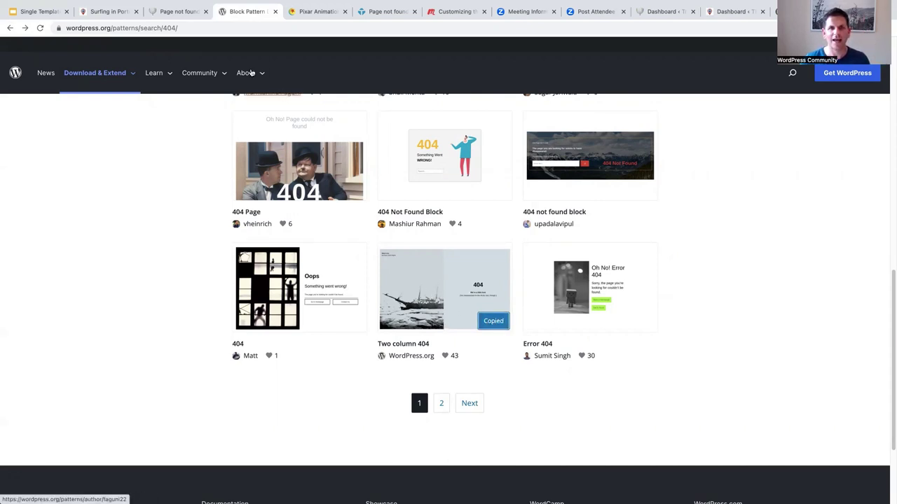
# Switch back to the Travelling blog and open the site editor's list of all templates from its dashboard
pyautogui.click(174, 12)
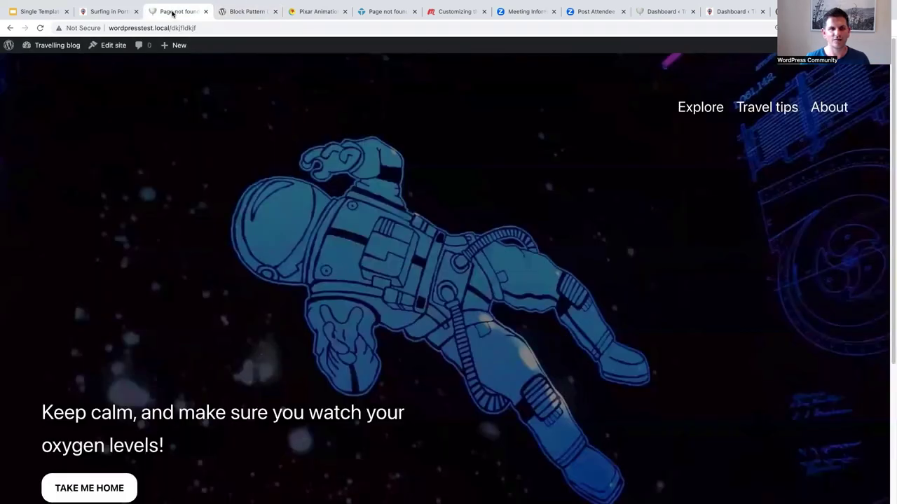
pyautogui.click(44, 46)
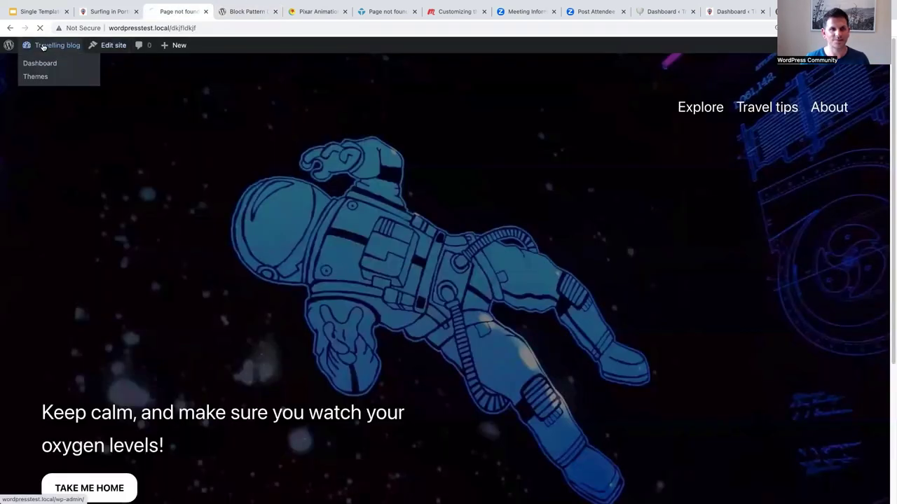
pyautogui.moveTo(17, 221)
pyautogui.moveTo(24, 204)
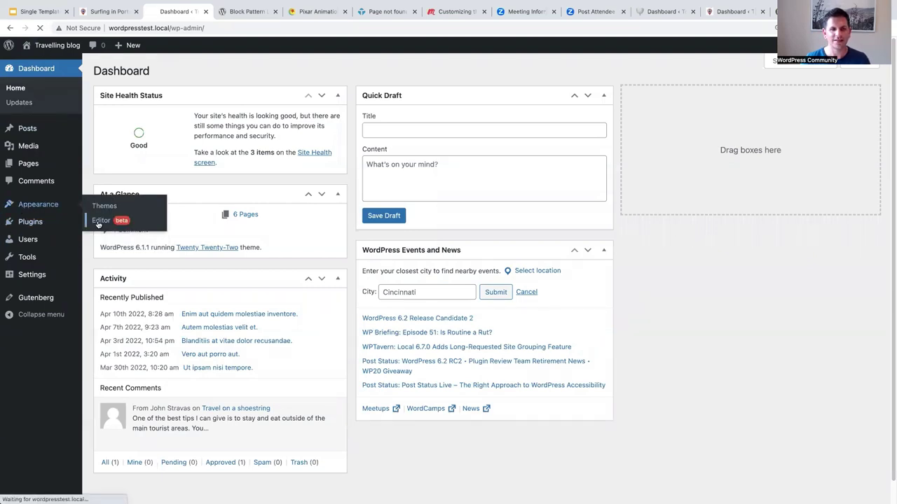
pyautogui.click(99, 222)
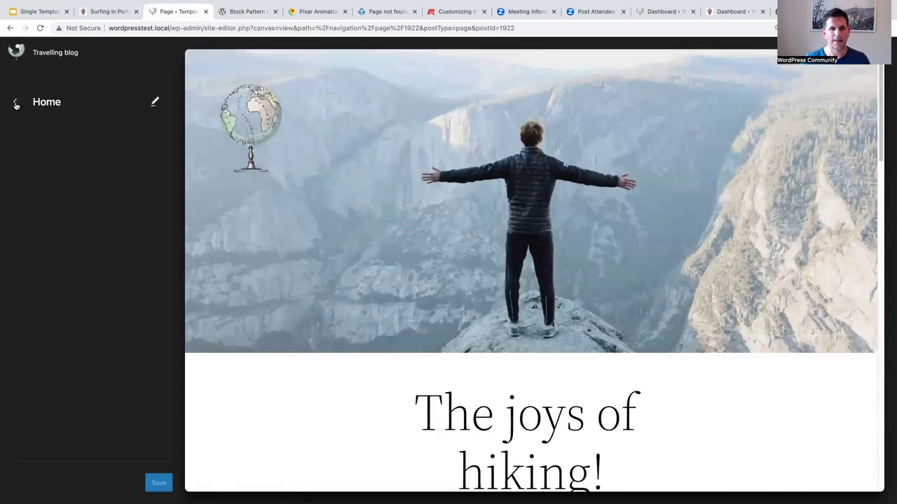
pyautogui.click(15, 104)
pyautogui.click(15, 106)
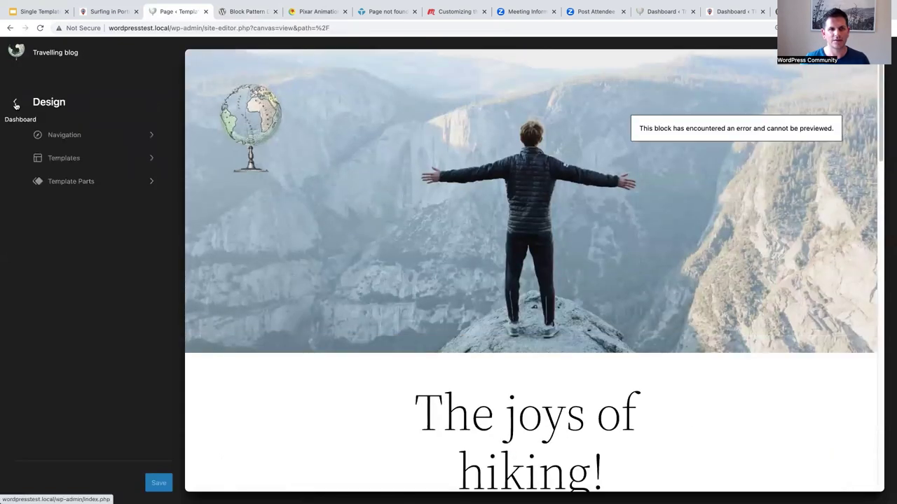
pyautogui.click(66, 161)
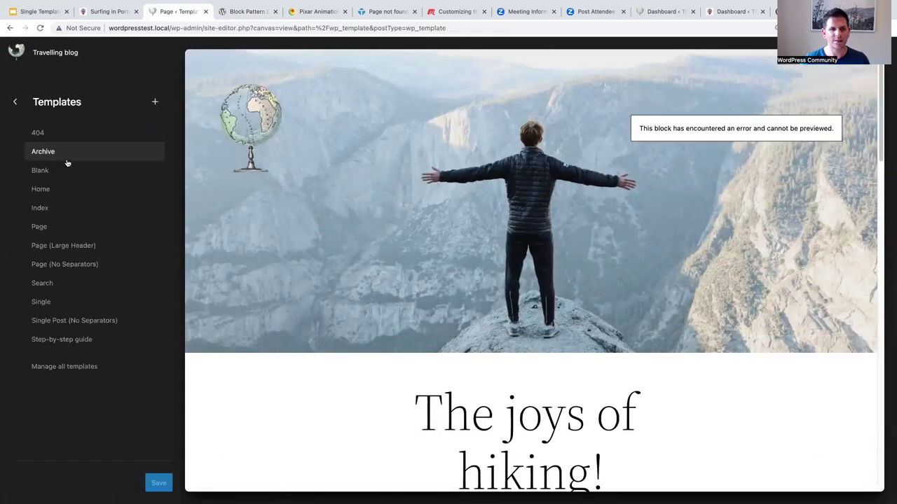
pyautogui.click(74, 366)
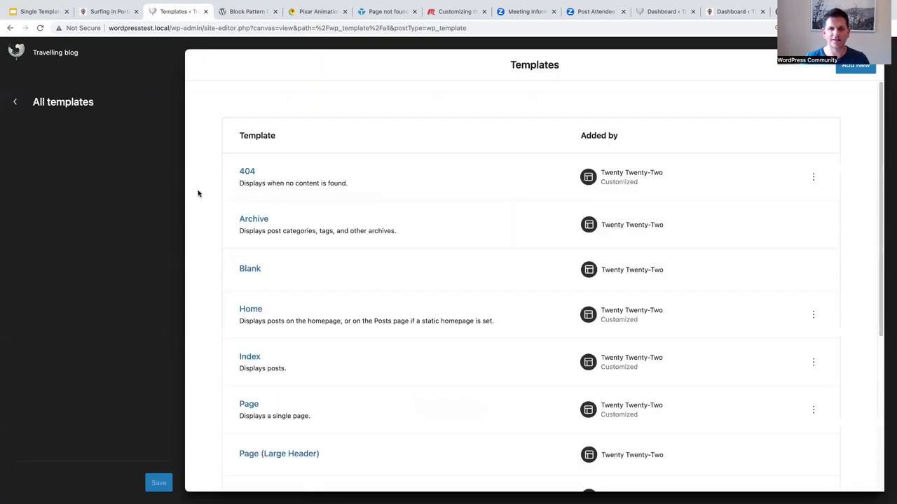
# Revert the customized 404 template to the Twenty Twenty-Two default and open it for editing
pyautogui.click(813, 175)
pyautogui.click(768, 216)
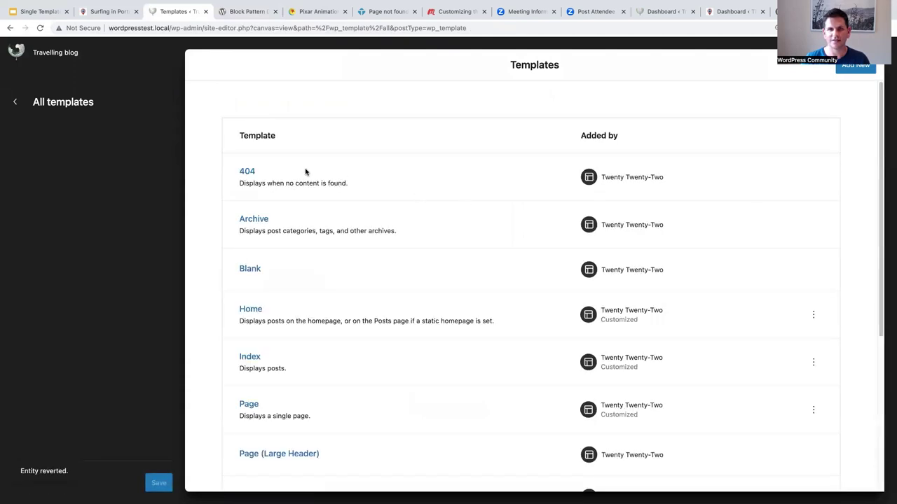
pyautogui.click(248, 171)
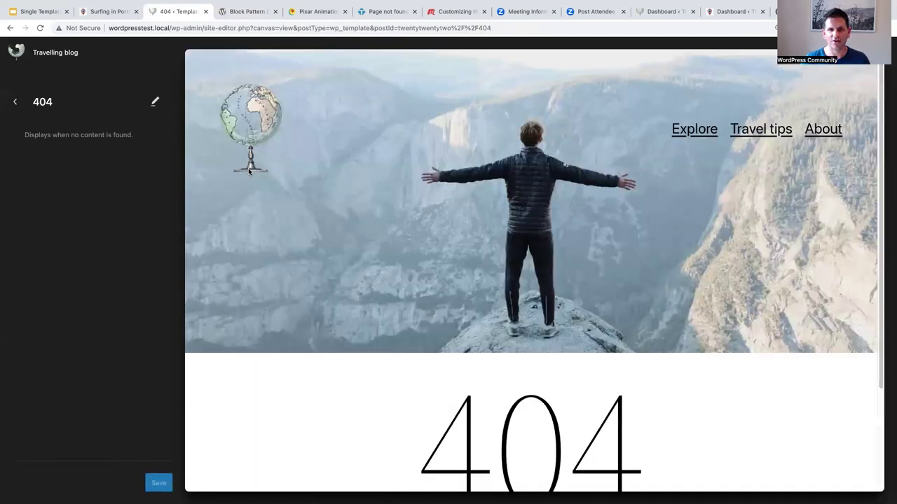
pyautogui.click(291, 243)
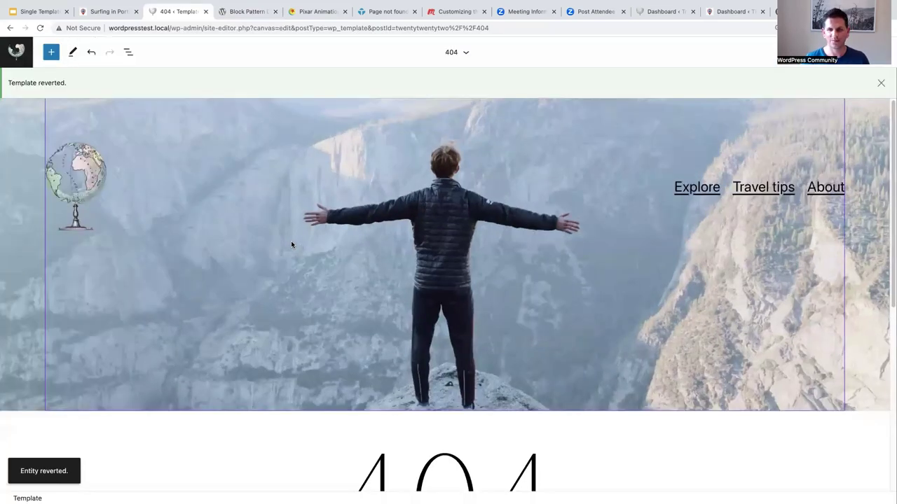
# Remove the Header, Group and Footer blocks from the 404 template and paste in the copied Two column 404 pattern
pyautogui.scroll(-3, 291, 244)
pyautogui.scroll(3, 292, 244)
pyautogui.click(128, 52)
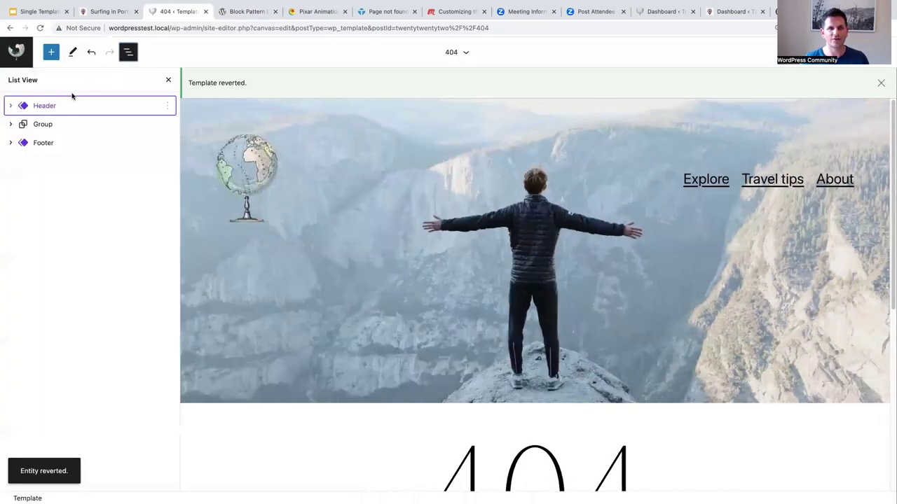
pyautogui.click(167, 106)
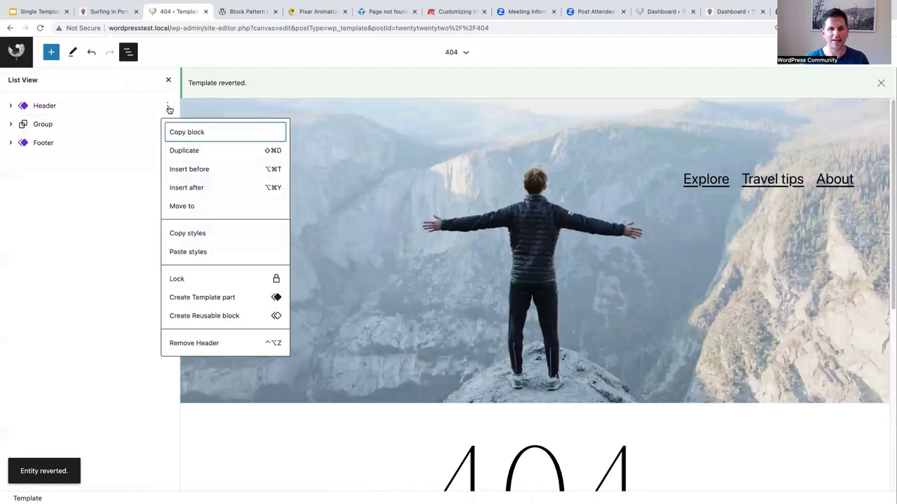
pyautogui.click(194, 343)
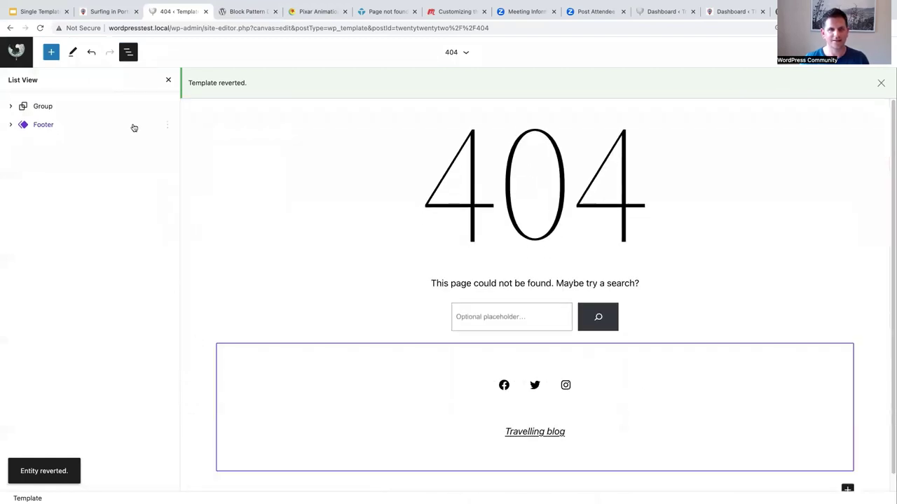
pyautogui.click(166, 106)
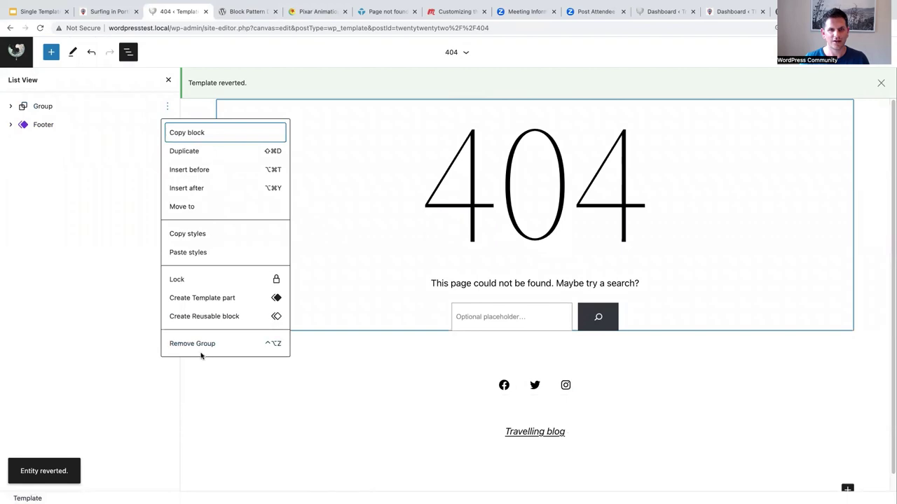
pyautogui.click(195, 344)
pyautogui.click(167, 106)
pyautogui.click(200, 326)
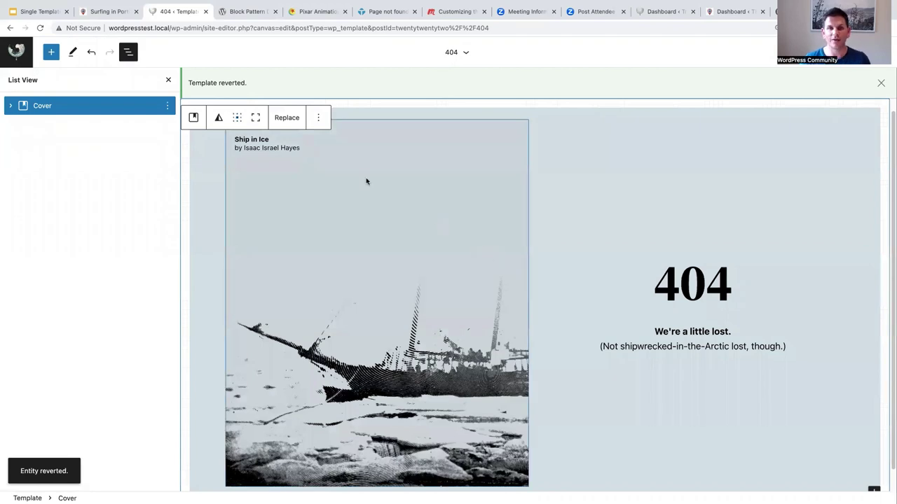
pyautogui.click(168, 81)
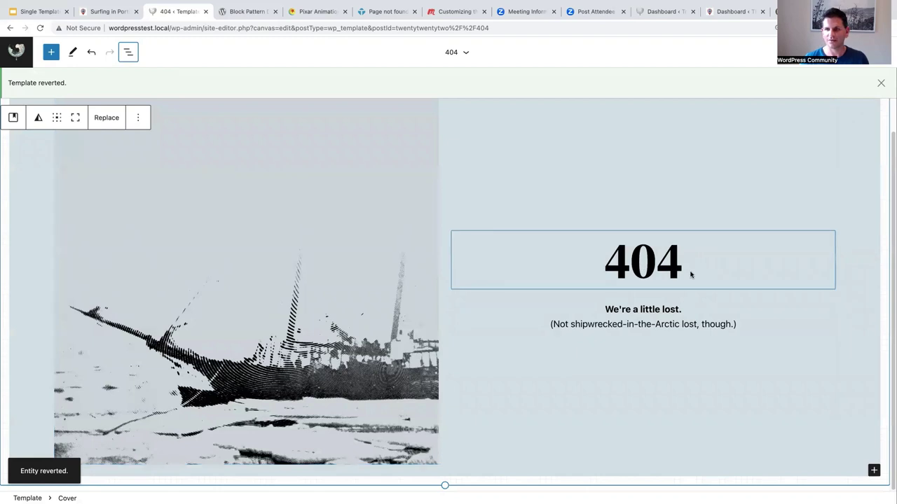
# Set the font size of the "We're a little lost." paragraph to 30 px
pyautogui.click(630, 317)
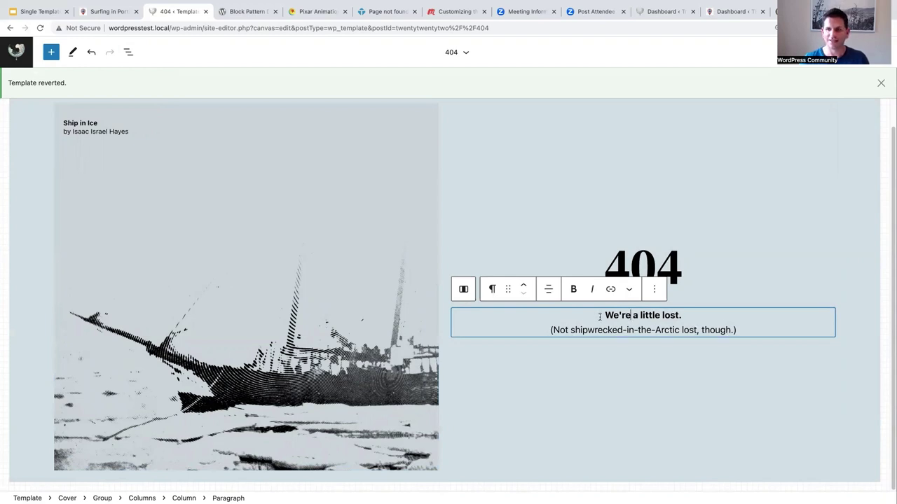
pyautogui.moveTo(596, 317); pyautogui.dragTo(758, 332)
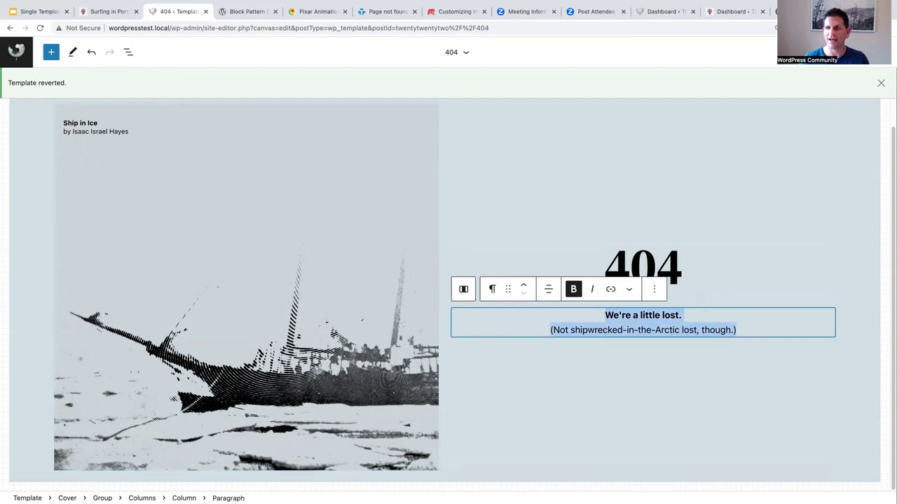
pyautogui.click(853, 52)
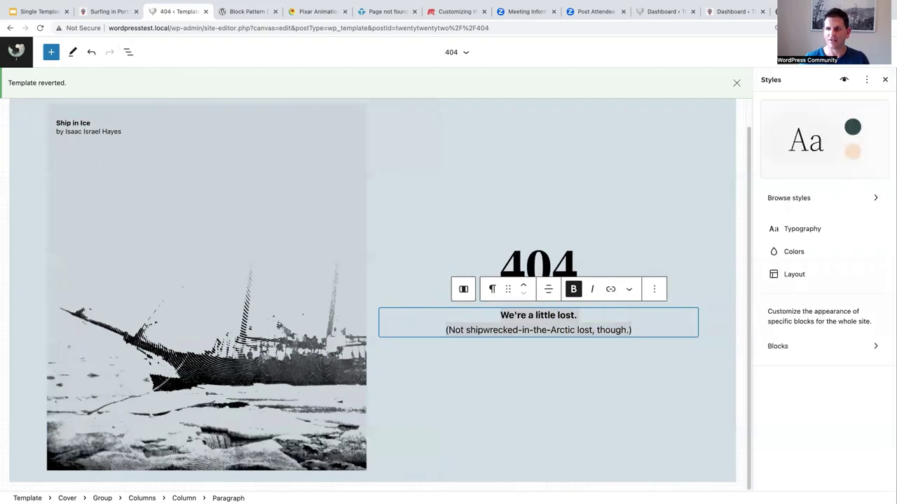
pyautogui.click(834, 52)
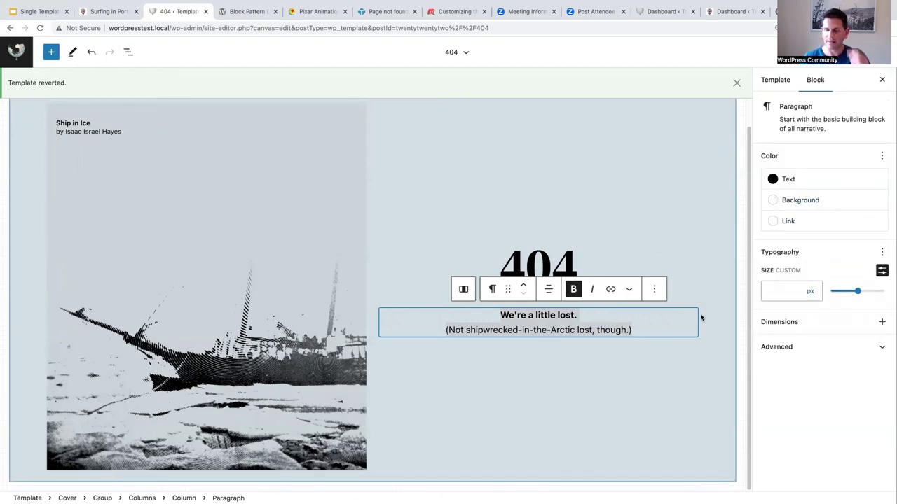
pyautogui.click(788, 291)
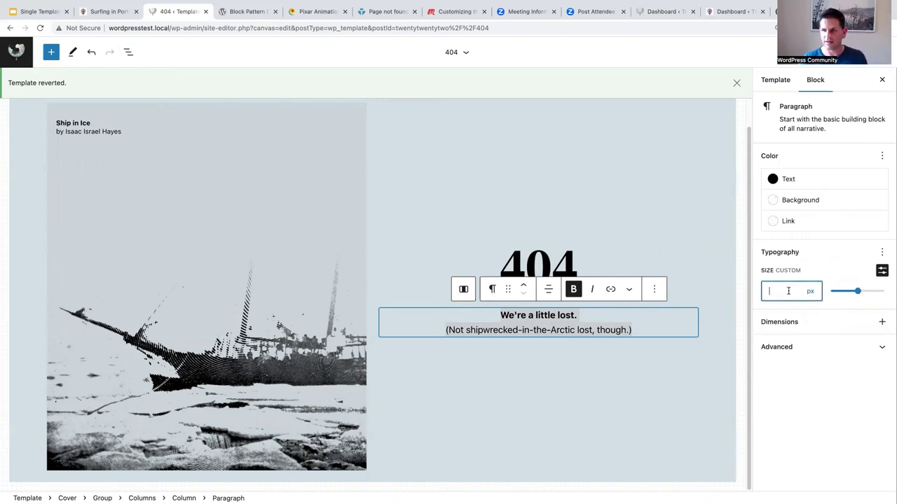
pyautogui.write('30')
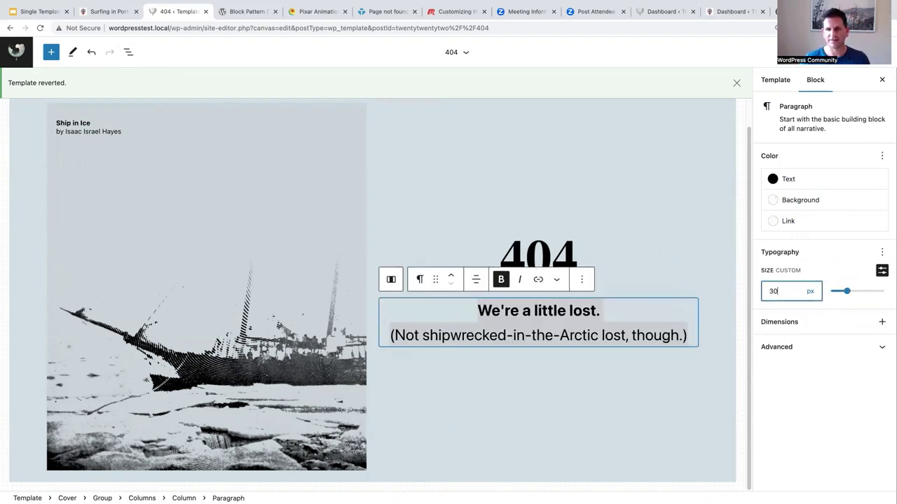
# Add a Buttons block below the paragraph with one button labelled TAKE ME HOME in bold
pyautogui.click(689, 335)
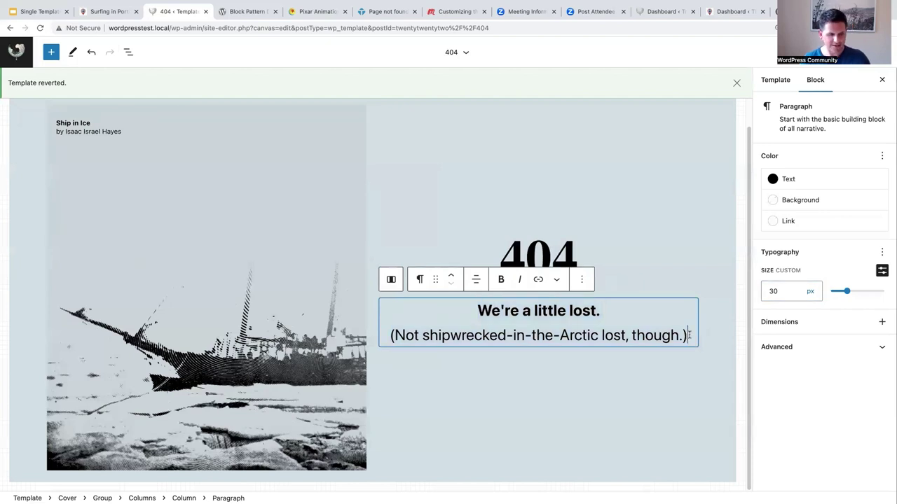
pyautogui.press('Return')
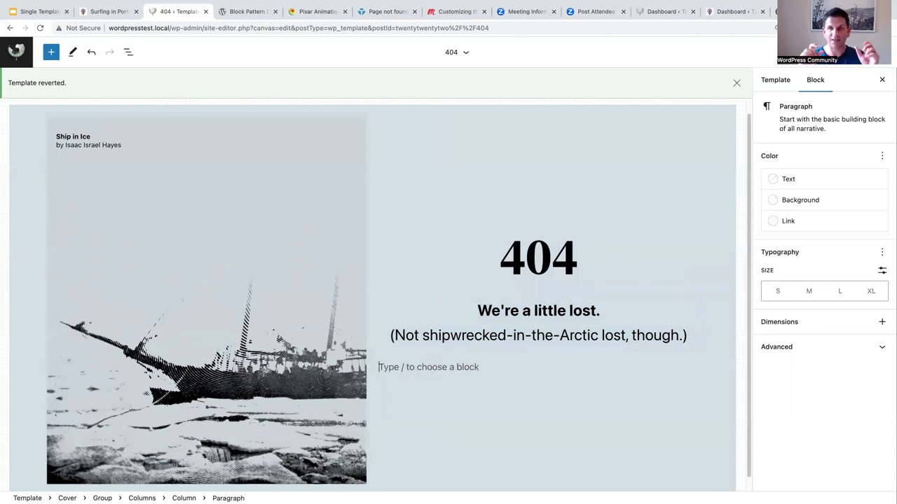
pyautogui.write('/button')
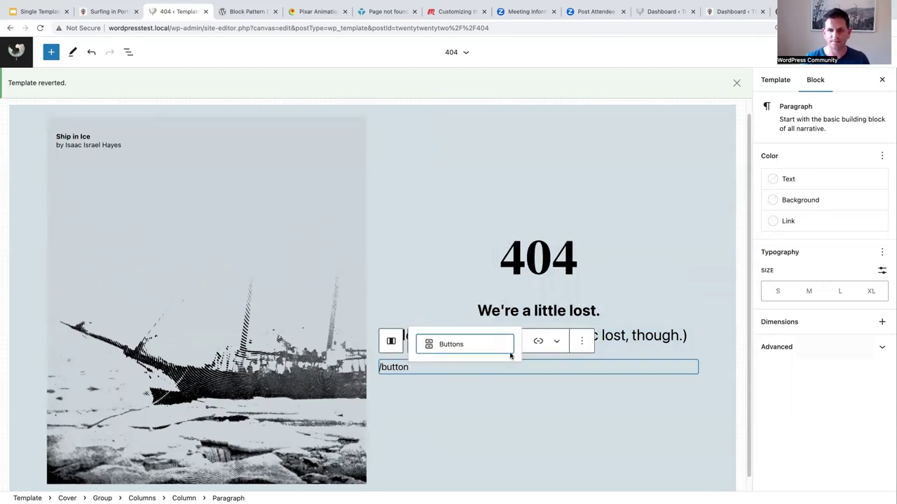
pyautogui.click(469, 345)
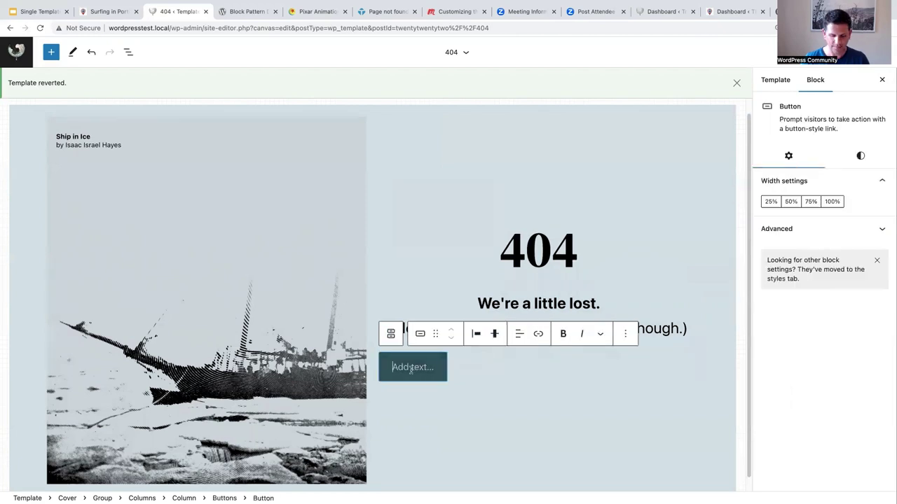
pyautogui.write('TAKE ME HOM')
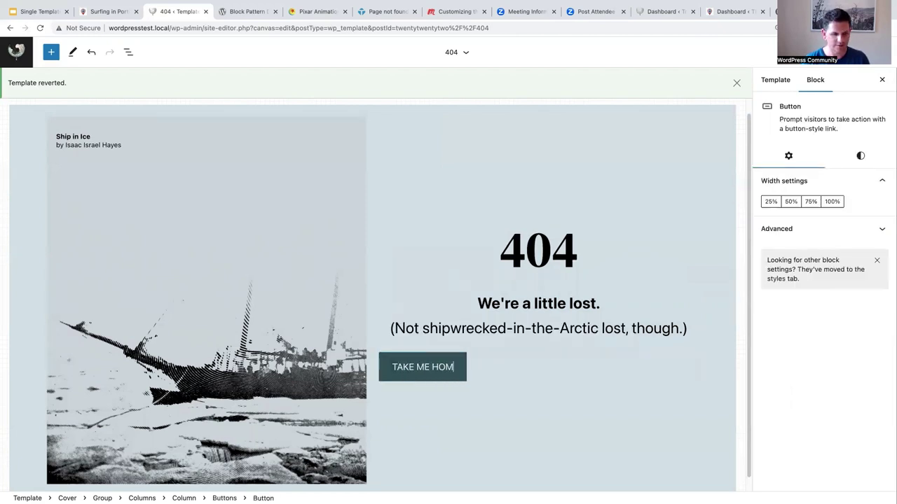
pyautogui.write('E')
pyautogui.press('BackSpace')
pyautogui.write('E')
pyautogui.moveTo(457, 367); pyautogui.dragTo(389, 365)
pyautogui.click(563, 335)
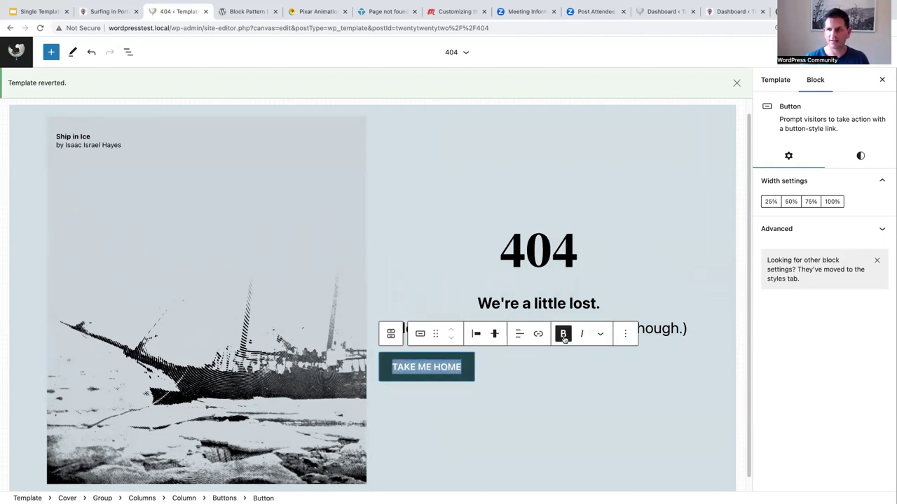
# Give the TAKE ME HOME button the black Foreground background color and a border radius of 100 px
pyautogui.click(859, 156)
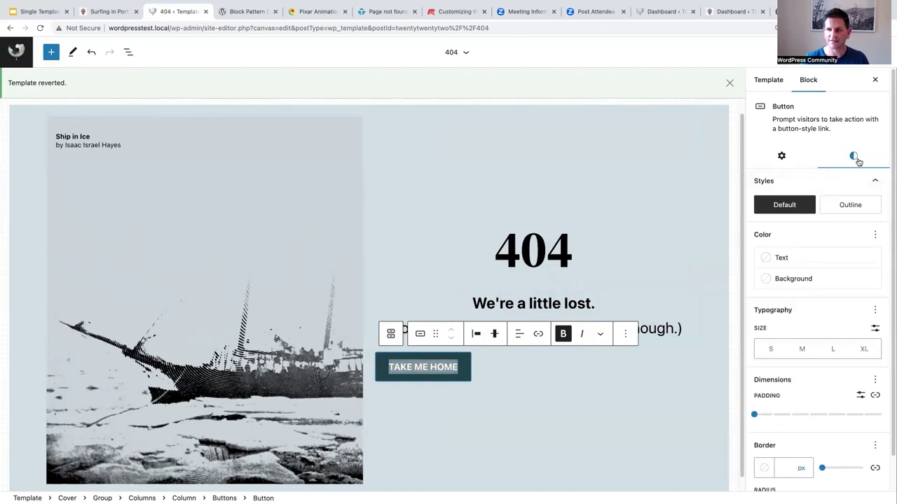
pyautogui.click(834, 279)
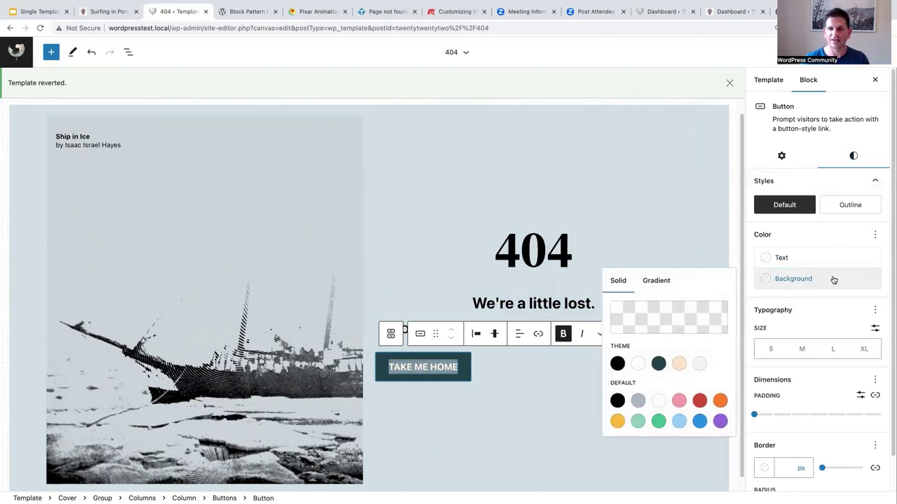
pyautogui.click(617, 363)
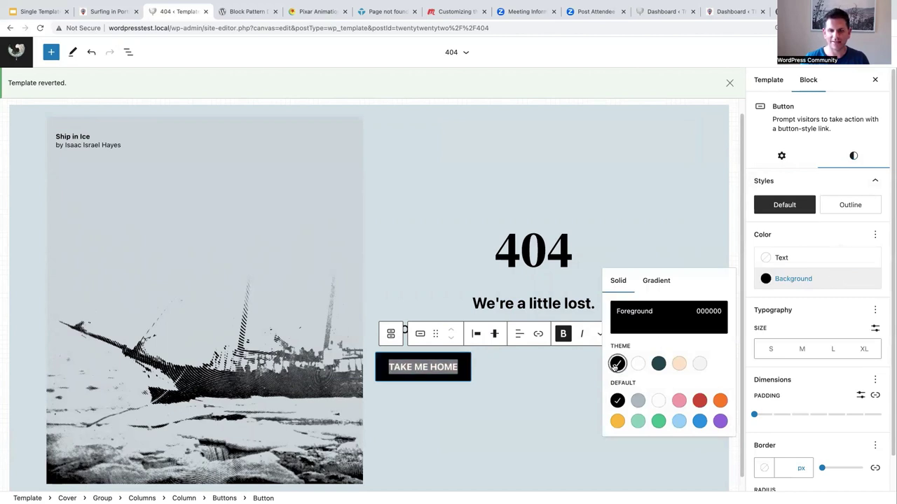
pyautogui.click(890, 316)
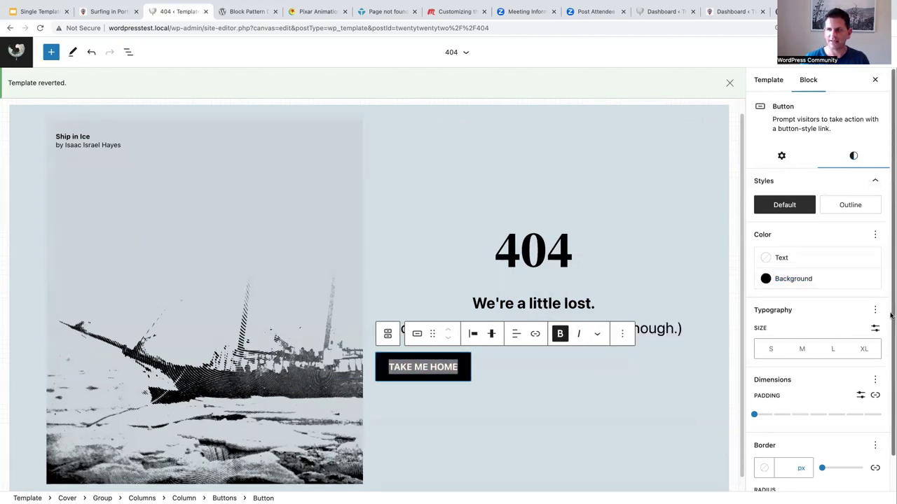
pyautogui.scroll(-1, 891, 315)
pyautogui.click(770, 472)
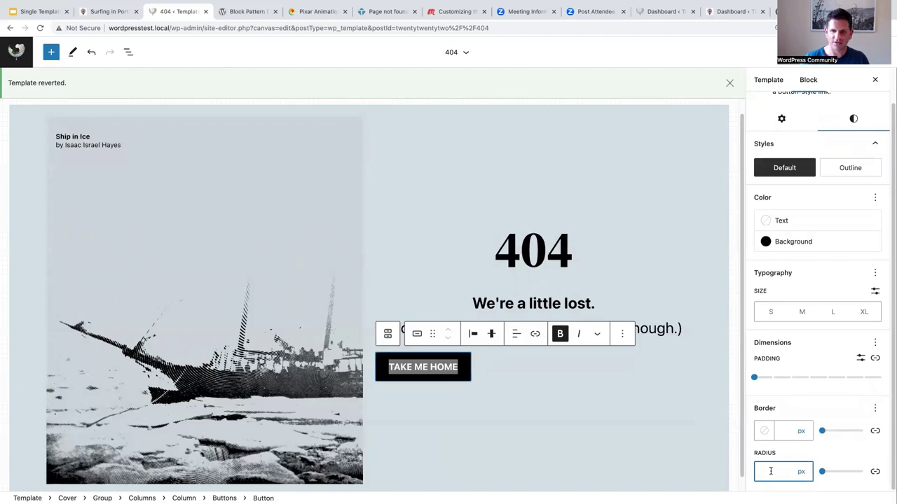
pyautogui.write('100')
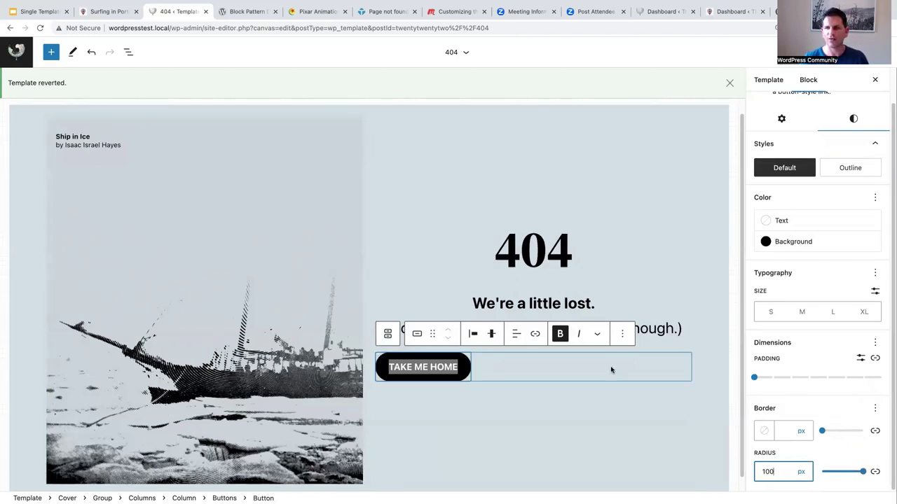
# Justify the TAKE ME HOME button to the center of its column
pyautogui.click(492, 336)
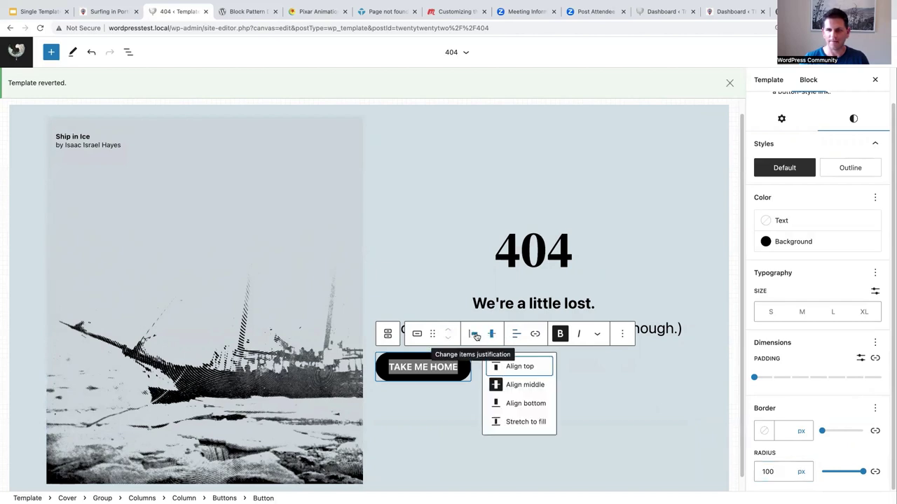
pyautogui.click(474, 335)
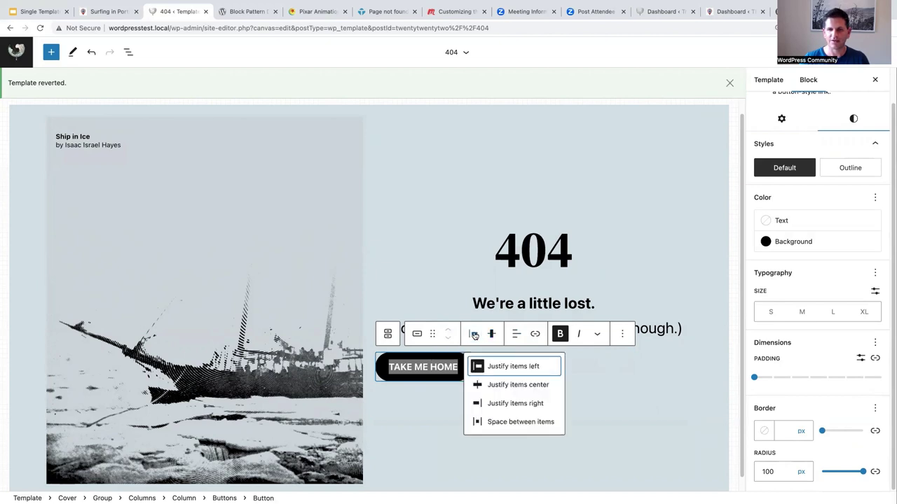
pyautogui.click(499, 385)
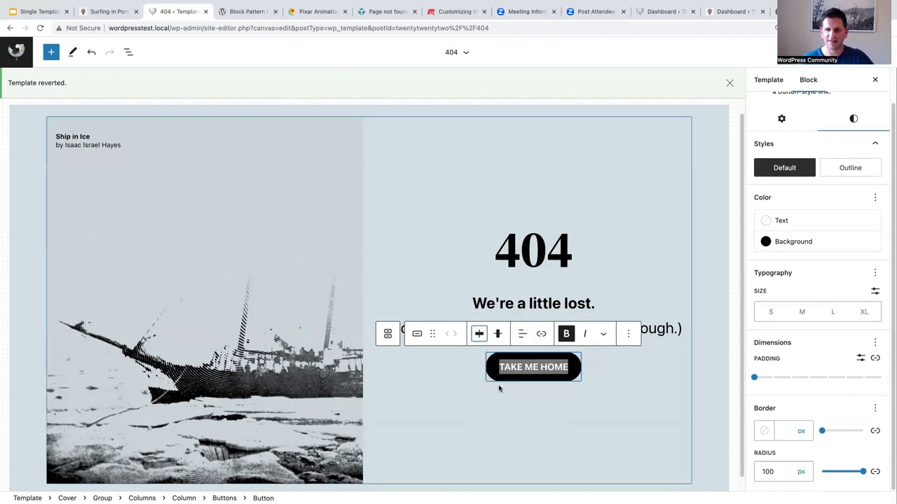
pyautogui.click(612, 374)
pyautogui.click(577, 369)
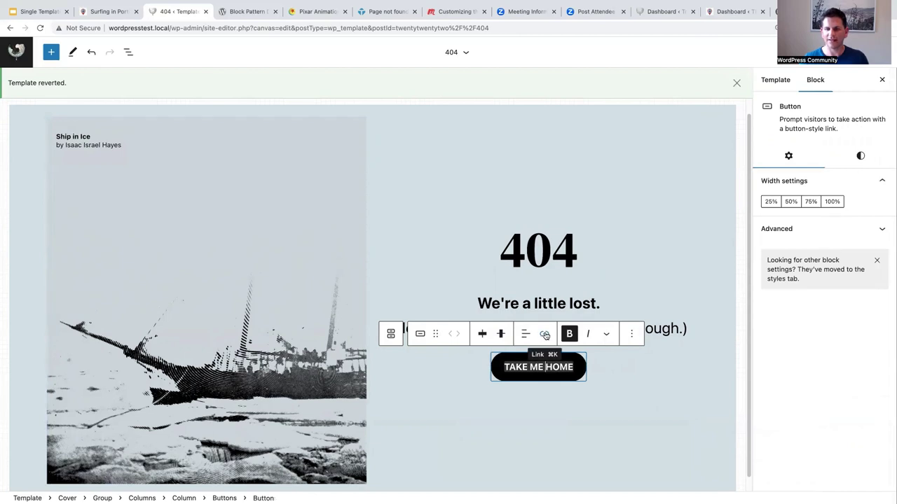
pyautogui.click(546, 369)
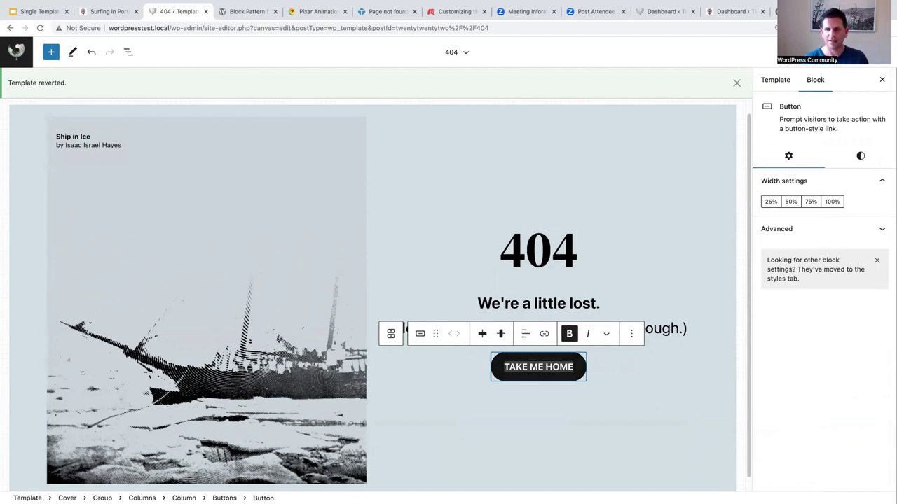
pyautogui.press('Return')
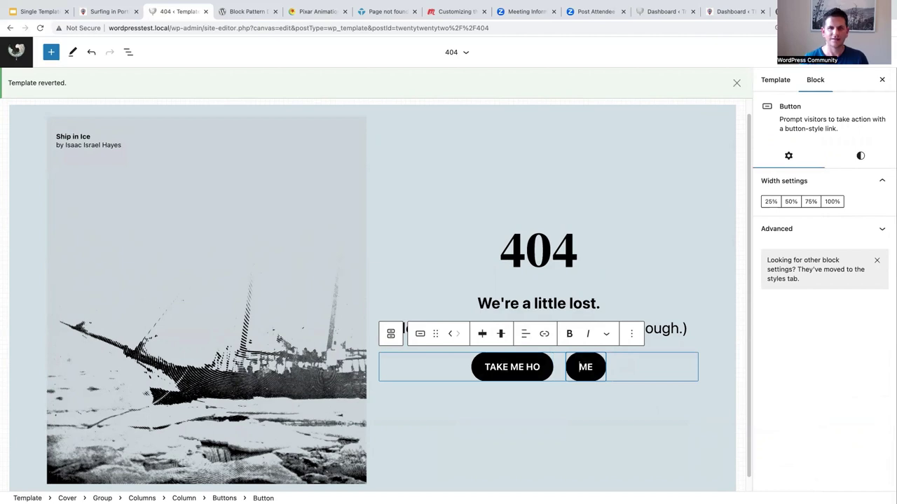
pyautogui.click(91, 53)
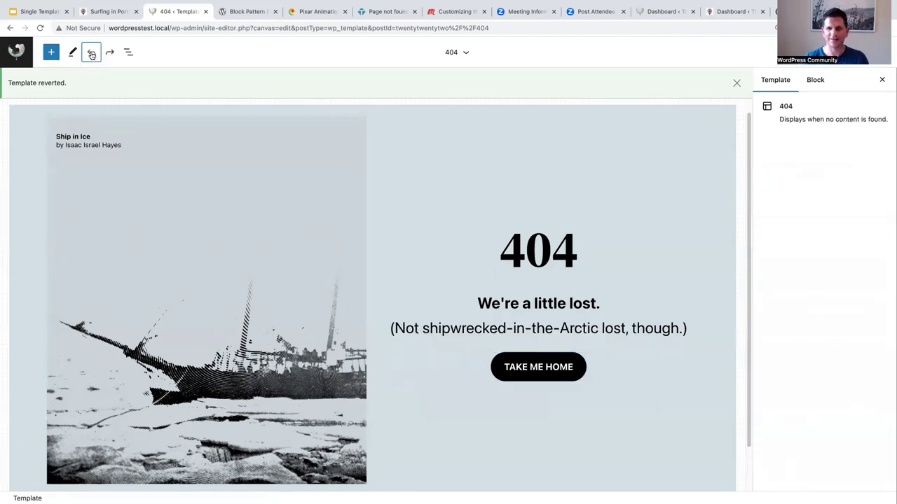
pyautogui.click(612, 372)
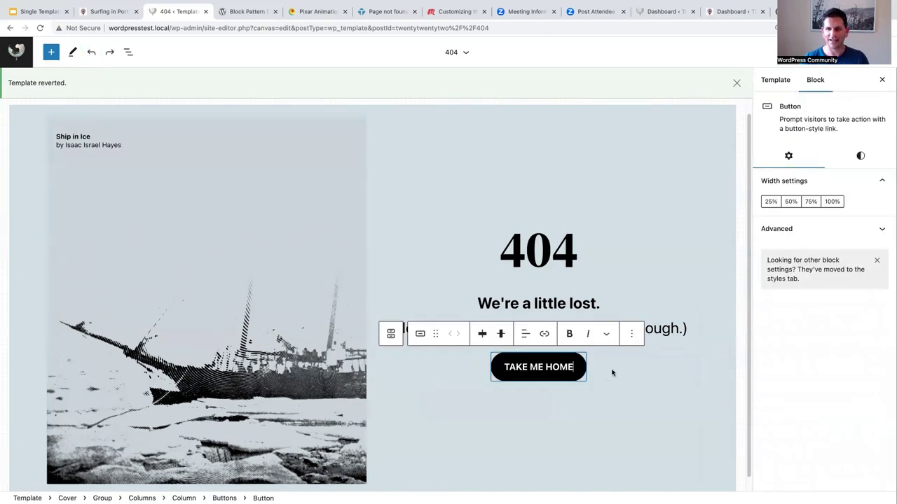
pyautogui.click(631, 334)
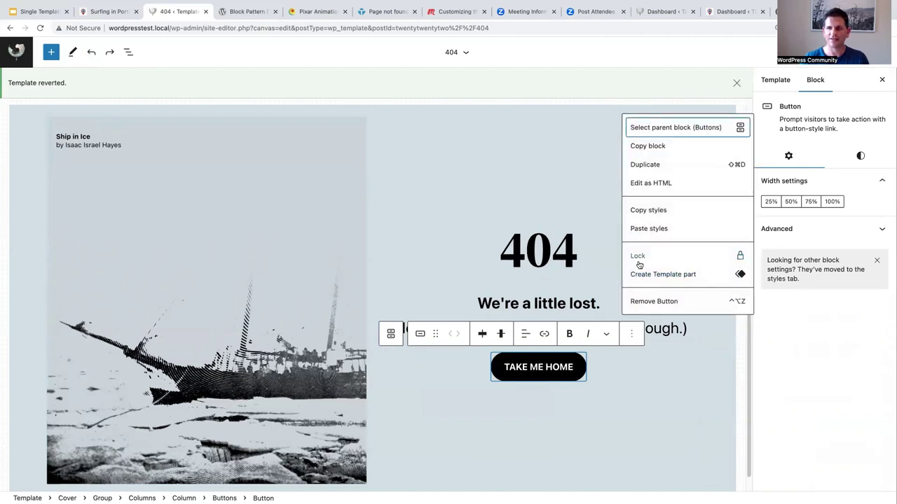
pyautogui.click(558, 367)
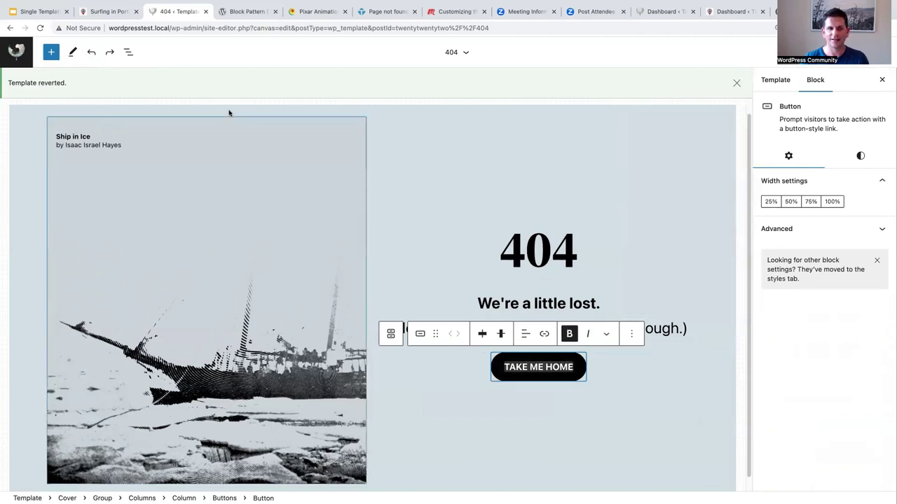
# Insert a Search block directly after the Buttons block in the second column
pyautogui.click(128, 52)
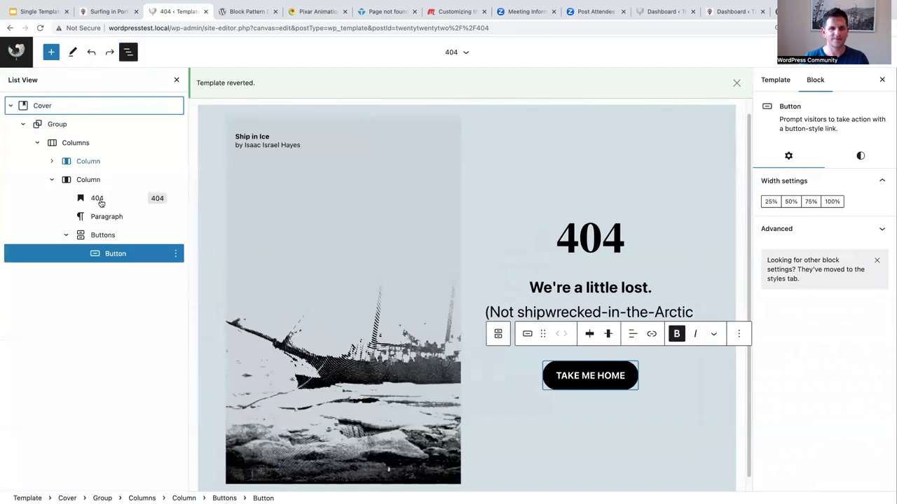
pyautogui.click(93, 237)
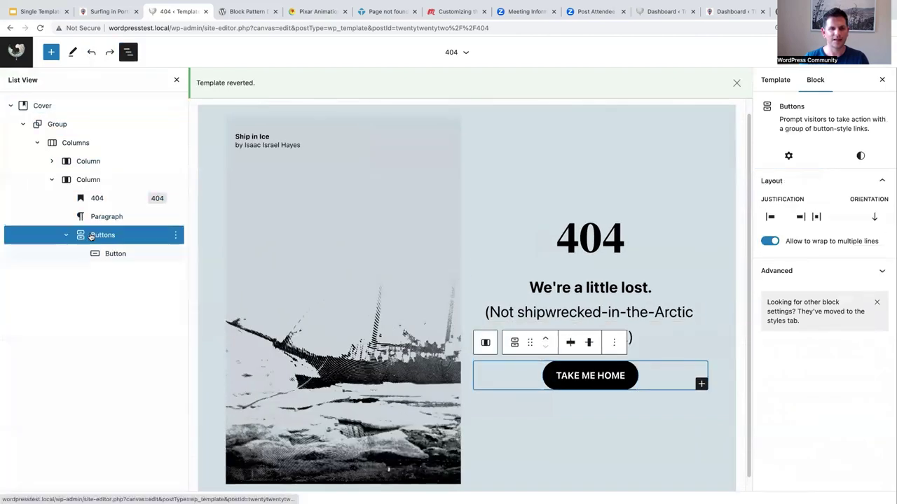
pyautogui.click(175, 235)
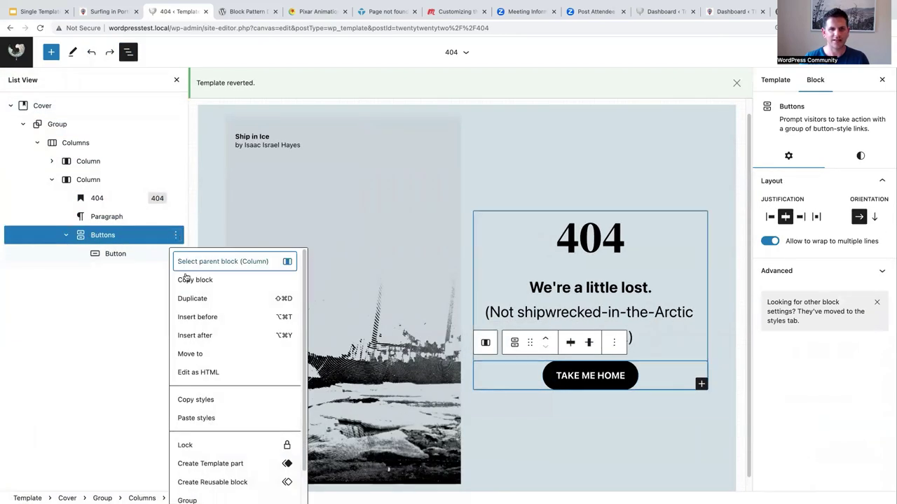
pyautogui.click(189, 335)
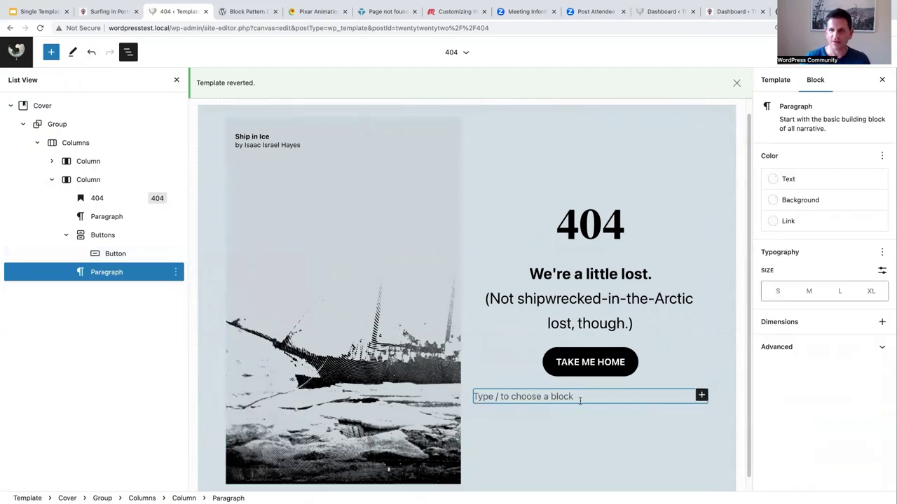
pyautogui.scroll(-1, 516, 392)
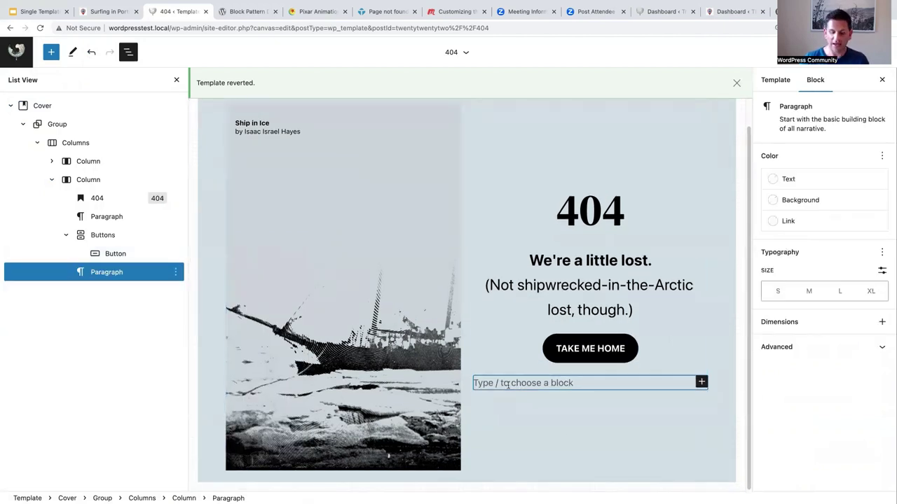
pyautogui.write('/')
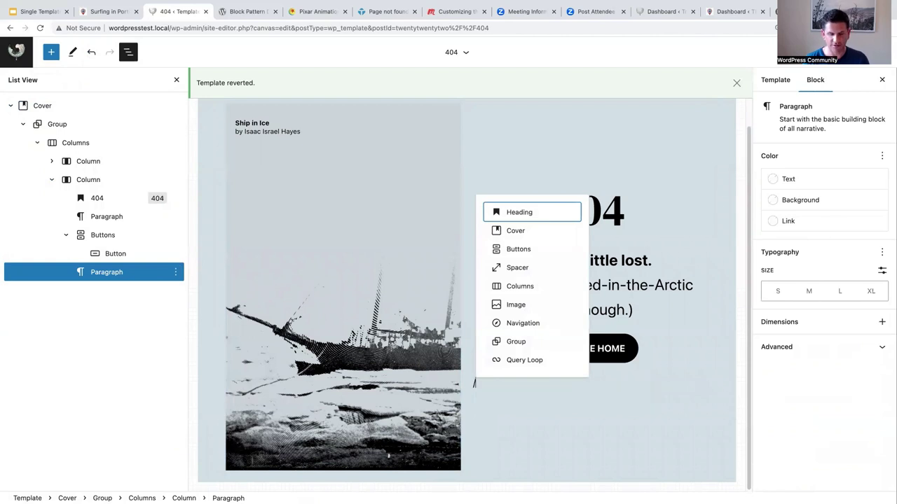
pyautogui.write('searc')
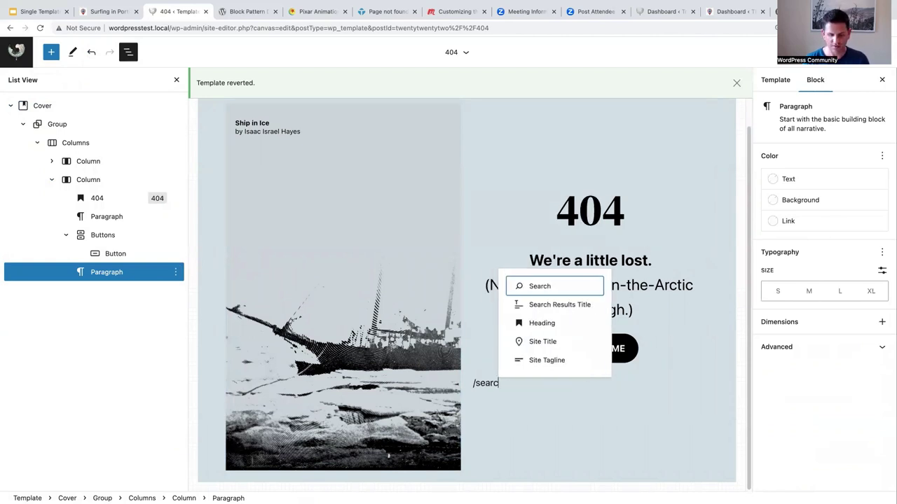
pyautogui.write('h')
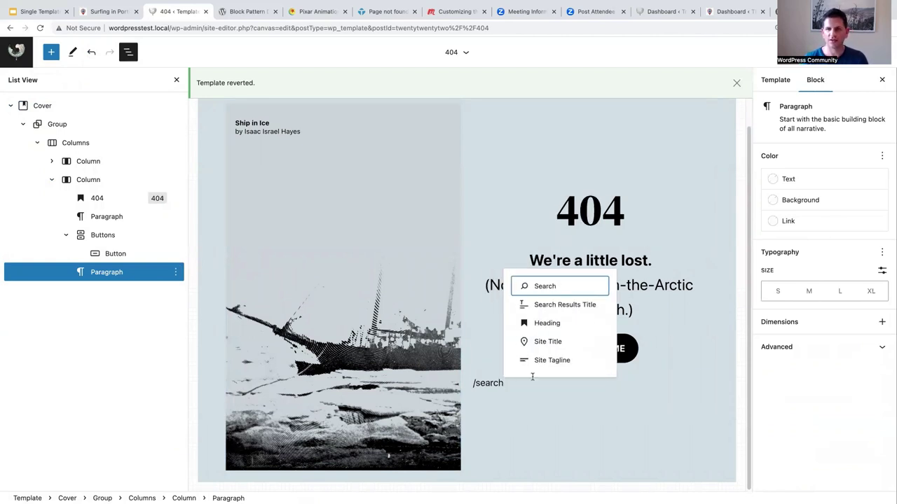
pyautogui.click(550, 288)
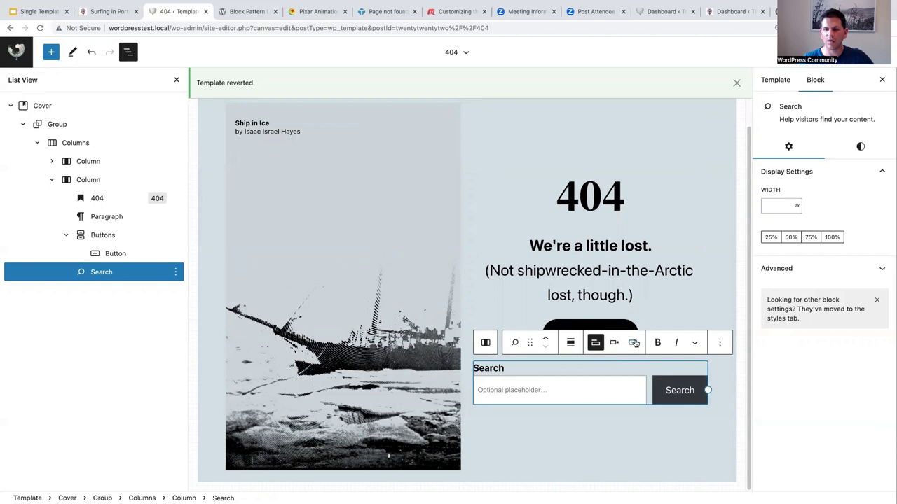
# Switch the Search block to an icon button and give it the black Foreground background color
pyautogui.click(632, 343)
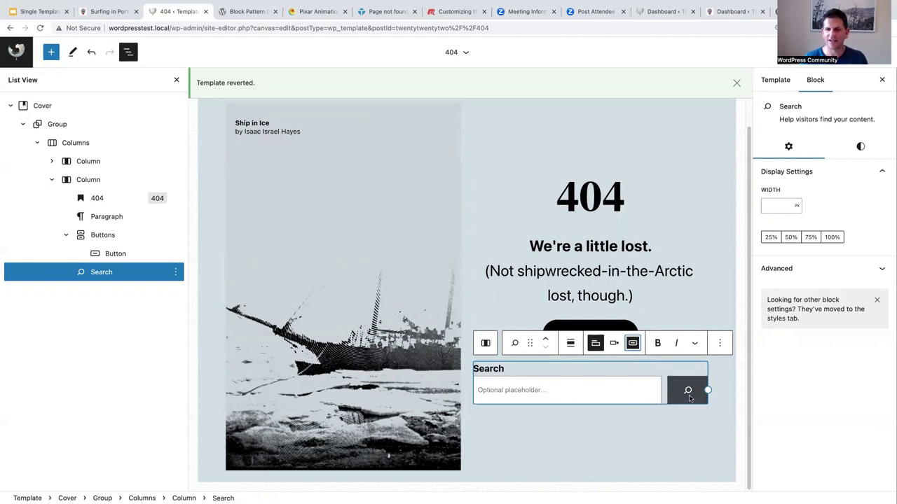
pyautogui.click(860, 147)
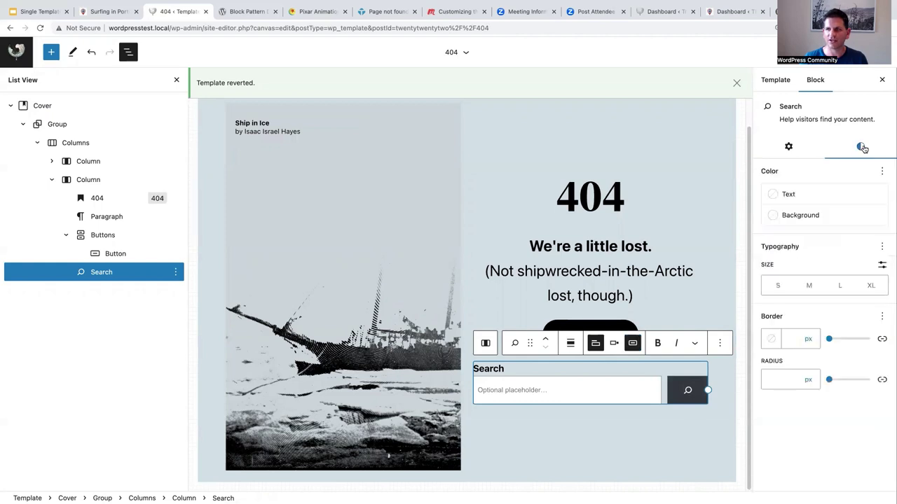
pyautogui.click(822, 216)
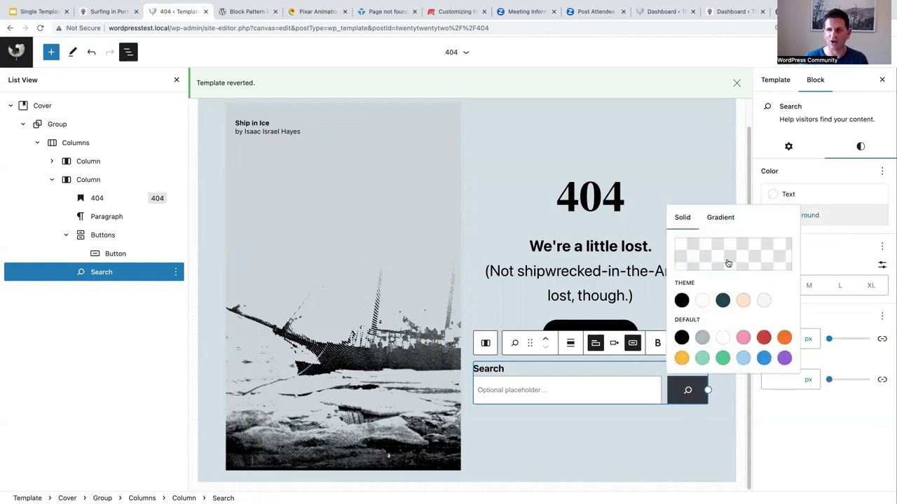
pyautogui.click(682, 300)
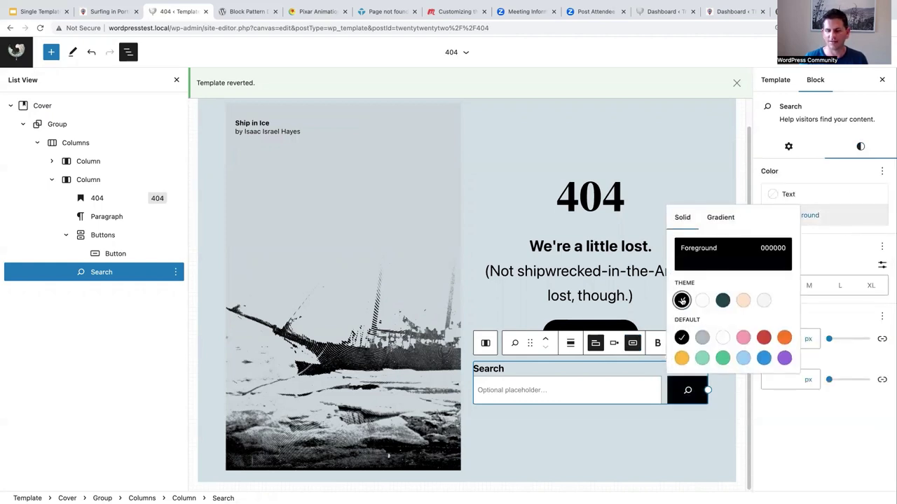
pyautogui.click(811, 175)
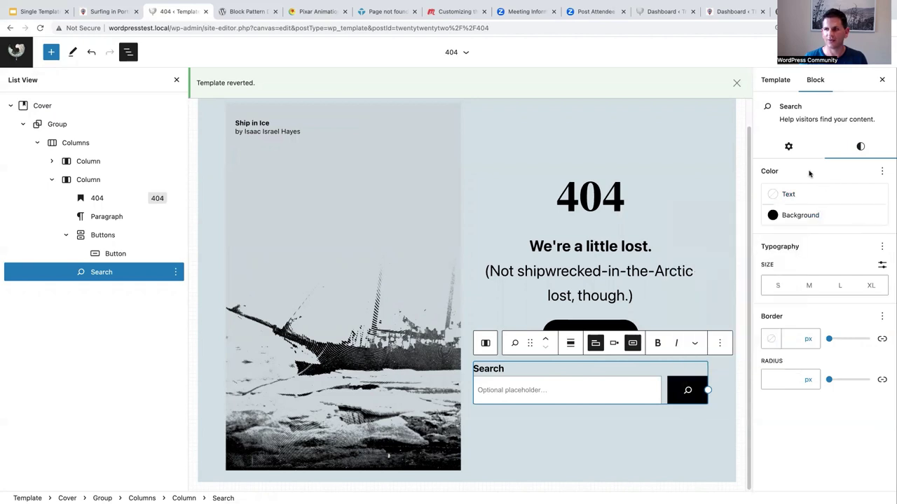
# Set the Search block's border radius to 100 px, then close the block settings and List View
pyautogui.click(791, 382)
pyautogui.write('100')
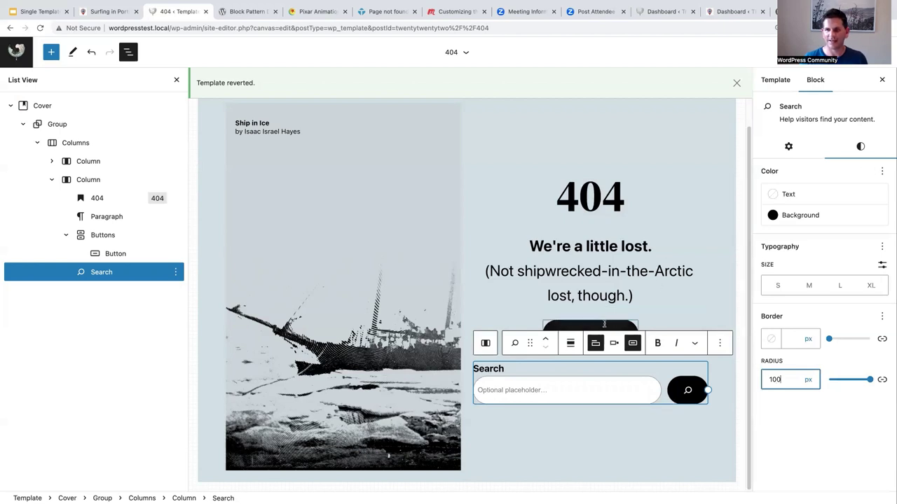
pyautogui.click(883, 82)
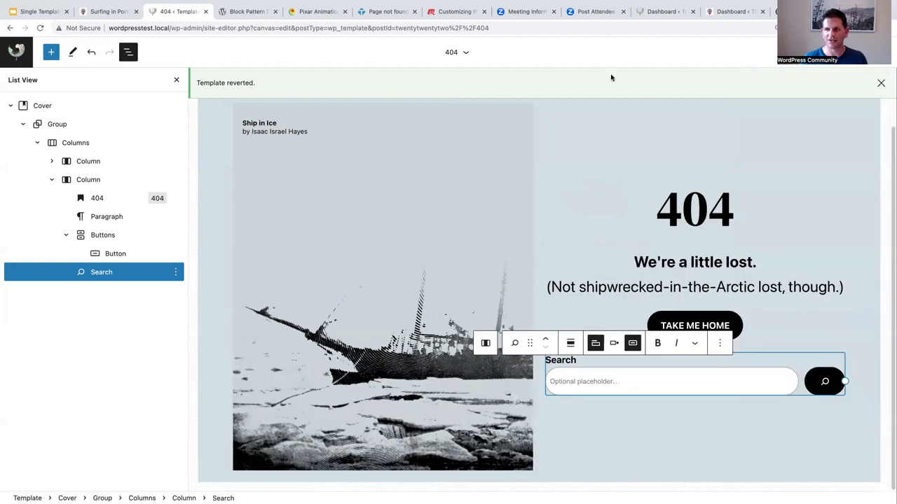
pyautogui.click(176, 79)
pyautogui.click(614, 451)
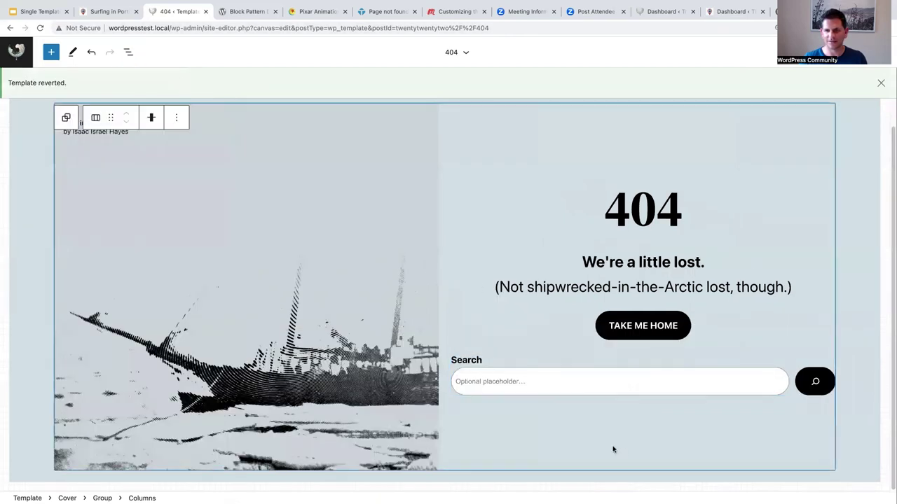
# Insert a Footer template part block after the Group block at the end of the 404 template
pyautogui.click(849, 370)
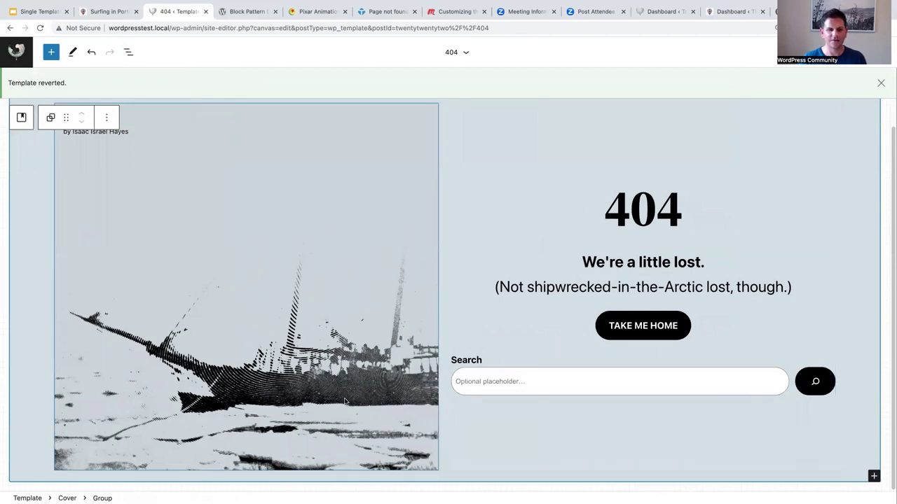
pyautogui.click(127, 54)
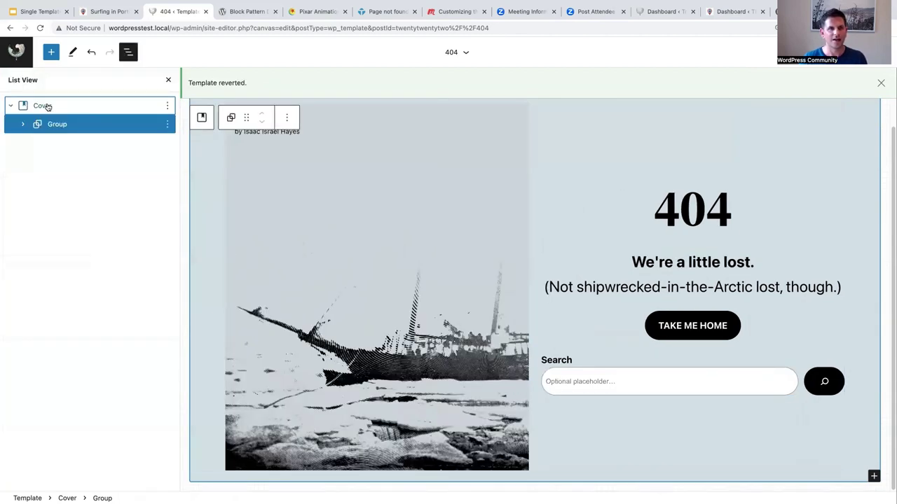
pyautogui.click(83, 126)
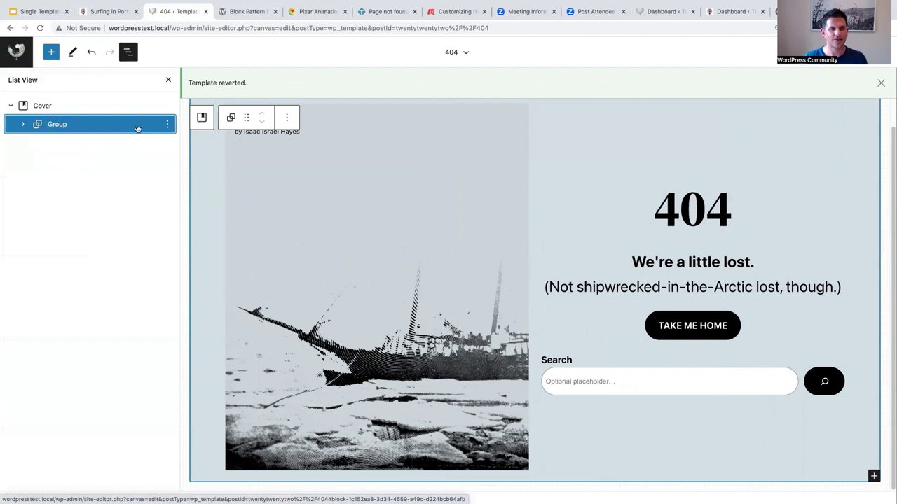
pyautogui.click(167, 124)
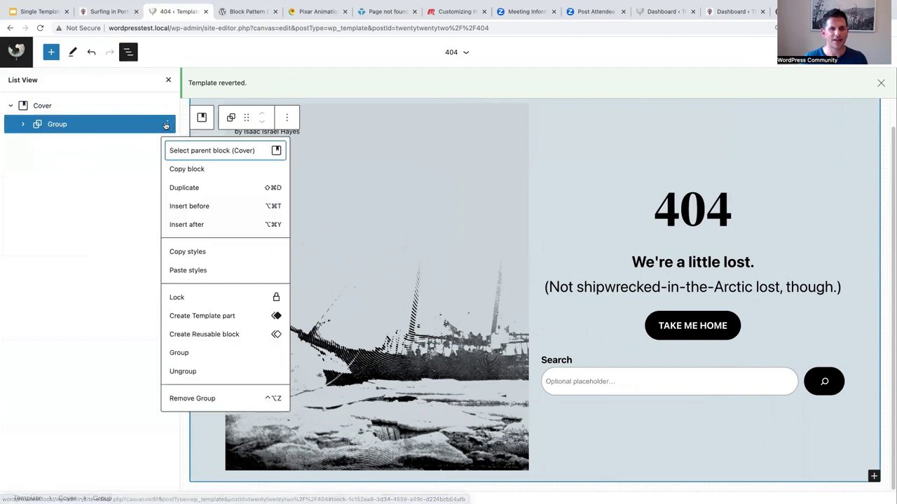
pyautogui.click(190, 224)
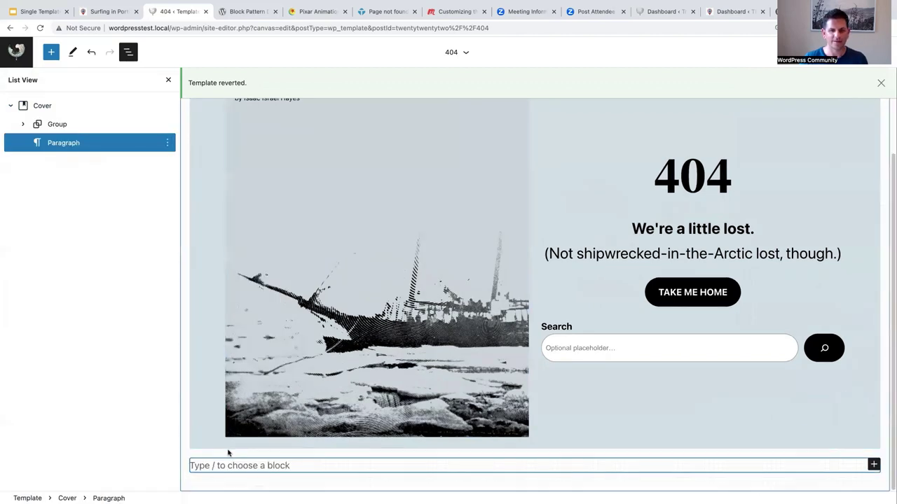
pyautogui.write('/footer')
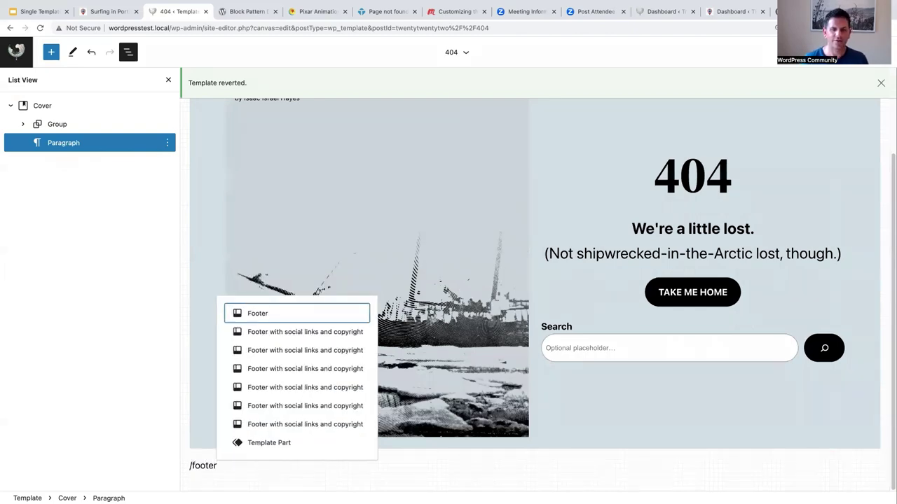
pyautogui.click(259, 313)
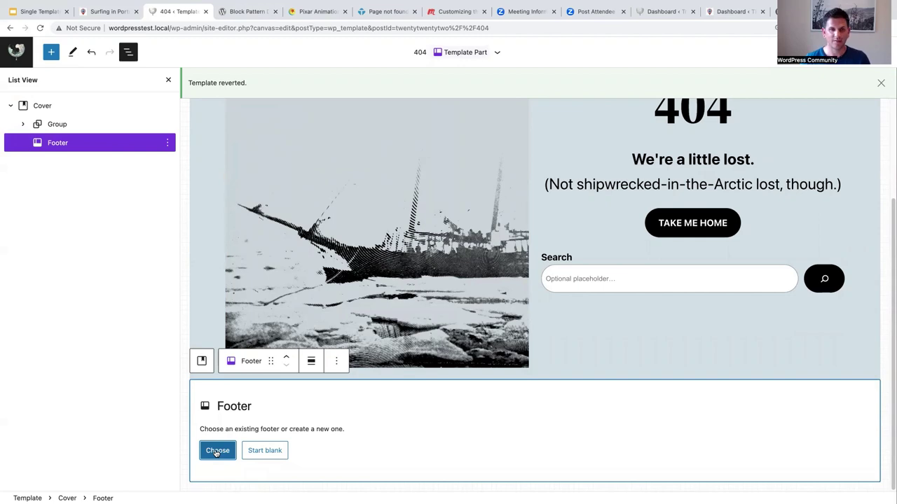
# Fill the Footer template part with the "Footer with social links and copyright" pattern from the Patterns section and select it
pyautogui.click(217, 452)
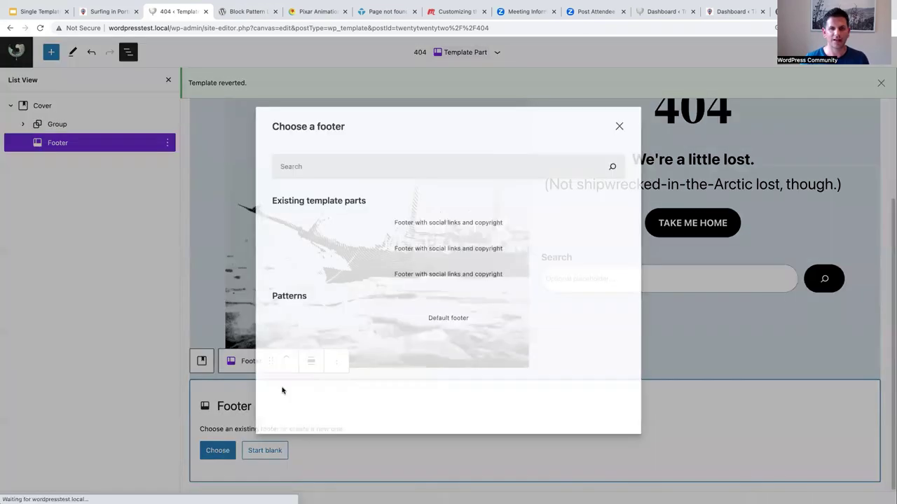
pyautogui.scroll(-3, 339, 283)
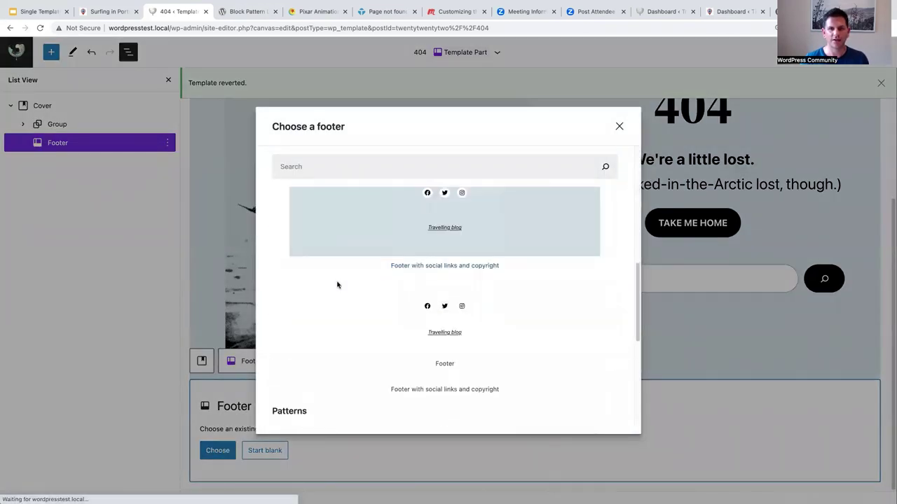
pyautogui.scroll(-5, 339, 287)
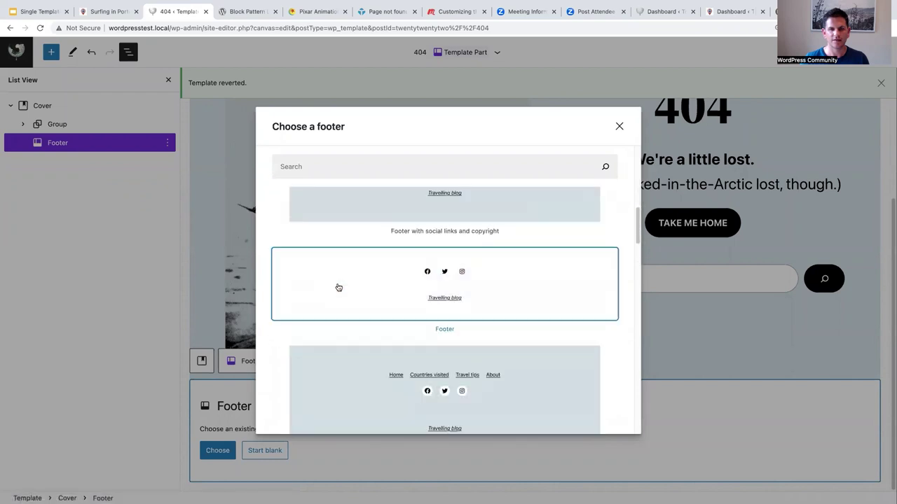
pyautogui.scroll(-3, 338, 287)
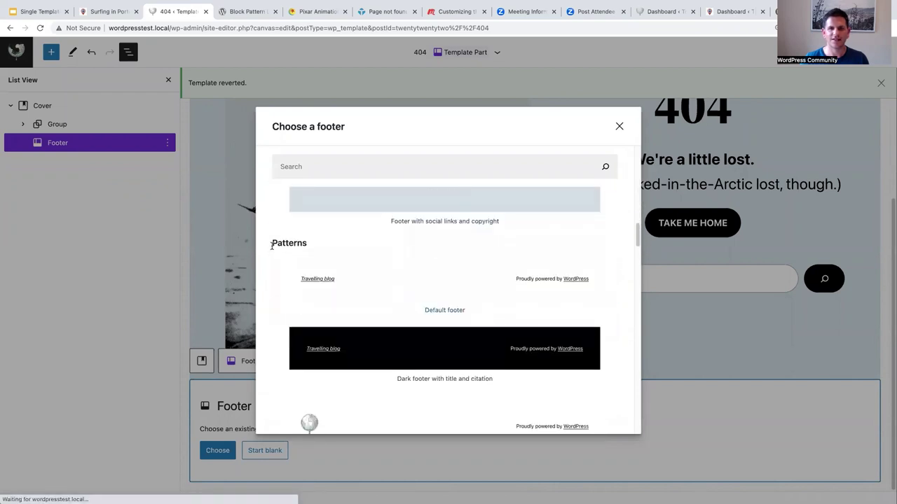
pyautogui.scroll(-3, 367, 301)
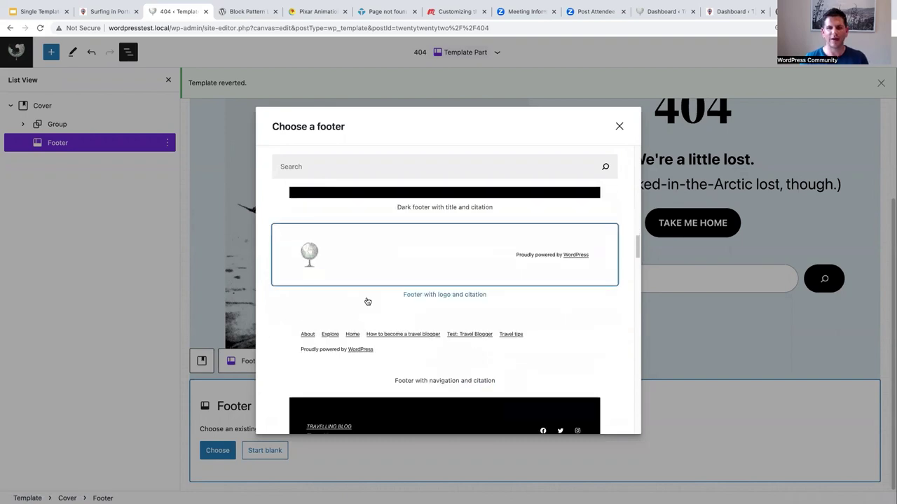
pyautogui.scroll(-1, 367, 301)
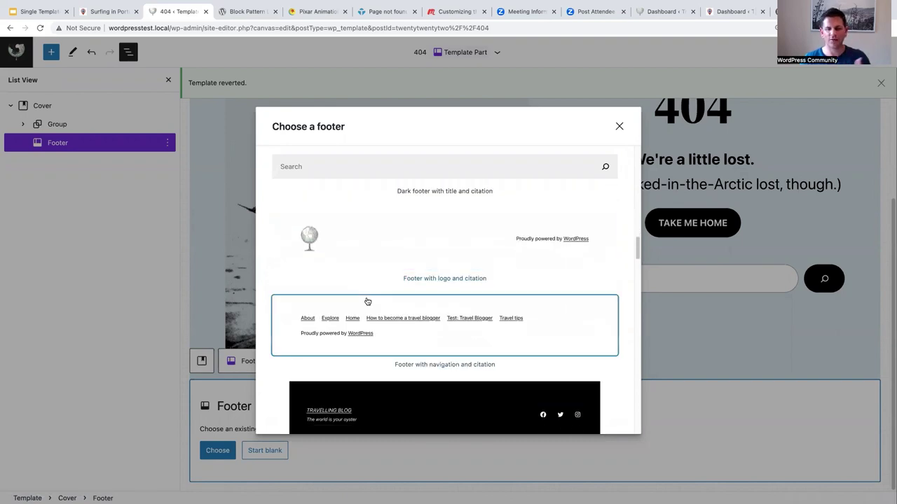
pyautogui.scroll(-3, 367, 301)
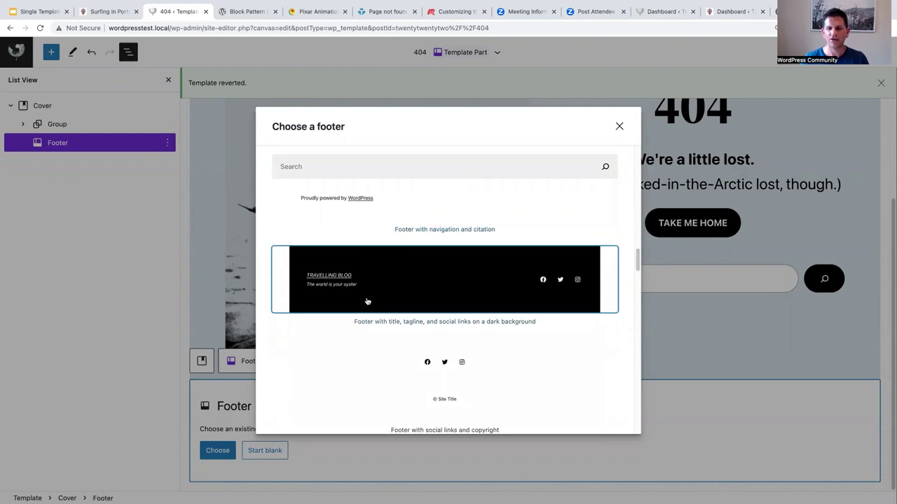
pyautogui.scroll(-3, 368, 302)
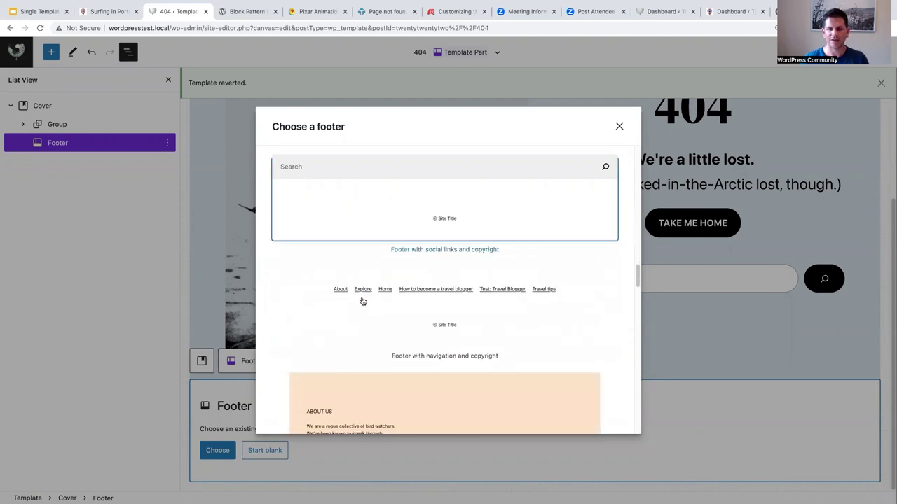
pyautogui.scroll(2, 363, 301)
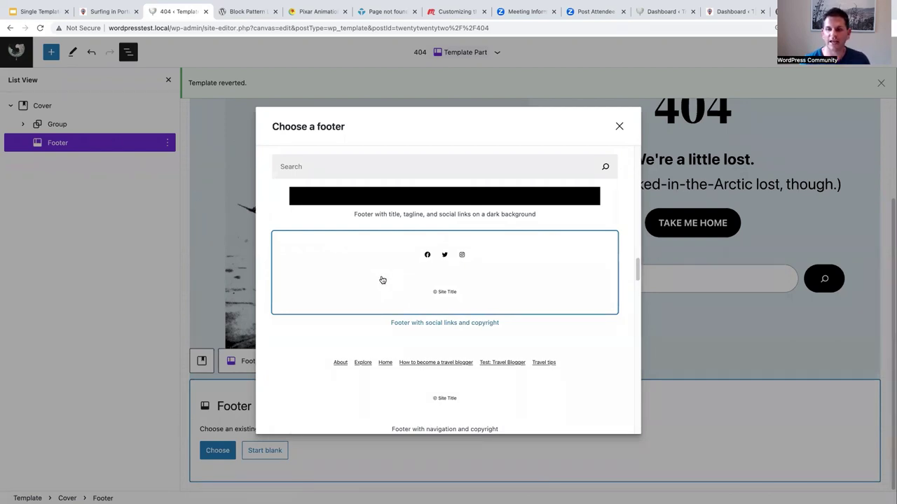
pyautogui.click(381, 279)
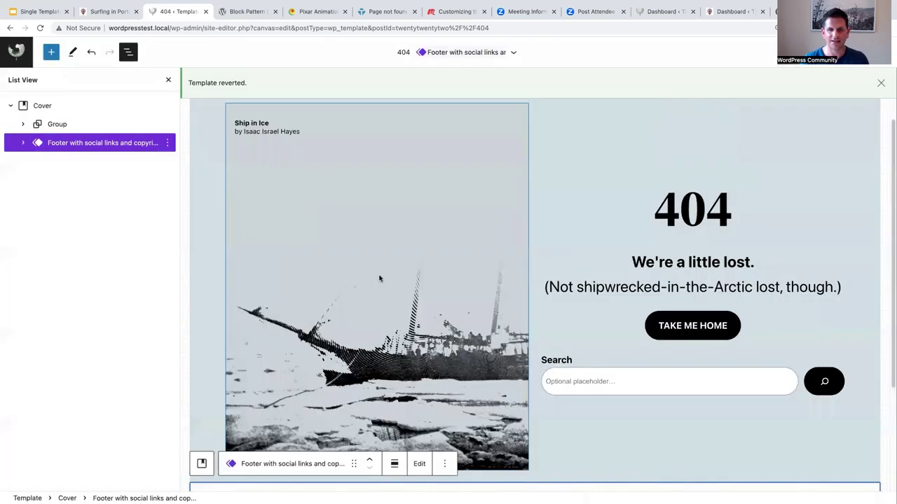
pyautogui.scroll(-4, 380, 320)
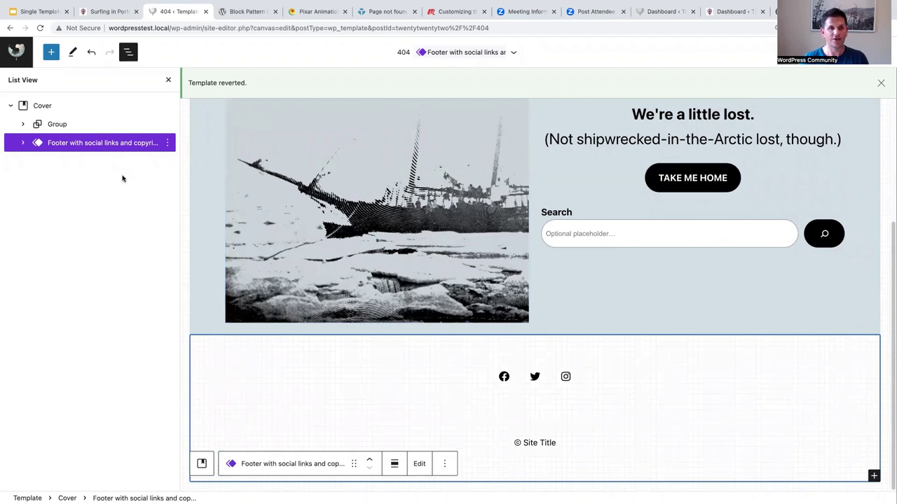
pyautogui.click(89, 149)
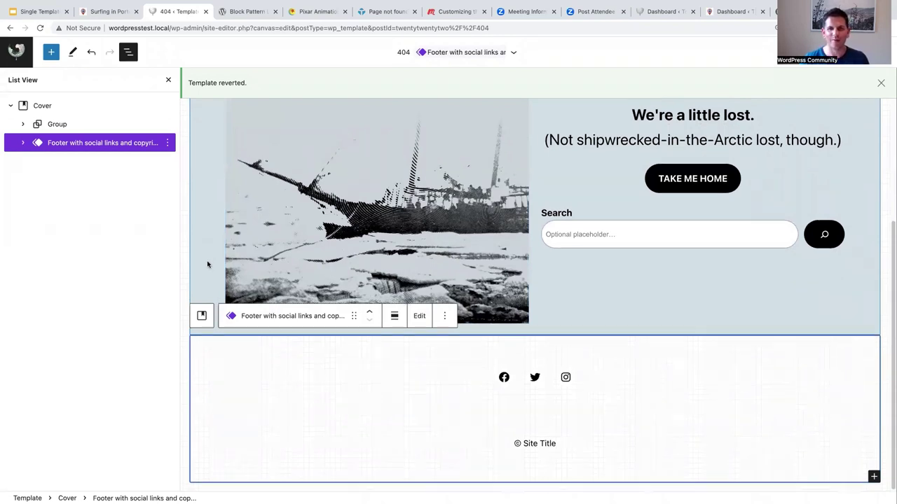
# Copy the hex code of the custom background color used by the Group block that holds the 404 content
pyautogui.scroll(5, 207, 264)
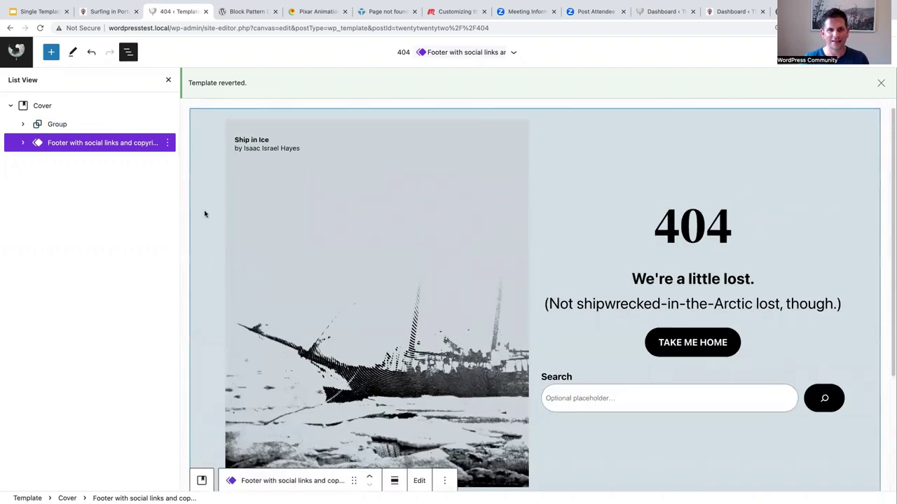
pyautogui.click(205, 214)
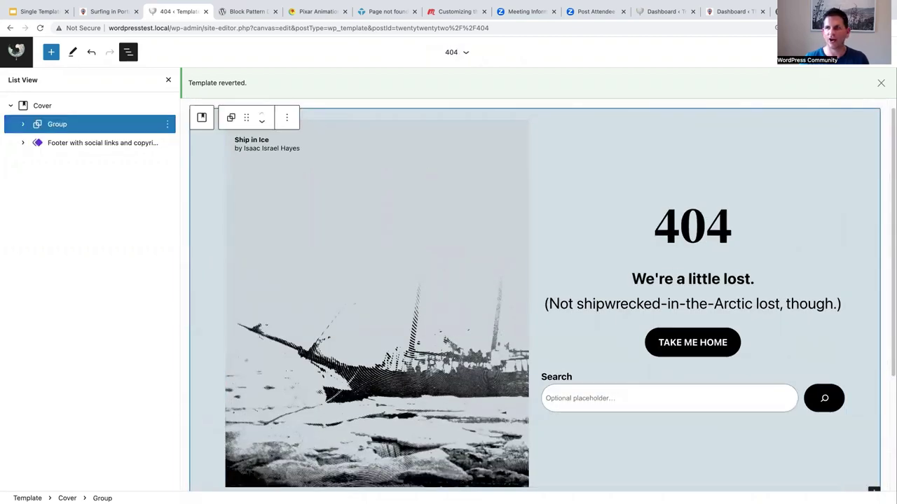
pyautogui.click(839, 52)
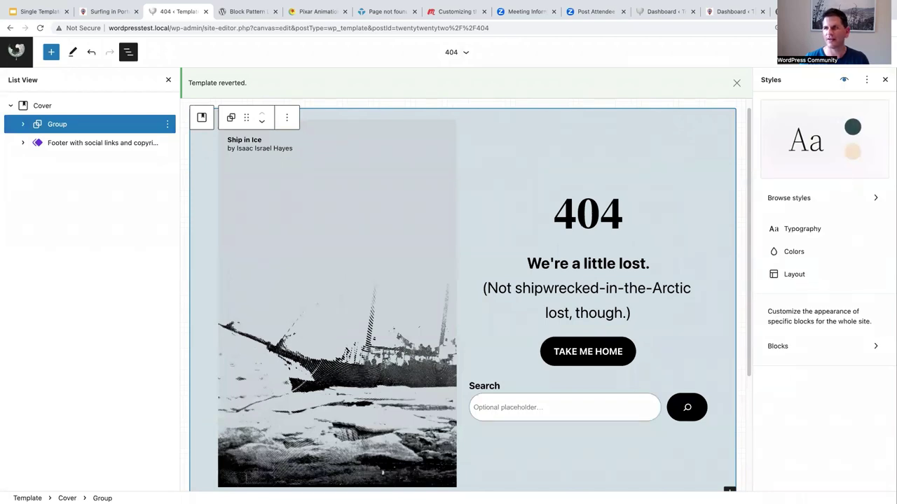
pyautogui.click(841, 52)
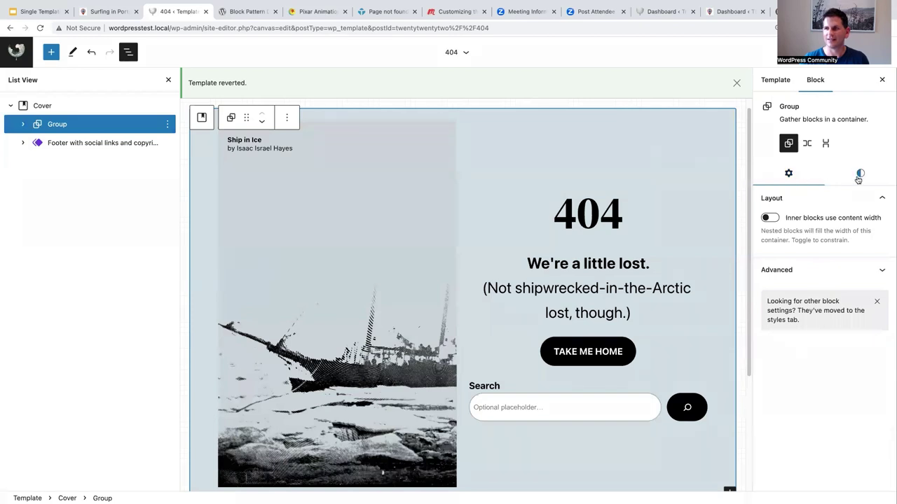
pyautogui.click(861, 176)
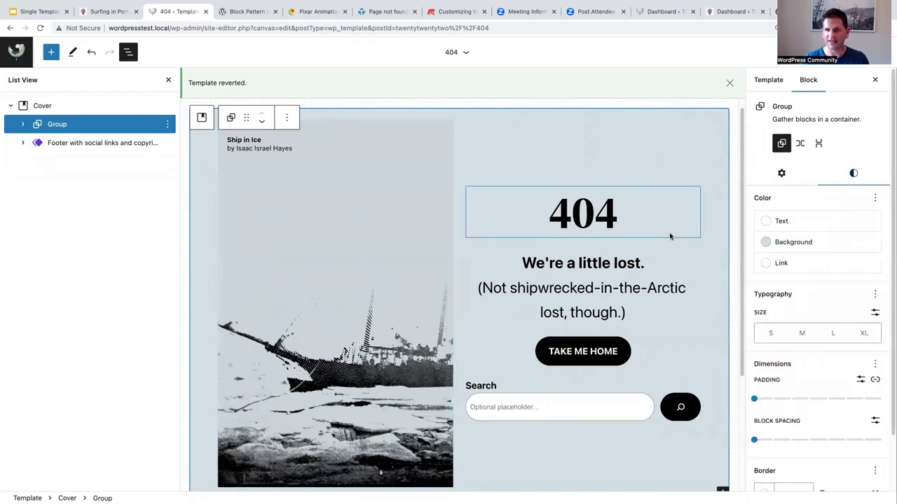
pyautogui.click(790, 245)
pyautogui.click(663, 279)
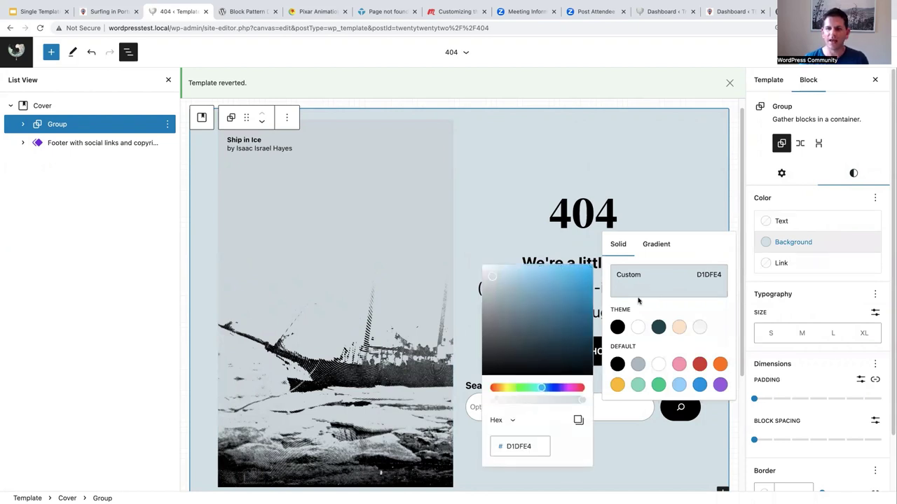
pyautogui.click(578, 421)
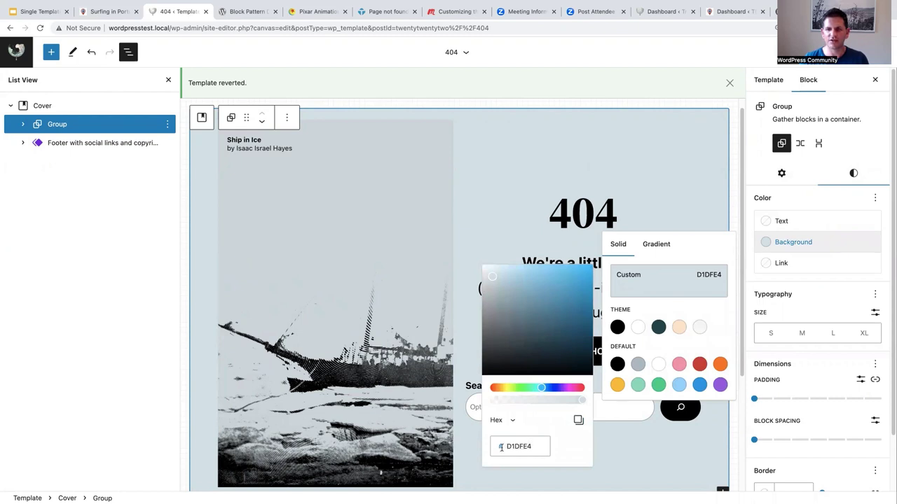
pyautogui.click(578, 421)
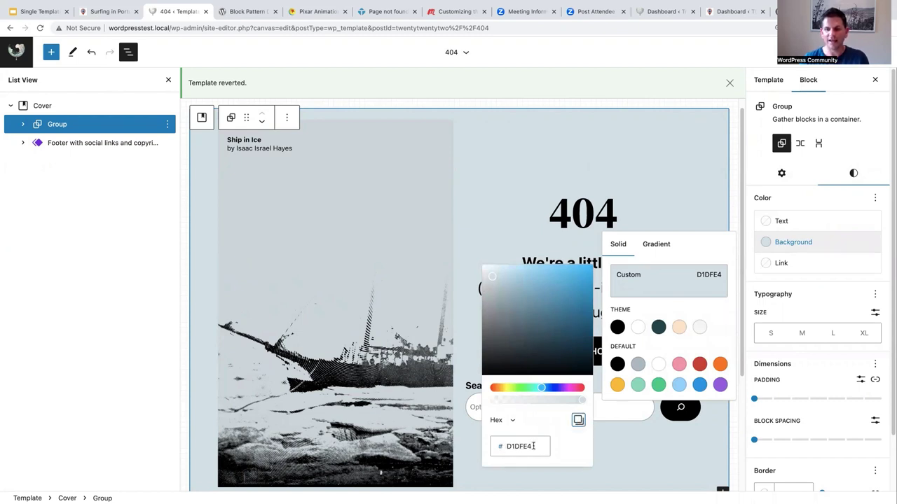
# Select the Group block nested inside the footer template part and open its color settings
pyautogui.click(60, 143)
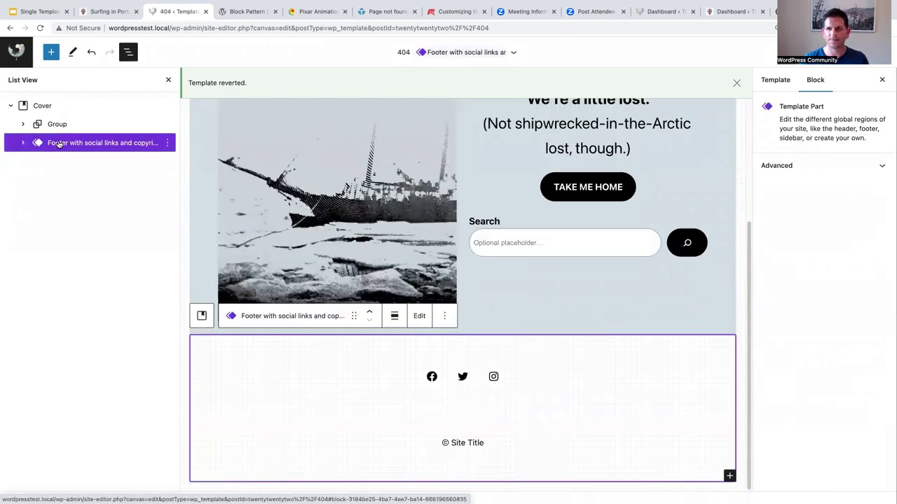
pyautogui.click(23, 143)
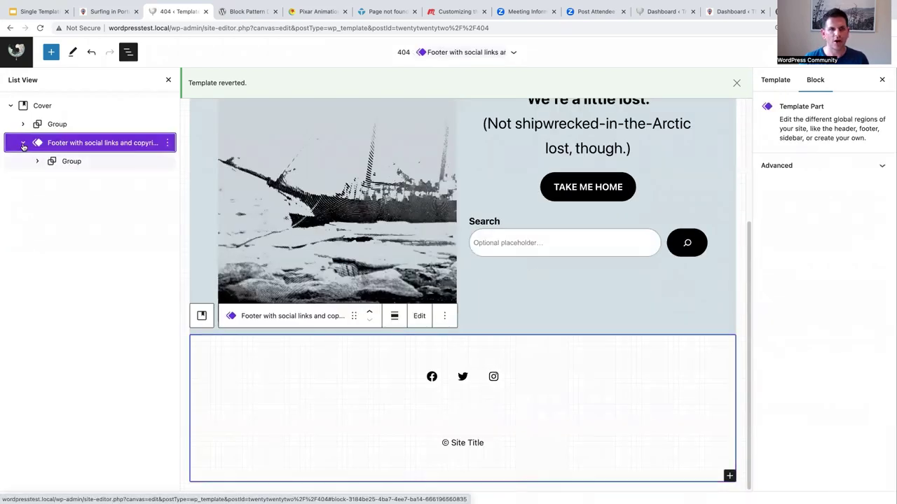
pyautogui.click(78, 162)
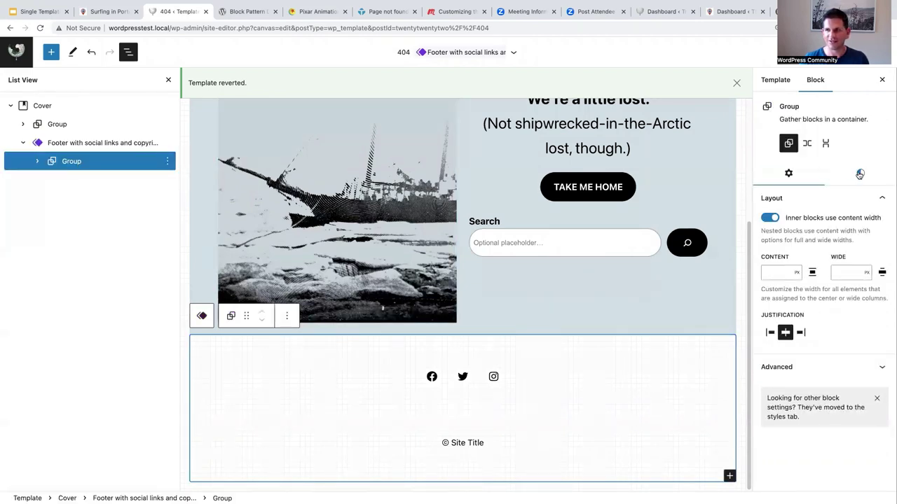
pyautogui.click(859, 174)
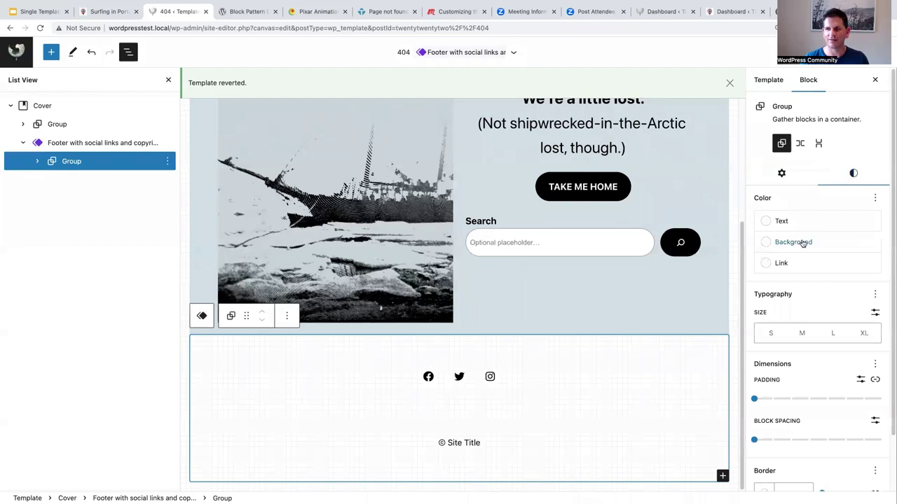